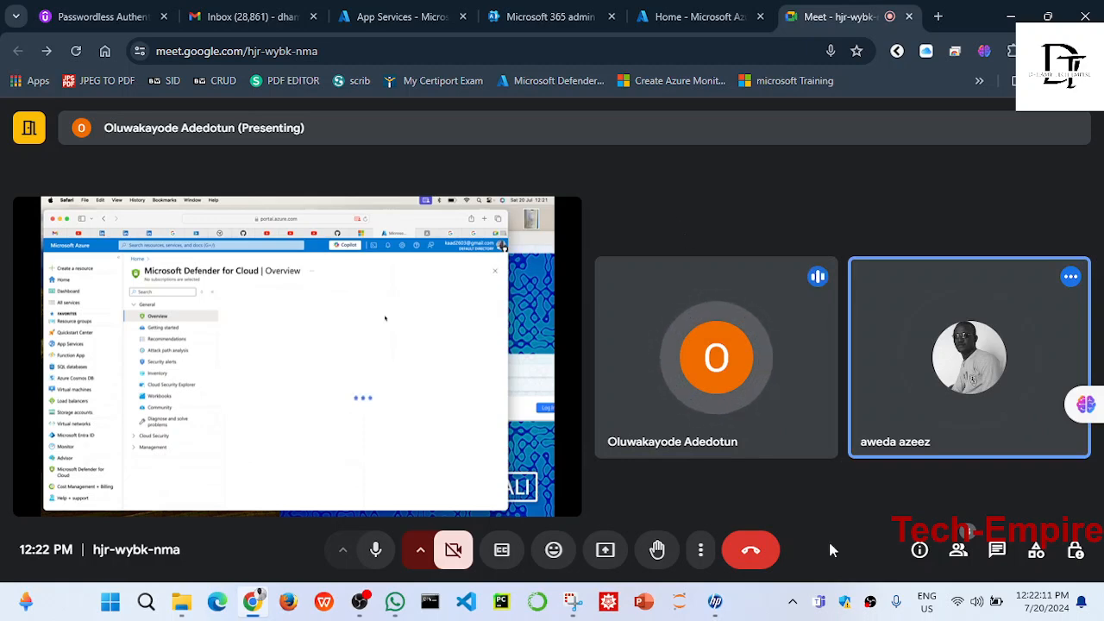
- Close the HP LaserJet 400 M401 product improvement window
mouse_move(718, 604)
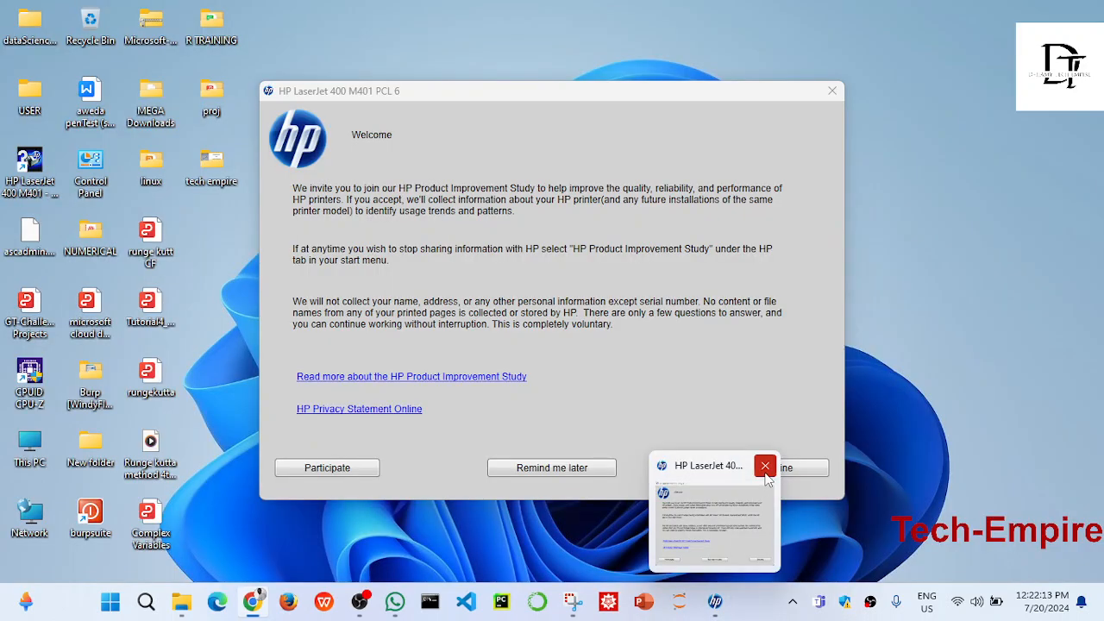
left_click(765, 467)
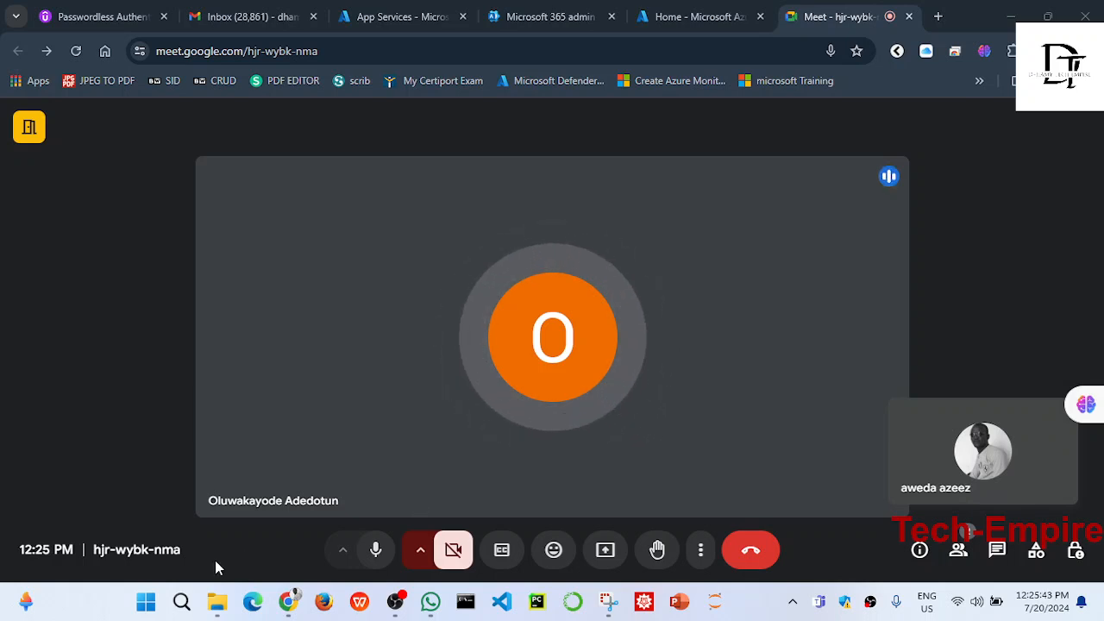
- Check the WhatsApp chats and return to the video meeting
mouse_move(430, 603)
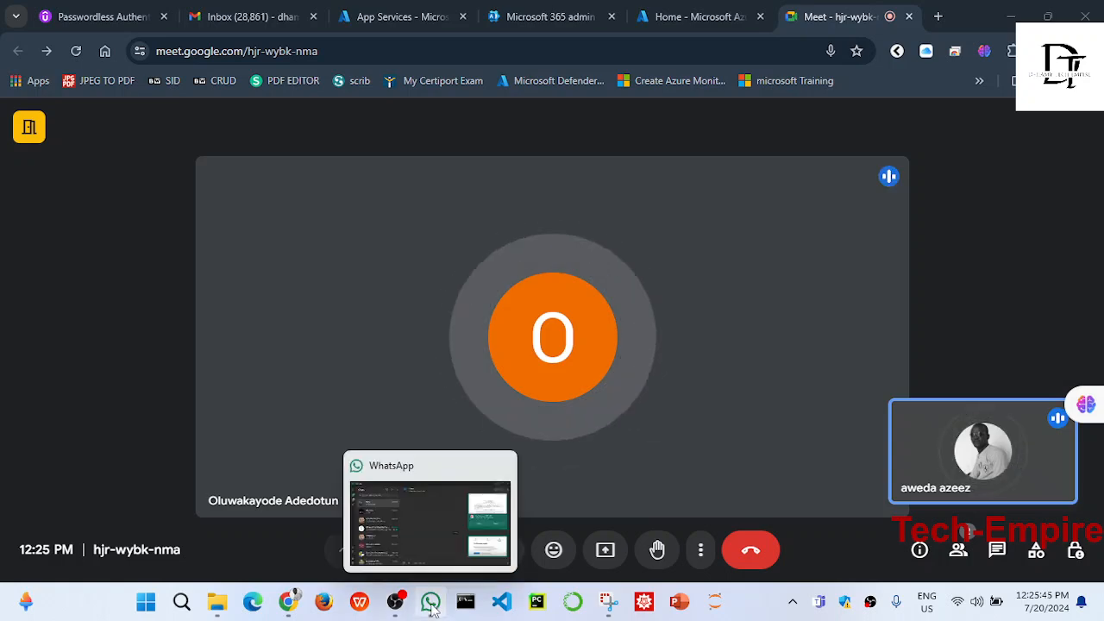
left_click(430, 604)
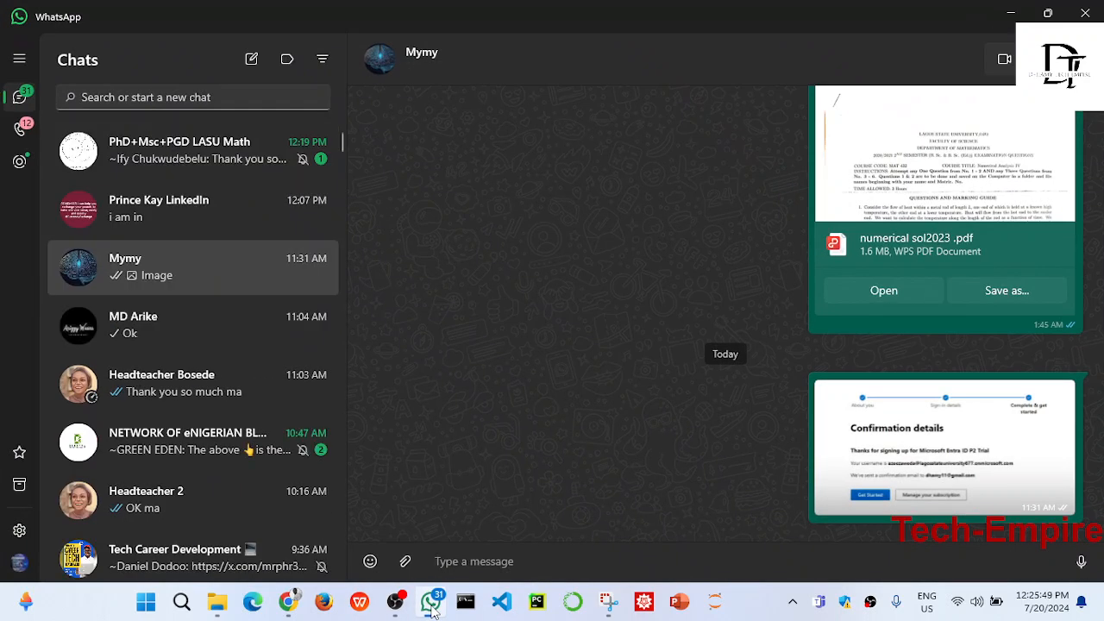
left_click(432, 607)
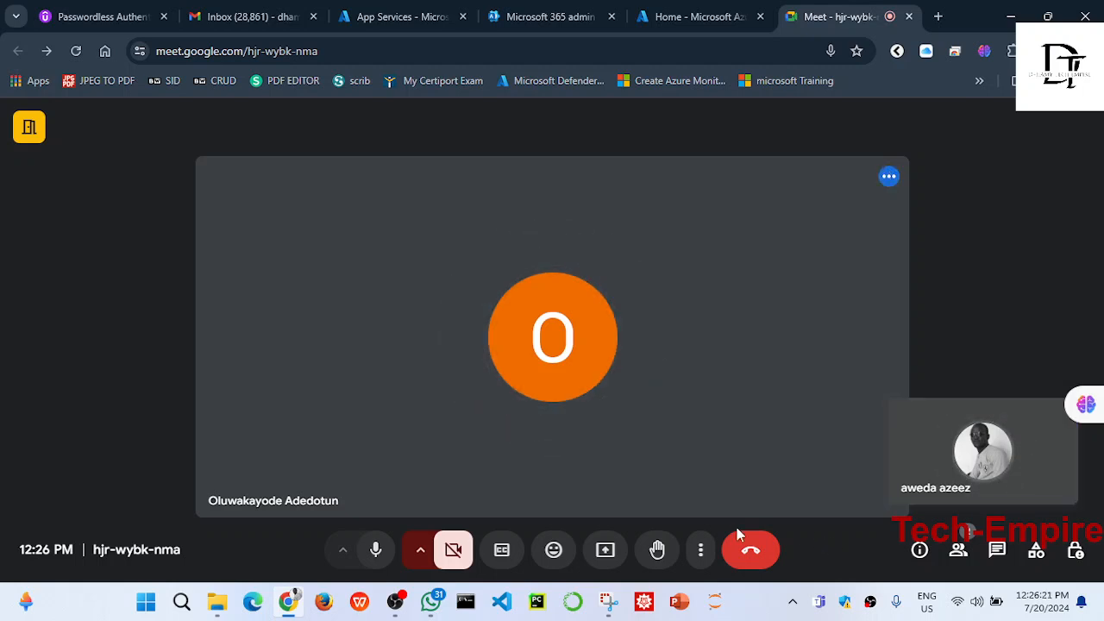
- Share the entire screen with the Google Meet call and hide the screen-sharing notice
left_click(605, 552)
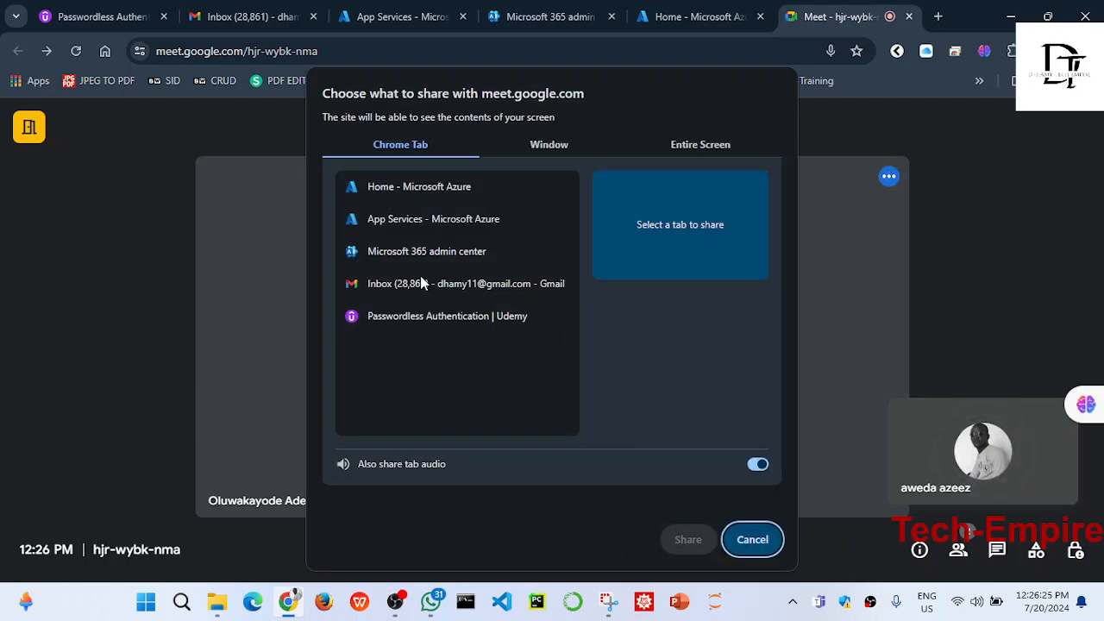
left_click(540, 145)
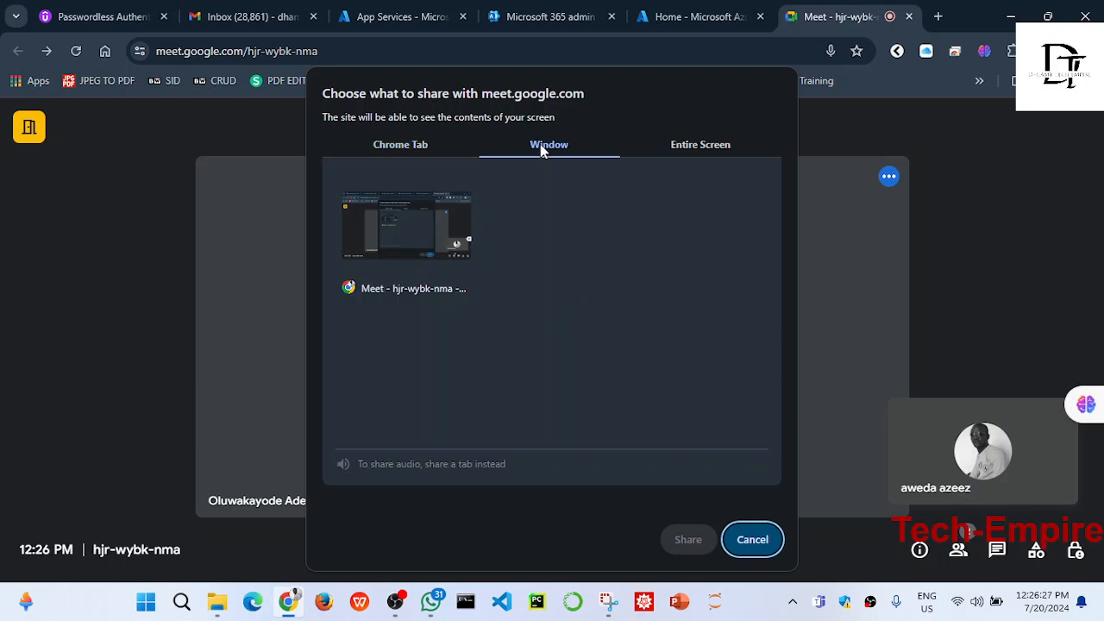
left_click(438, 226)
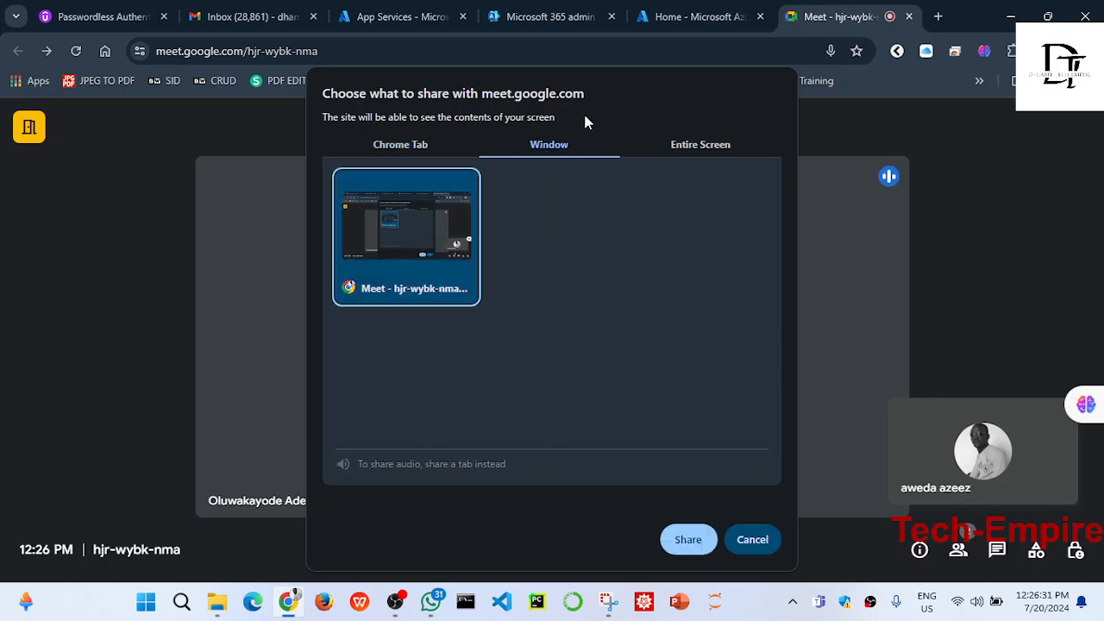
left_click(695, 147)
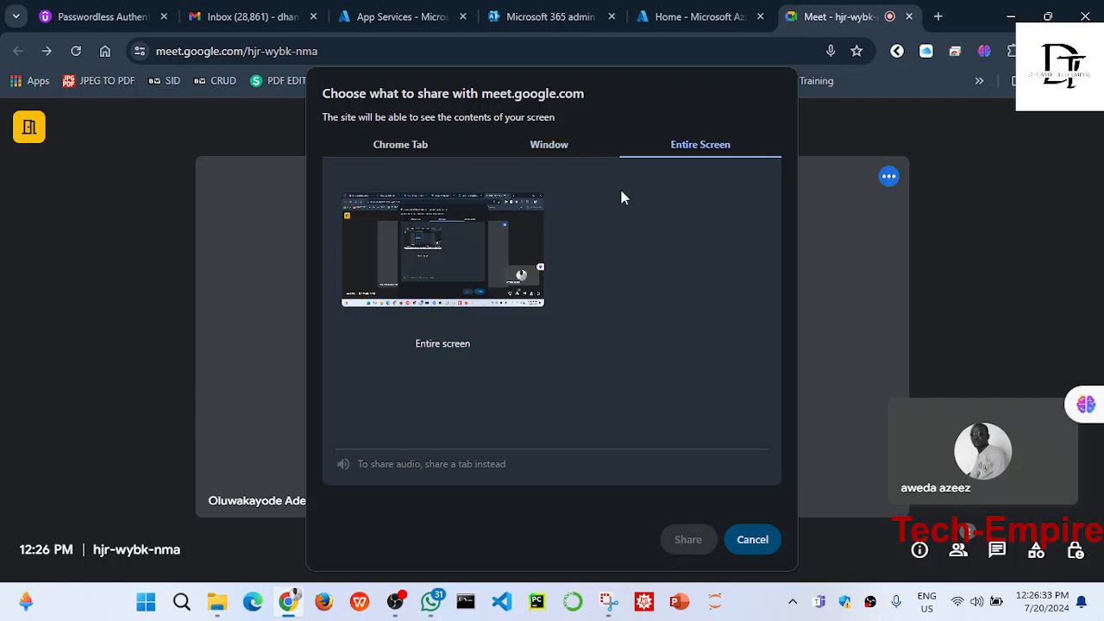
left_click(474, 277)
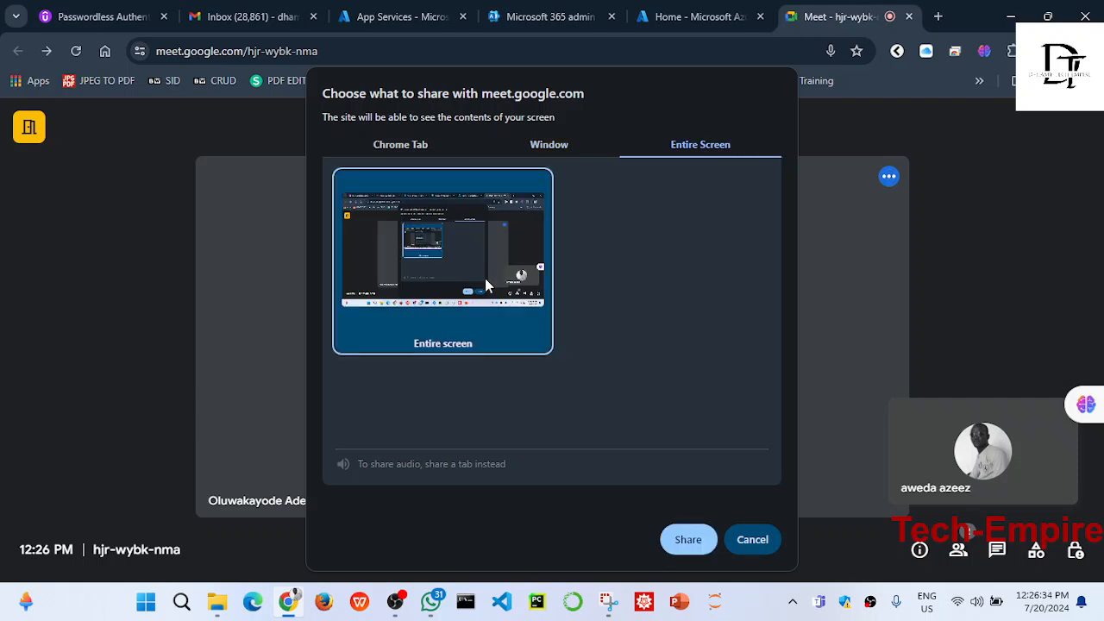
left_click(689, 547)
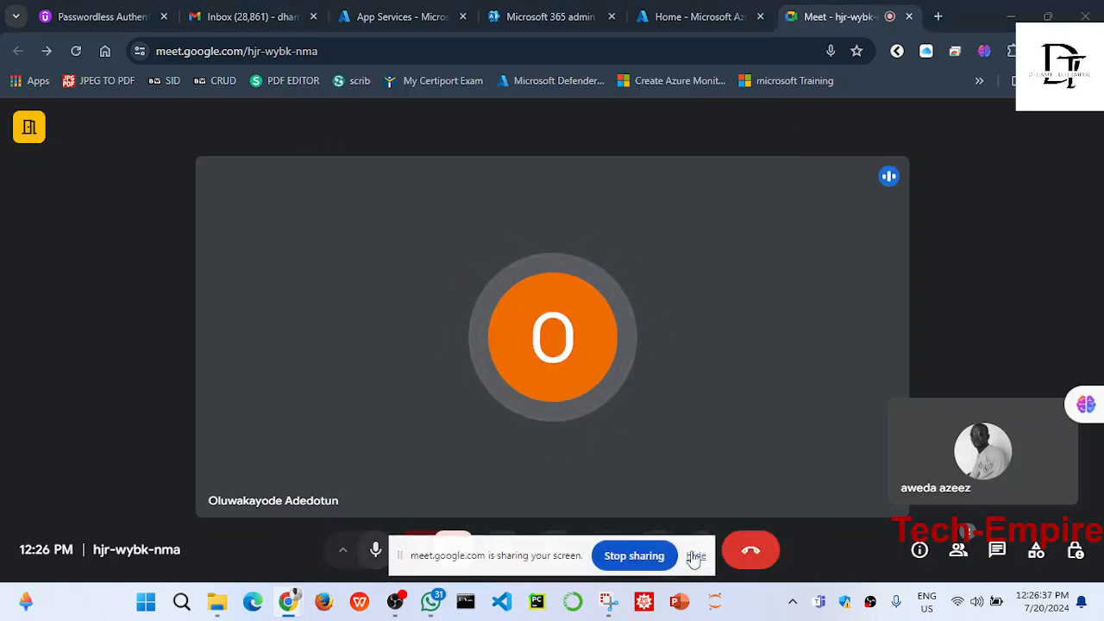
left_click(694, 556)
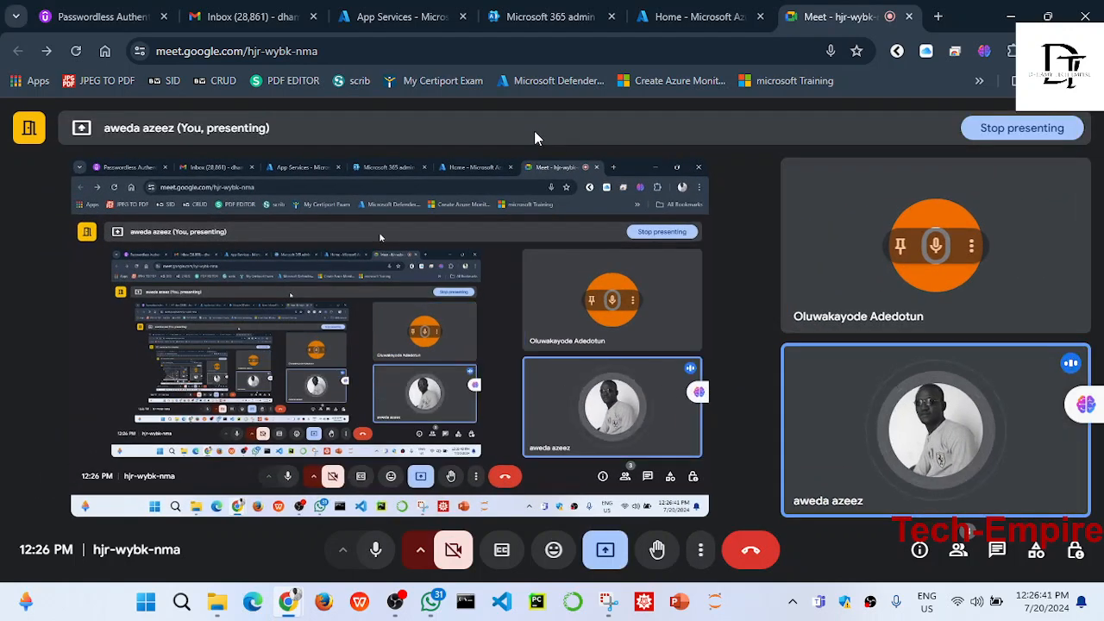
- Switch to the Azure portal, go to its home page and view the accounts available for sign-in
left_click(395, 17)
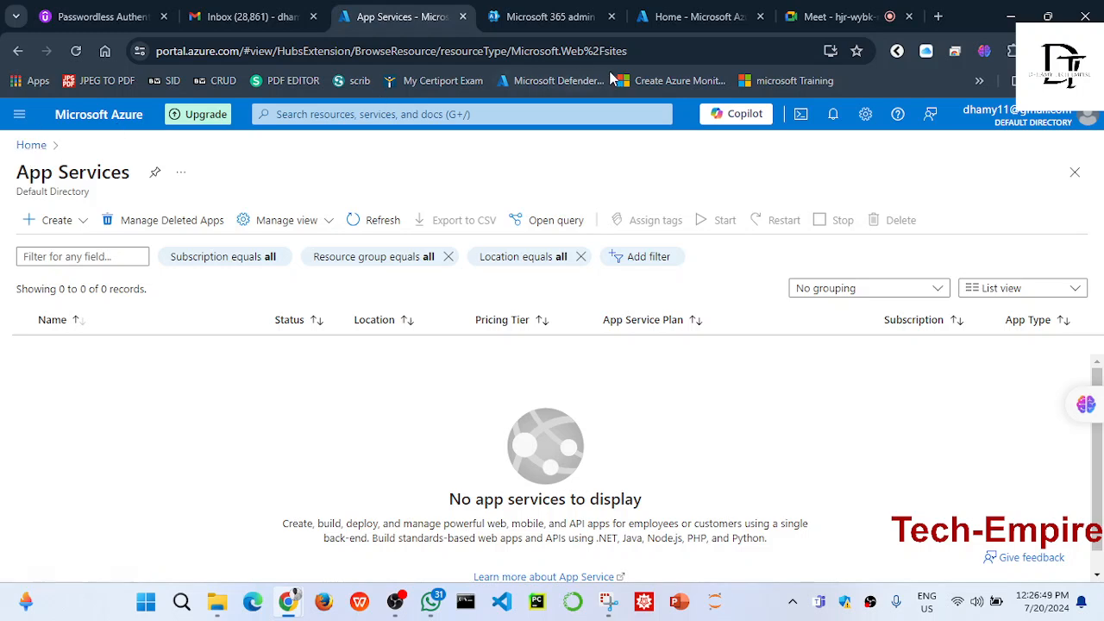
left_click(30, 146)
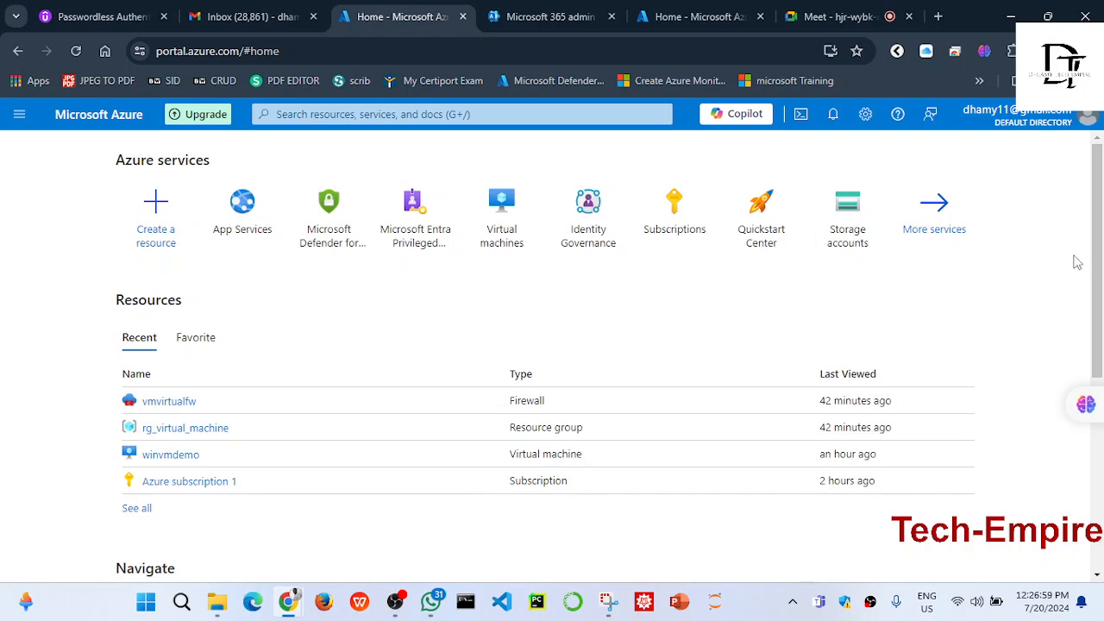
left_click(1052, 126)
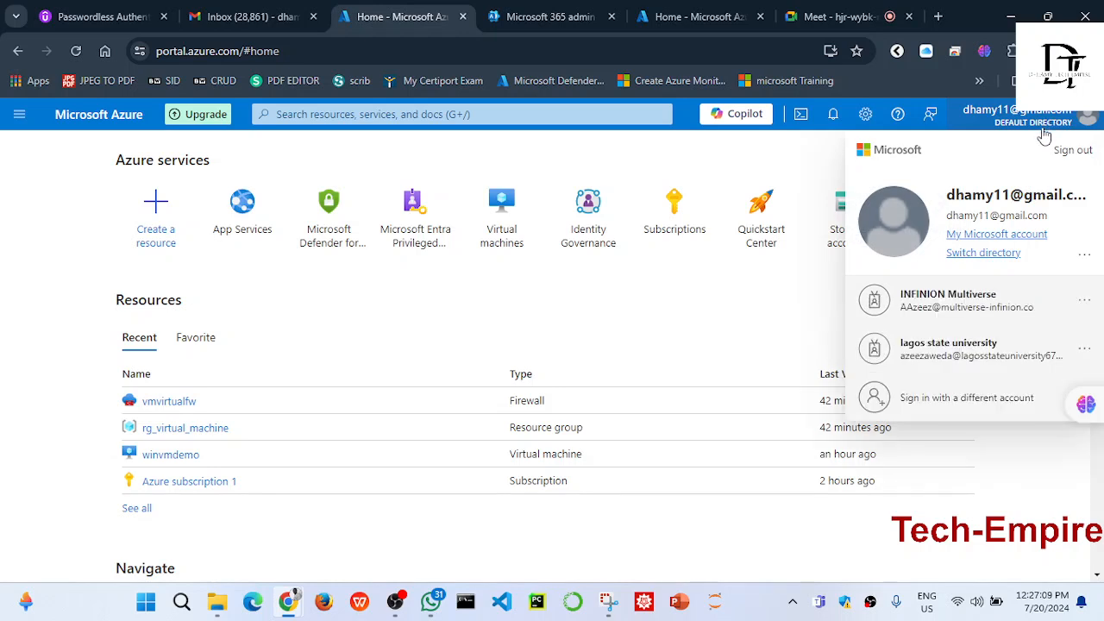
left_click(780, 171)
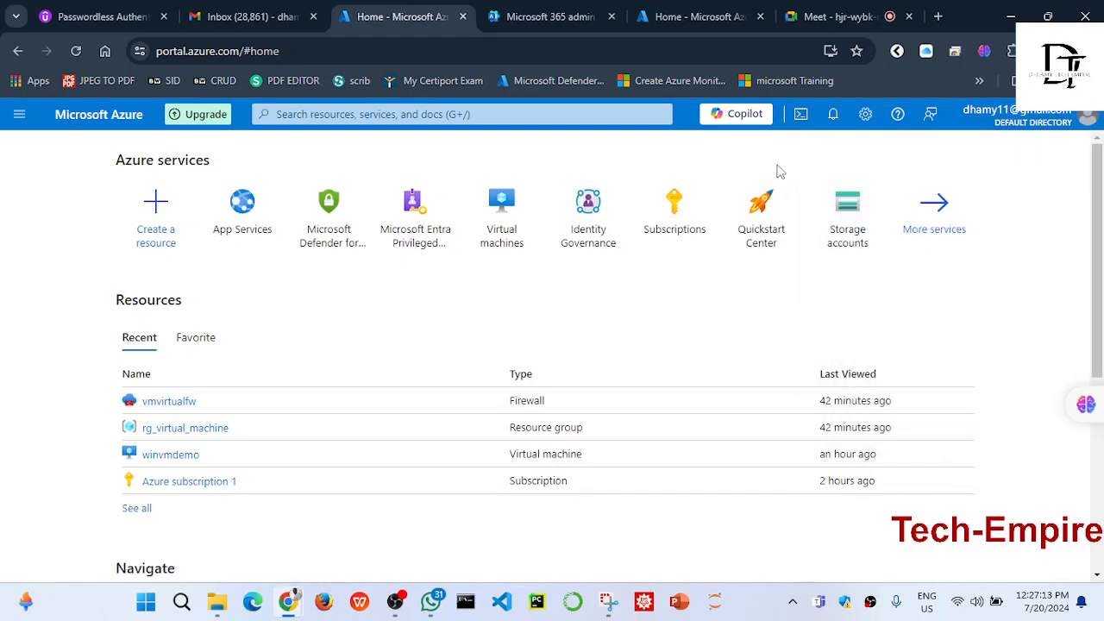
left_click(1017, 118)
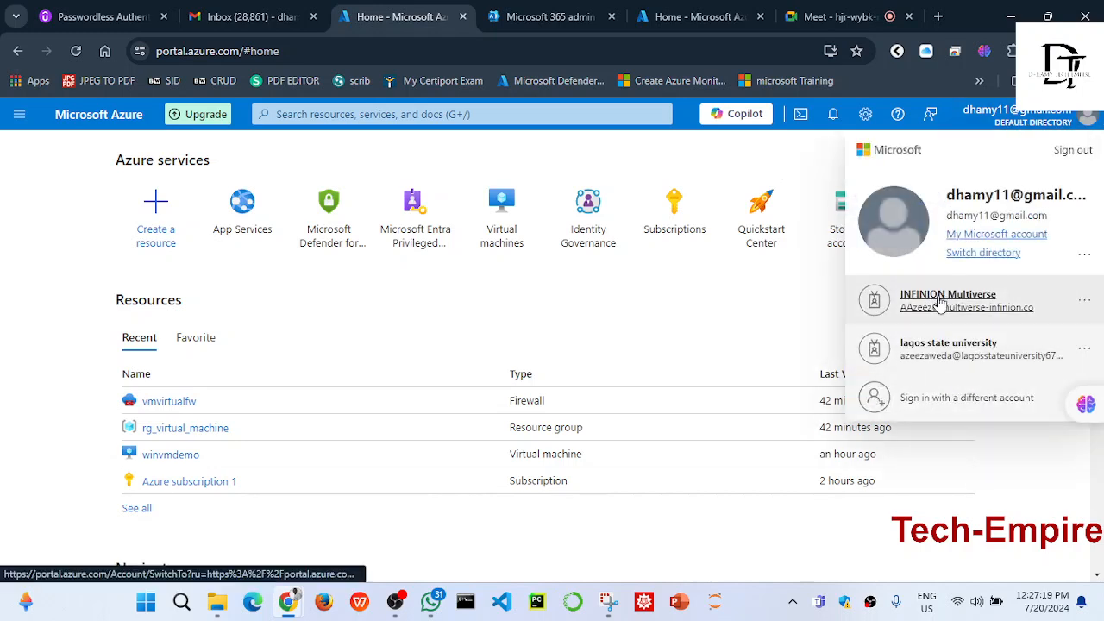
left_click(685, 157)
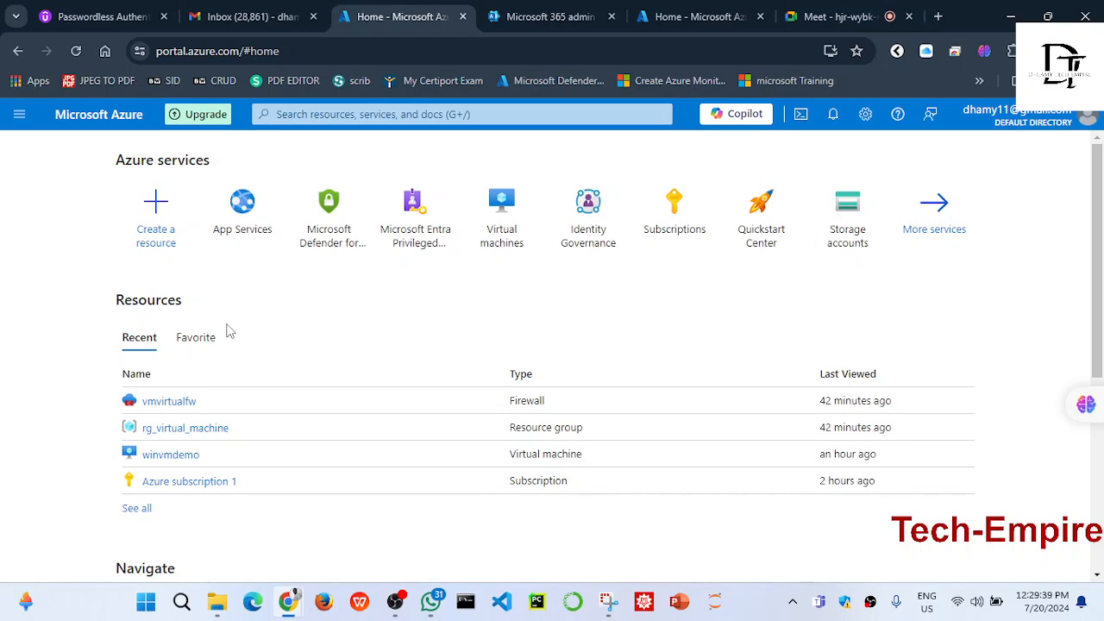
- Mark Subscriptions in the home page's Navigate section as a favorite
left_click_drag(1098, 251, 1096, 457)
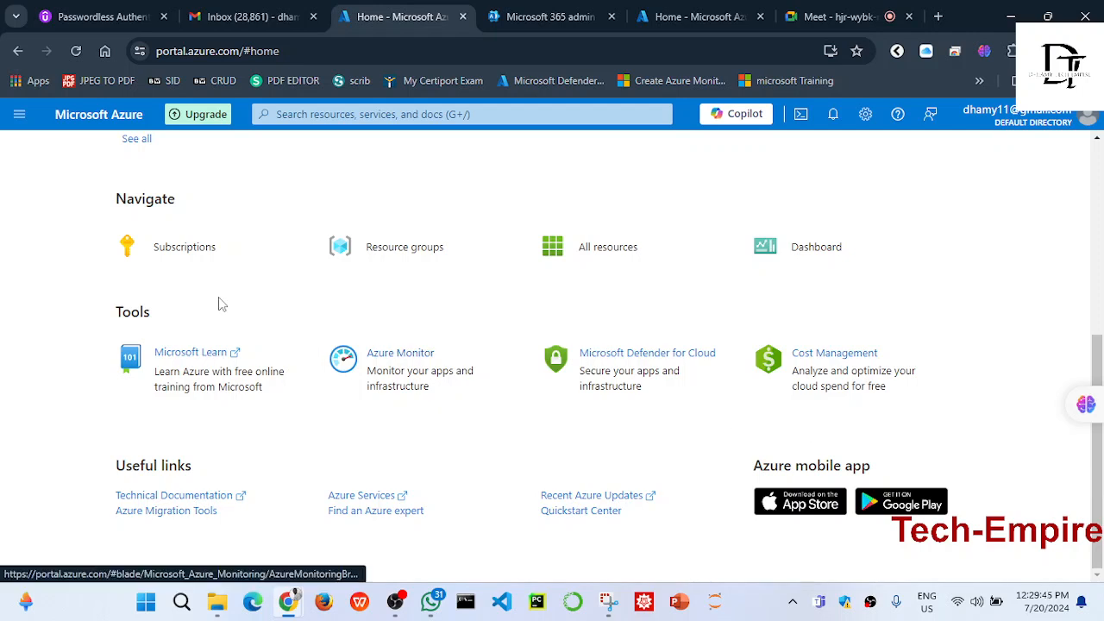
mouse_move(176, 274)
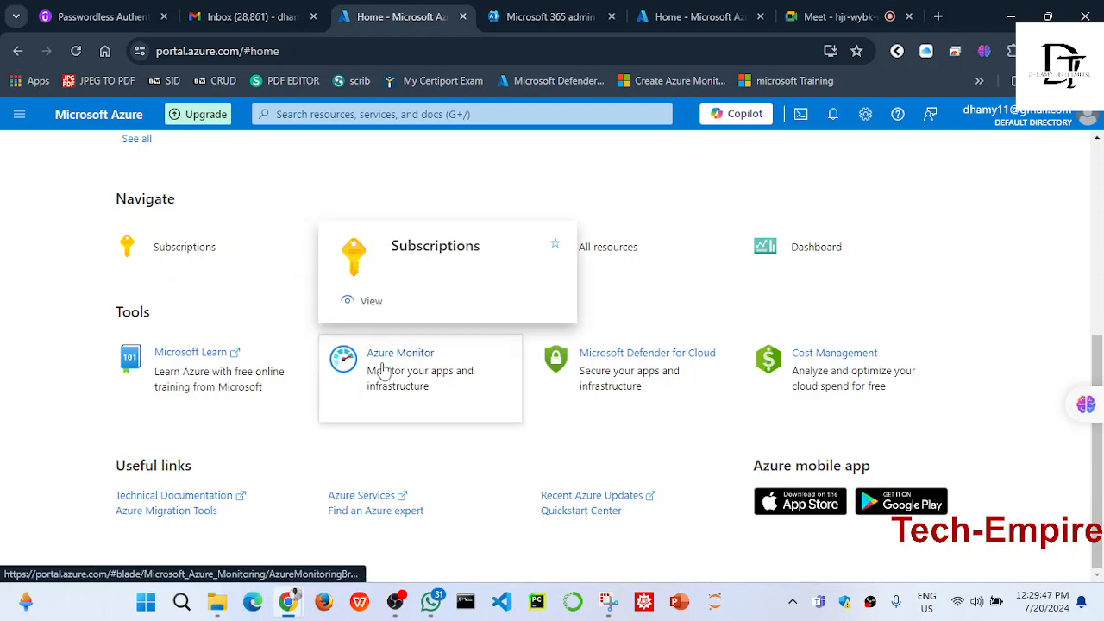
mouse_move(224, 242)
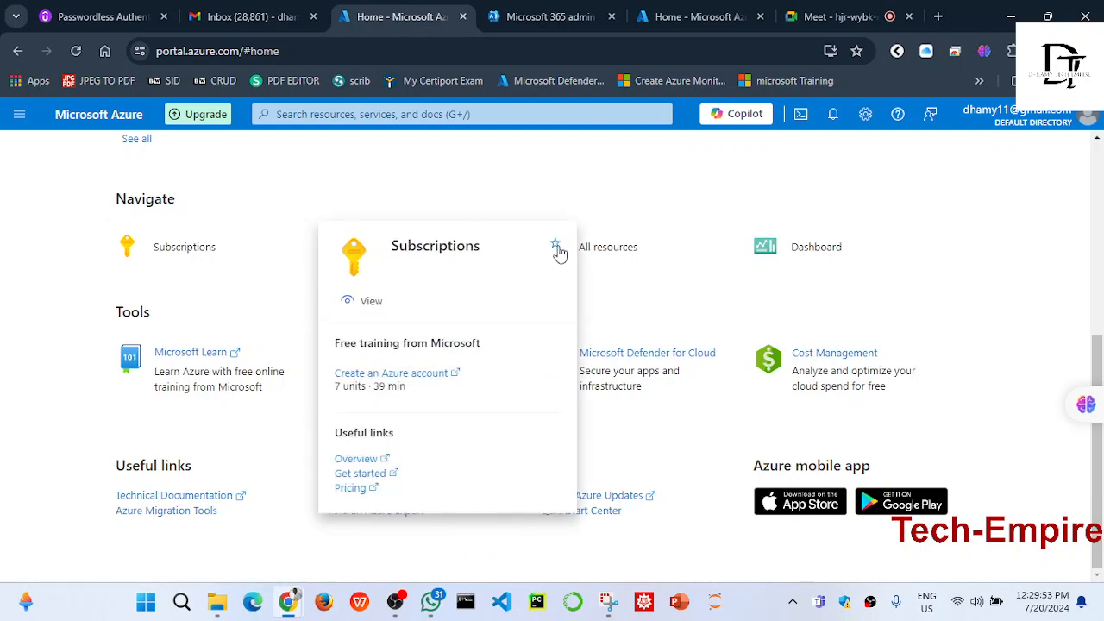
left_click(556, 247)
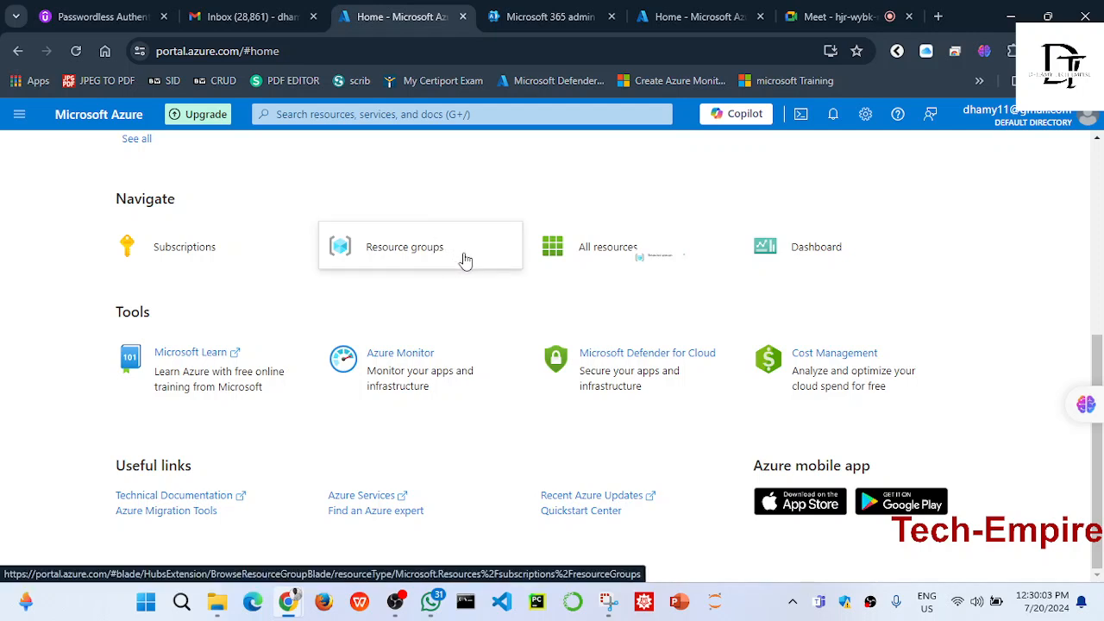
- Examine the Resource groups, Subscriptions and All resources cards, and start creating a resource from the All resources card
mouse_move(464, 260)
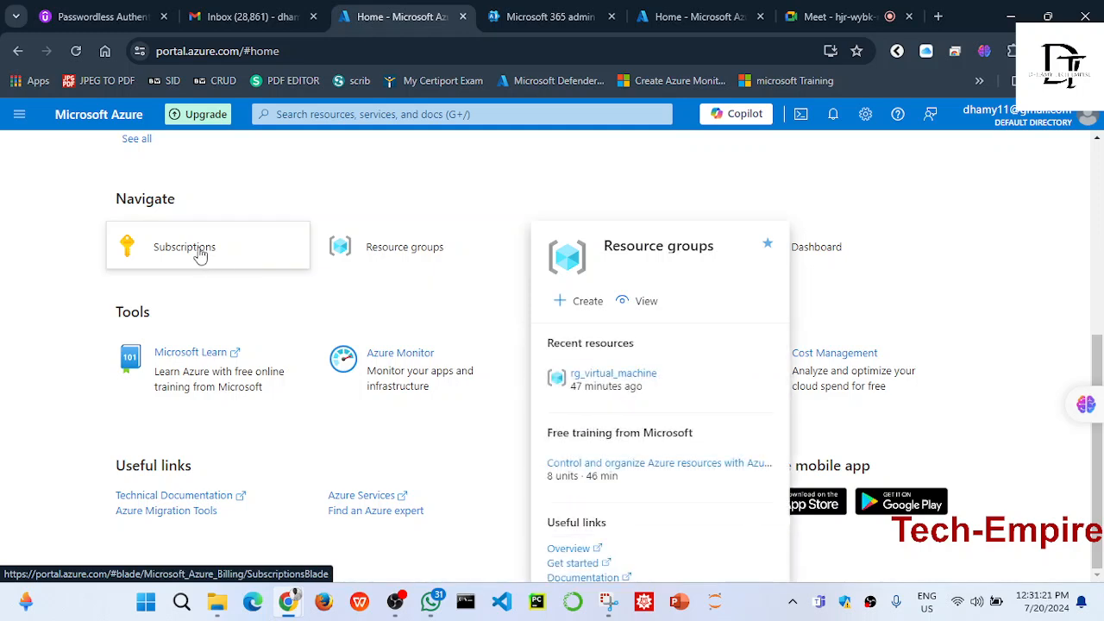
mouse_move(200, 256)
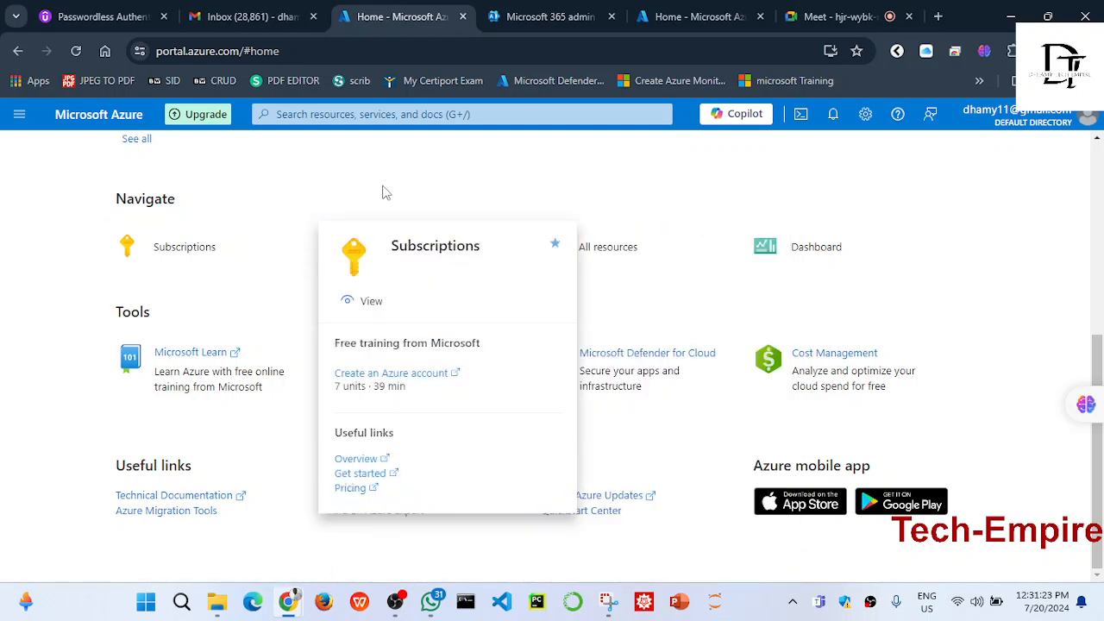
mouse_move(405, 256)
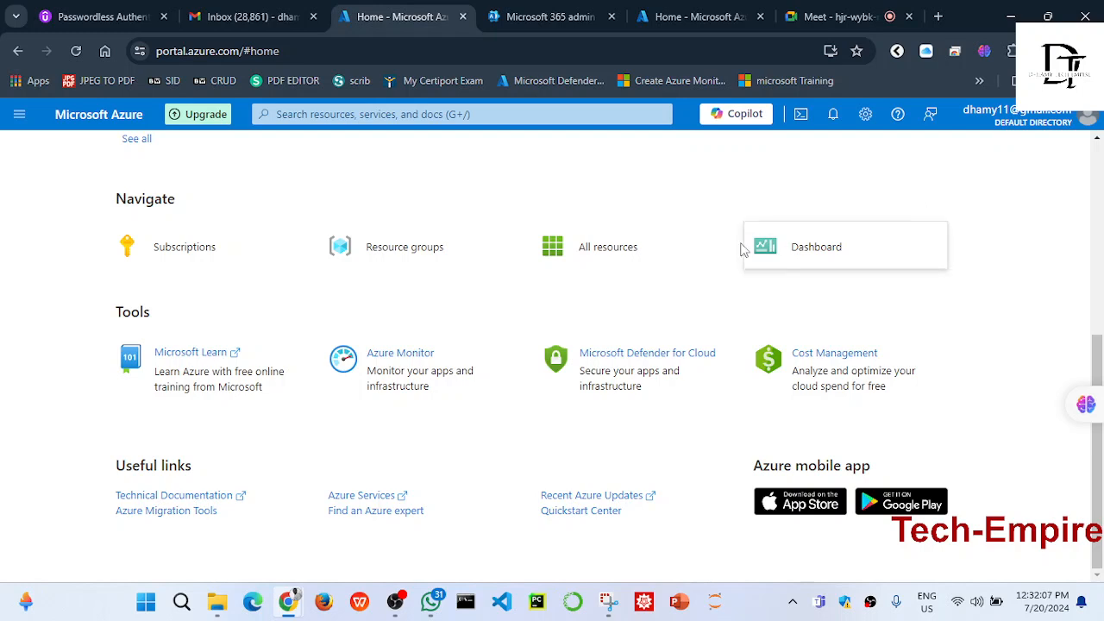
mouse_move(630, 250)
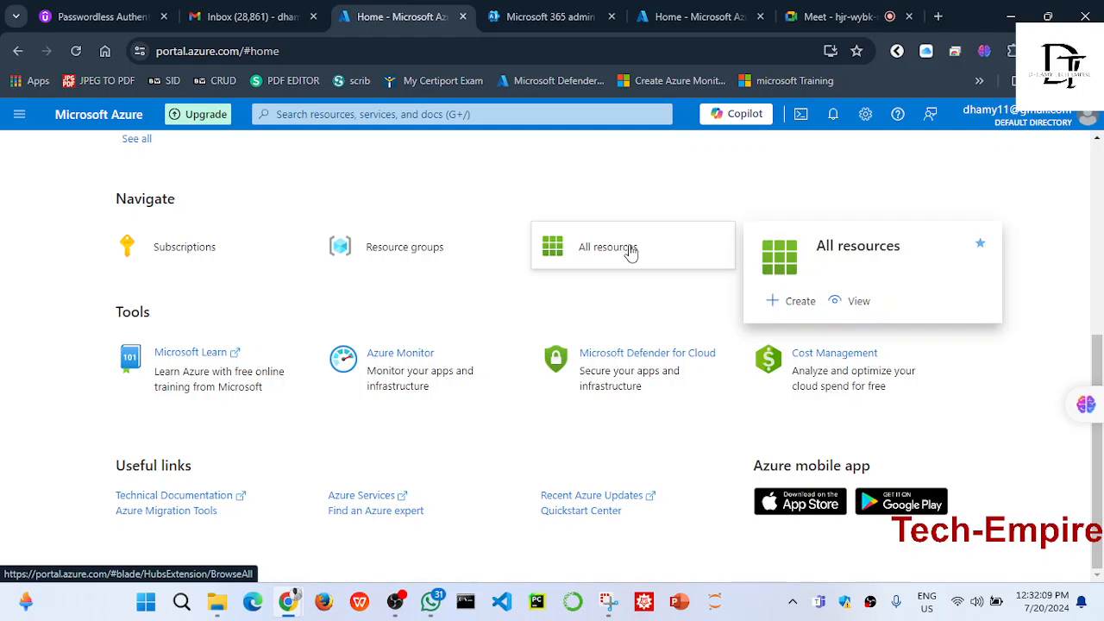
left_click(788, 307)
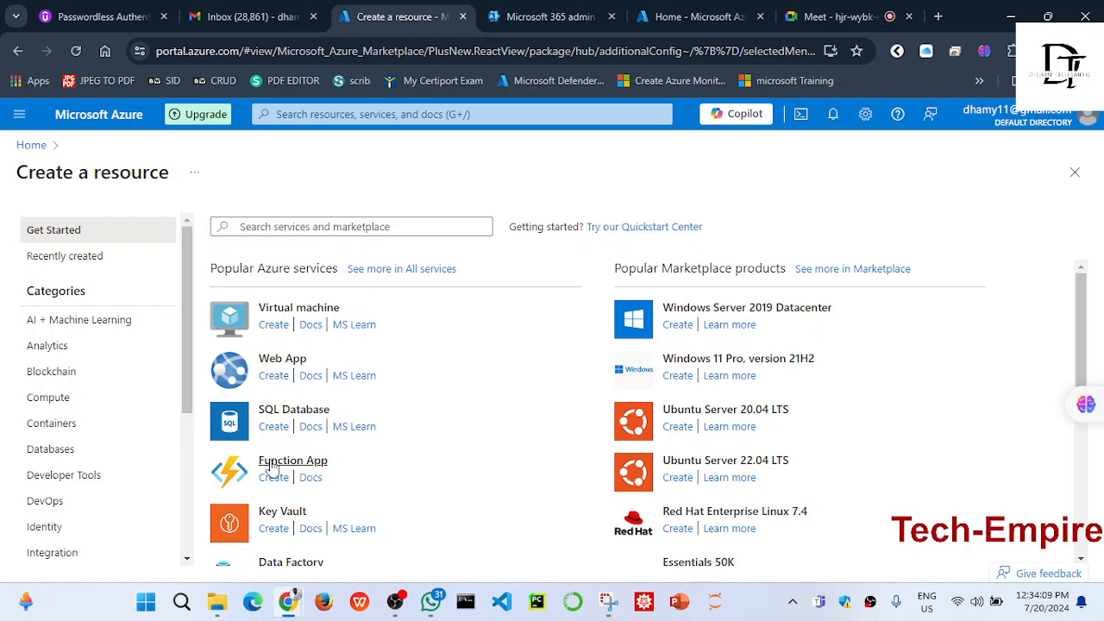
mouse_move(1088, 330)
left_mouse_down()
mouse_move(1082, 474)
mouse_move(1093, 316)
left_mouse_up()
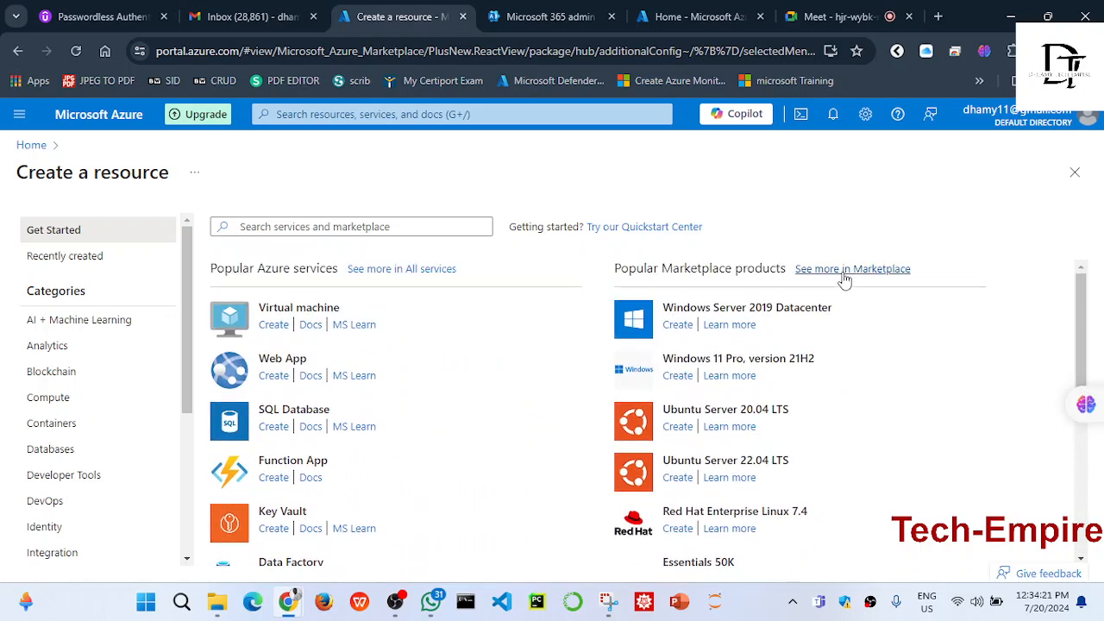
- Raise the display brightness in the Windows quick settings
left_click(998, 602)
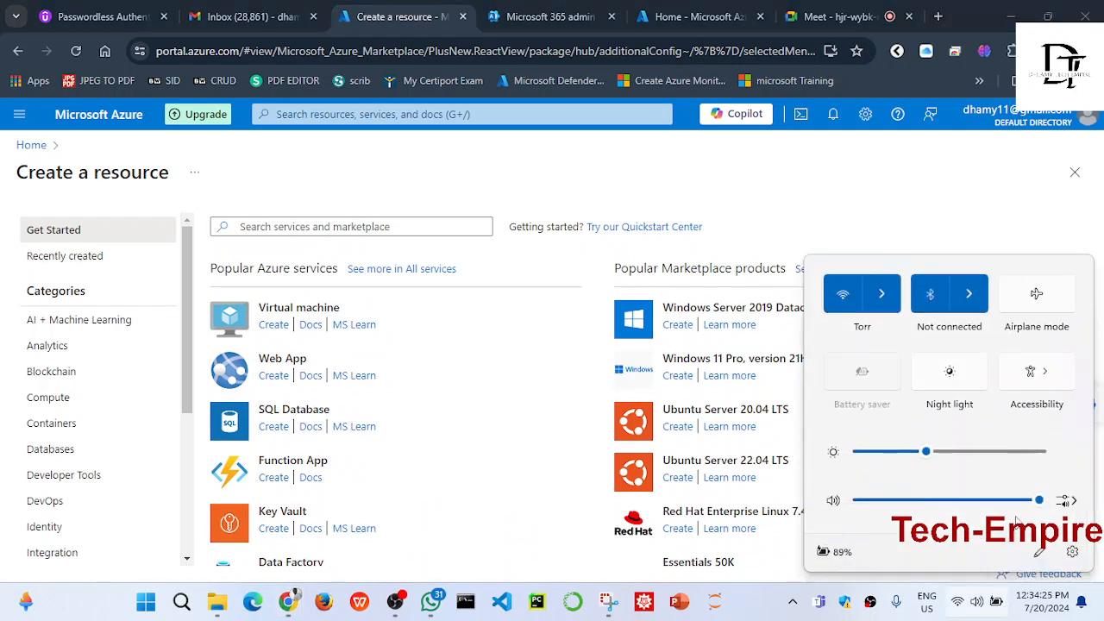
left_click(988, 452)
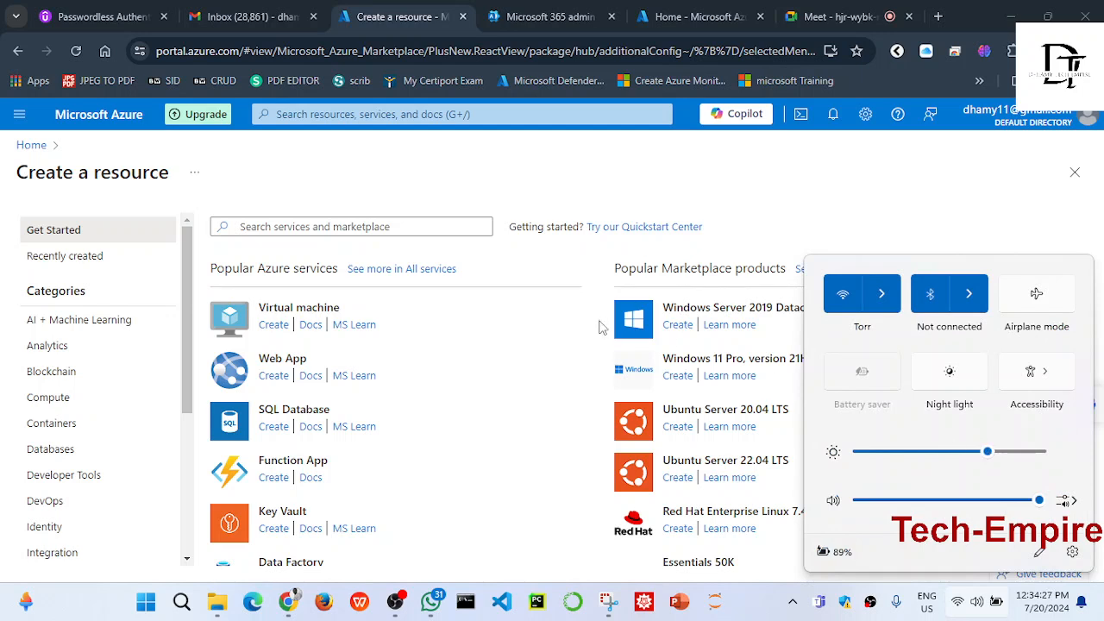
left_click(695, 175)
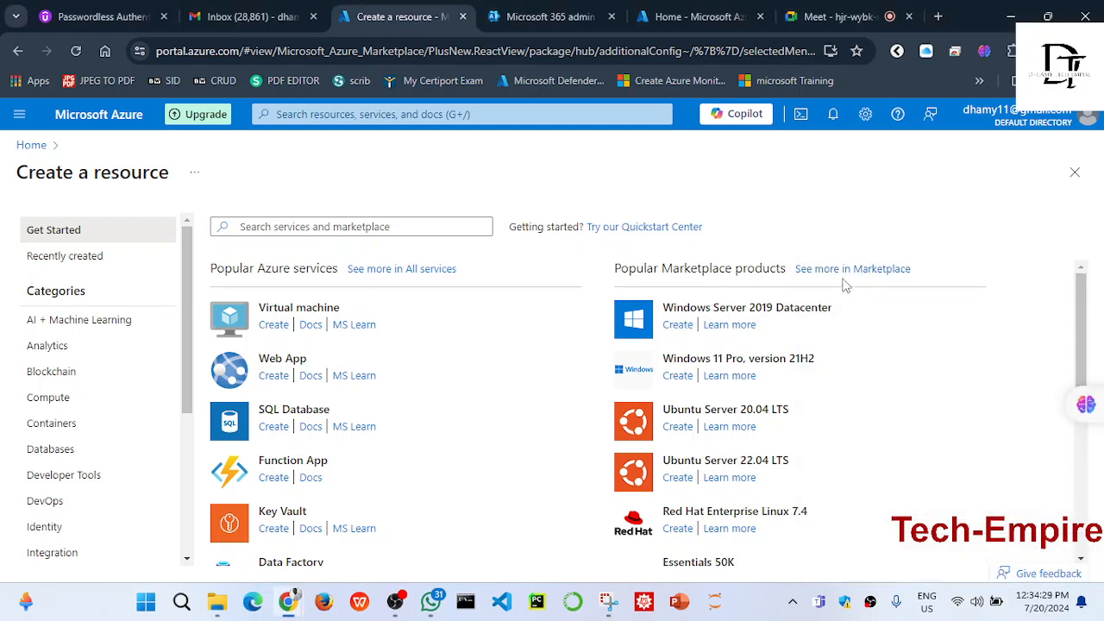
- Go to the full Marketplace from the popular products list and search it for the suggested term sql database
left_click(848, 277)
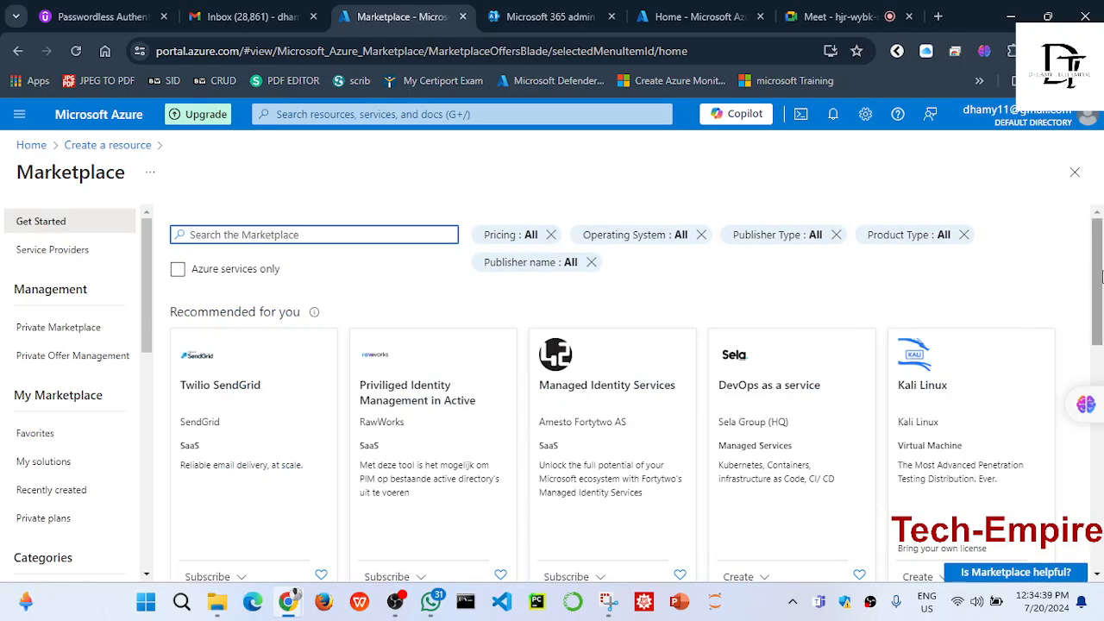
left_click_drag(1101, 293, 1099, 263)
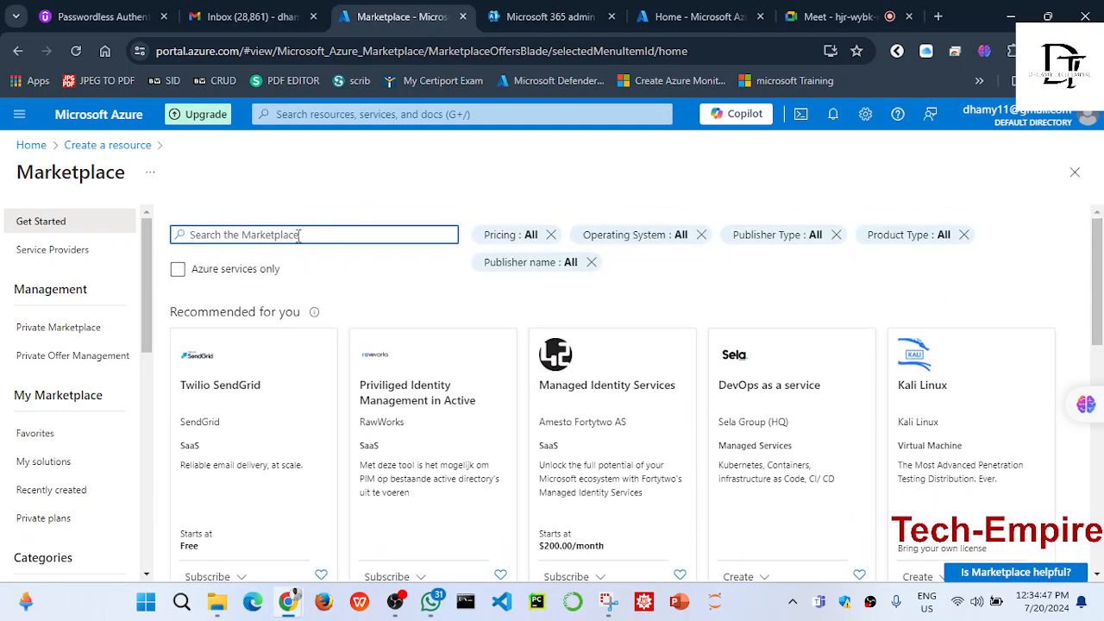
type("a")
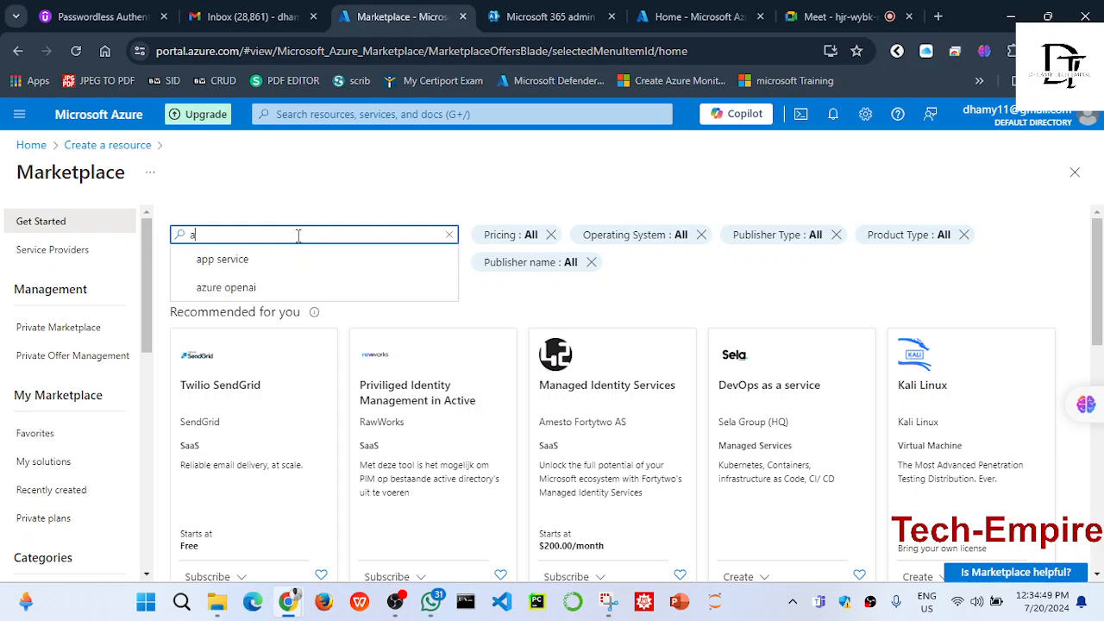
key("BackSpace")
type("s")
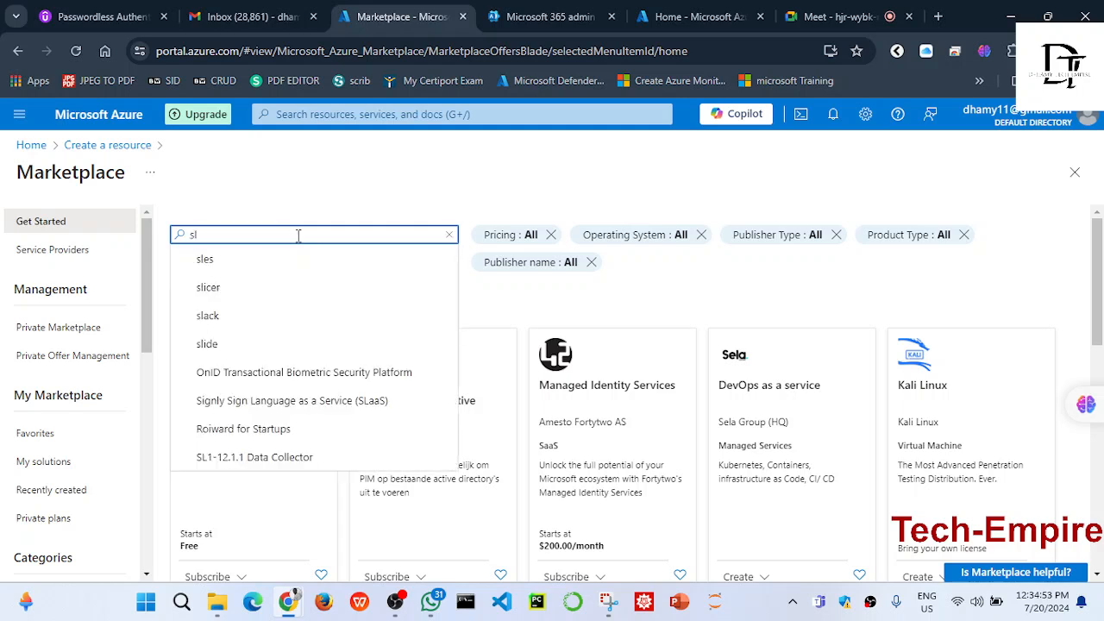
type("ql")
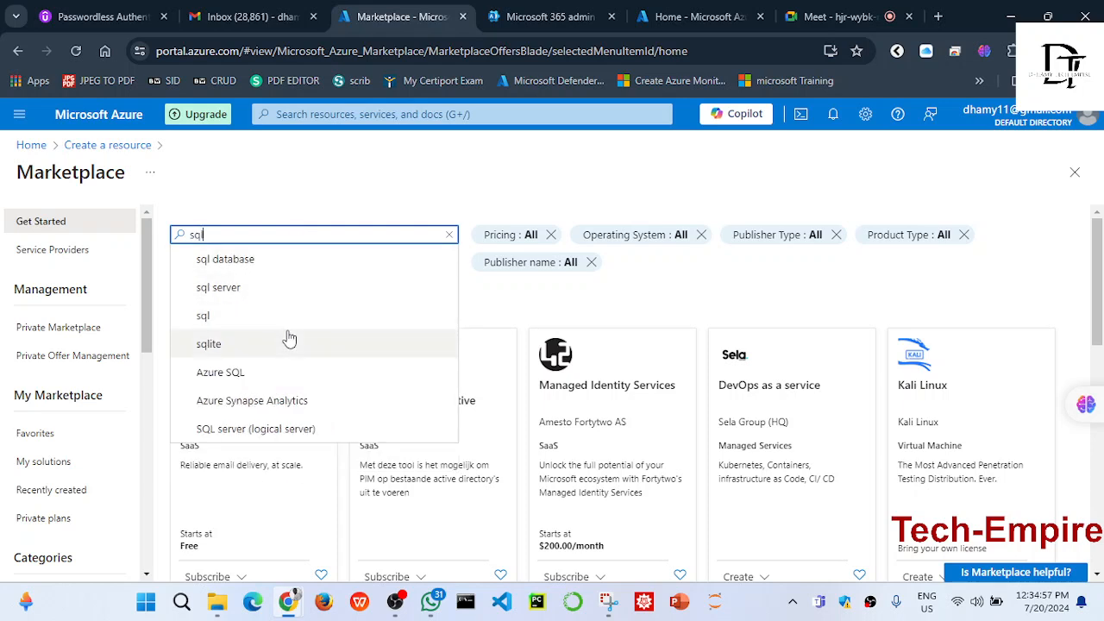
left_click(273, 272)
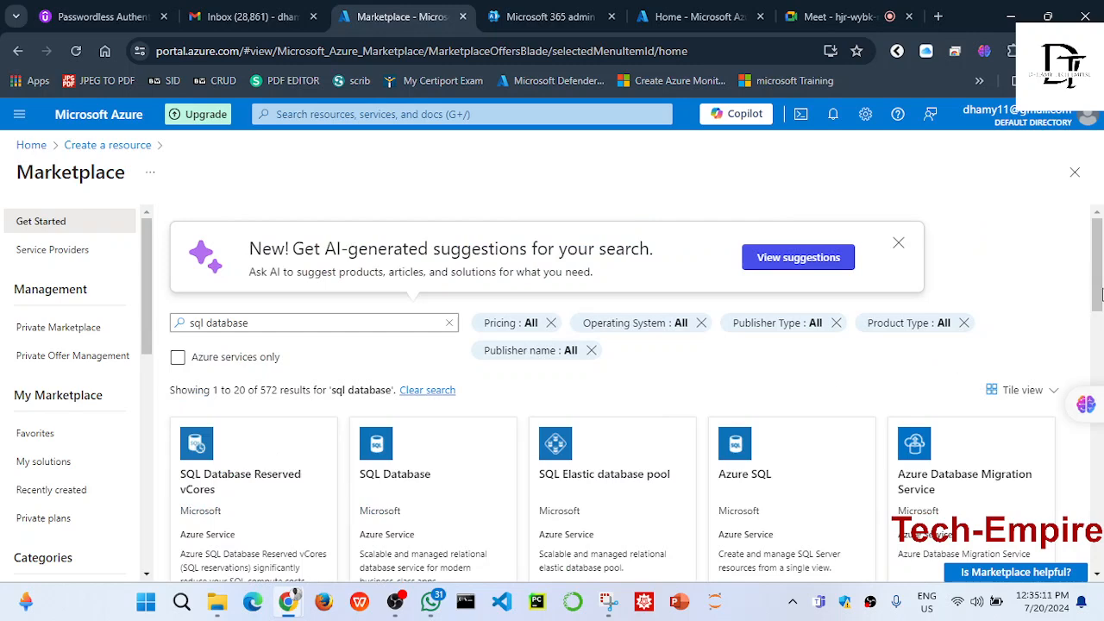
- Browse the sql database search results and start creating the Azure SQL service
scroll(1101, 310, "down", 2)
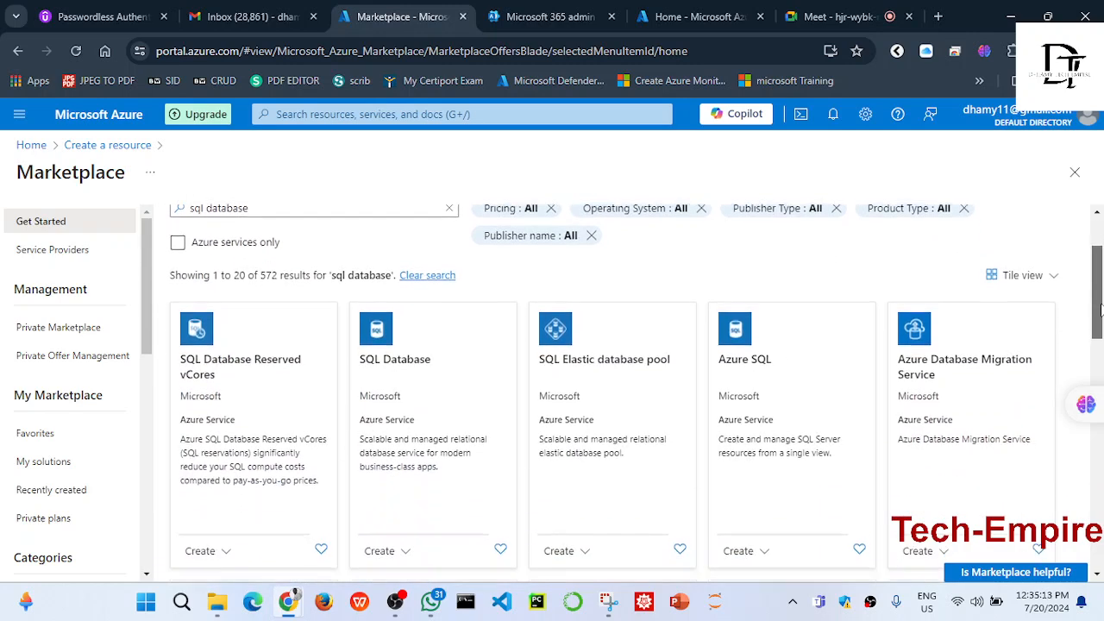
left_click_drag(1099, 319, 1099, 330)
left_click_drag(1098, 377, 1101, 312)
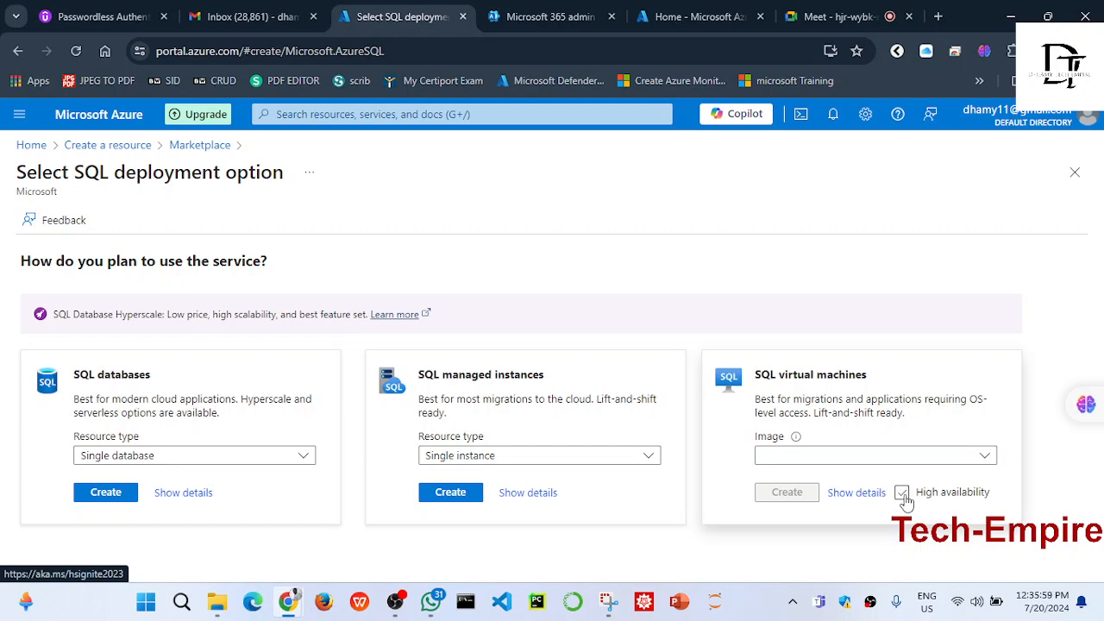
- Choose the Free SQL Server License: SQL Server 2022 Developer on Windows Server 2022 image for SQL virtual machines and start creating it
left_click(914, 464)
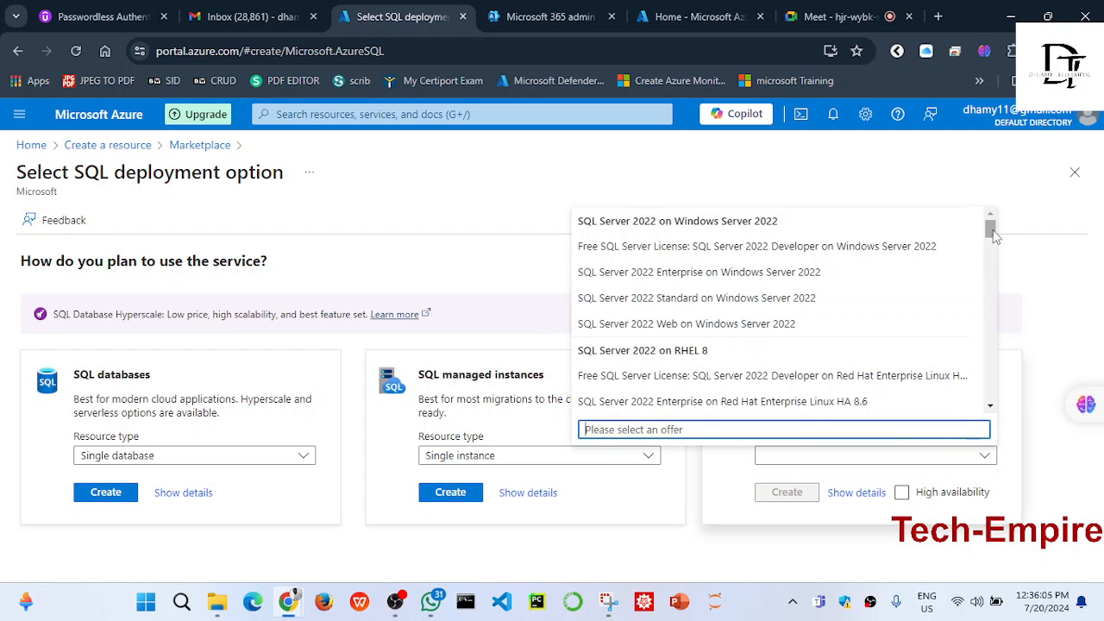
mouse_move(991, 237)
left_mouse_down()
mouse_move(994, 248)
mouse_move(994, 232)
left_mouse_up()
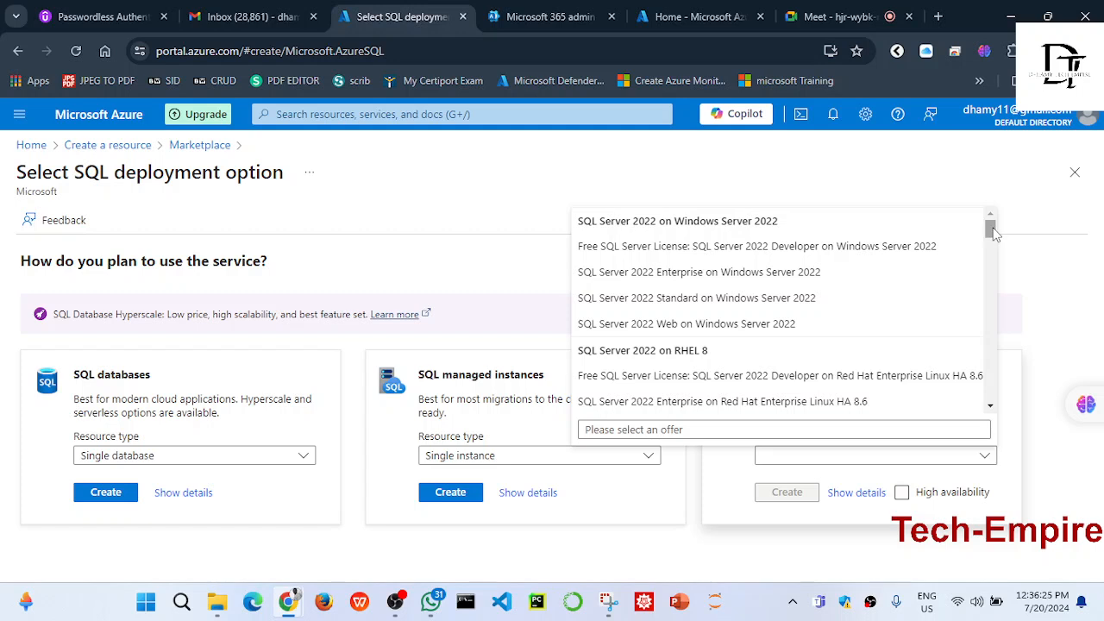
mouse_move(992, 229)
left_mouse_down()
mouse_move(994, 248)
mouse_move(994, 230)
left_mouse_up()
left_click(866, 254)
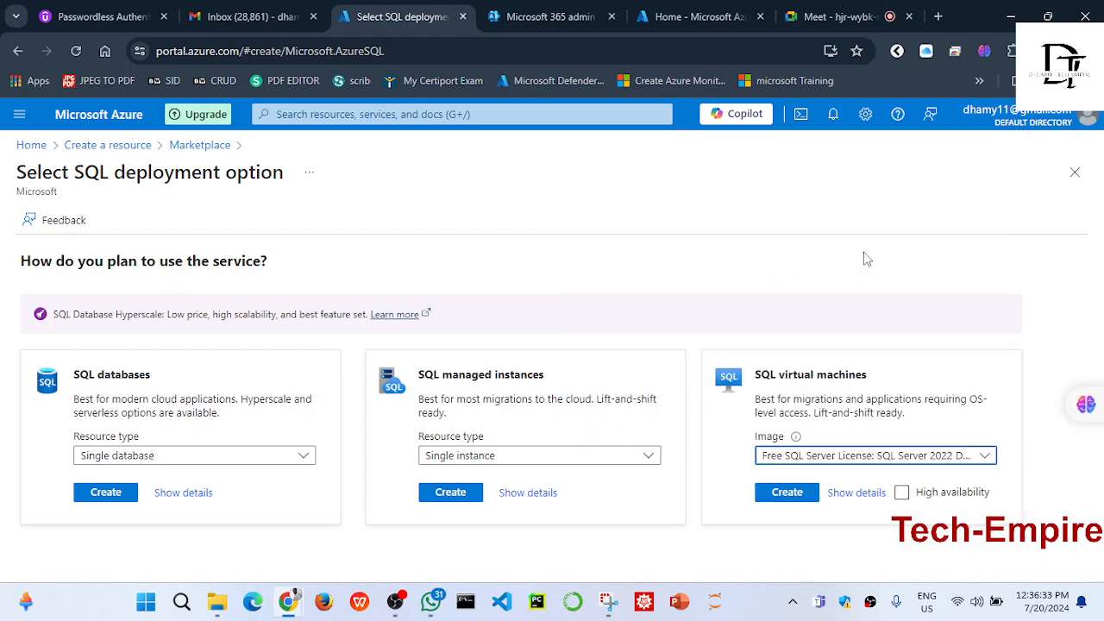
left_click(782, 495)
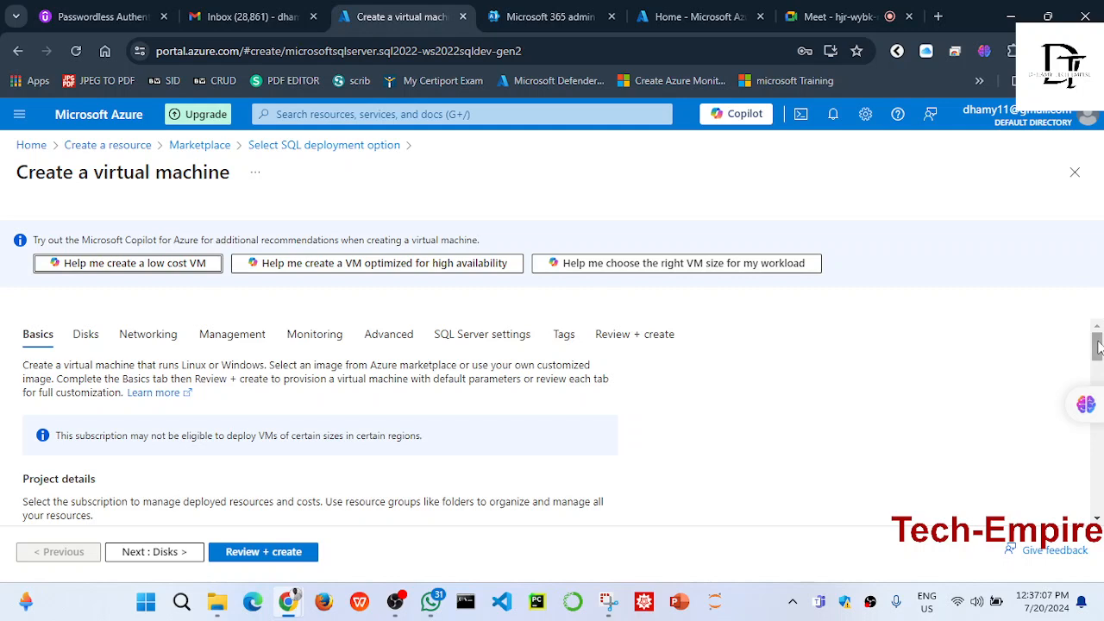
- Assign the virtual machine to the existing resource group rg_virtual_machine and name it vmsql
left_click_drag(1097, 345, 1098, 371)
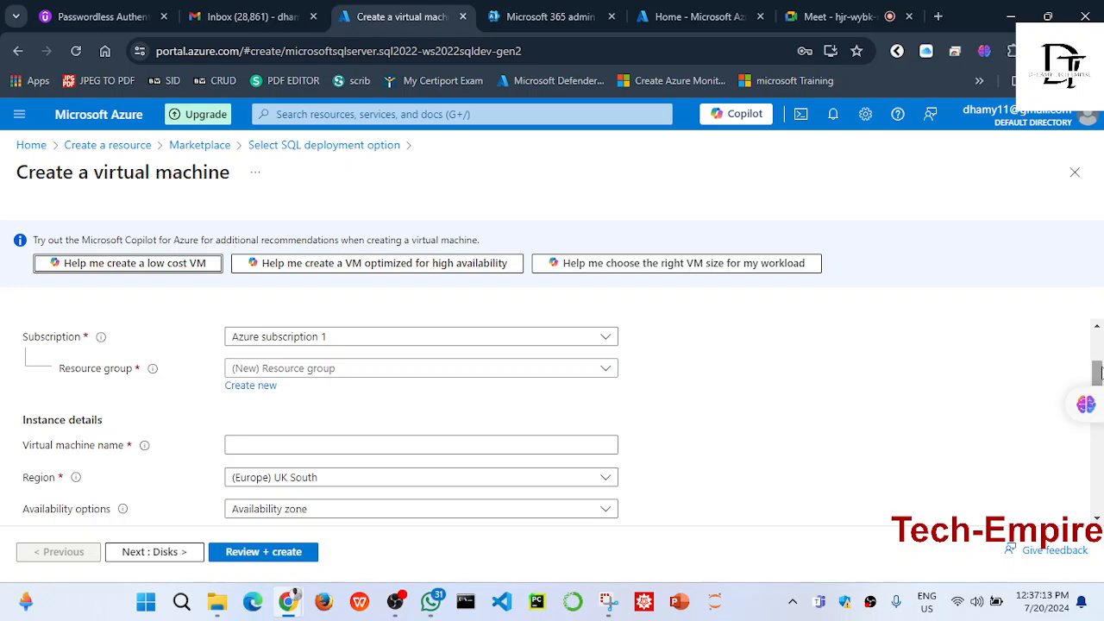
left_click(604, 369)
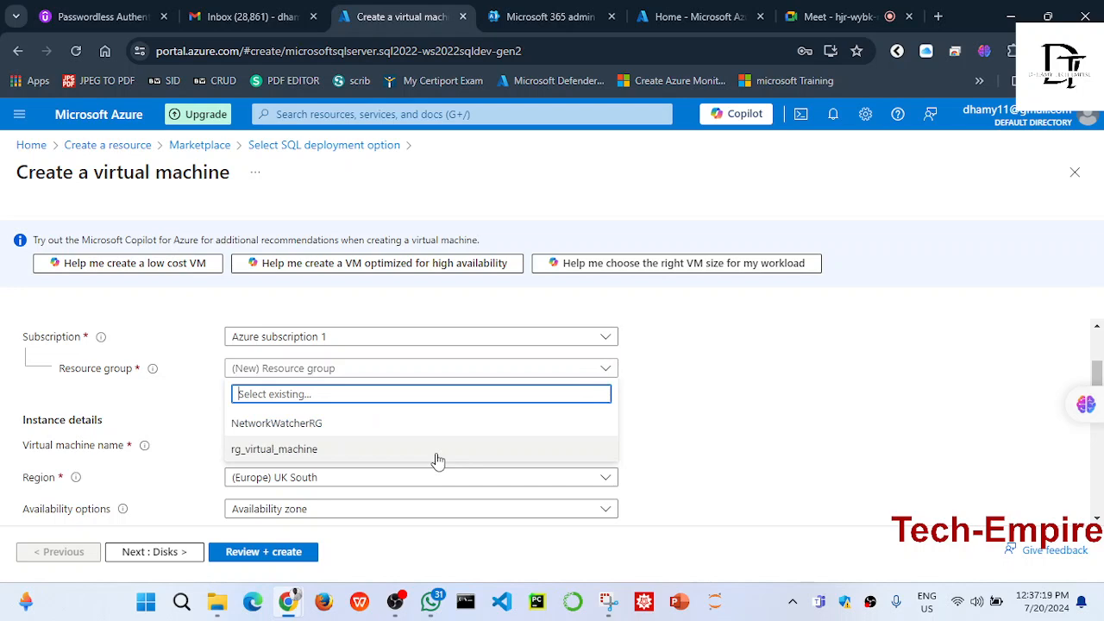
left_click(261, 451)
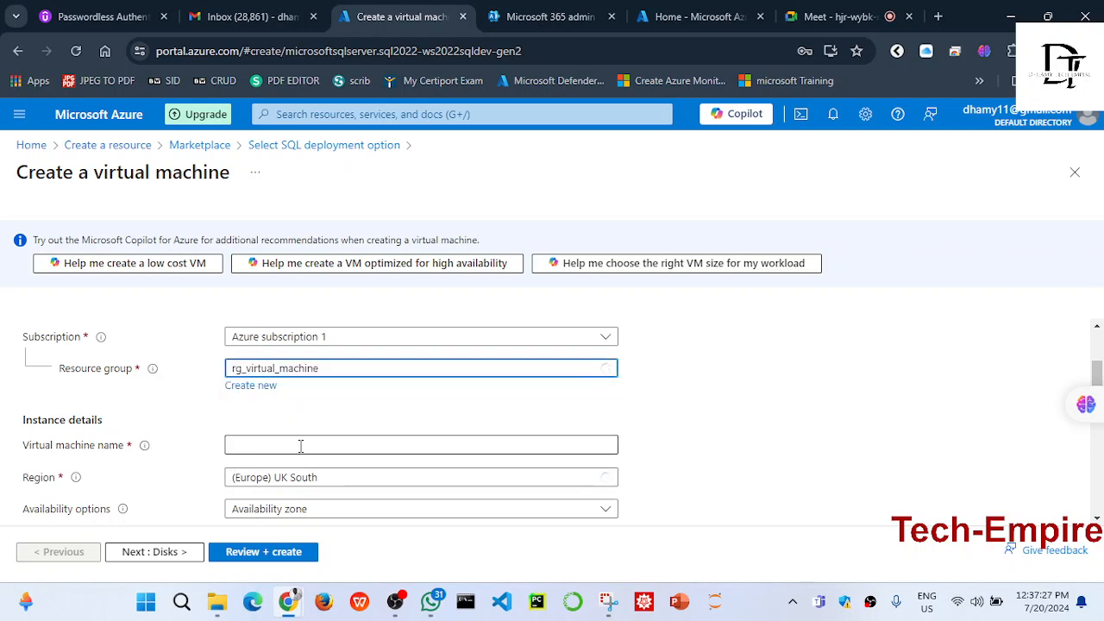
left_click(301, 445)
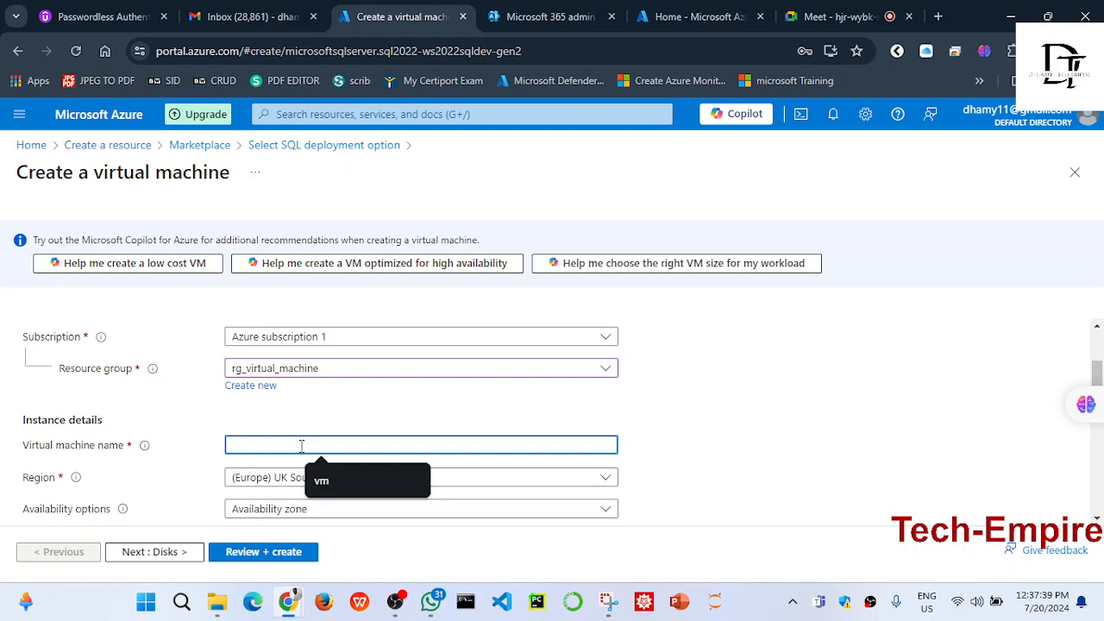
type("sq")
key("BackSpace")
key("BackSpace")
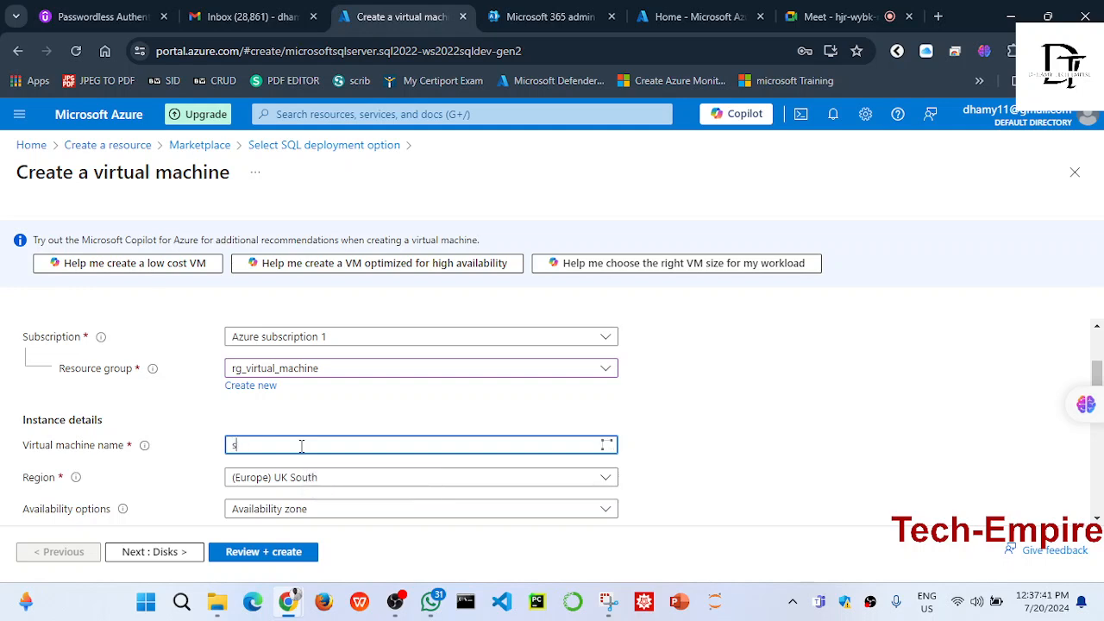
type("vmsql")
- Set the virtual machine's region to (US) East US in the instance details
left_click_drag(1098, 372, 1097, 305)
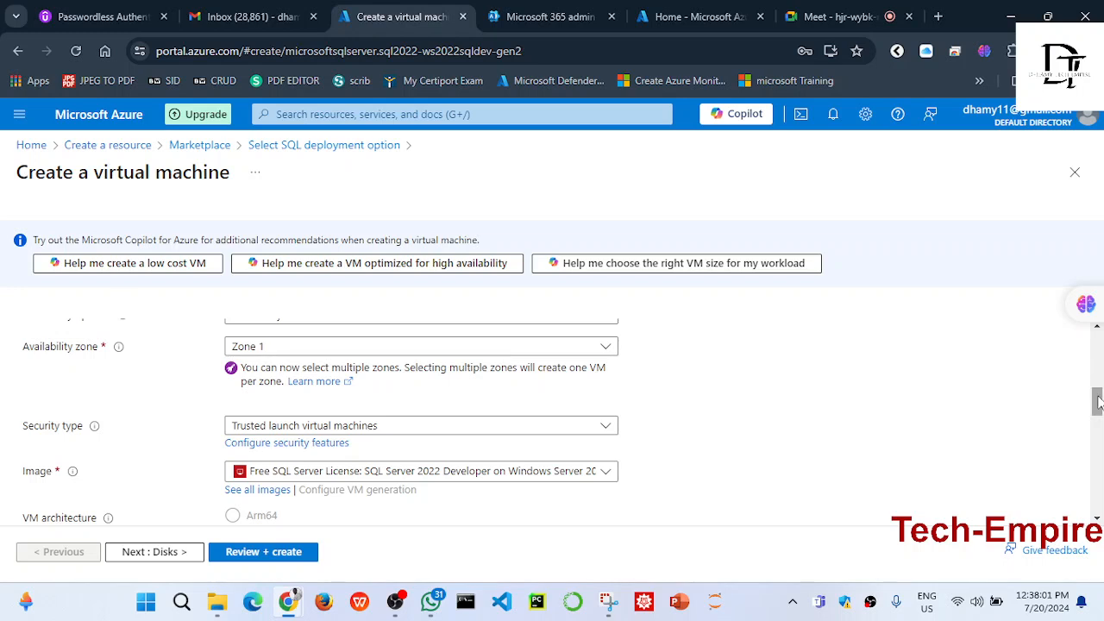
left_click_drag(1098, 398, 1098, 393)
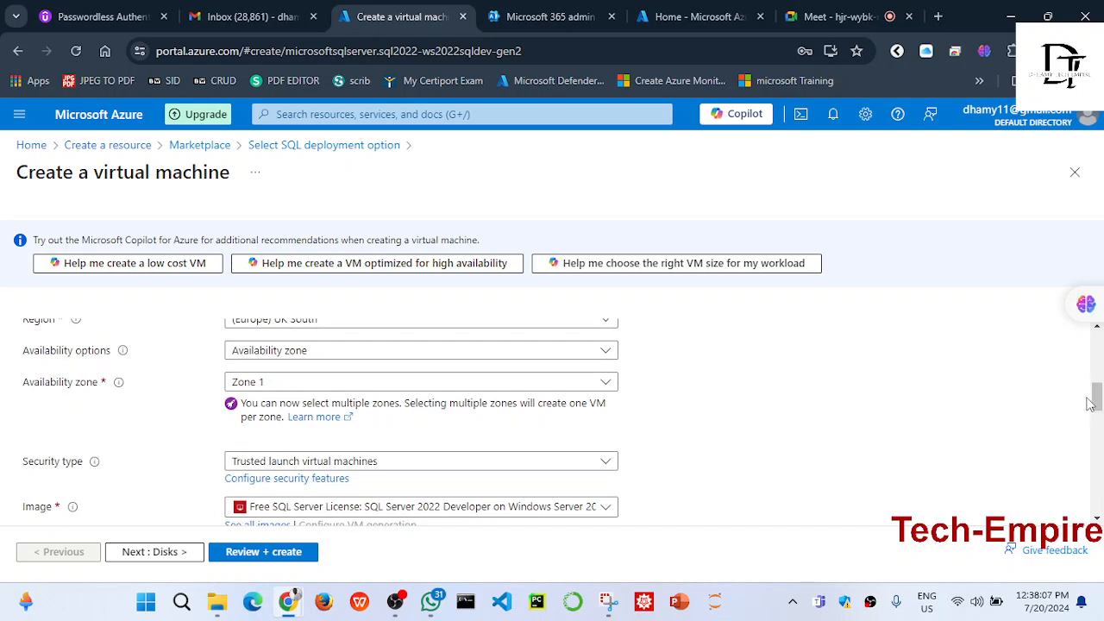
left_click_drag(1097, 404, 1097, 394)
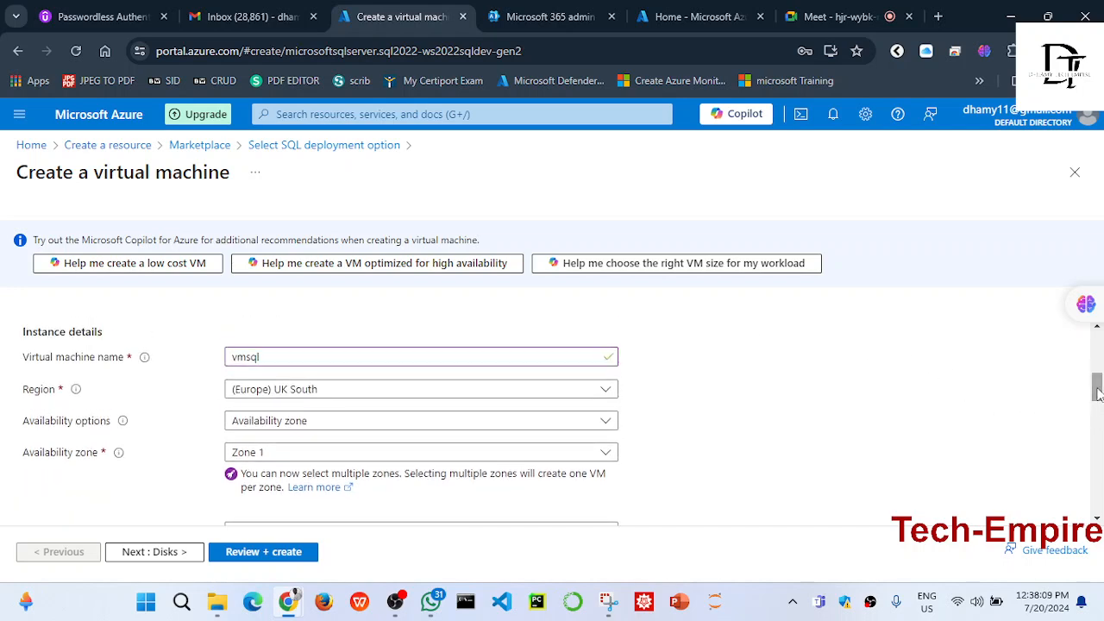
left_click(606, 392)
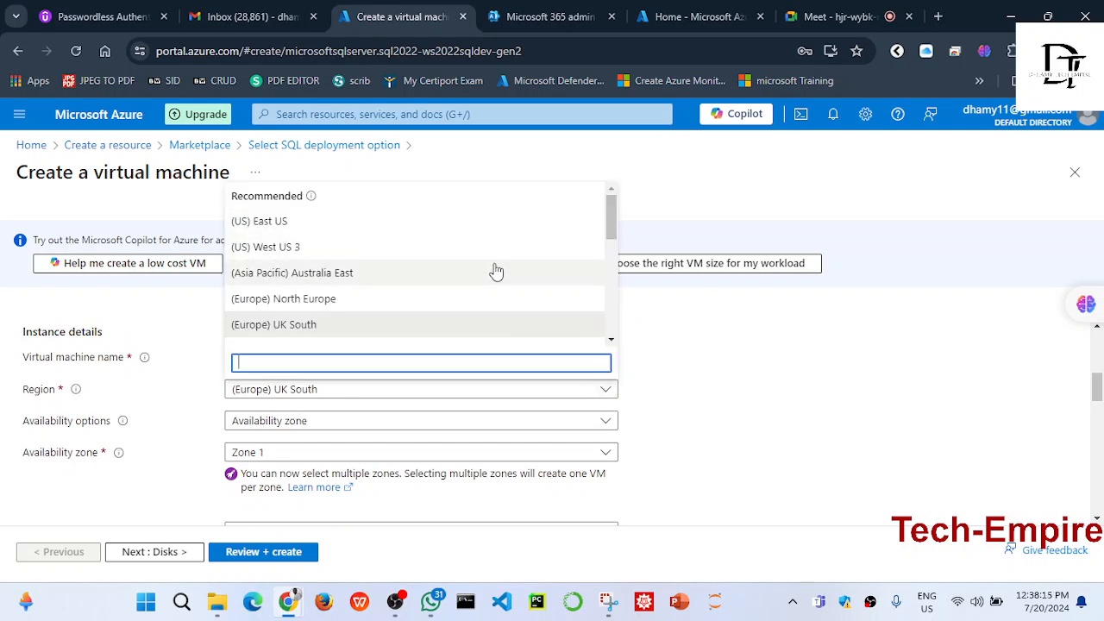
left_click(612, 225)
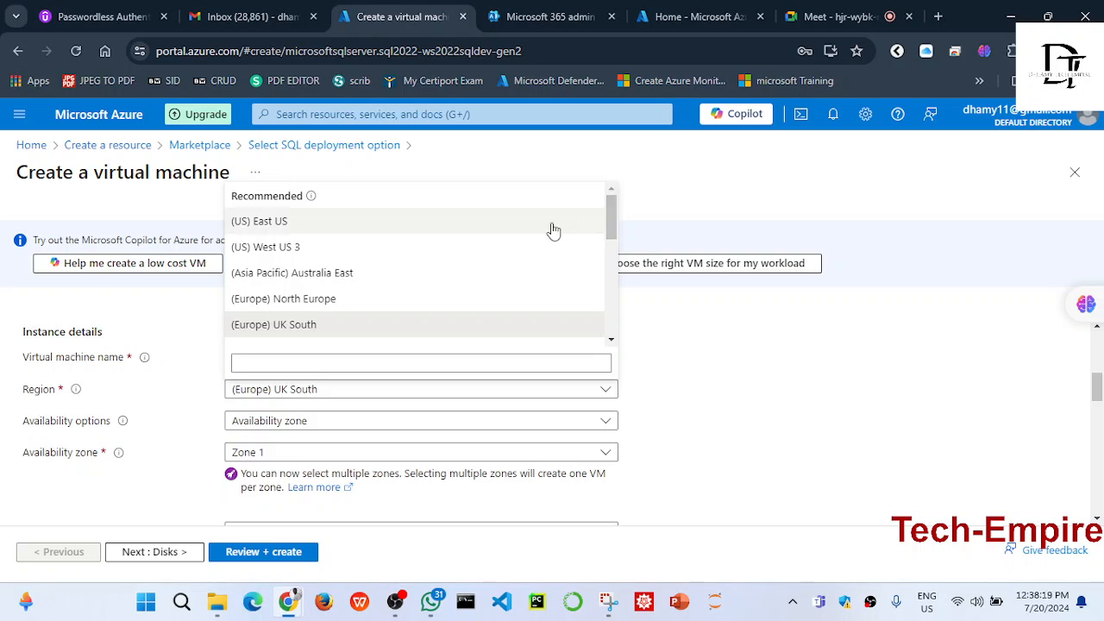
left_click(286, 222)
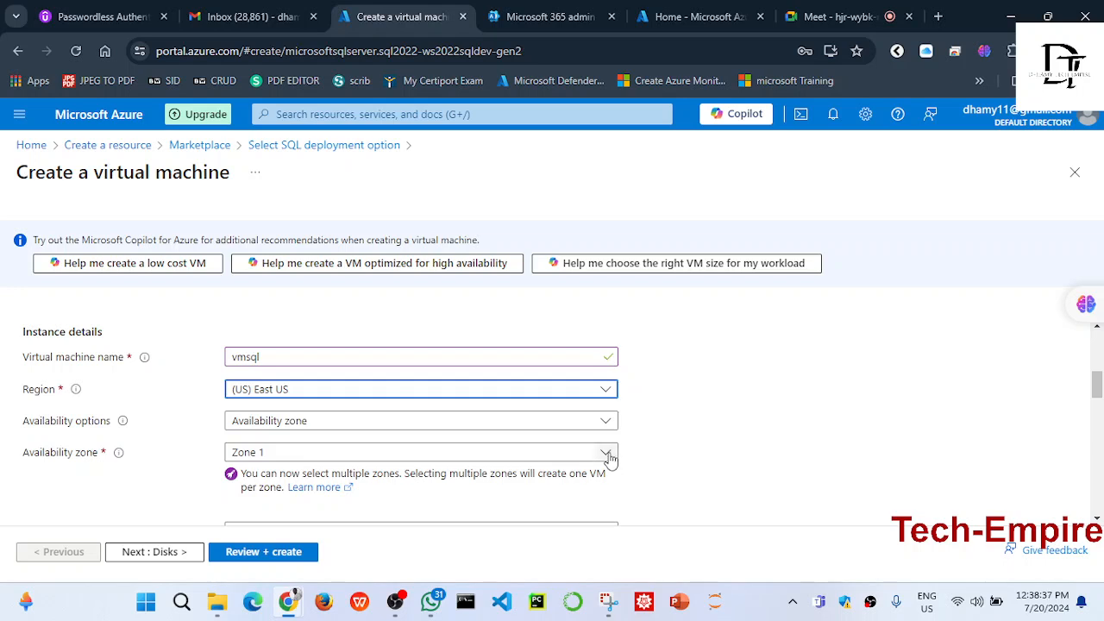
- Examine the available availability zones and image choices for the virtual machine without changing them
left_click(608, 454)
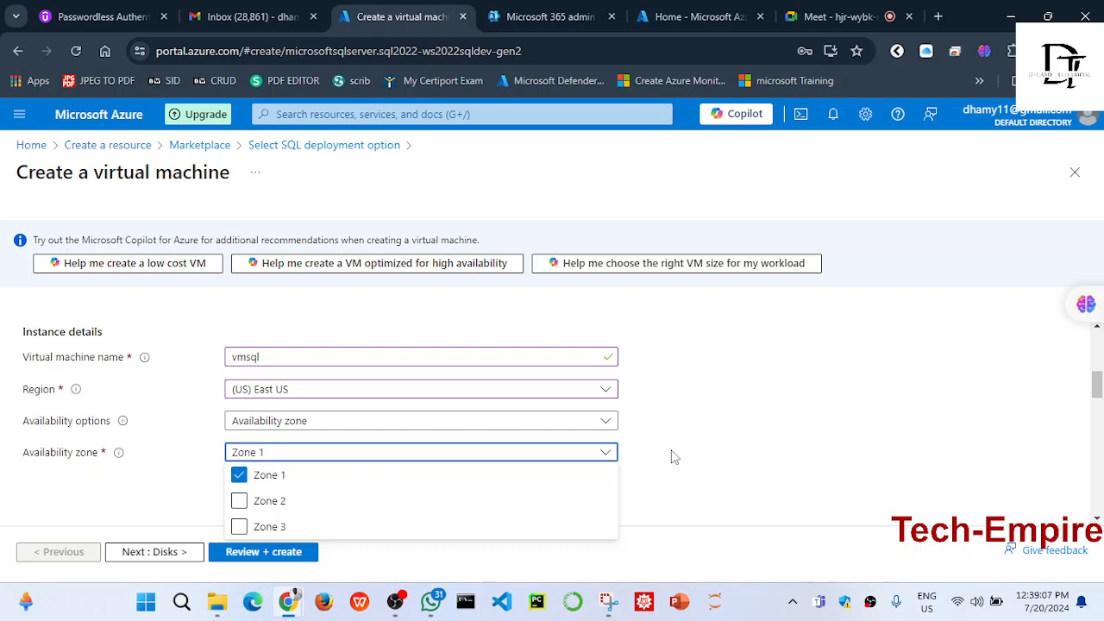
left_click(886, 440)
left_click_drag(1097, 388, 1097, 417)
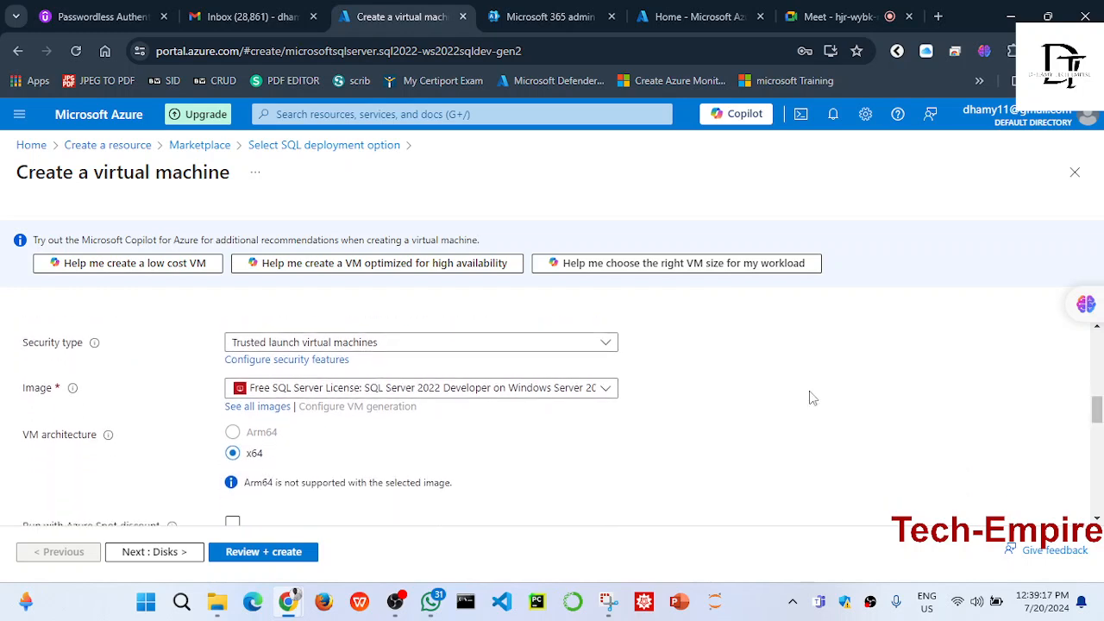
left_click(607, 390)
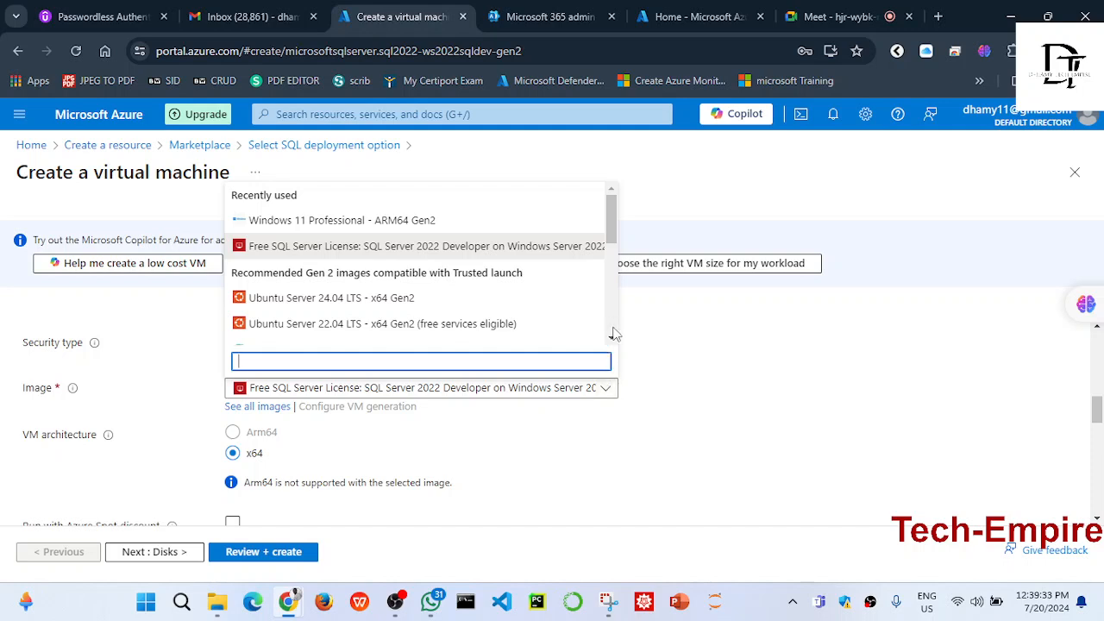
left_click(735, 584)
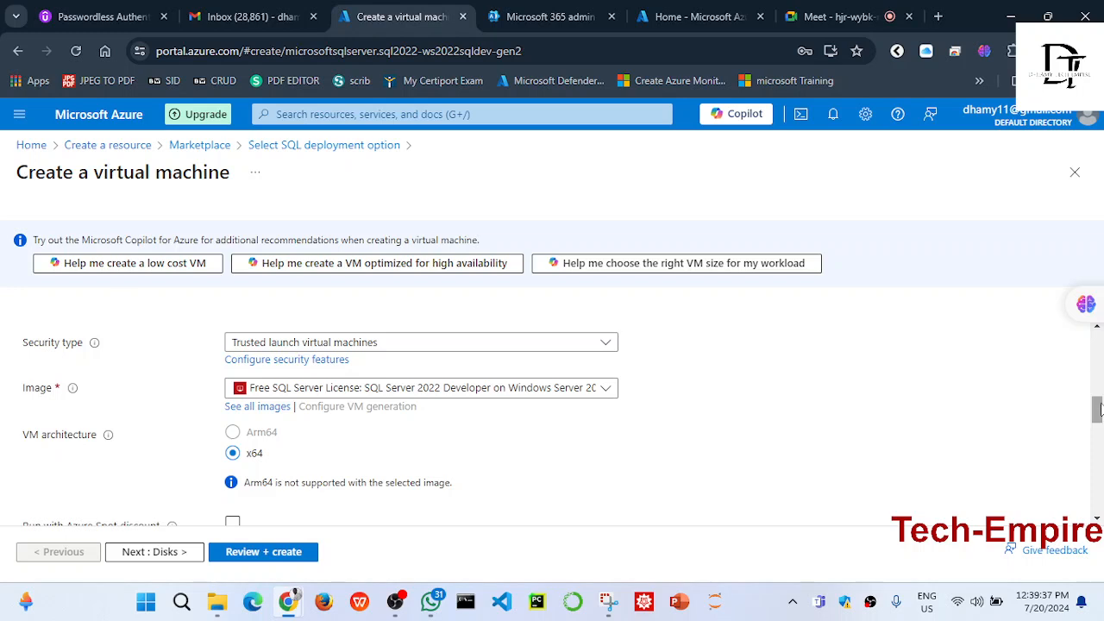
- Turn on Run with Azure Spot discount to review its eviction type and policy options, and turn it off again
left_click_drag(1096, 417, 1096, 420)
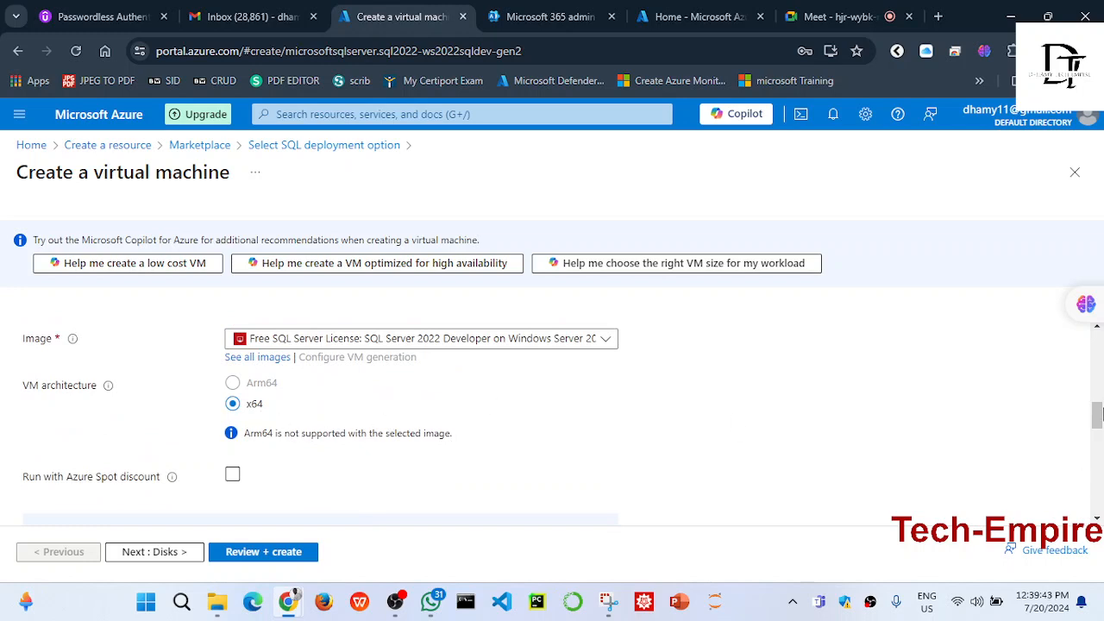
left_click_drag(1098, 422, 1097, 437)
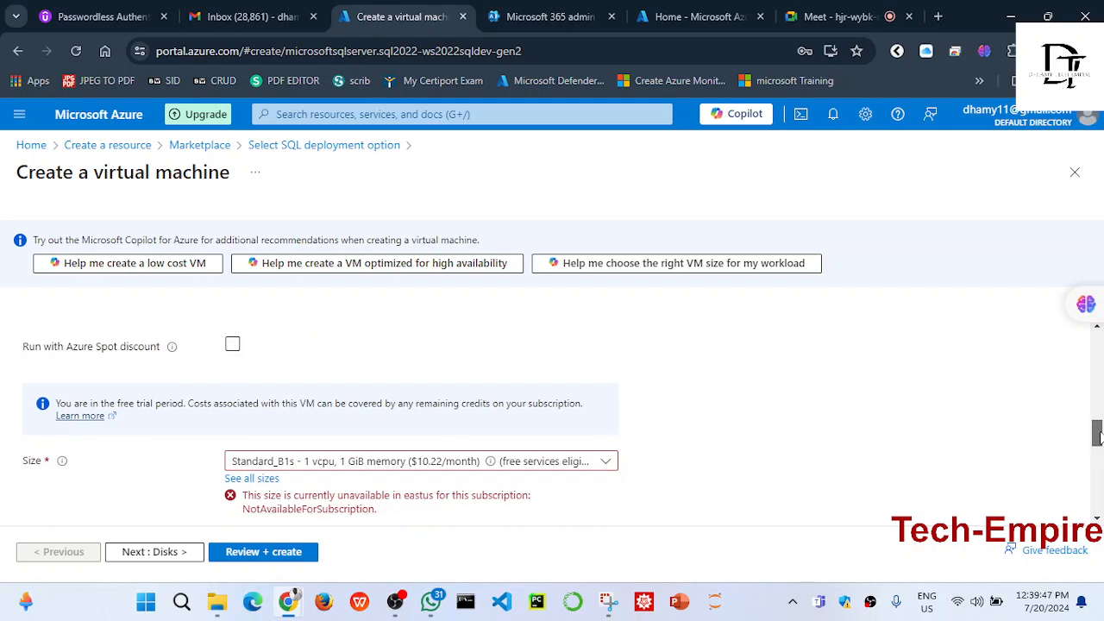
left_click(233, 347)
left_click(233, 347)
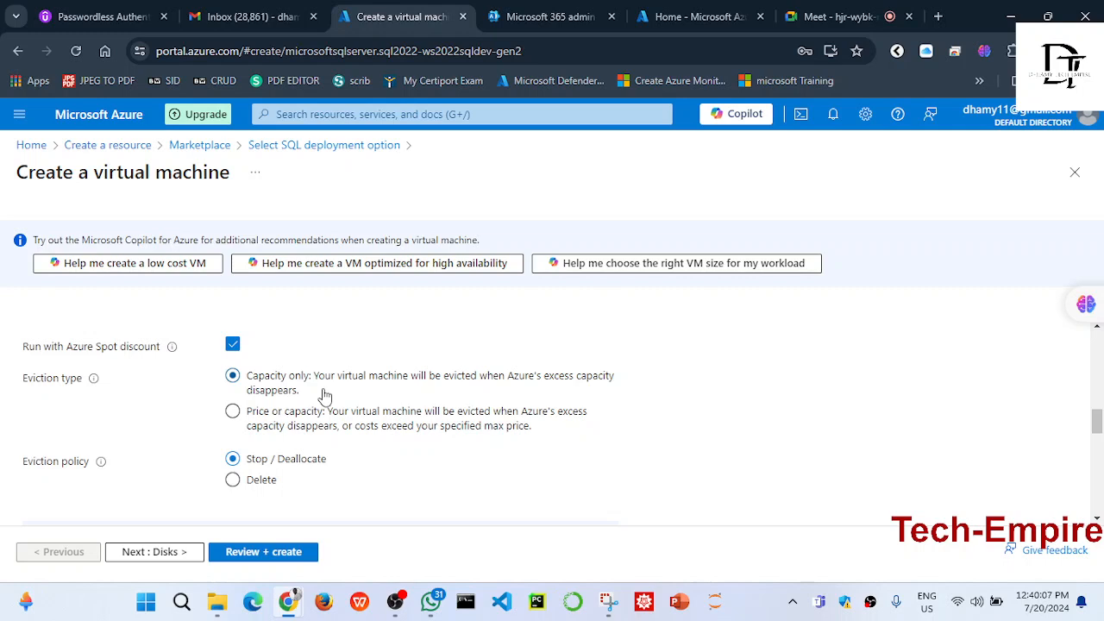
left_click(348, 432)
left_click_drag(1098, 422, 1097, 427)
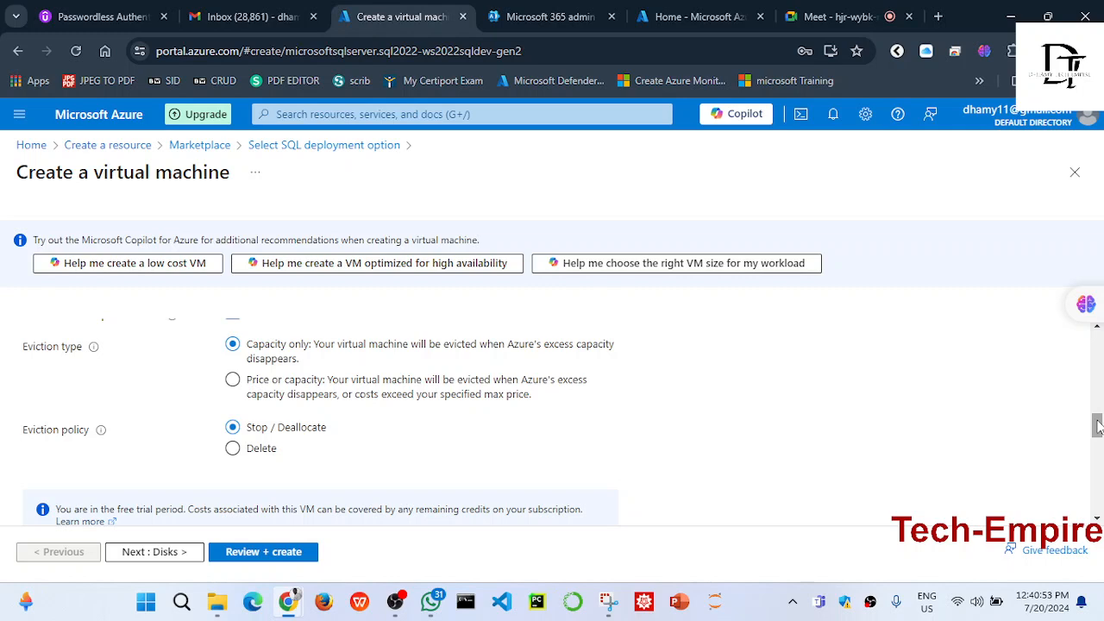
left_click_drag(1097, 427, 1097, 431)
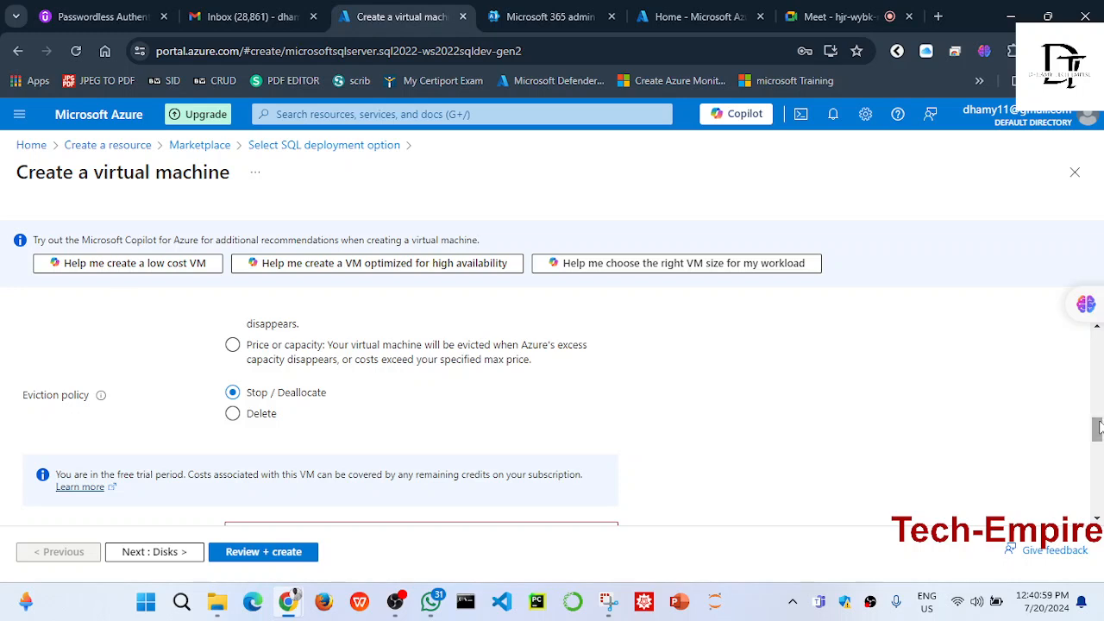
left_click_drag(1099, 429, 1098, 414)
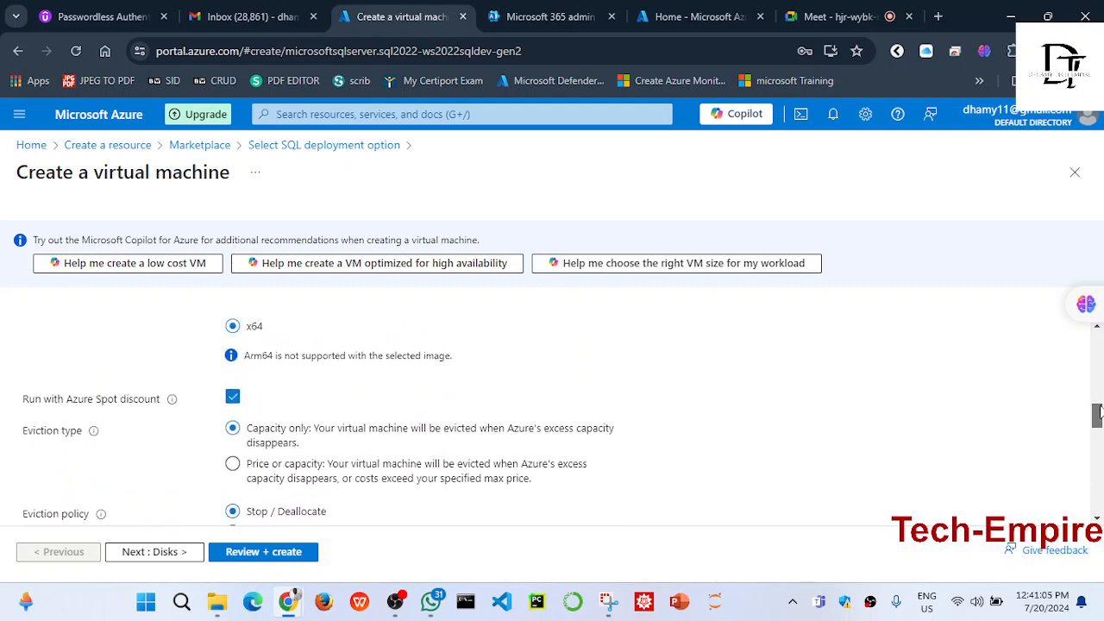
left_click(232, 398)
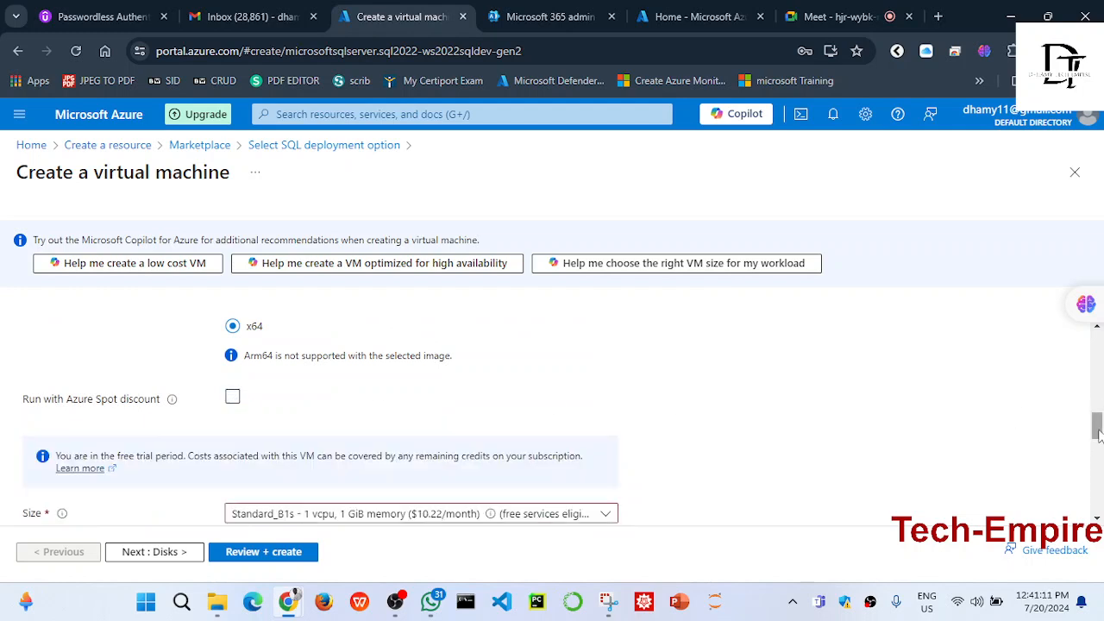
- Look at the Size setting of the virtual machine and its list of size options
scroll(1098, 431, "down", 1)
left_click_drag(1098, 436, 1098, 450)
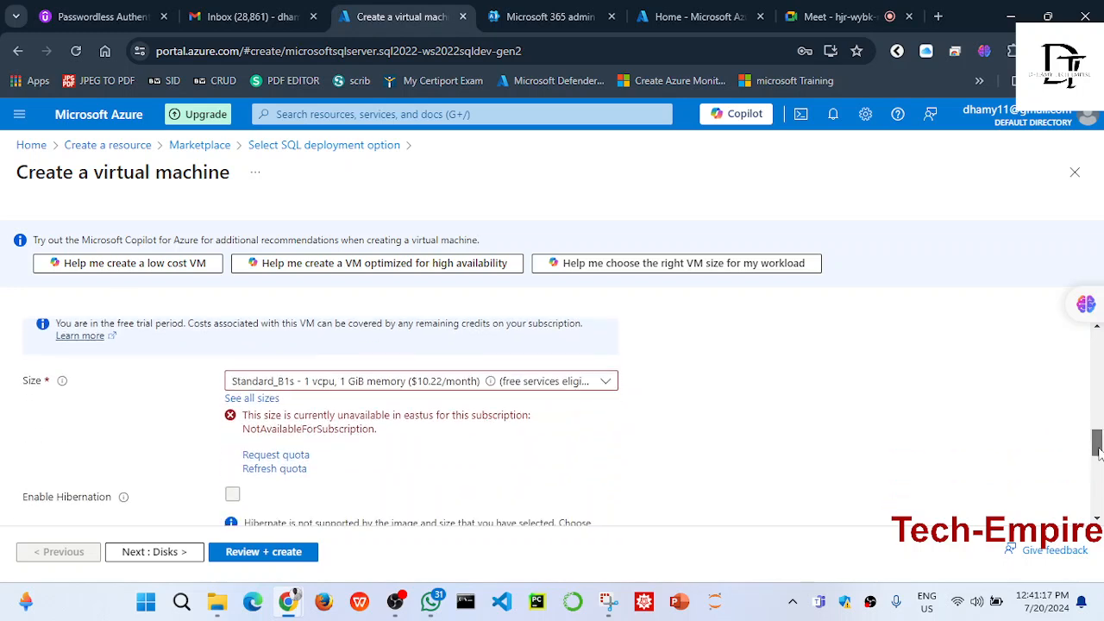
left_click(609, 382)
left_click(608, 382)
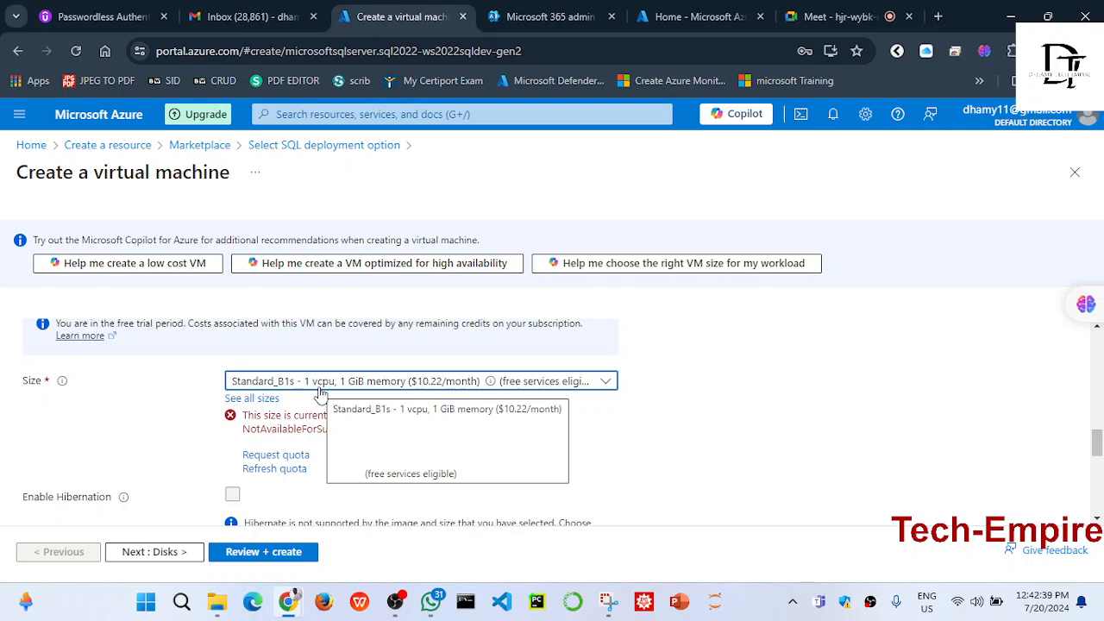
- Switch to Task Manager, examine the computer's CPU performance details including cores and logical processors, and return to the virtual machine form
left_click(726, 399)
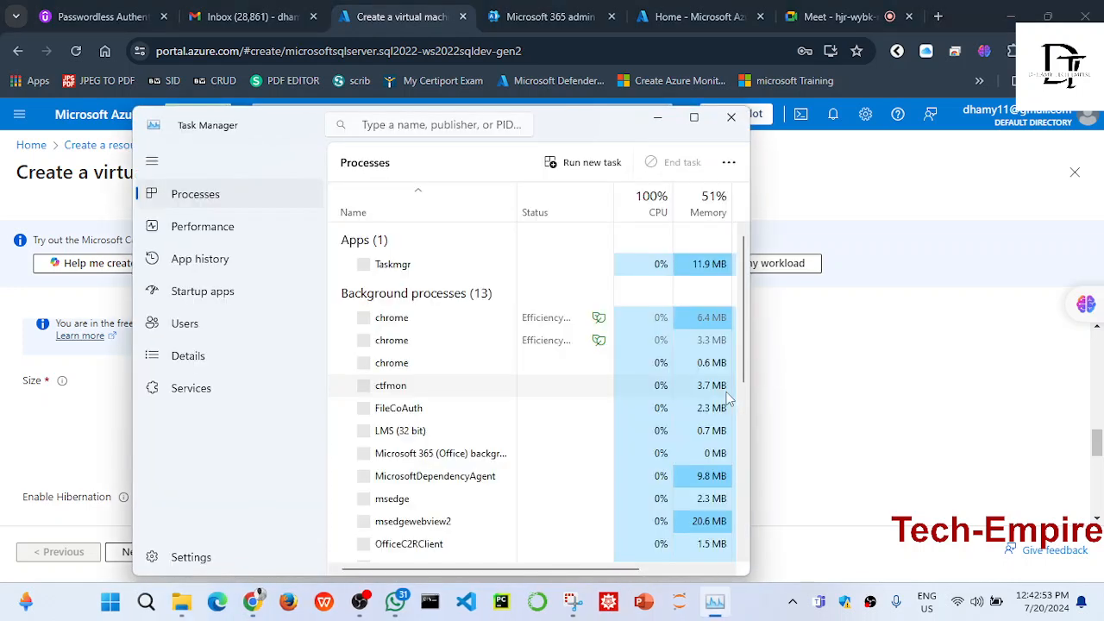
left_click(695, 117)
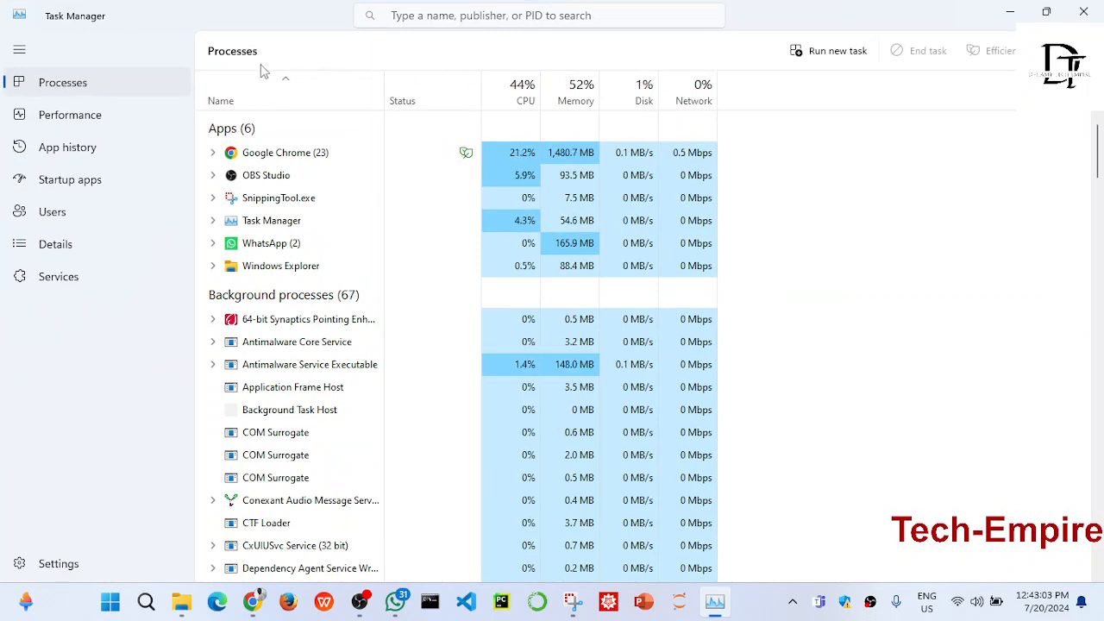
left_click(71, 123)
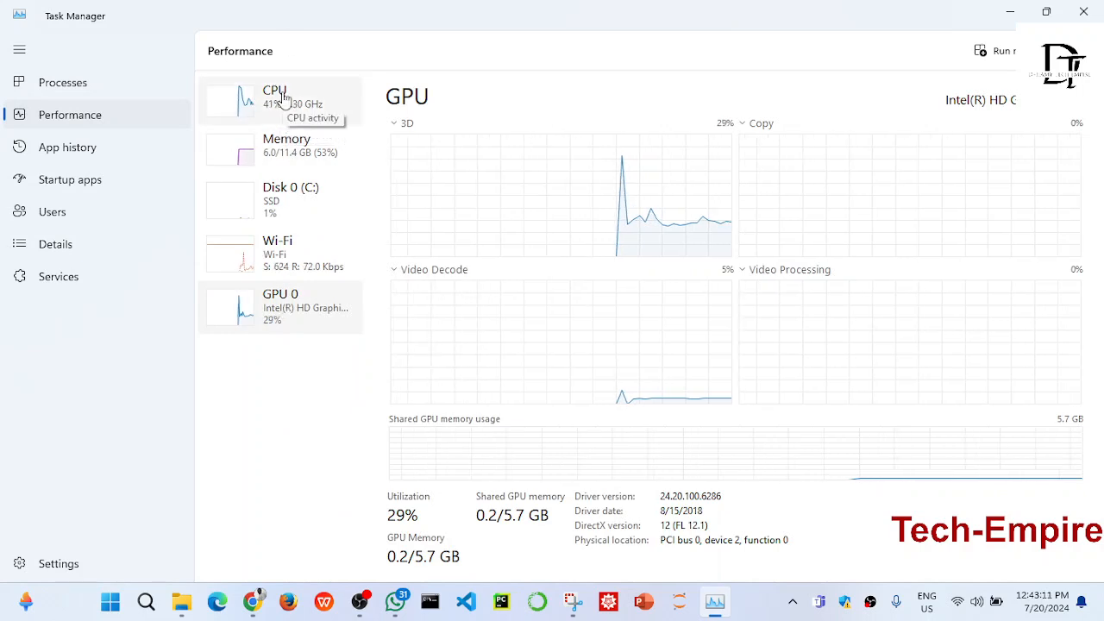
left_click(285, 98)
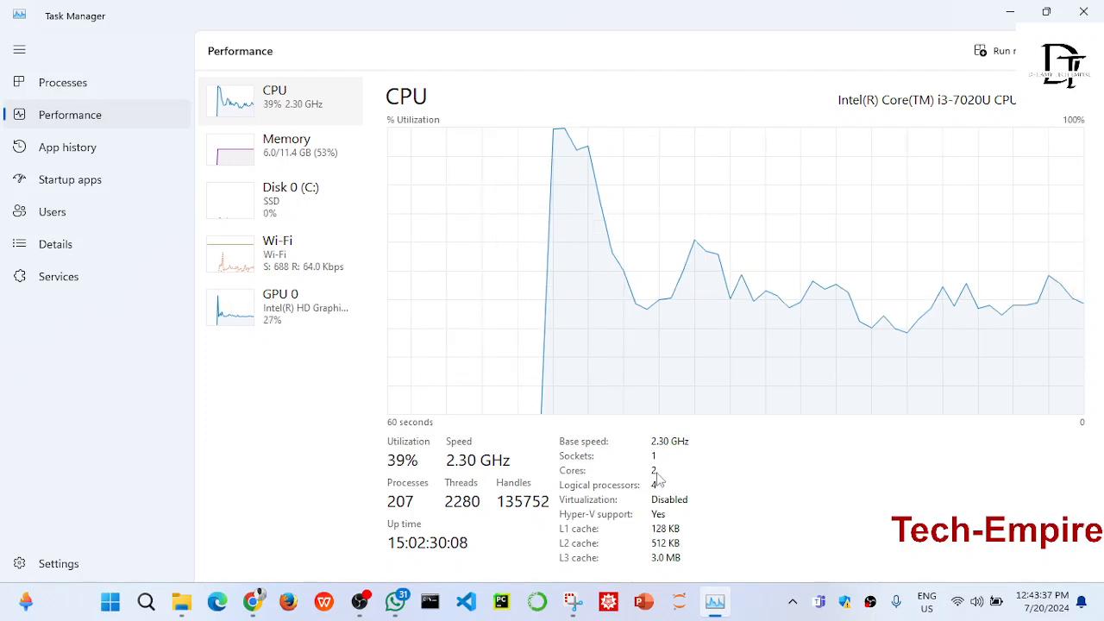
left_click(1007, 10)
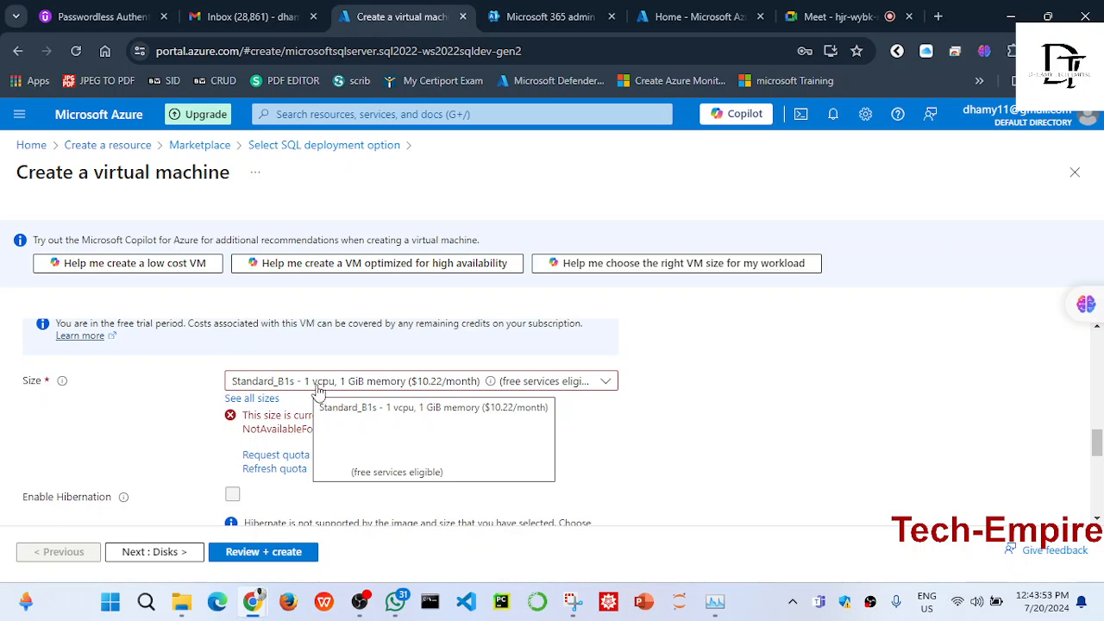
- Compare the vCPUs, memory and monthly prices of the recently used and publisher-recommended virtual machine sizes
left_click(606, 382)
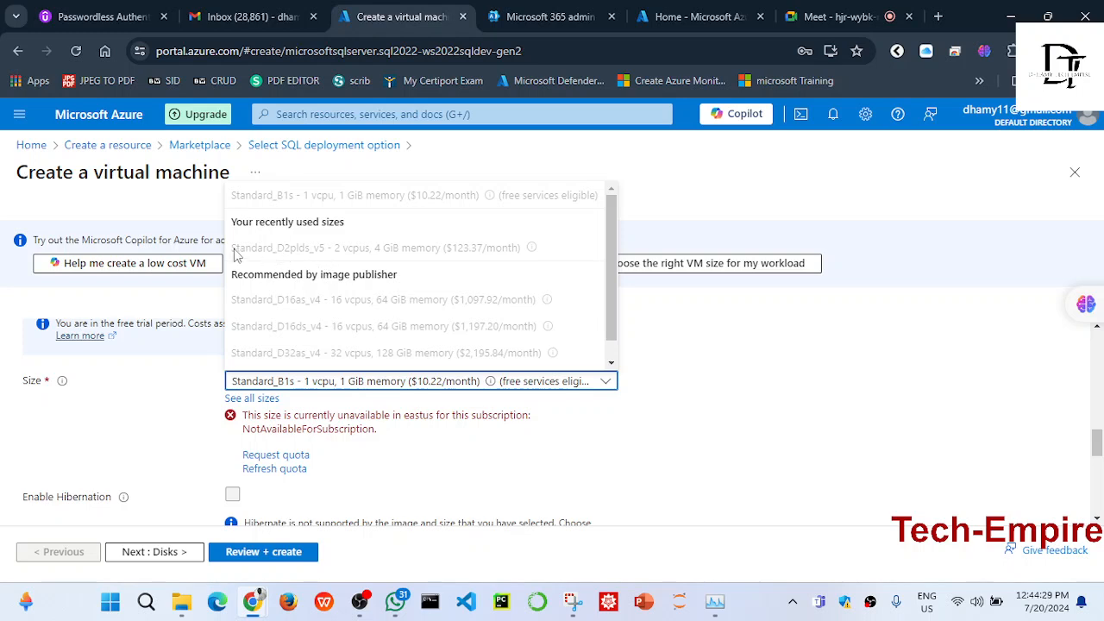
left_click_drag(233, 249, 523, 251)
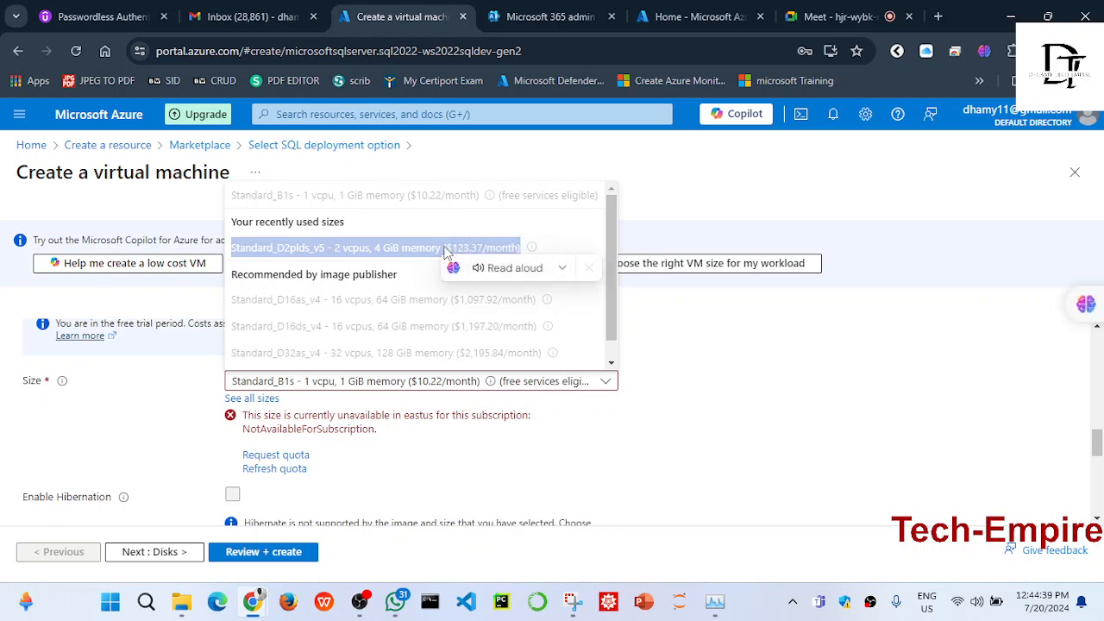
left_click(508, 226)
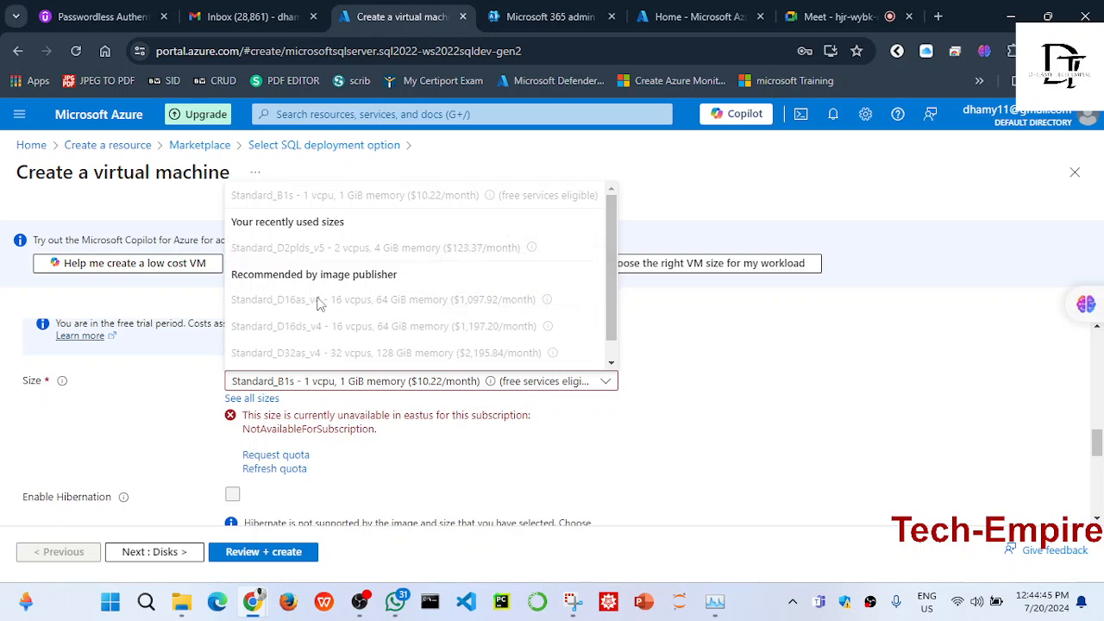
left_click_drag(232, 301, 541, 310)
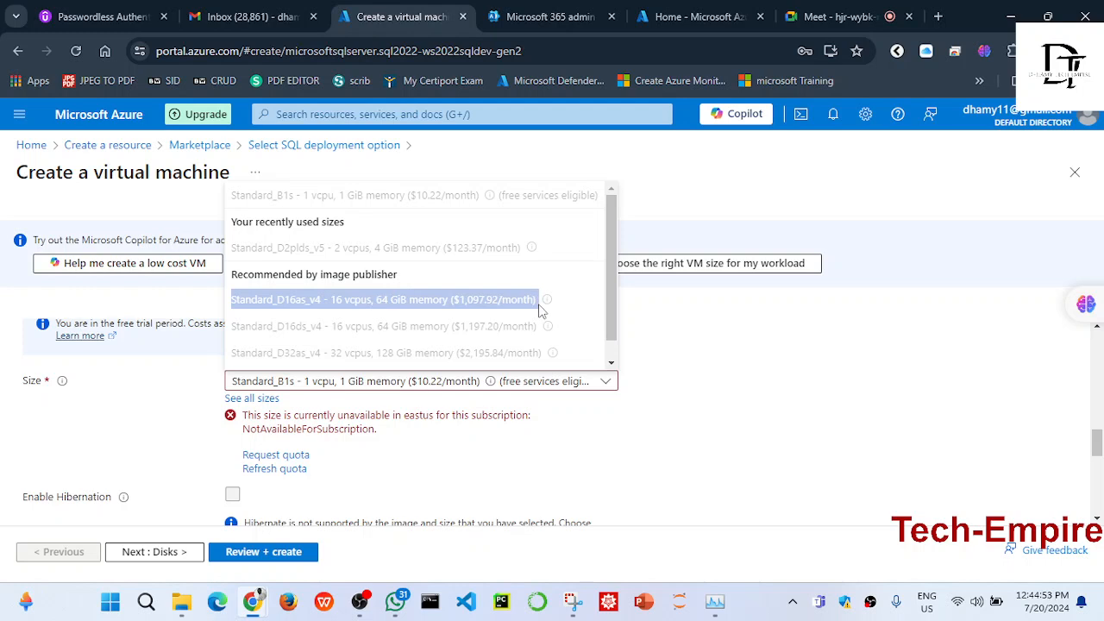
left_click_drag(541, 311, 540, 310)
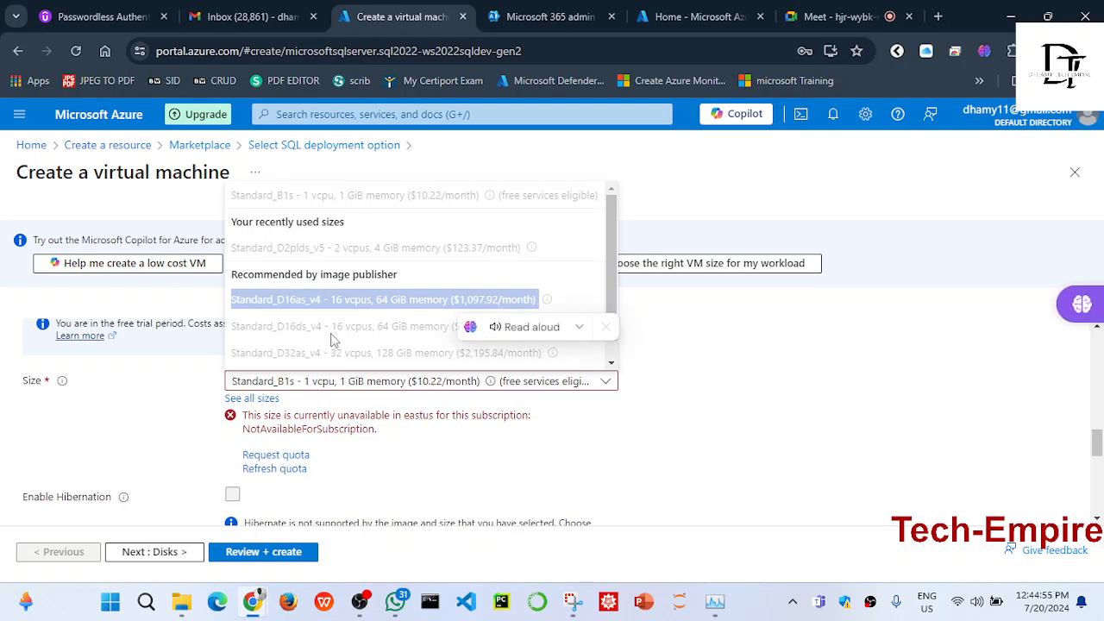
left_click_drag(234, 332, 539, 338)
left_click_drag(233, 356, 608, 355)
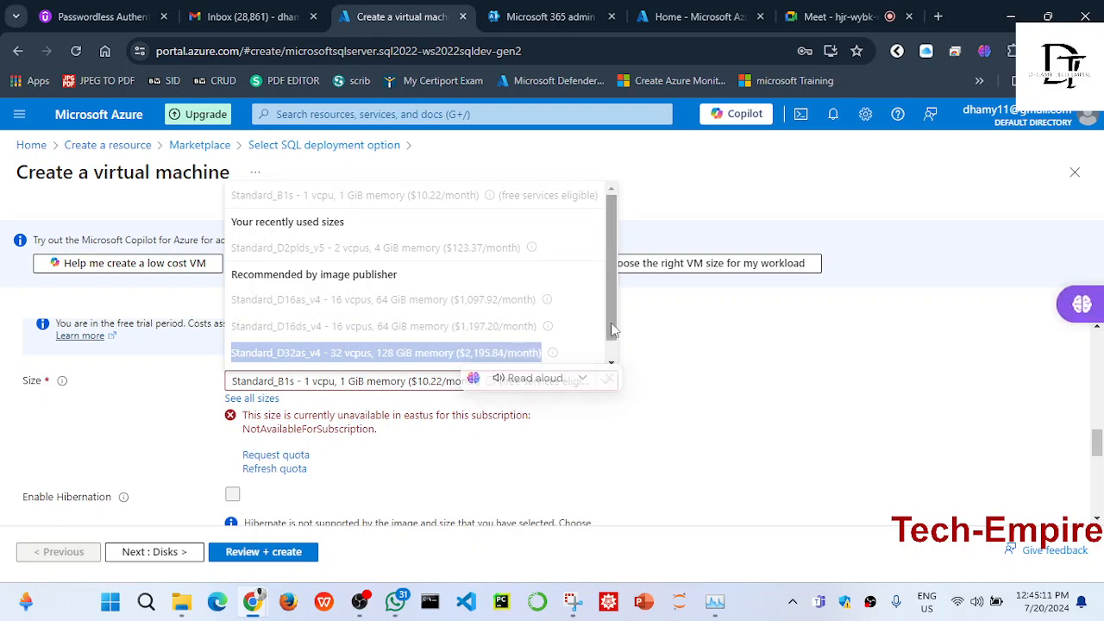
scroll(613, 349, "down", 1)
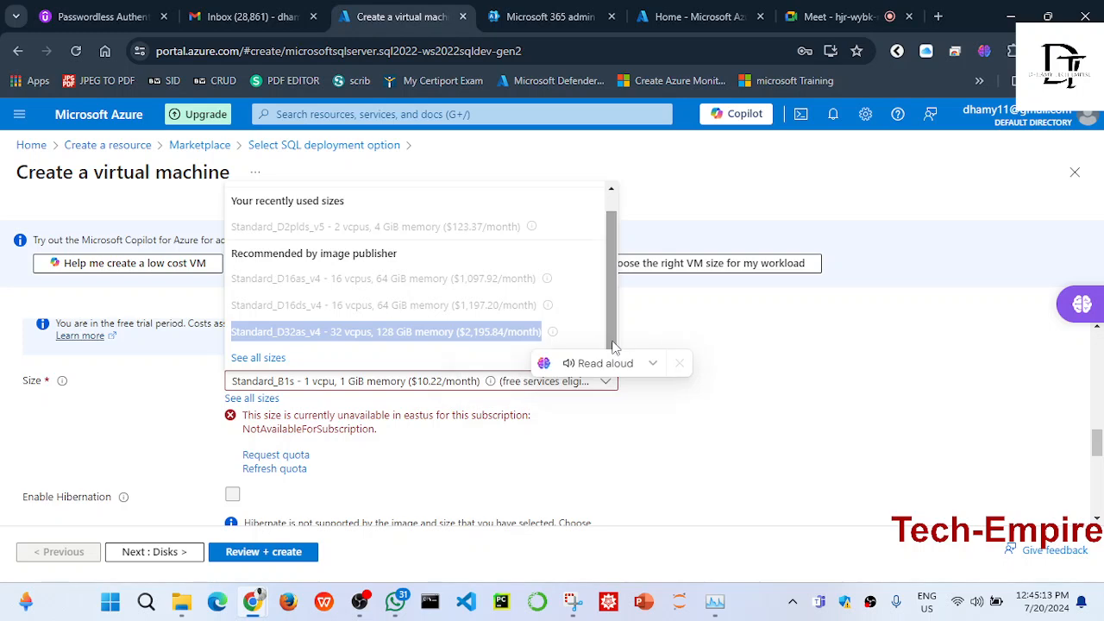
left_click(686, 326)
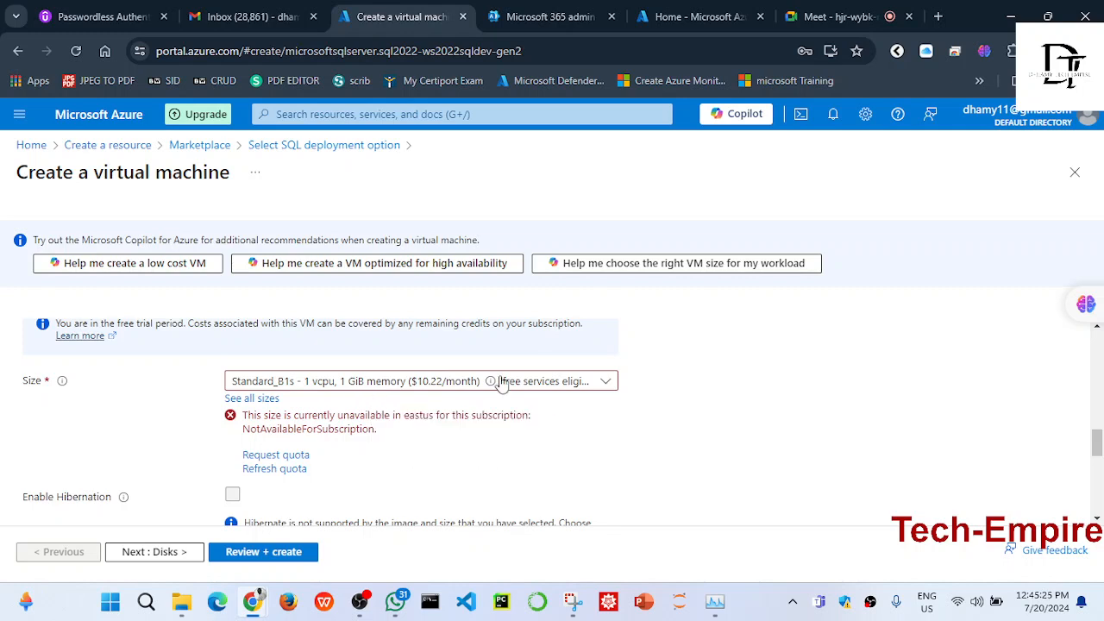
- Review the size list again, focusing on the publisher recommendations heading and the Standard_D2plds_v5 entry, without changing the selection
left_click(609, 385)
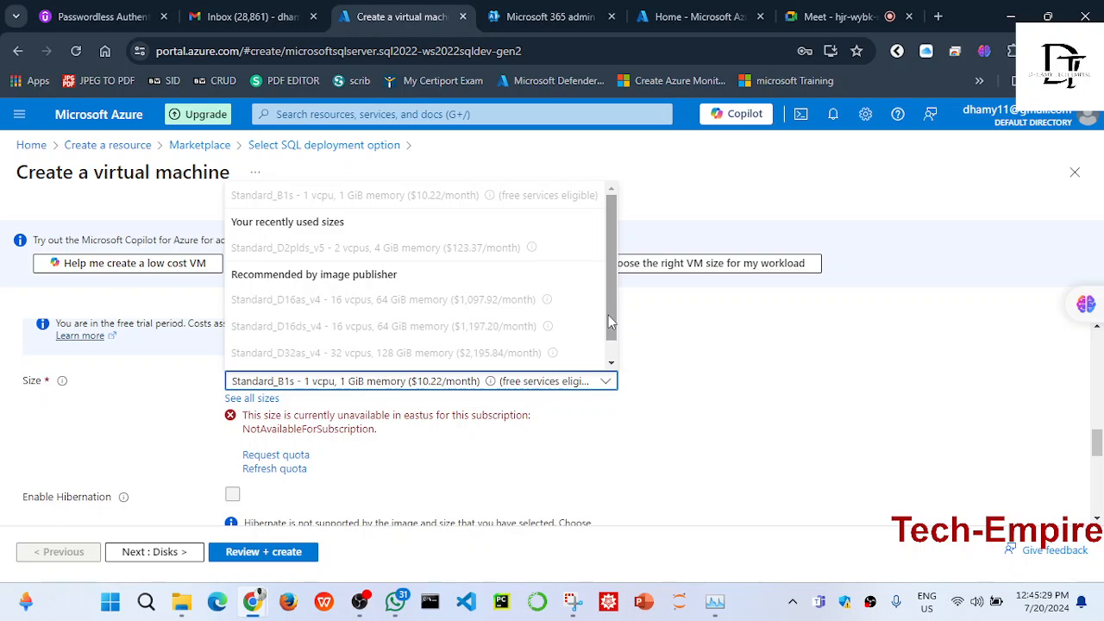
mouse_move(608, 321)
left_mouse_down()
mouse_move(611, 331)
mouse_move(611, 317)
left_mouse_up()
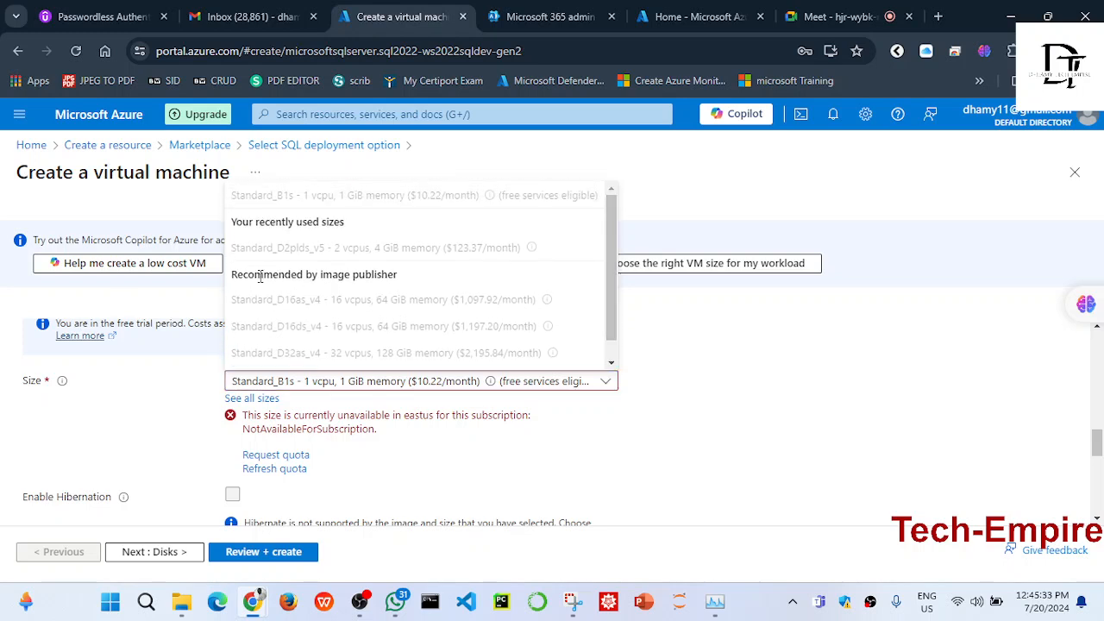
left_click_drag(230, 279, 411, 285)
left_click(411, 284)
left_click_drag(231, 251, 533, 250)
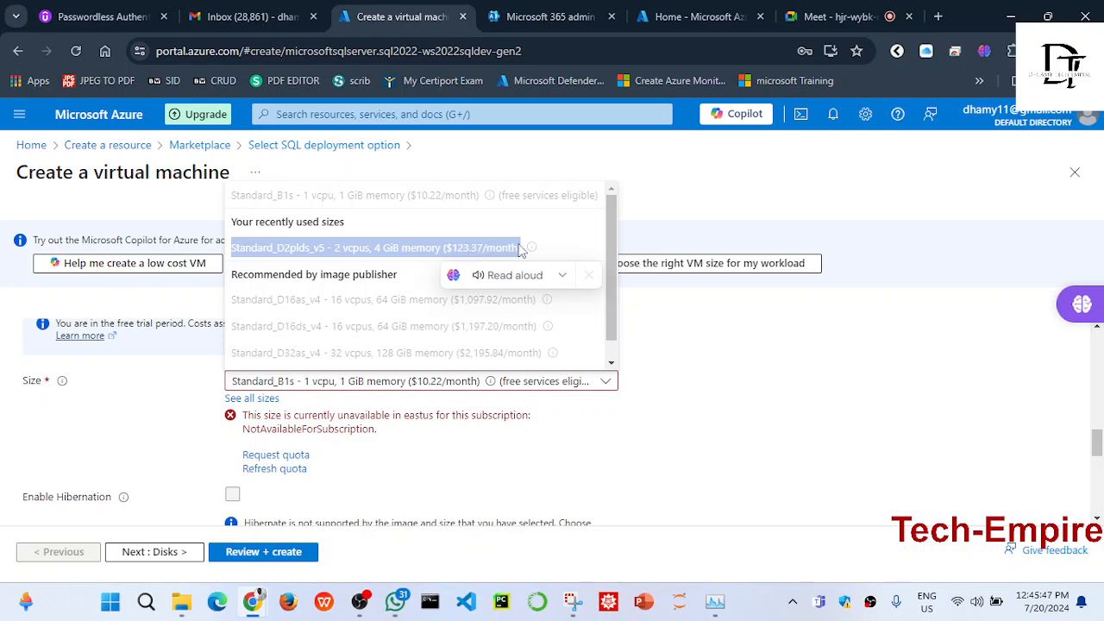
left_click(570, 242)
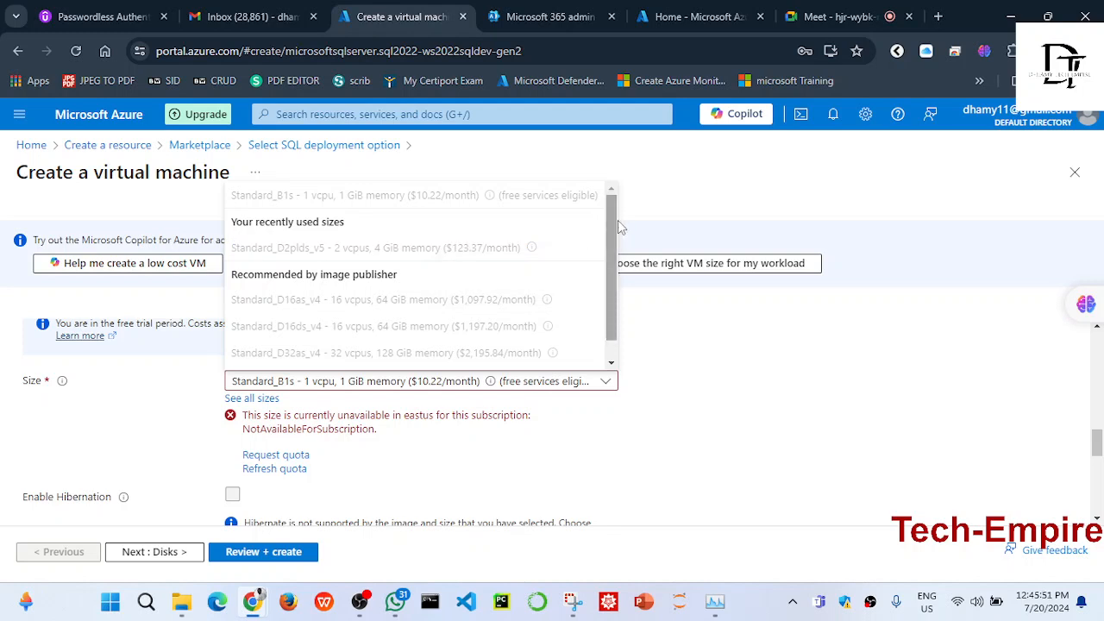
left_click(646, 209)
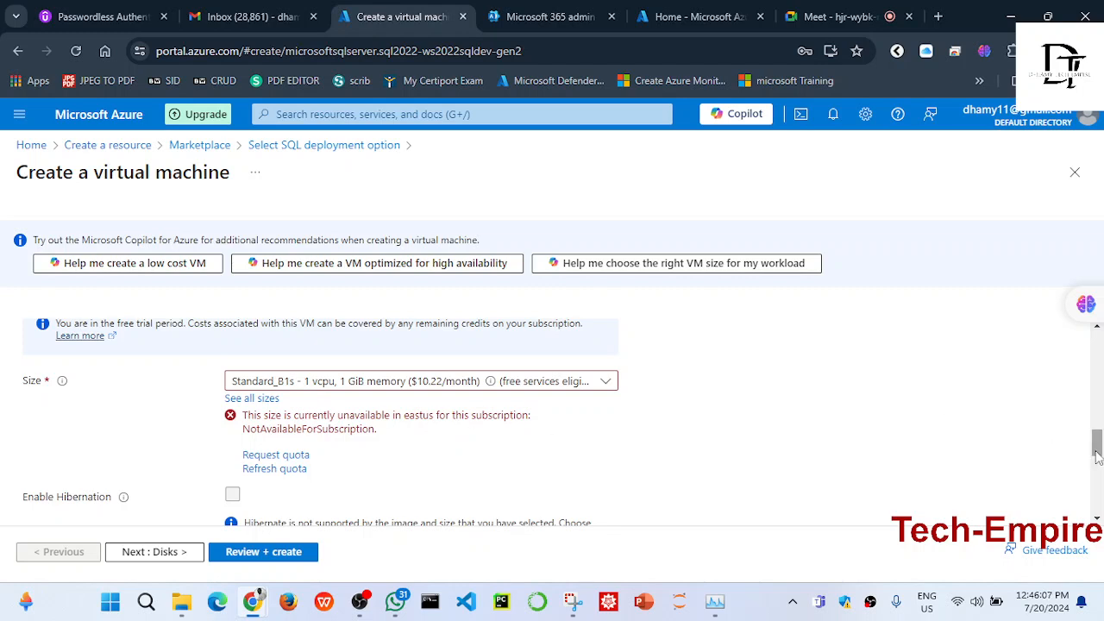
- Try (US) West US 3 as the virtual machine's region, and set it to (Asia Pacific) Australia East instead
left_click_drag(1097, 457, 1097, 455)
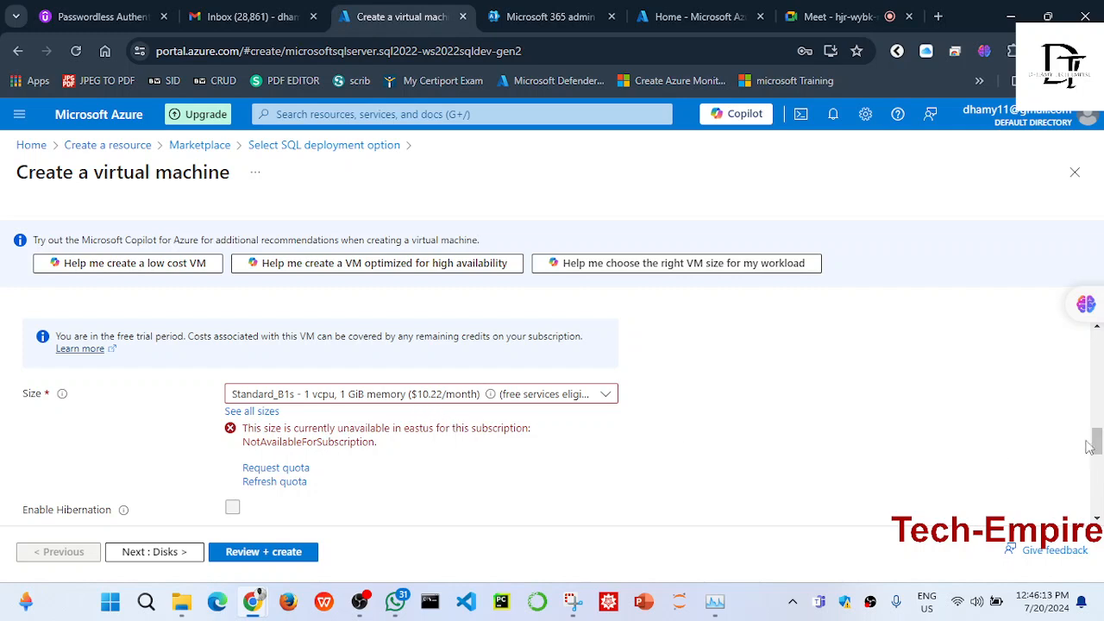
left_click_drag(1097, 442, 1099, 390)
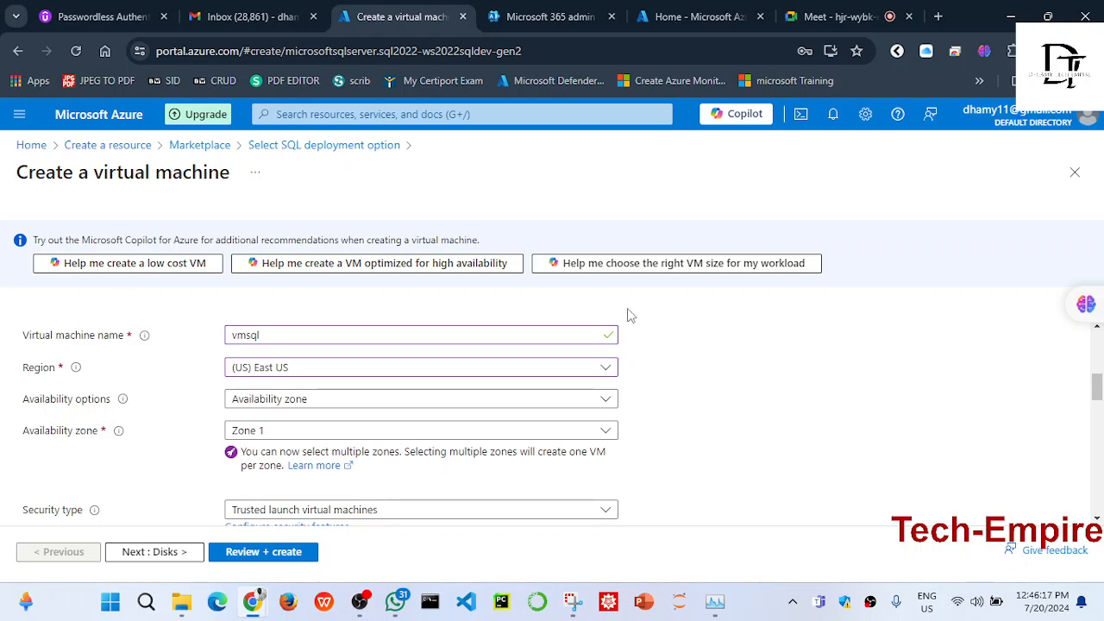
left_click(606, 374)
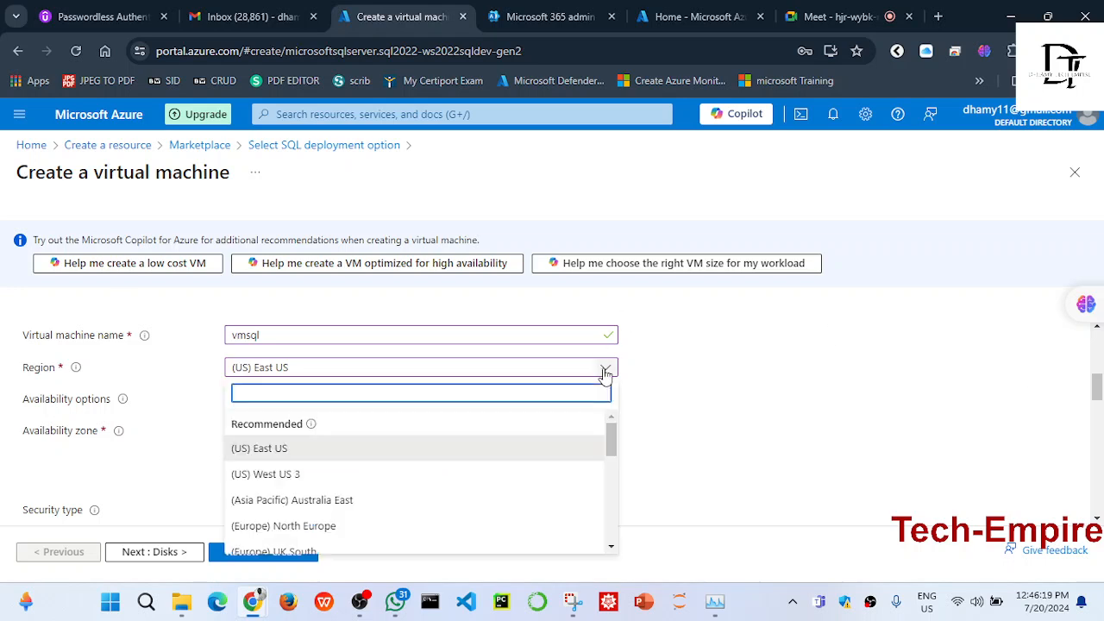
key("Escape")
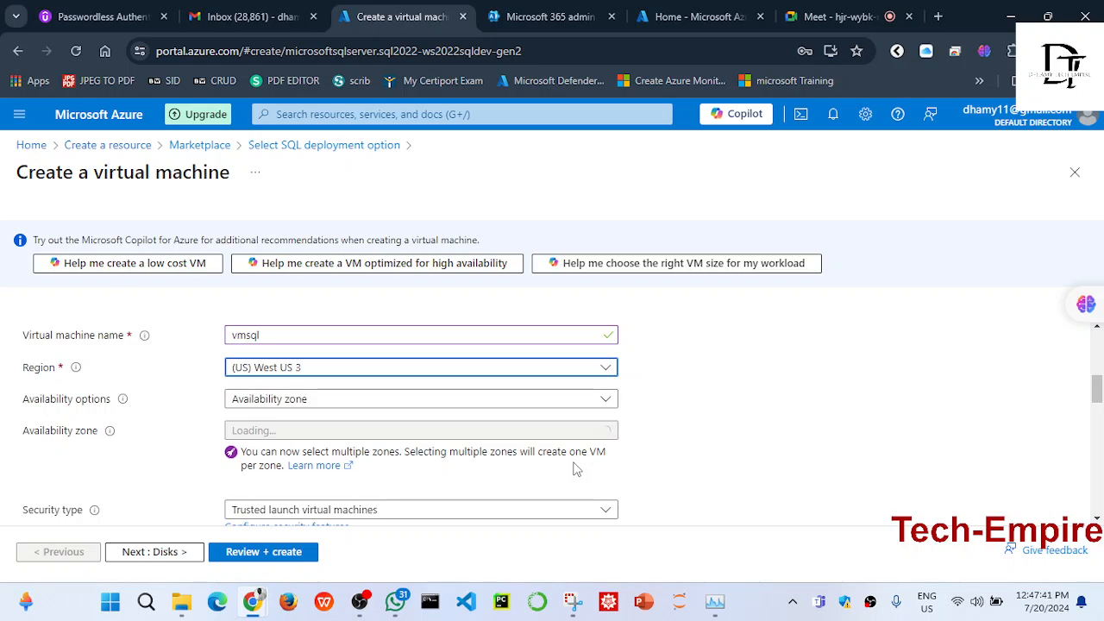
left_click(610, 367)
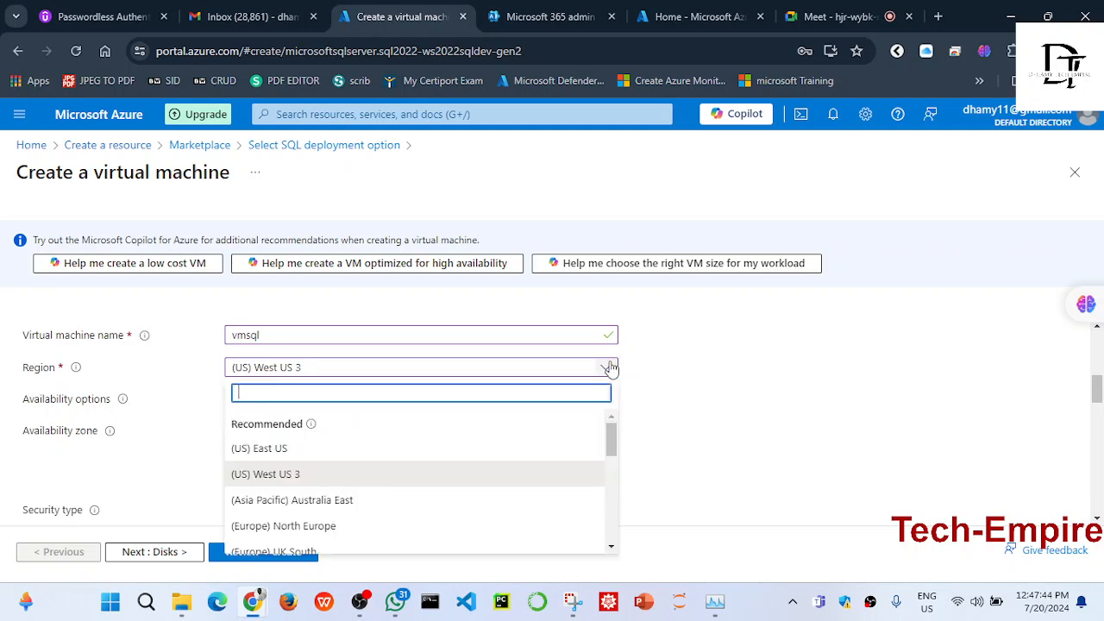
left_click(407, 507)
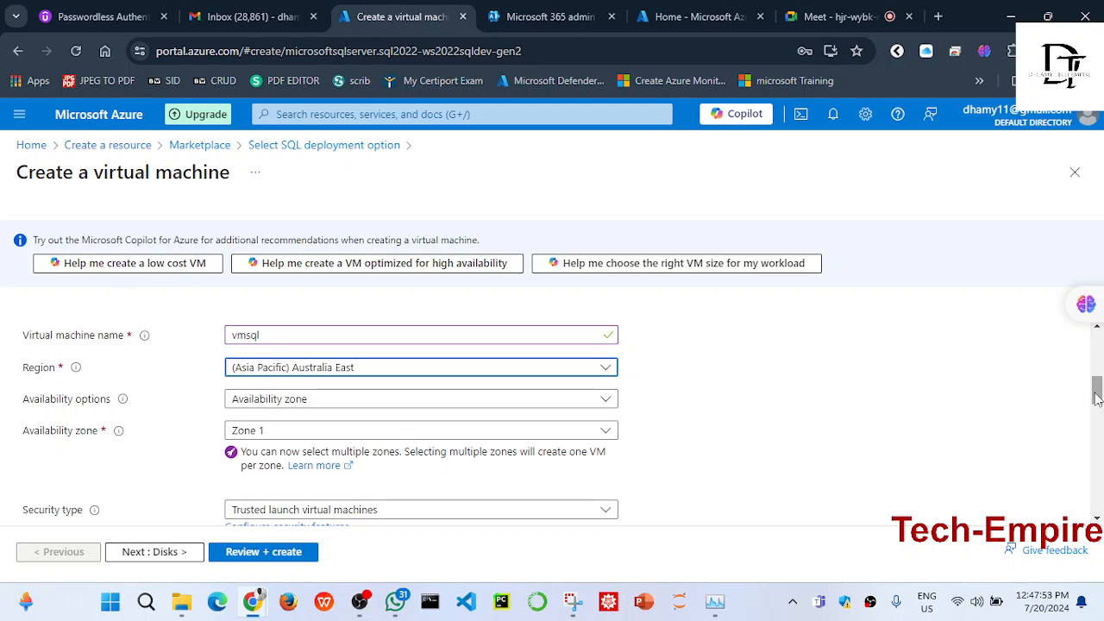
- Set the virtual machine's size to D2s_v3 from the full list of available VM sizes
left_click_drag(1096, 397, 1097, 450)
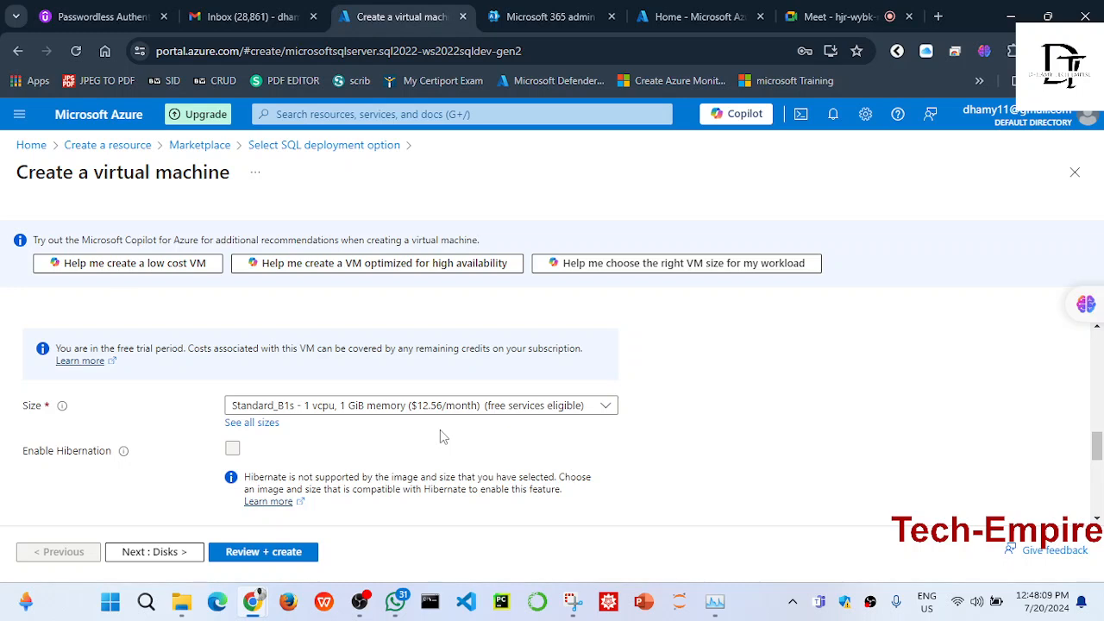
left_click_drag(1077, 470, 1097, 454)
left_click(867, 428)
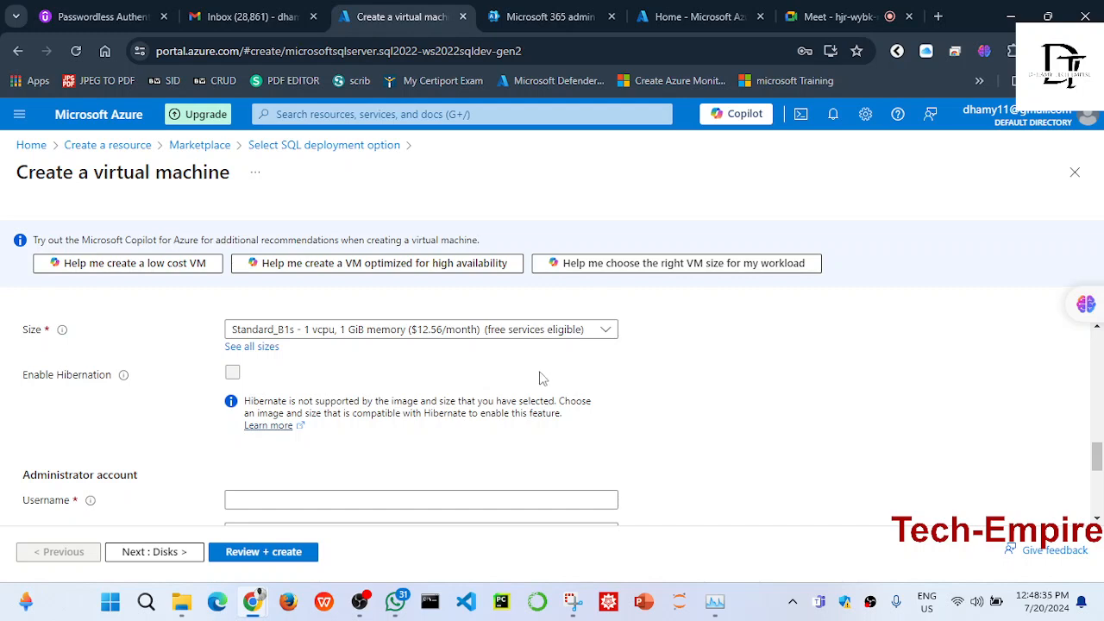
left_click(608, 332)
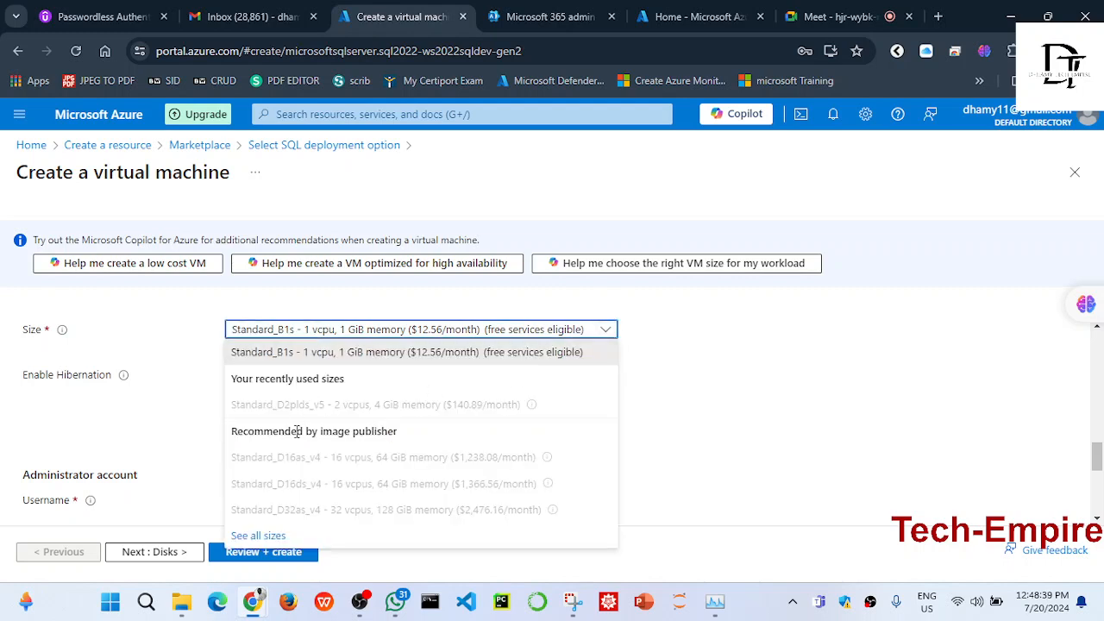
left_click(258, 538)
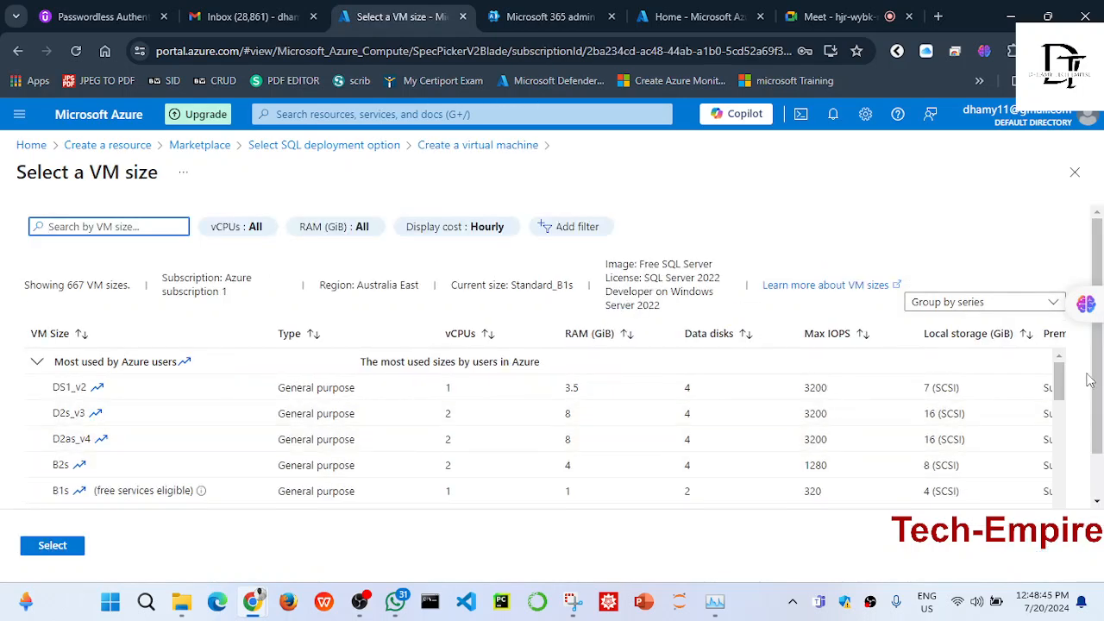
mouse_move(1063, 382)
left_mouse_down()
mouse_move(1067, 433)
mouse_move(1067, 380)
left_mouse_up()
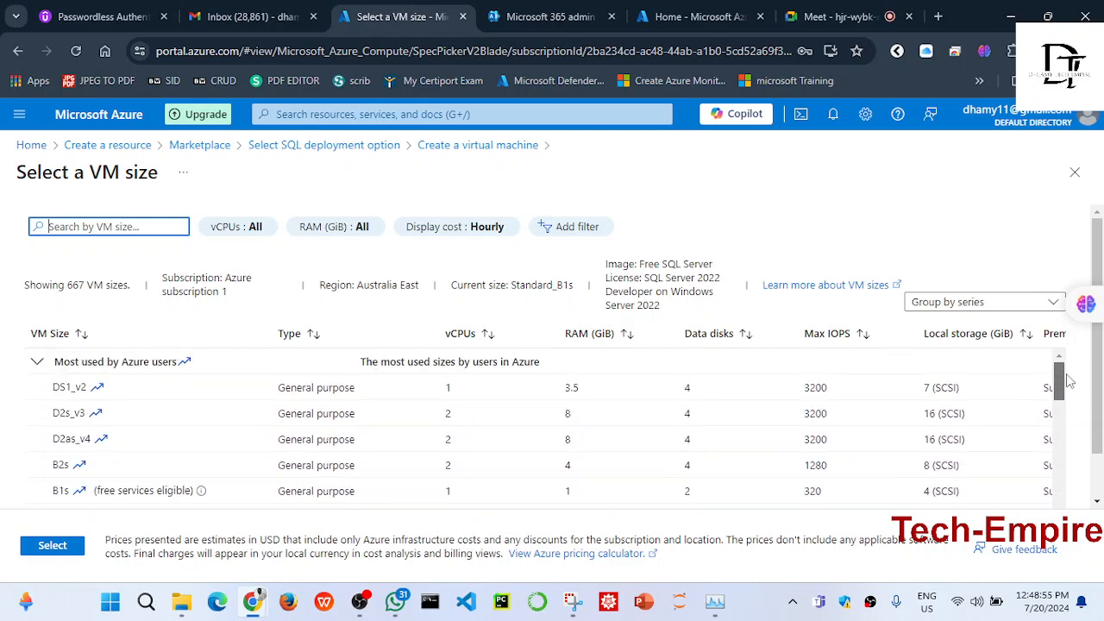
scroll(1068, 381, "down", 1)
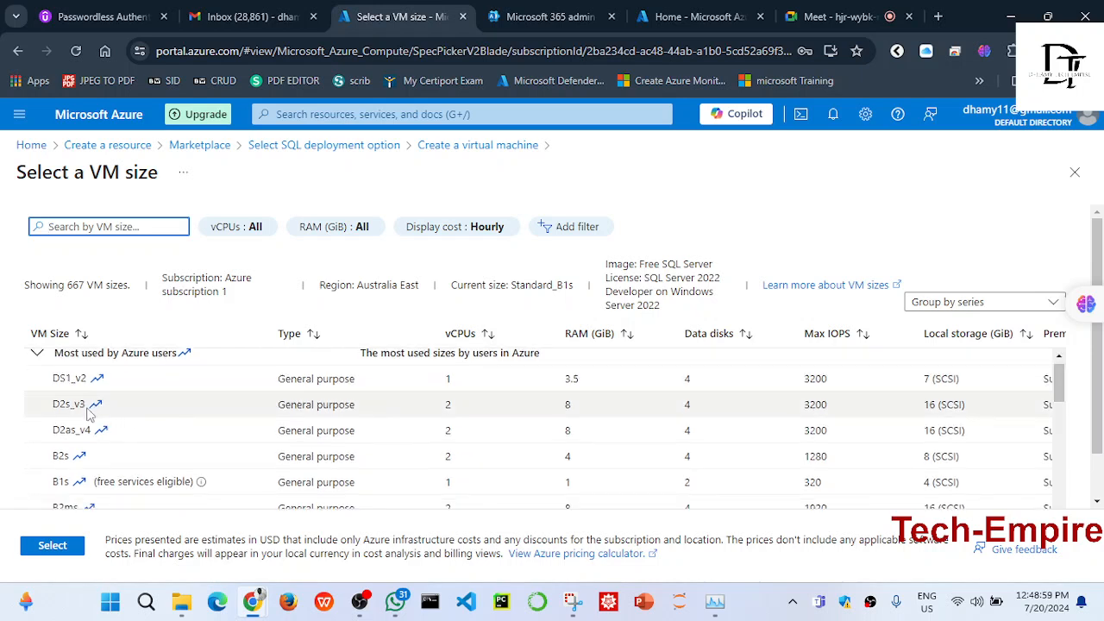
left_click(182, 415)
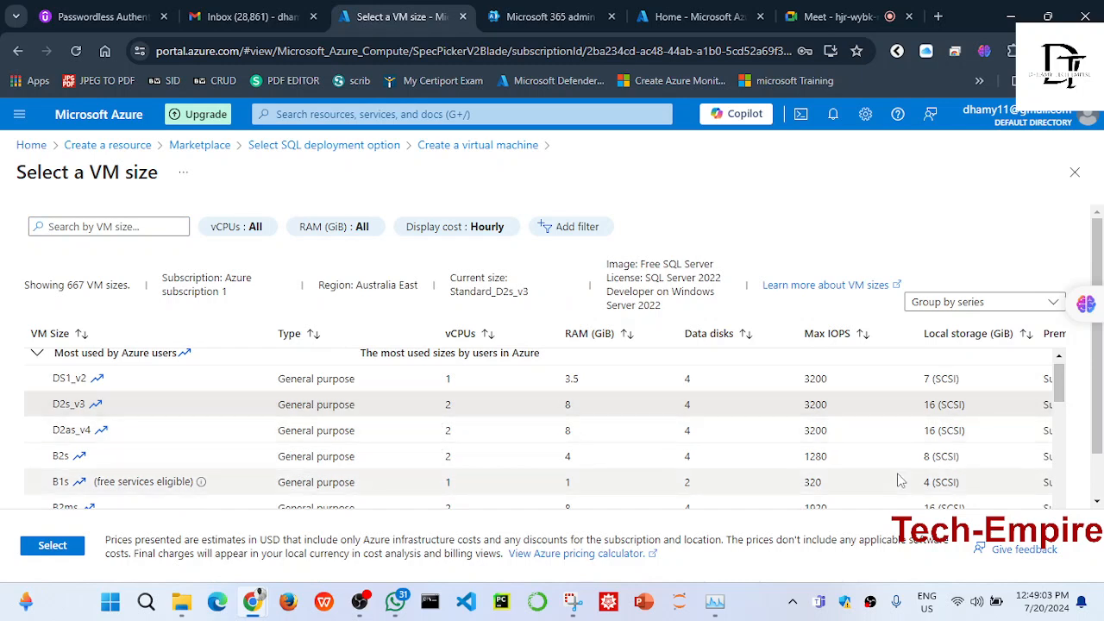
scroll(1060, 393, "down", 2)
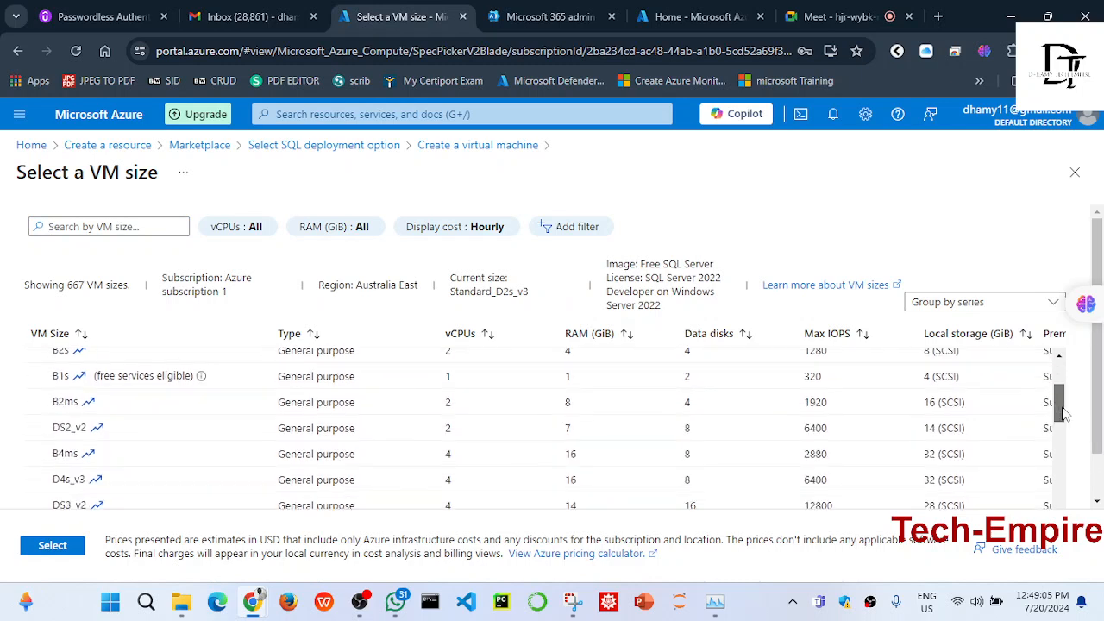
left_click(53, 546)
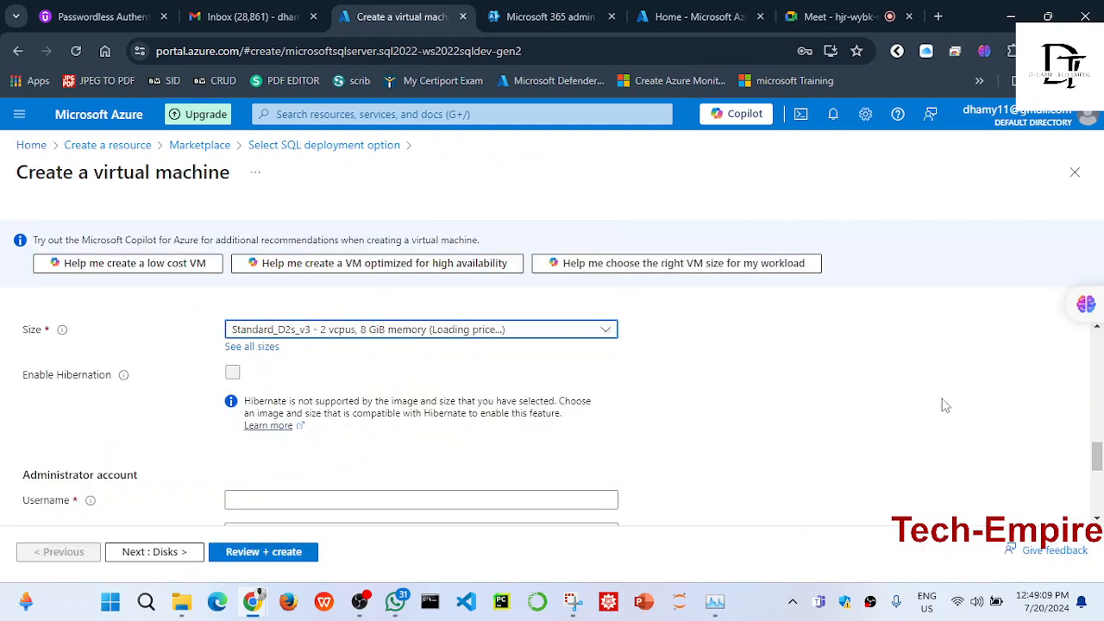
- Try to enable hibernation for the virtual machine
mouse_move(1099, 462)
left_mouse_down()
mouse_move(1099, 452)
mouse_move(1100, 477)
mouse_move(1098, 467)
left_mouse_up()
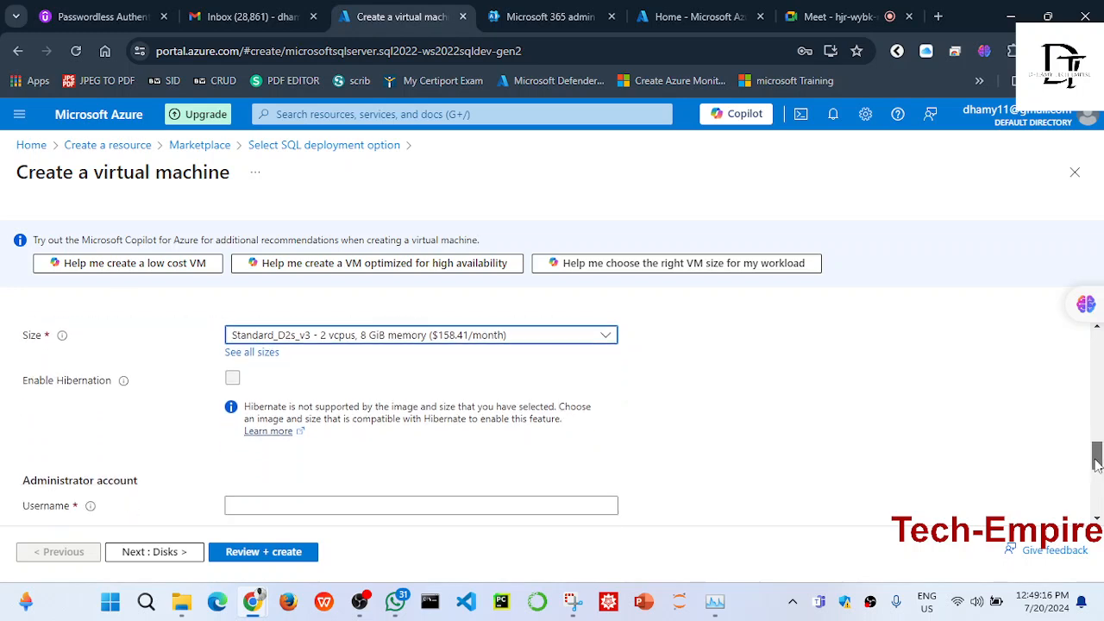
left_click(234, 380)
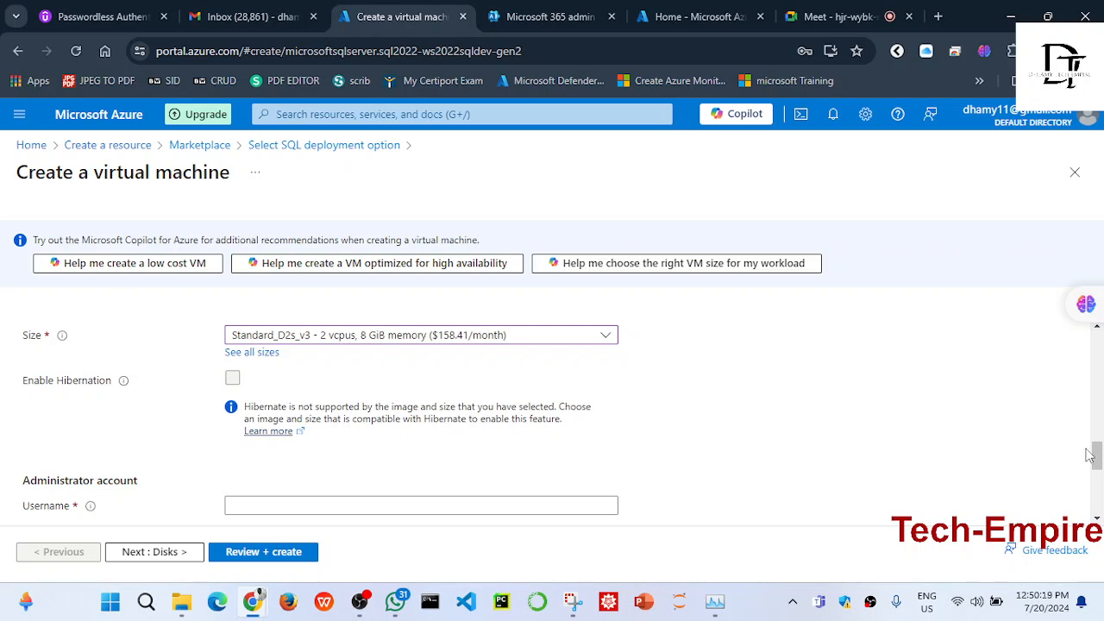
mouse_move(1096, 453)
left_mouse_down()
mouse_move(1098, 490)
mouse_move(1098, 437)
mouse_move(1097, 449)
left_mouse_up()
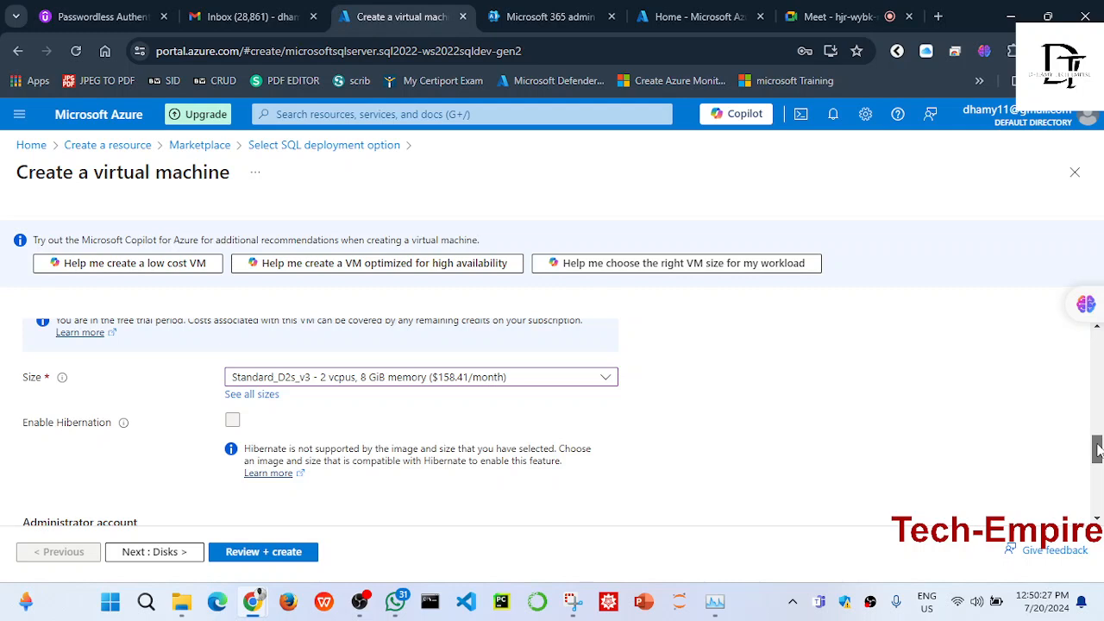
left_click_drag(1098, 448, 1098, 450)
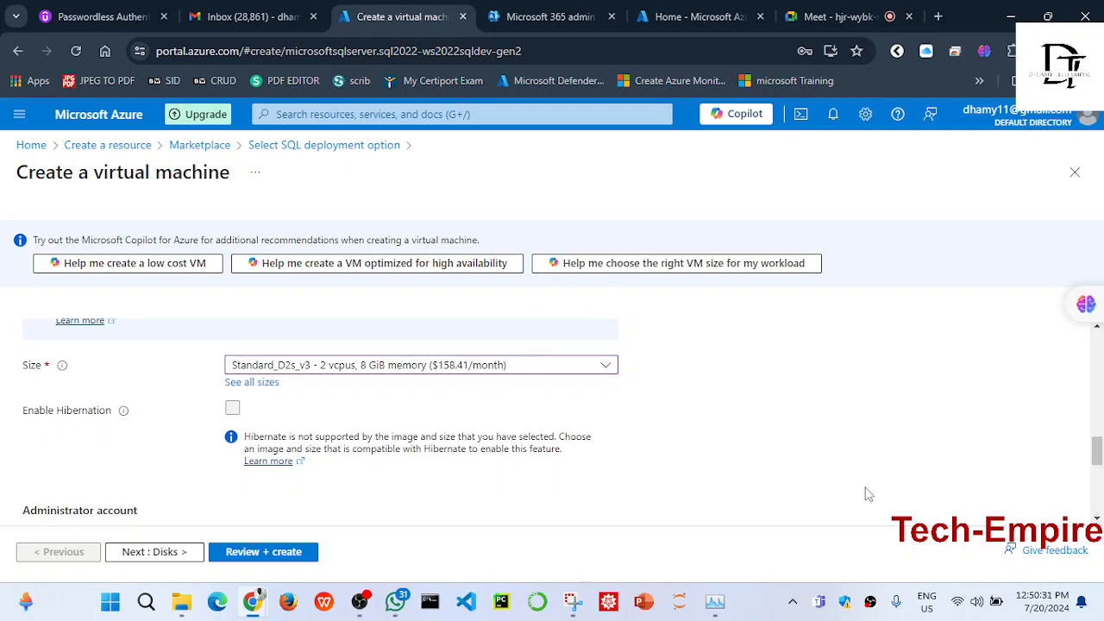
- Try user1 as the administrator account's username, and set it to awaze2 instead
left_click_drag(1097, 453, 1098, 473)
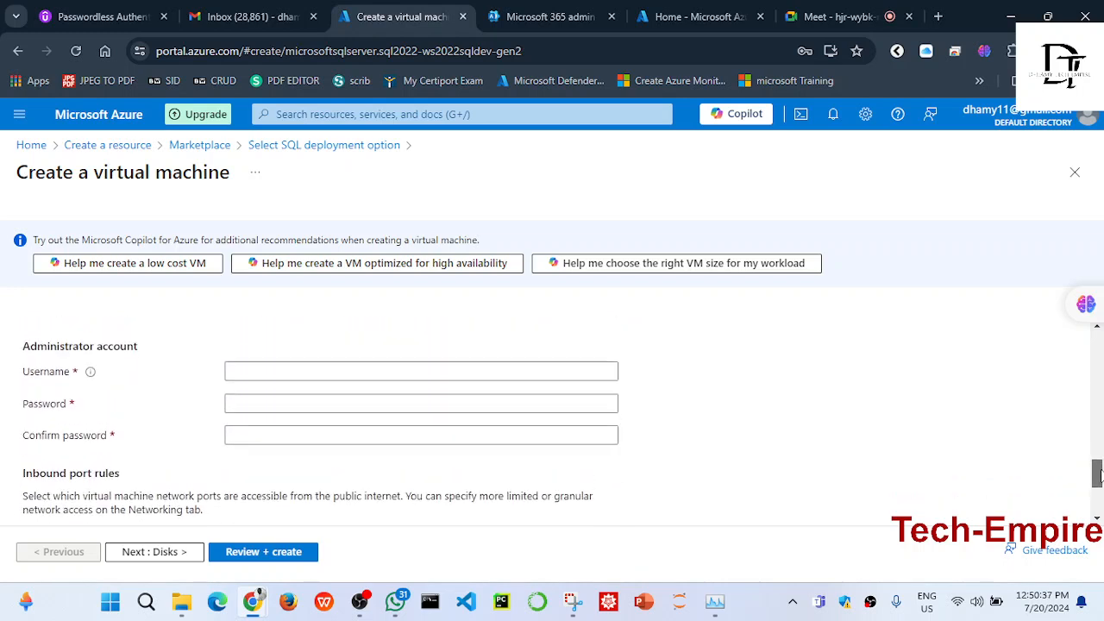
left_click(469, 384)
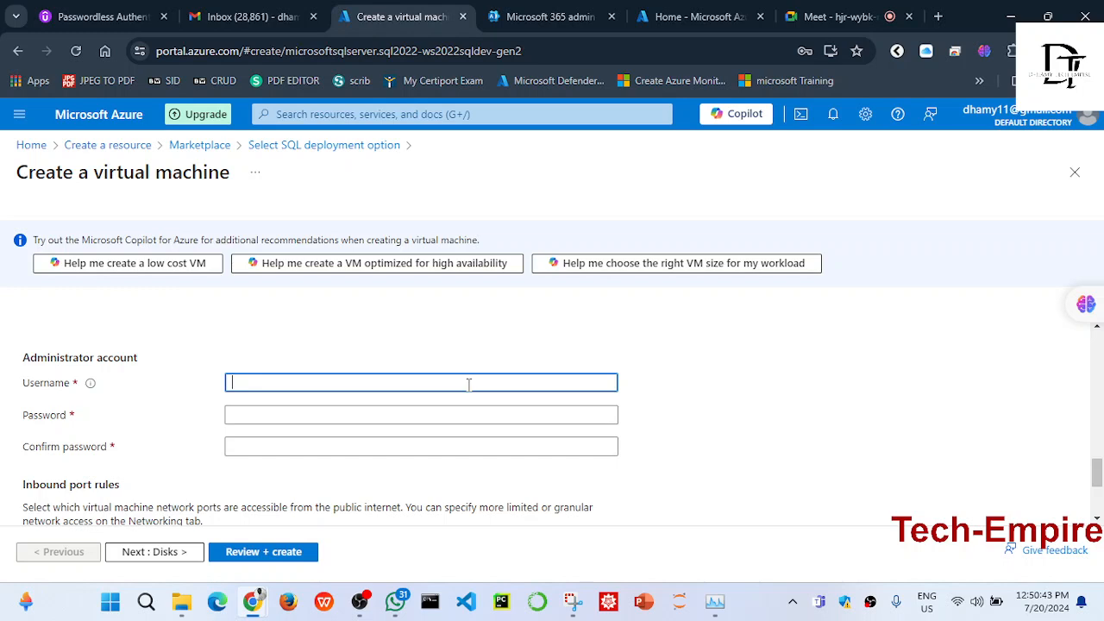
type("user1")
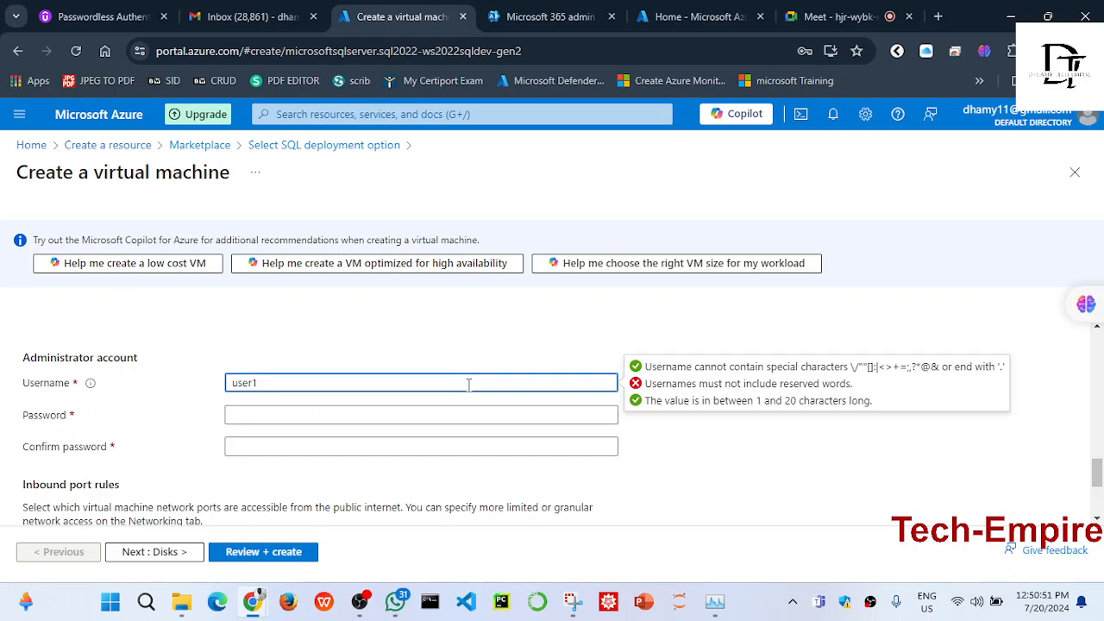
key("BackSpace")
key("BackSpace")
key("BackSpace")
key("BackSpace")
key("BackSpace")
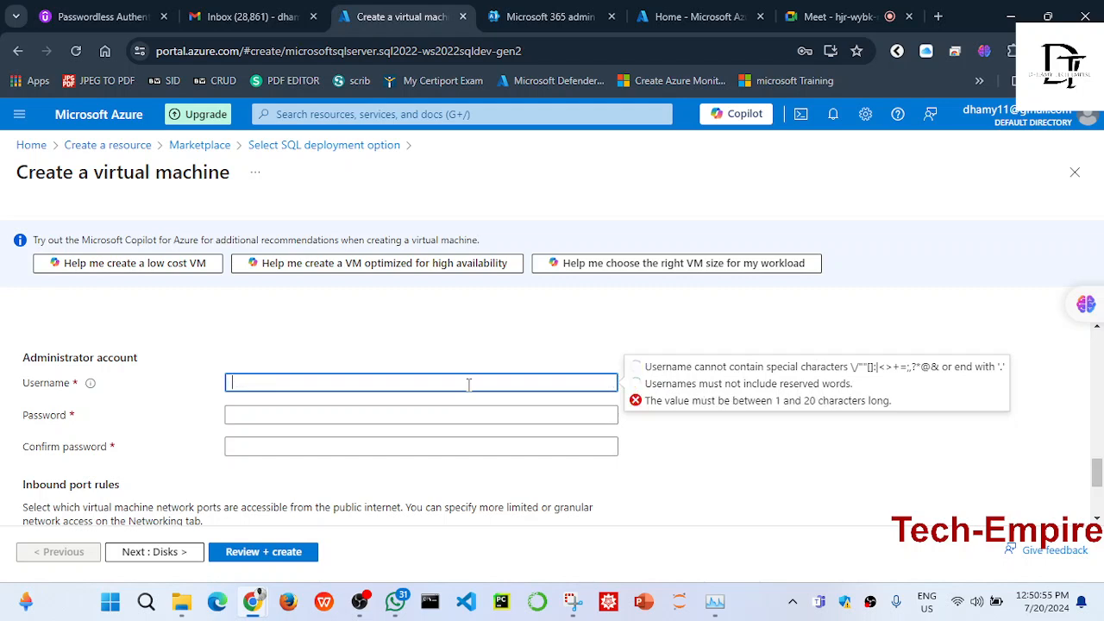
type("awaze")
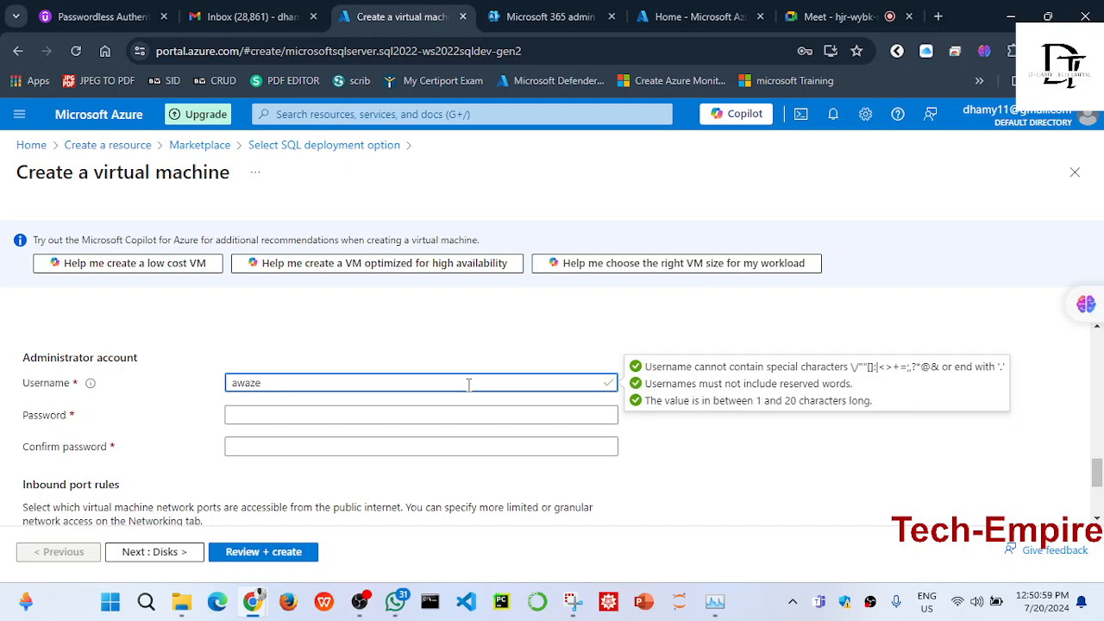
type("2")
key("Tab")
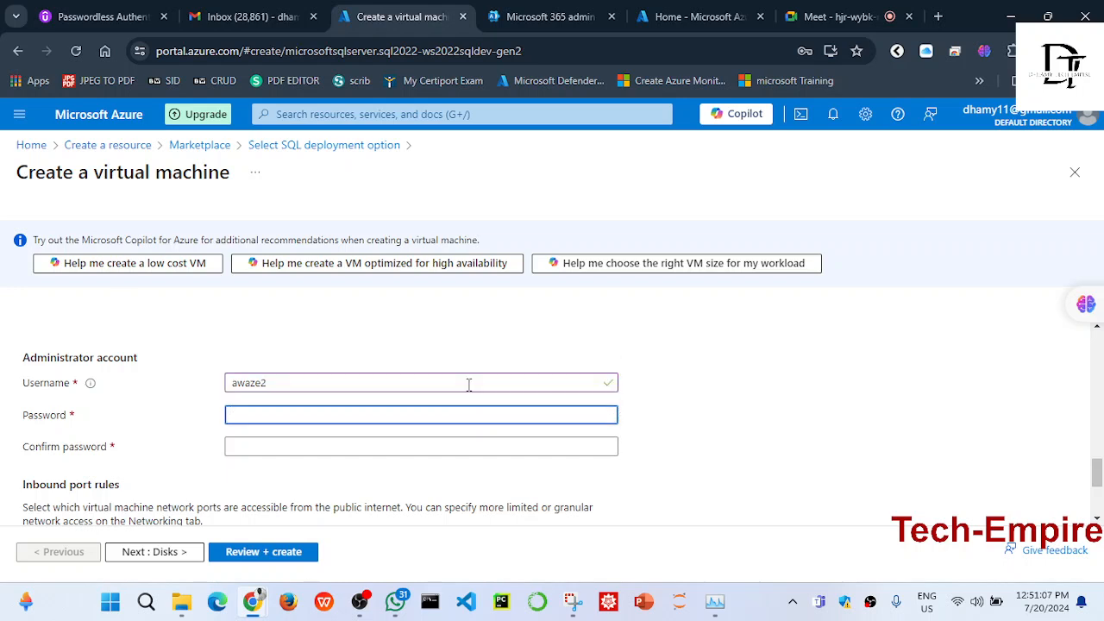
- Enter the administrator account's password and repeat it in the confirmation field
type("•••••••")
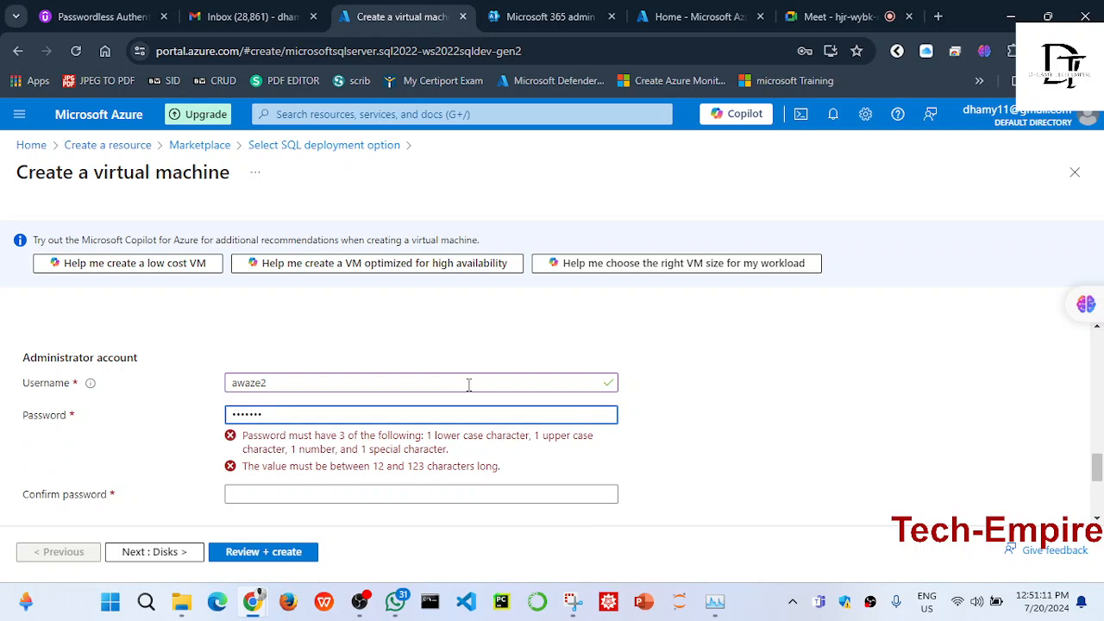
type("•••••")
key("Tab")
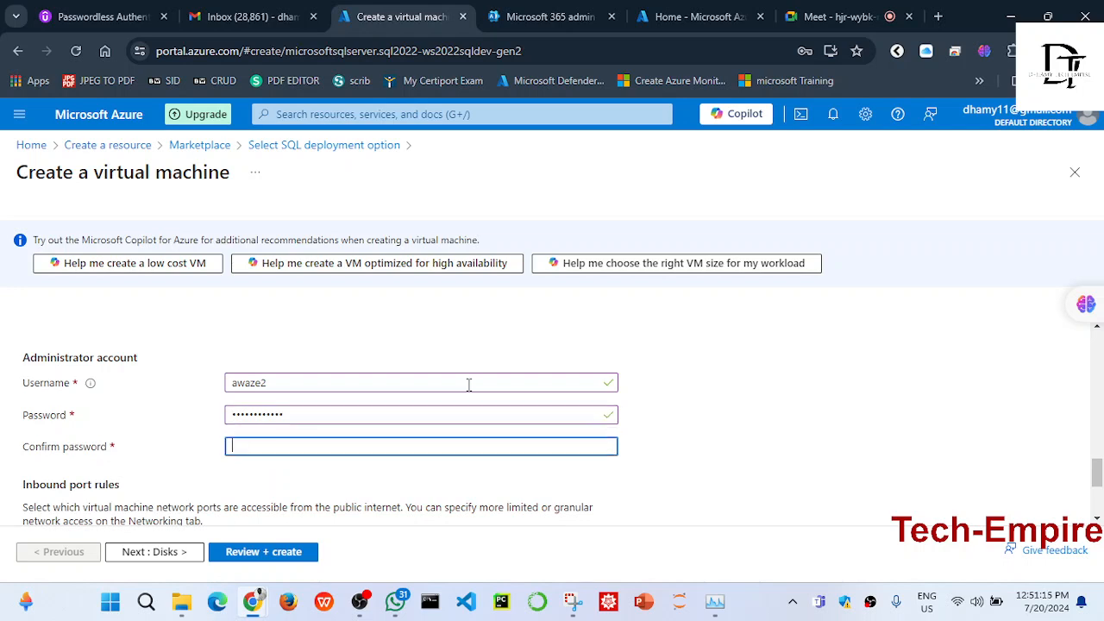
type("•••••••")
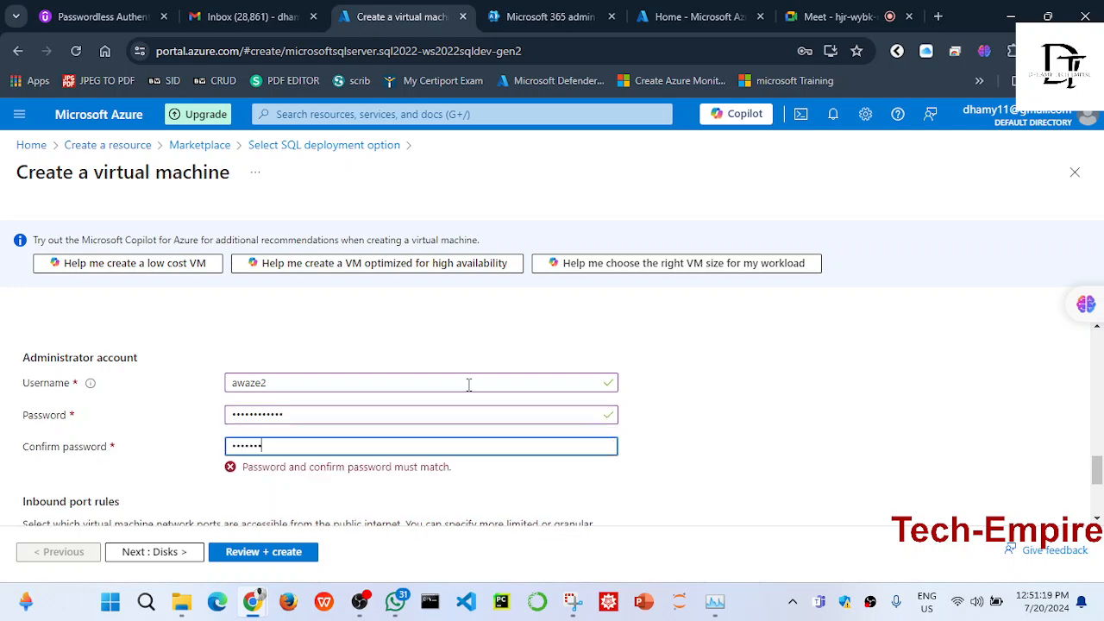
type("•••••")
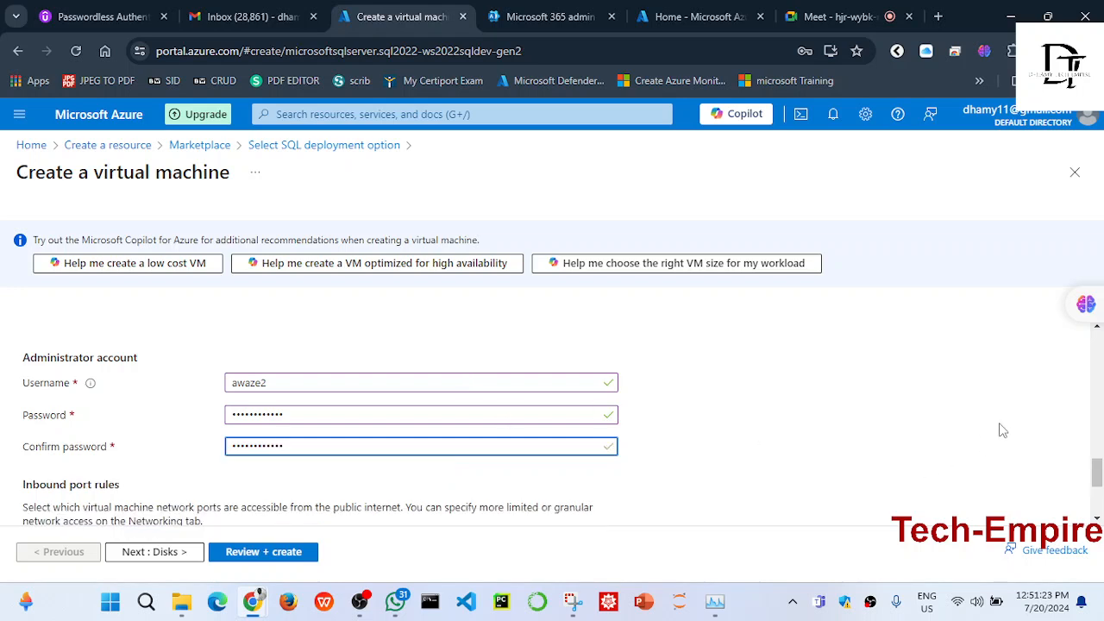
- Review the selectable public inbound ports, keeping RDP (3389) as the only allowed port
left_click_drag(1099, 472, 1098, 491)
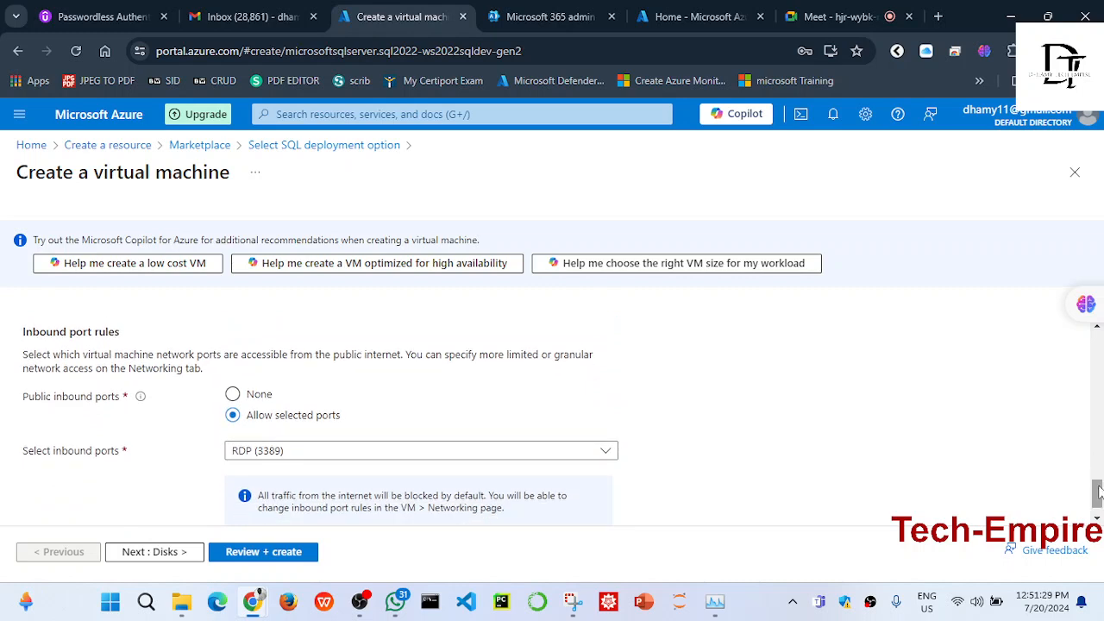
left_click_drag(1098, 491, 1099, 499)
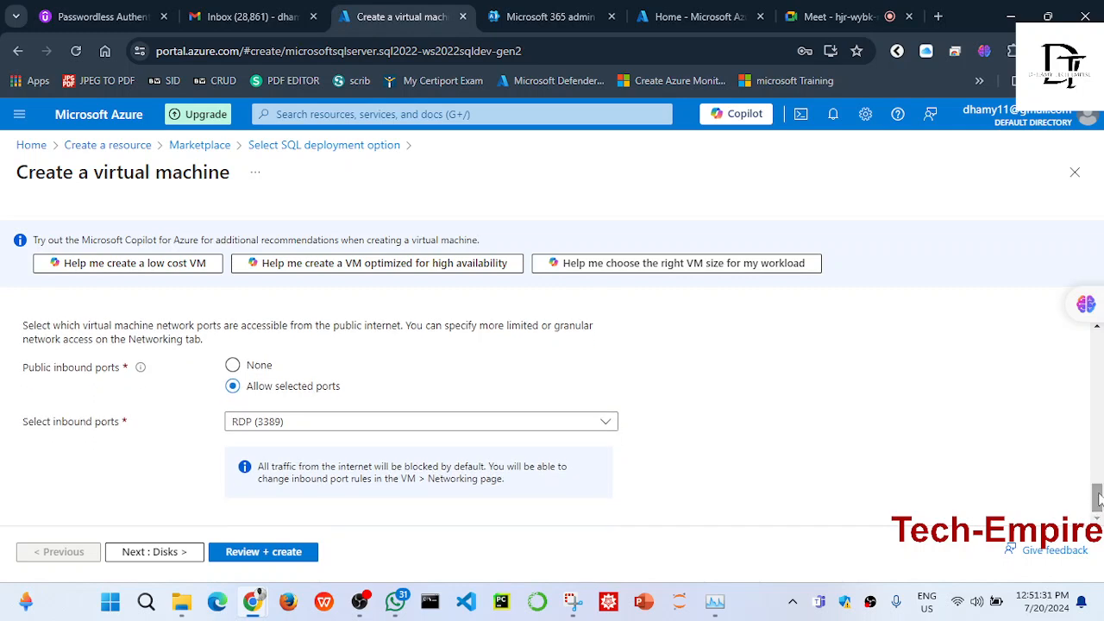
left_click(607, 424)
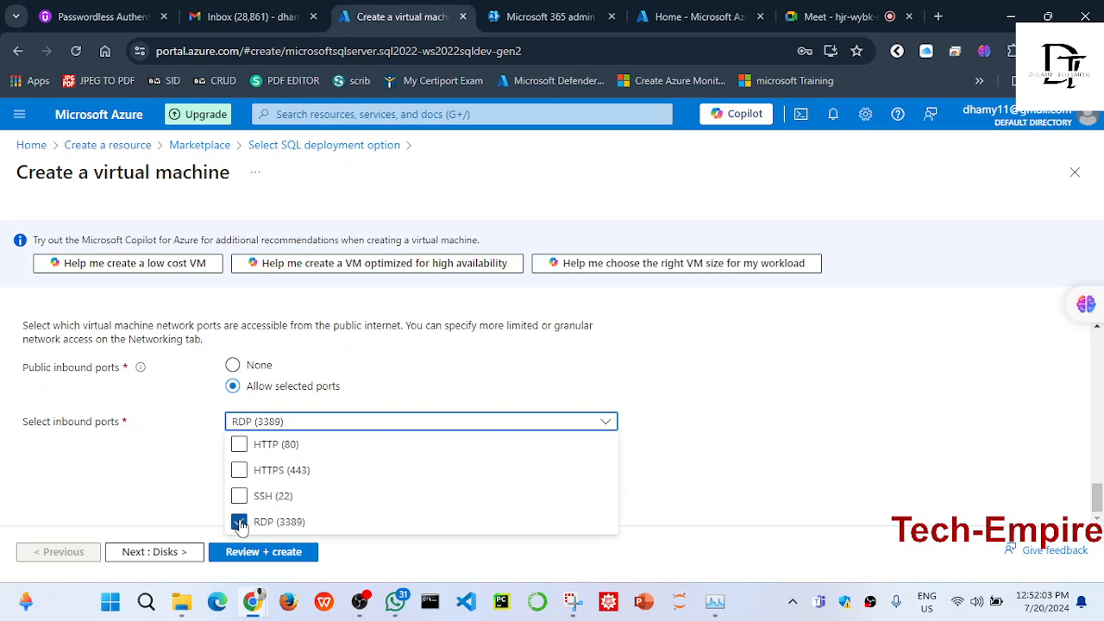
left_click(195, 493)
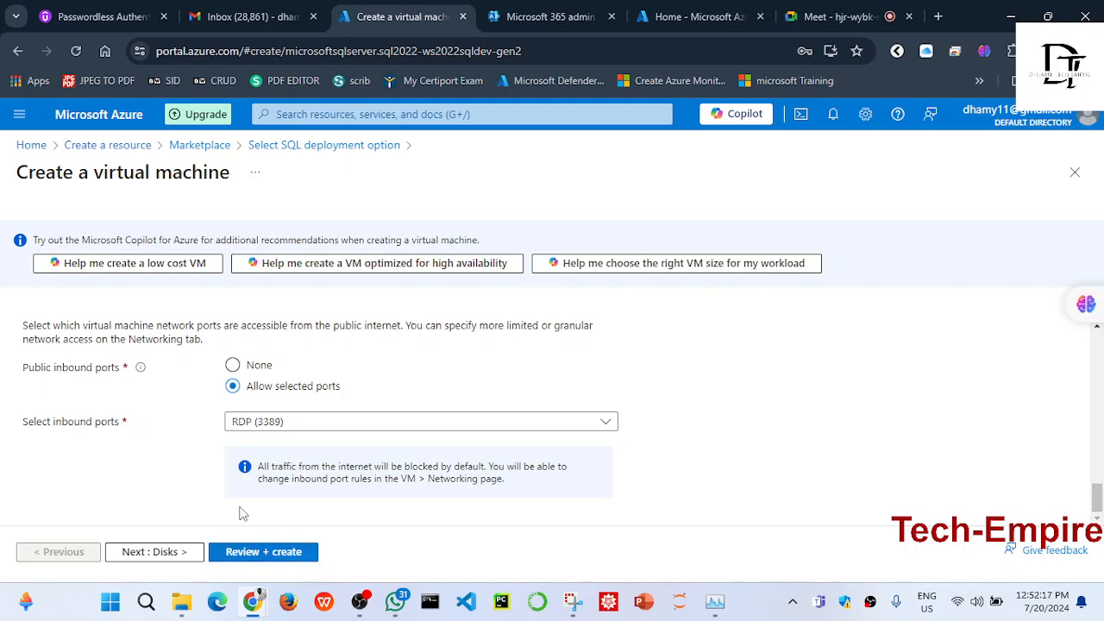
- Validate the virtual machine configuration and start its deployment, saving the administrator login in the browser when offered
left_click(252, 554)
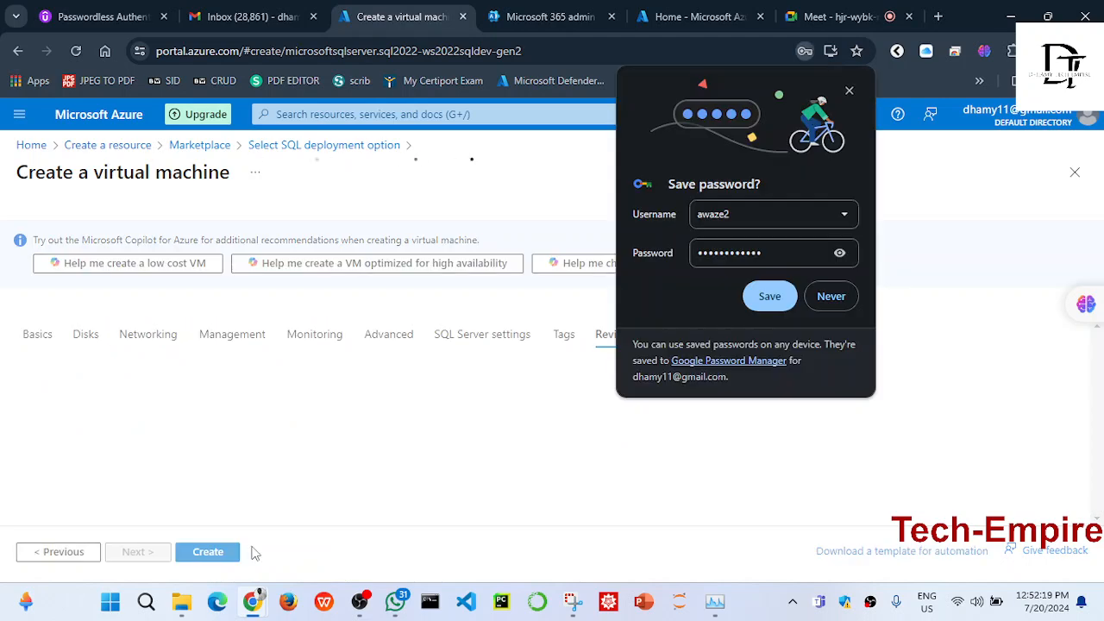
left_click(755, 303)
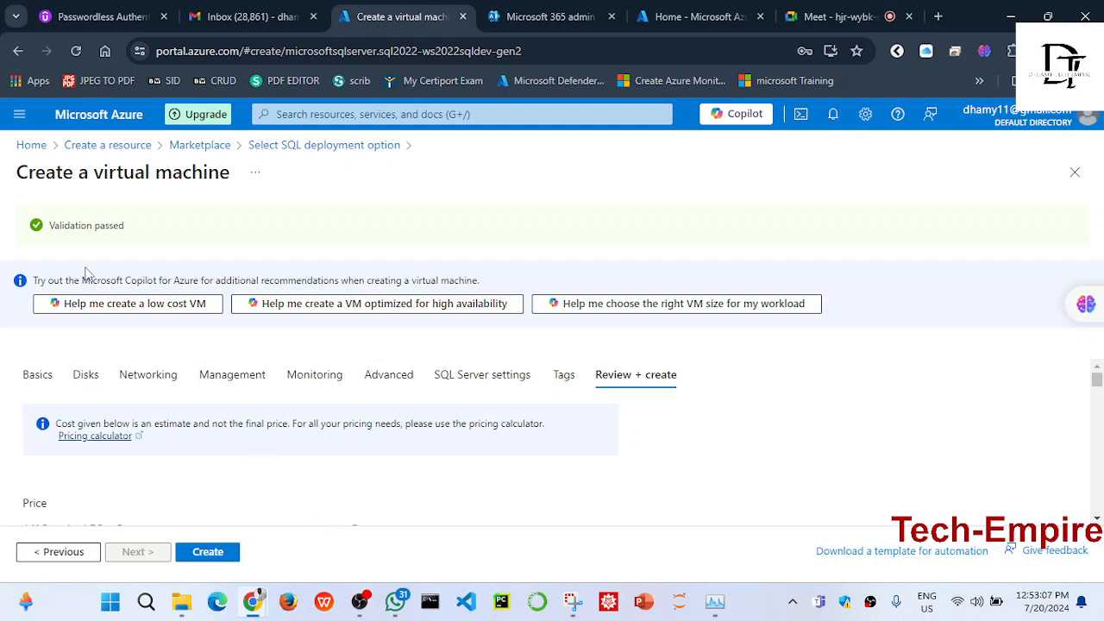
left_click(207, 551)
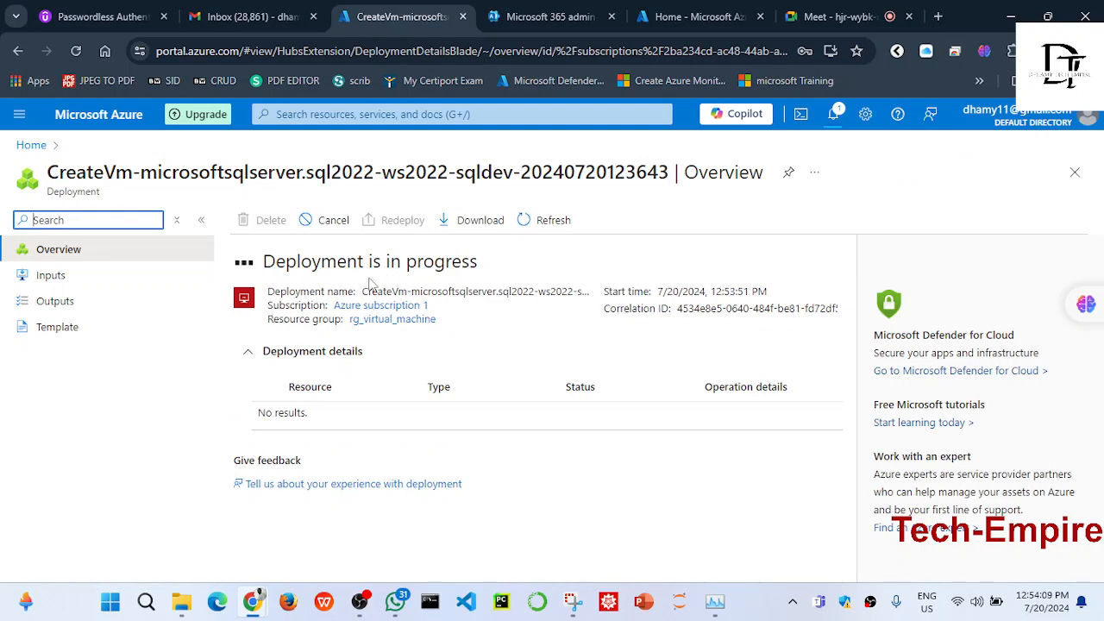
- Check the deployment's notification and examine the type and status of each resource in the deployment details
left_click(833, 117)
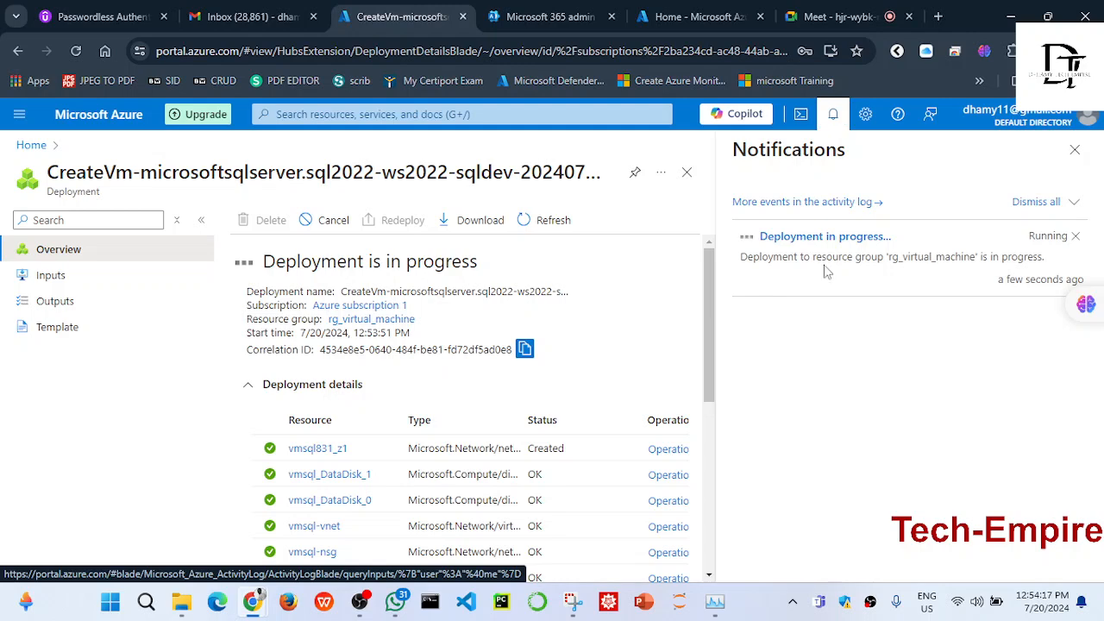
left_click(1075, 150)
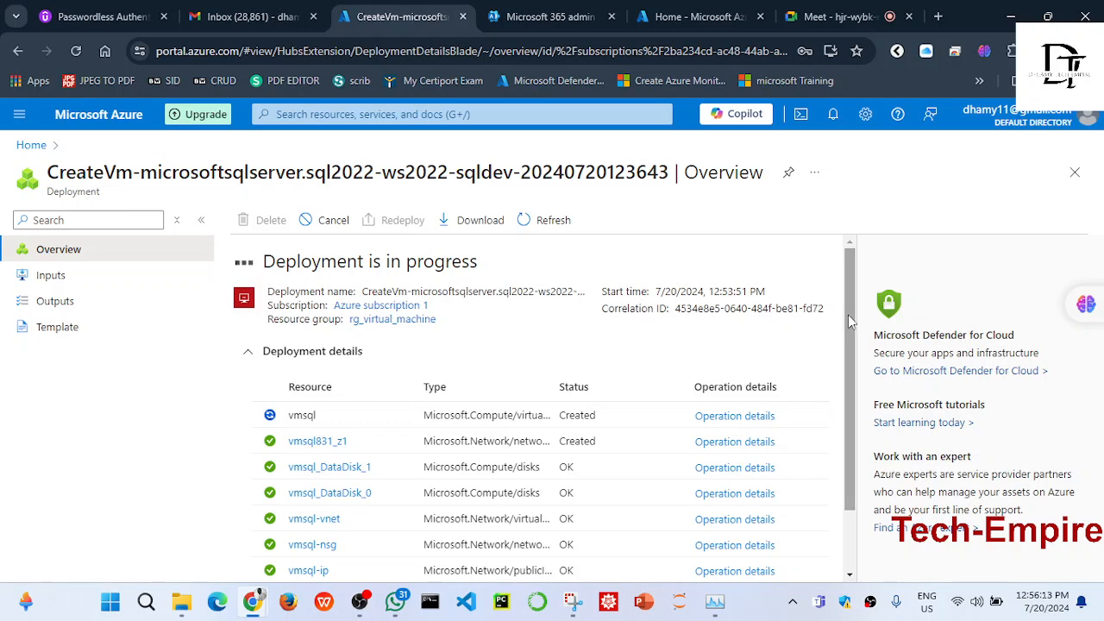
left_click_drag(848, 320, 852, 376)
left_click_drag(856, 414, 852, 307)
mouse_move(851, 306)
left_mouse_down()
mouse_move(851, 364)
mouse_move(851, 298)
left_mouse_up()
left_click_drag(849, 297, 852, 369)
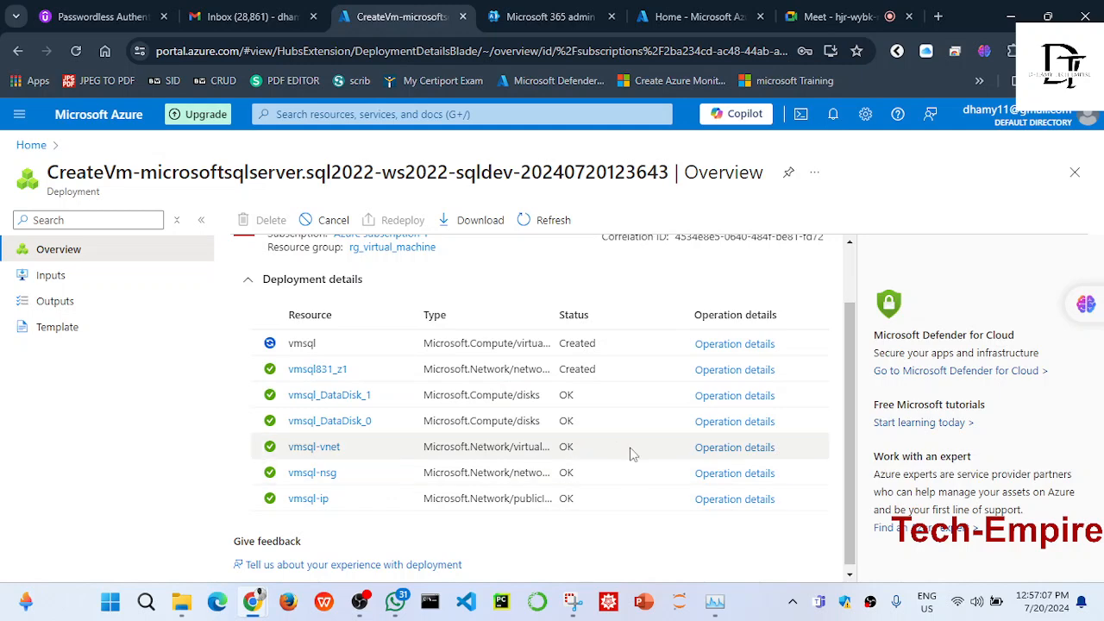
left_click_drag(846, 405, 851, 380)
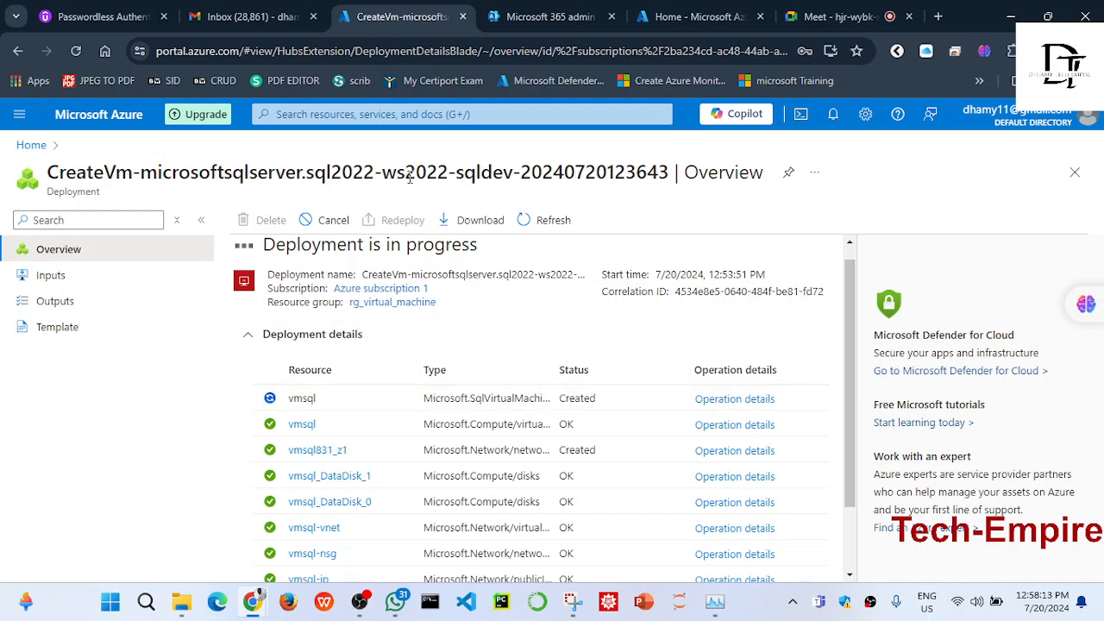
- Highlight the 2022 following "ws" in the deployment name and review the list of resources being deployed
left_click_drag(405, 175, 446, 177)
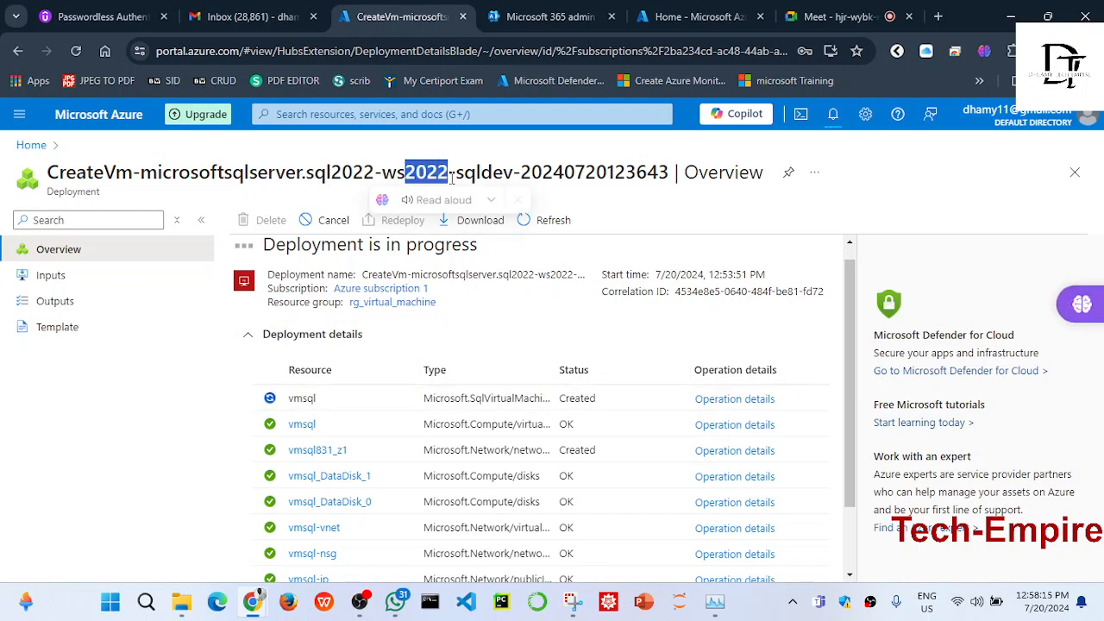
left_click(433, 172)
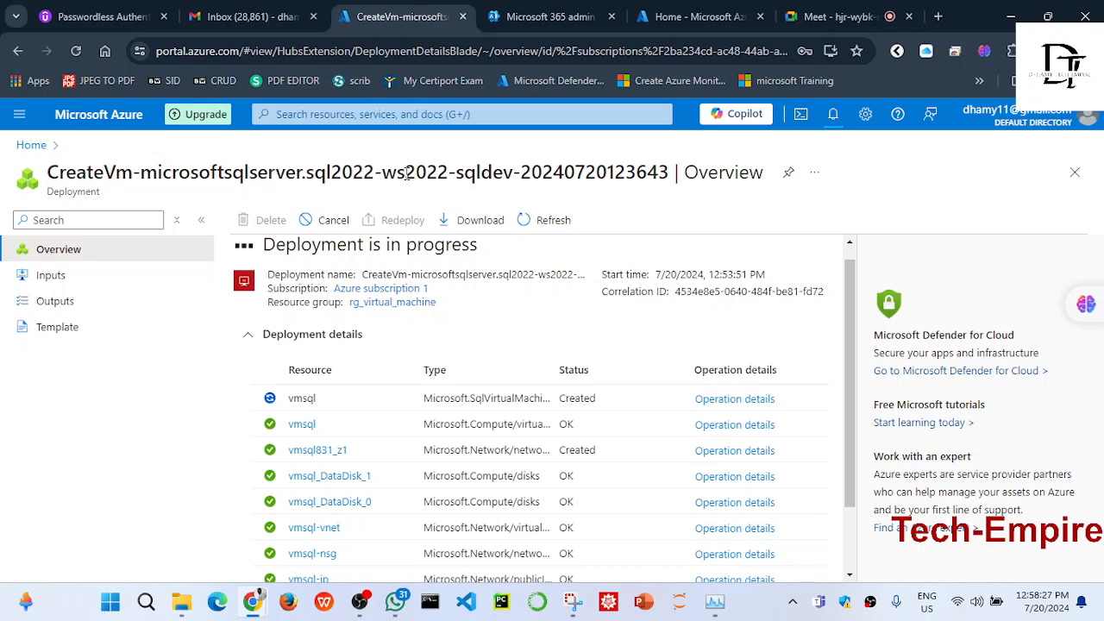
left_click_drag(847, 409, 856, 469)
scroll(856, 464, "up", 1)
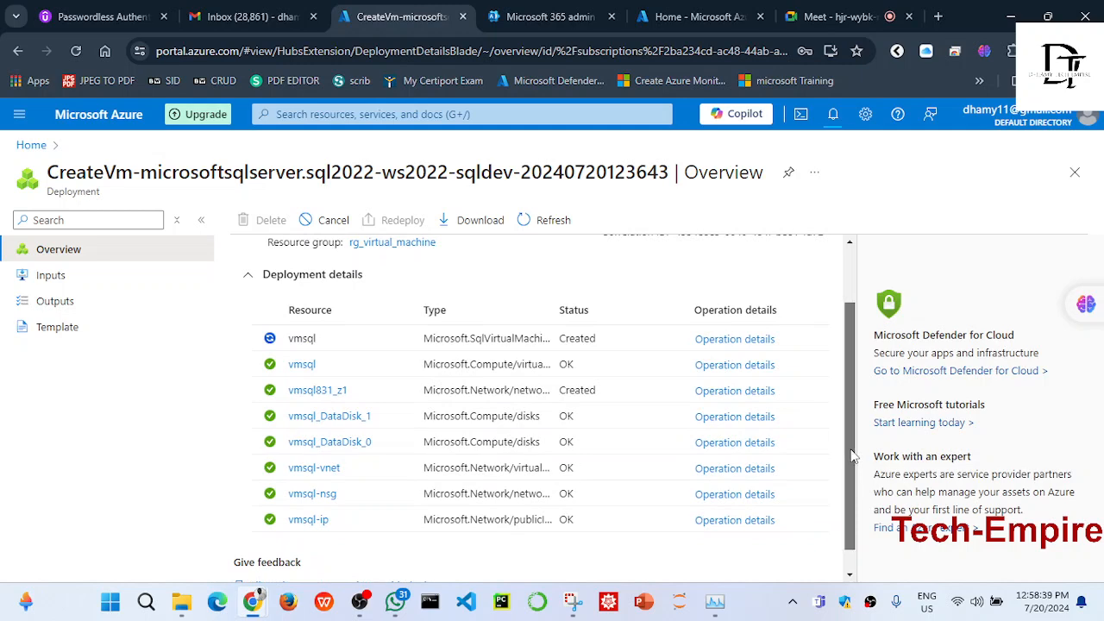
left_click_drag(852, 455, 852, 388)
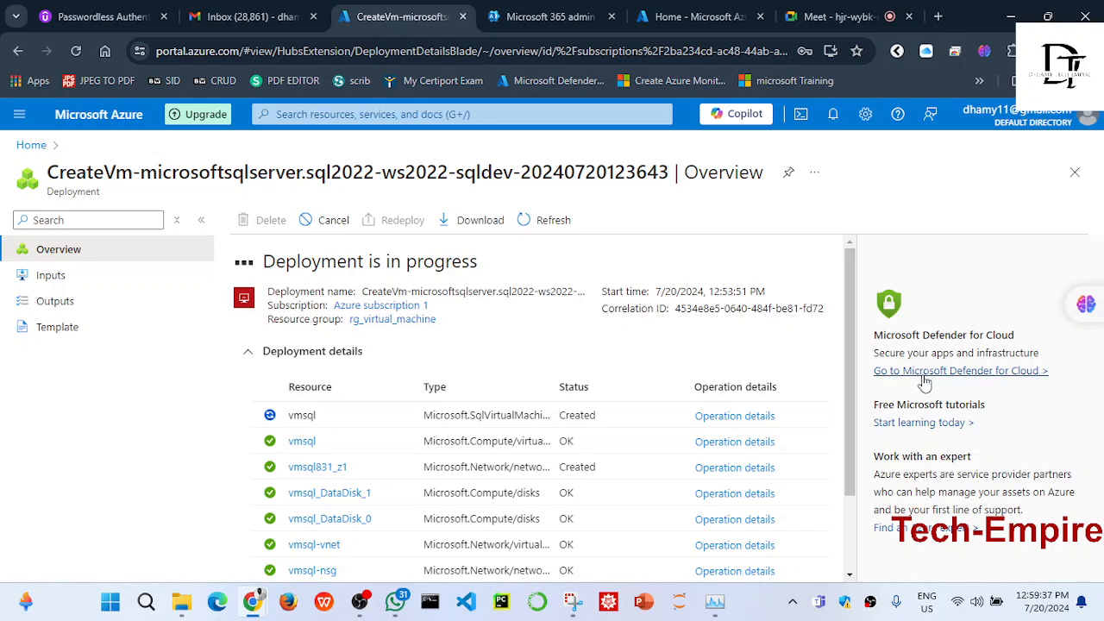
- Monitor the resource statuses in the deployment details again and reopen the portal notifications to check progress
left_click_drag(848, 386, 855, 439)
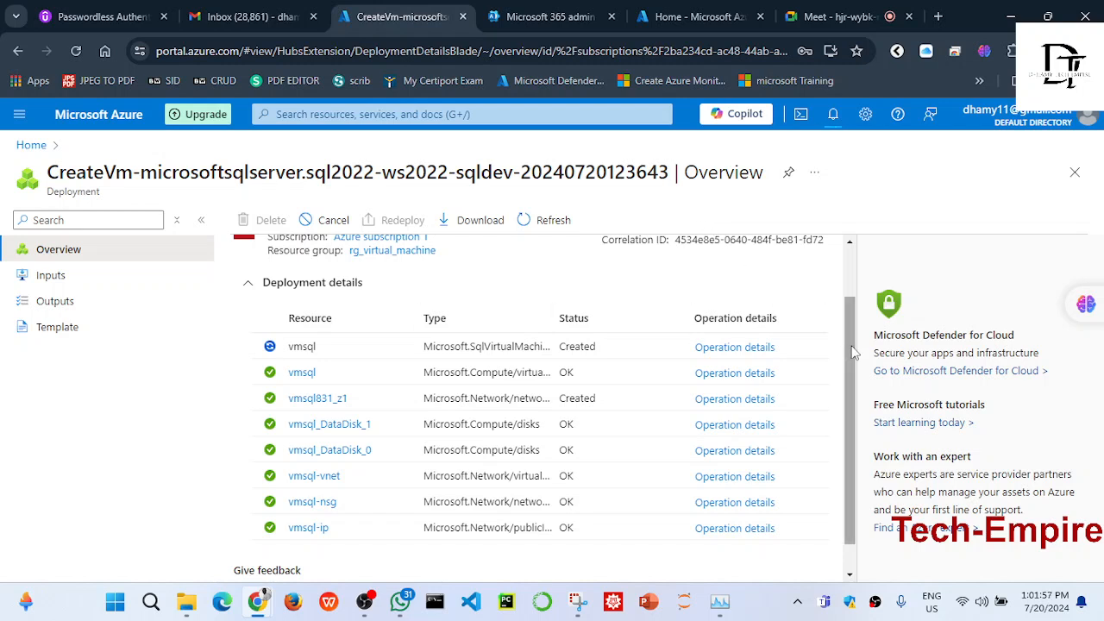
left_click_drag(850, 305, 850, 276)
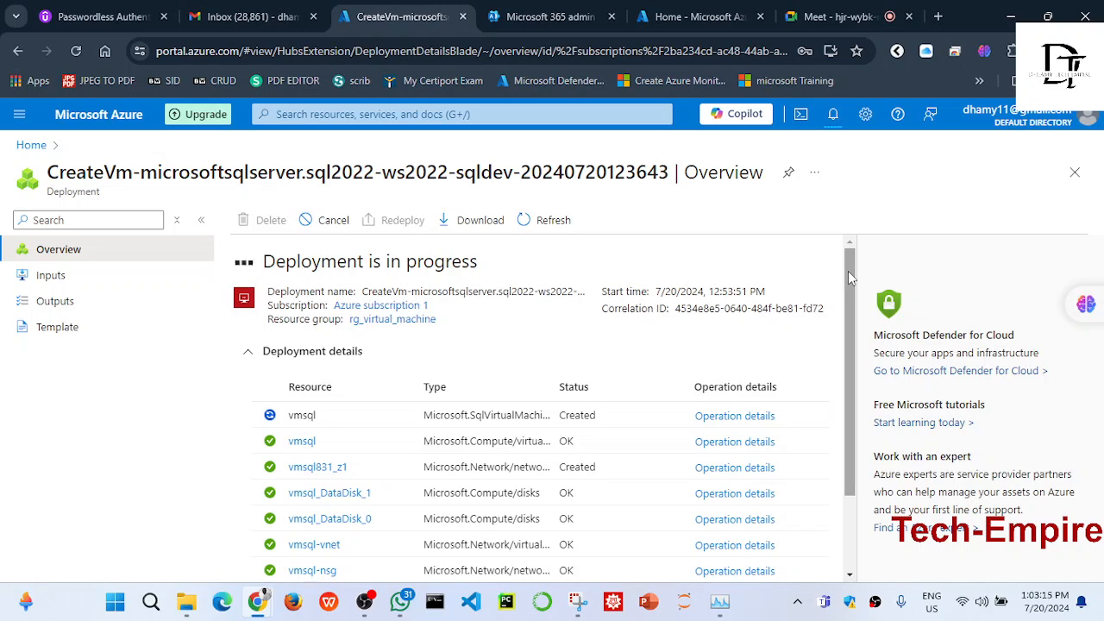
mouse_move(848, 270)
left_mouse_down()
mouse_move(849, 334)
mouse_move(857, 271)
left_mouse_up()
mouse_move(848, 268)
left_mouse_down()
mouse_move(850, 294)
mouse_move(850, 282)
left_mouse_up()
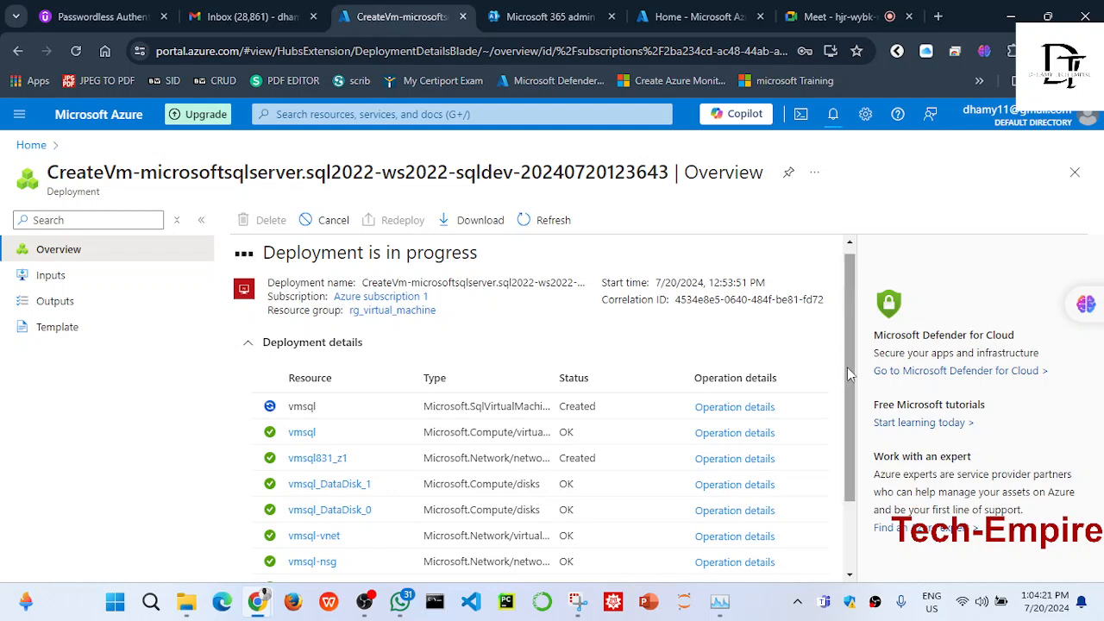
scroll(844, 370, "down", 2)
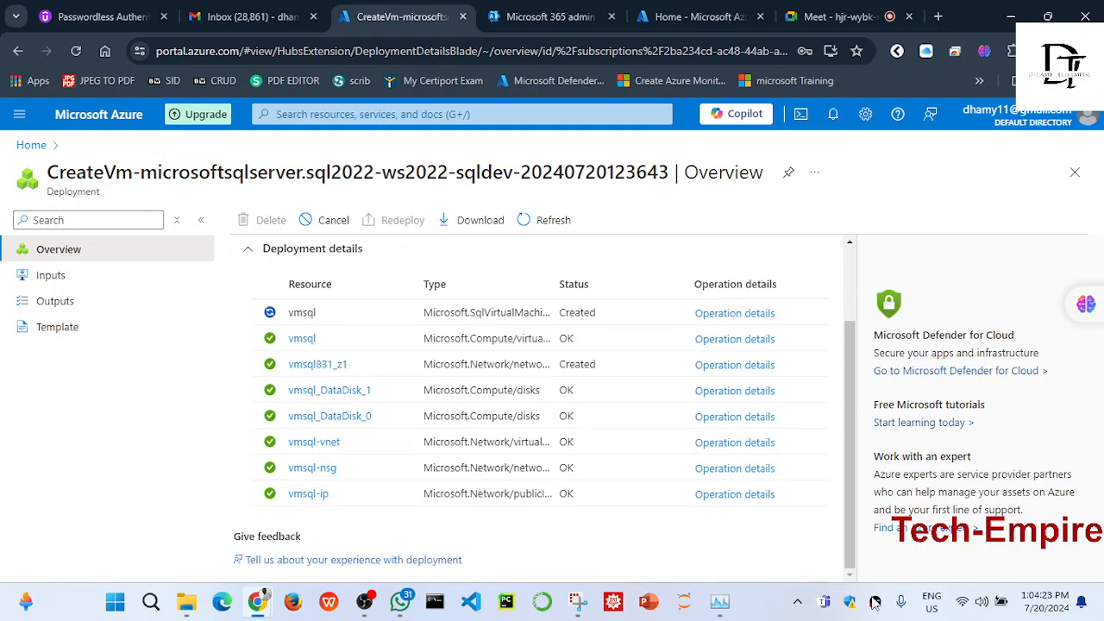
scroll(836, 421, "up", 2)
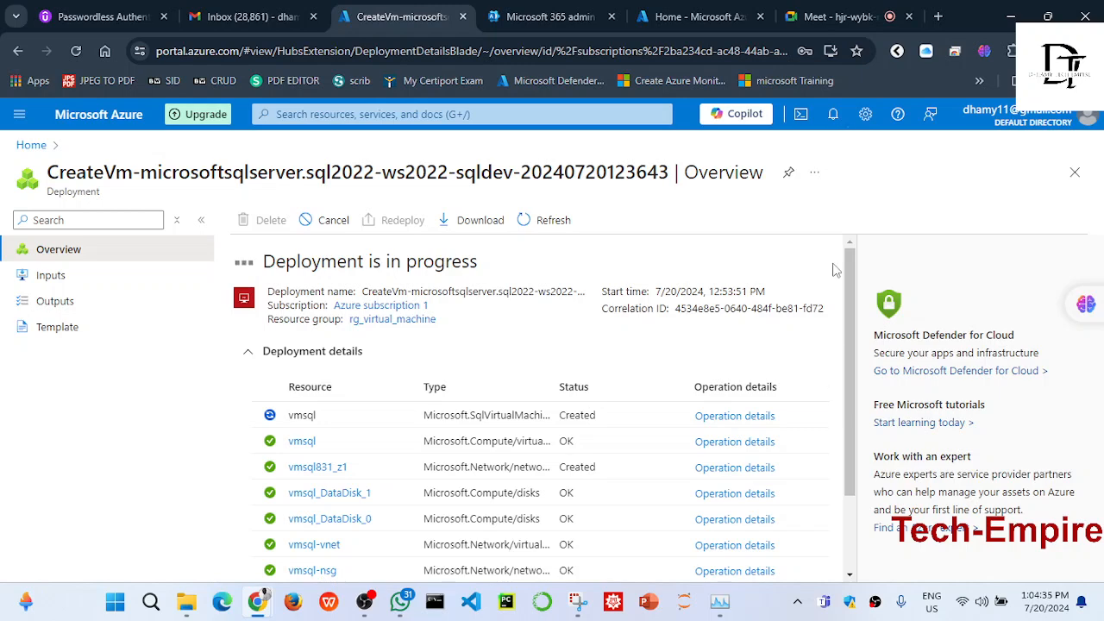
left_click(833, 121)
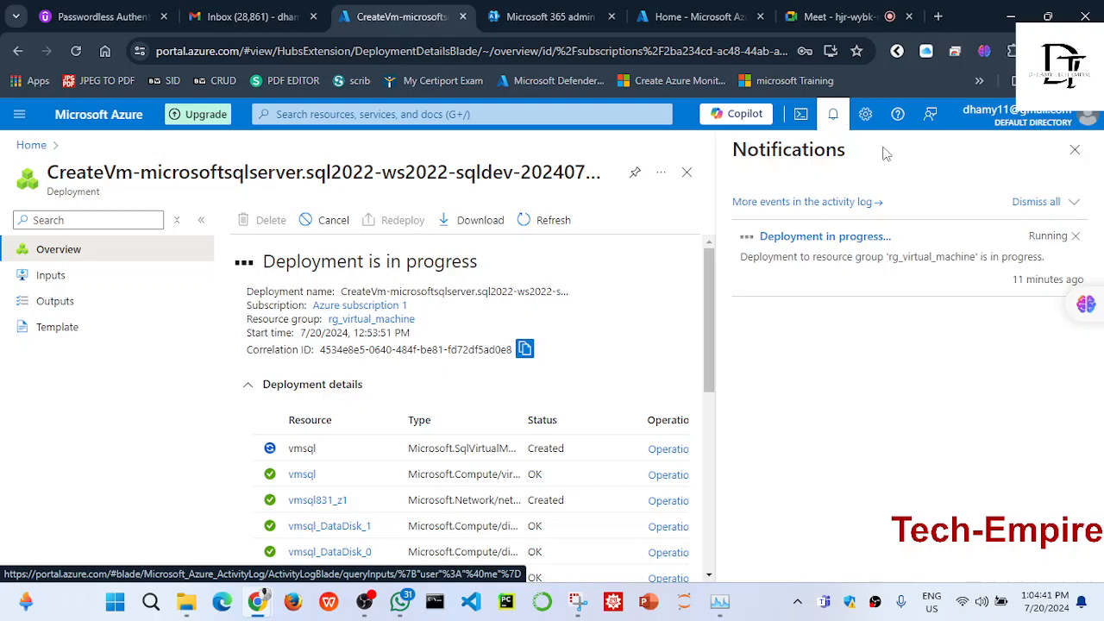
- Close the notifications and look over the Azure services, navigation shortcuts and tools on the portal home page in the other browser tab
left_click(833, 117)
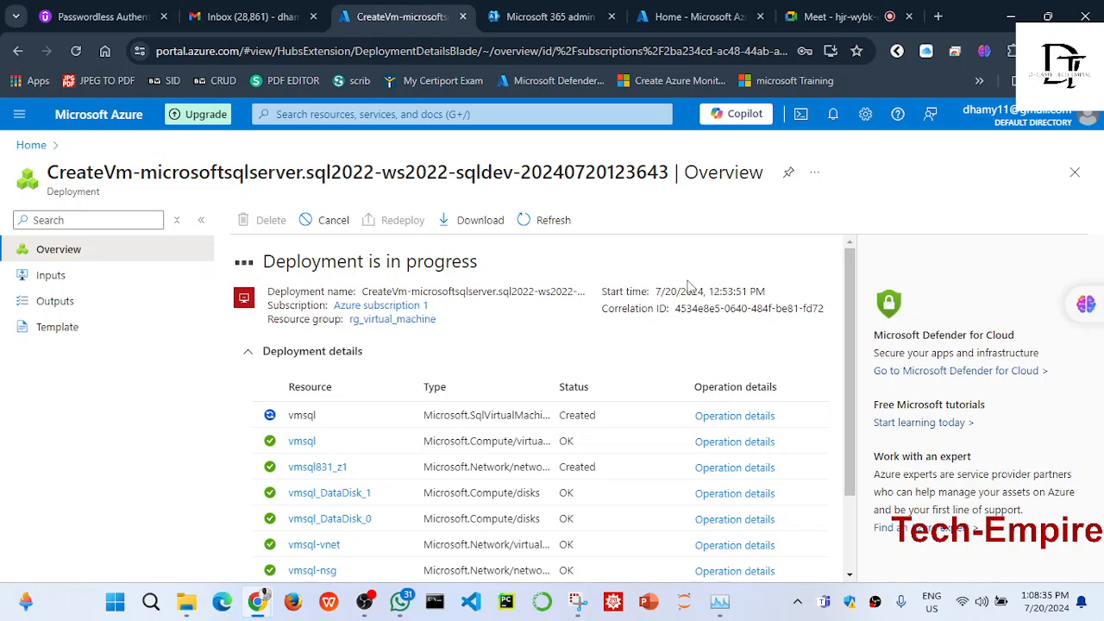
left_click_drag(846, 355, 850, 312)
left_click(698, 26)
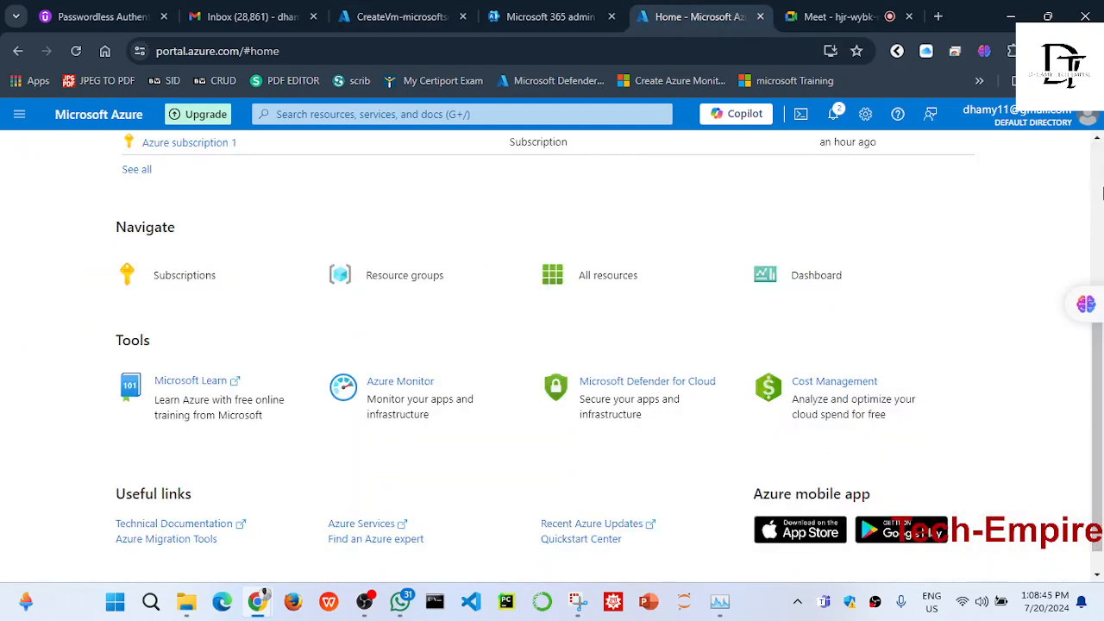
scroll(1097, 247, "up", 1)
scroll(1097, 247, "up", 2)
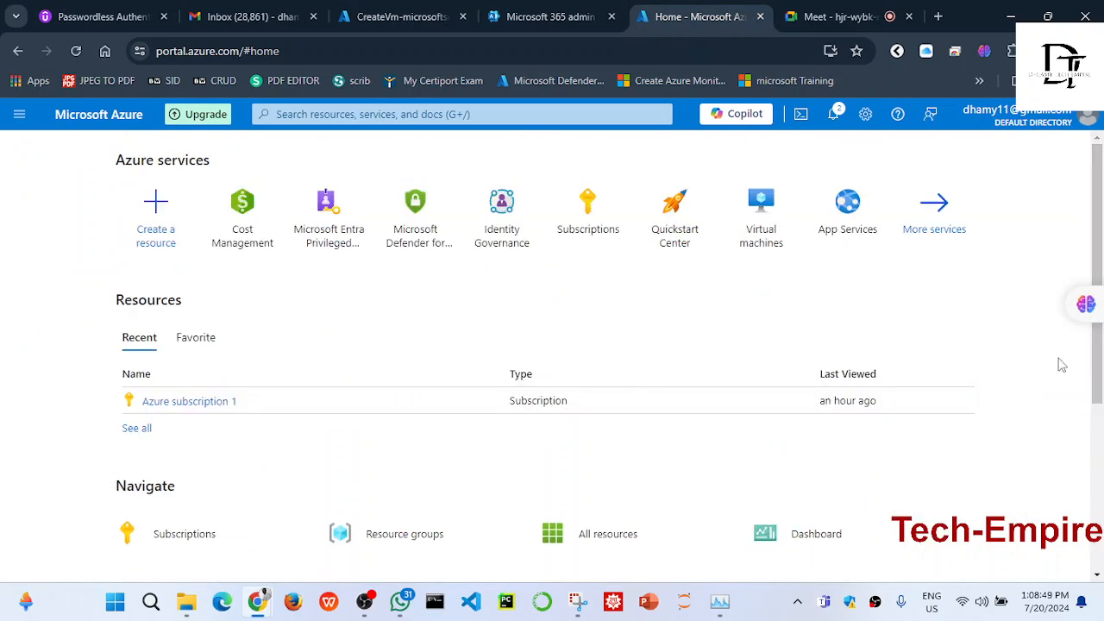
left_click_drag(1101, 349, 1100, 560)
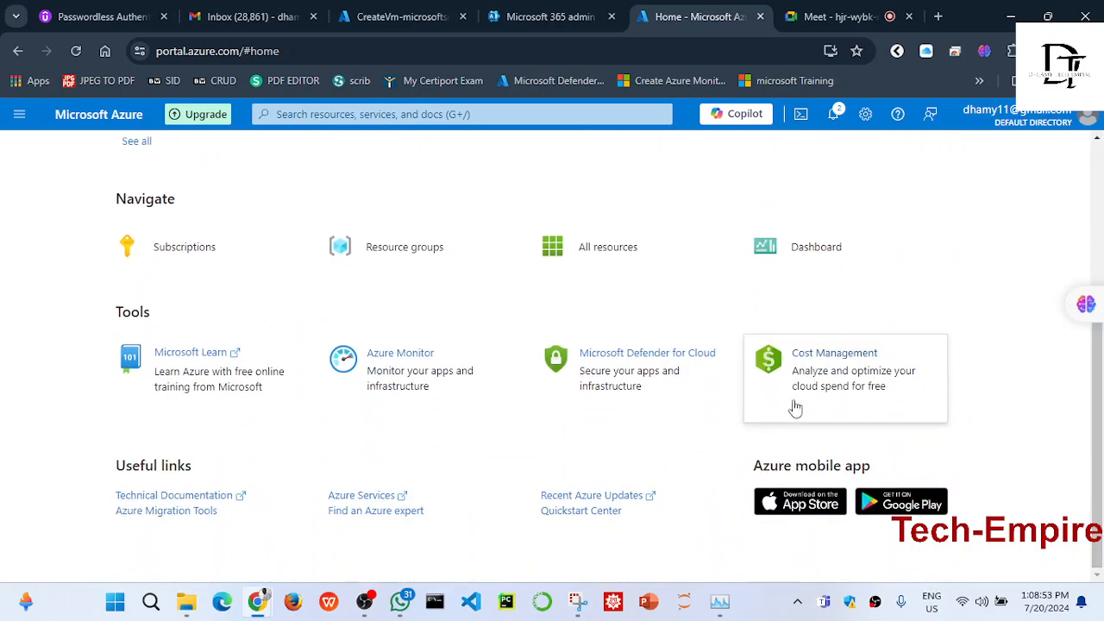
- Open the list of all resources and review the names, types, resource groups and locations through to its end
left_click(603, 259)
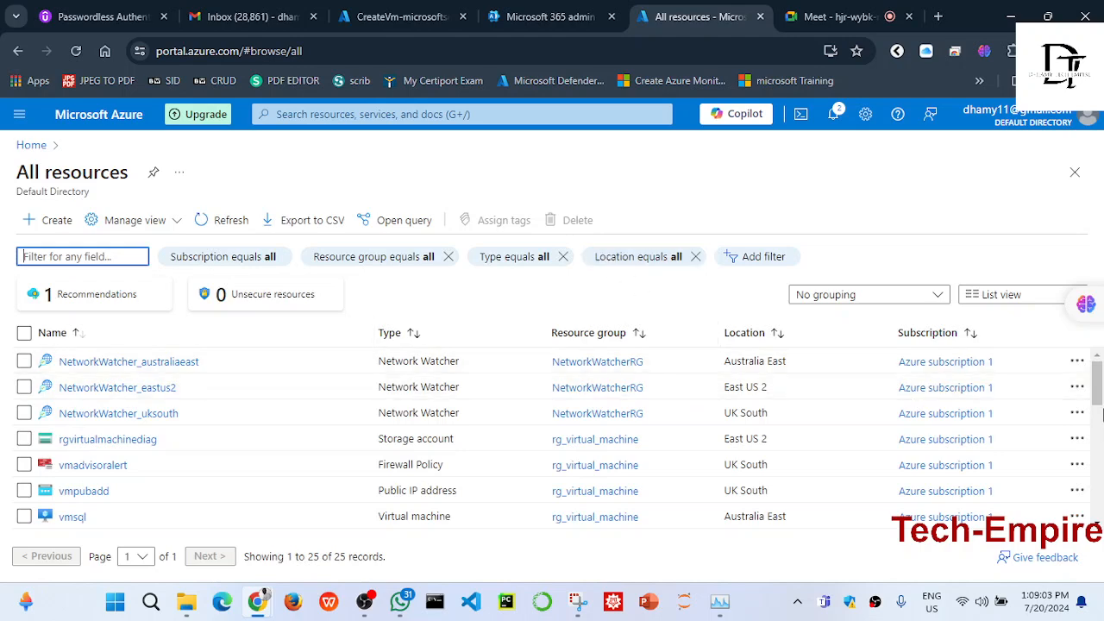
left_click_drag(1098, 389, 1101, 556)
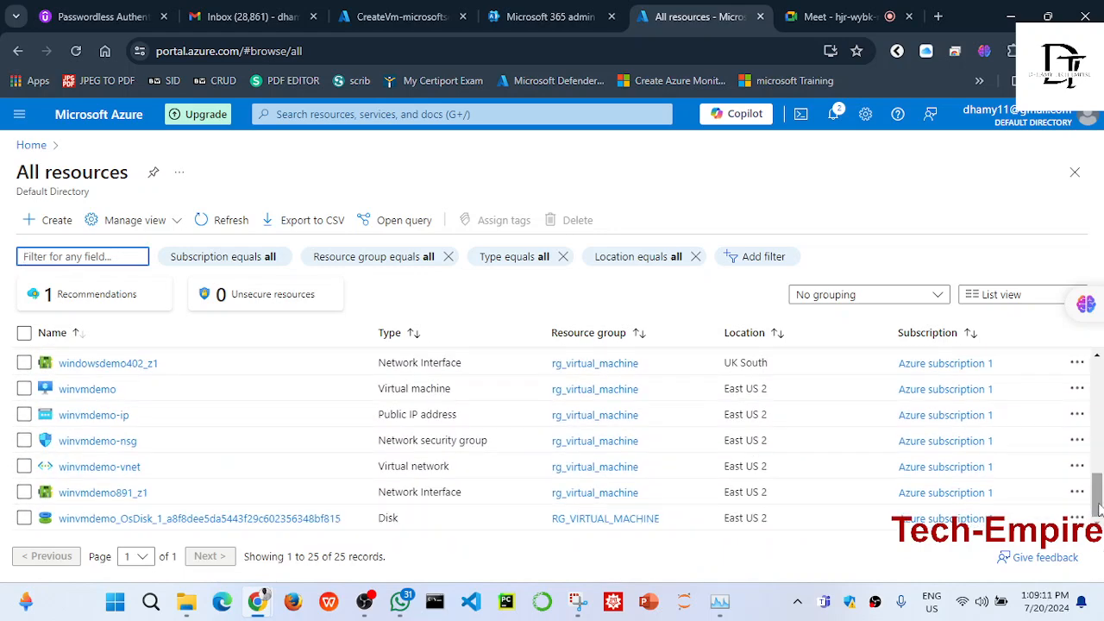
left_click_drag(1098, 511, 1098, 390)
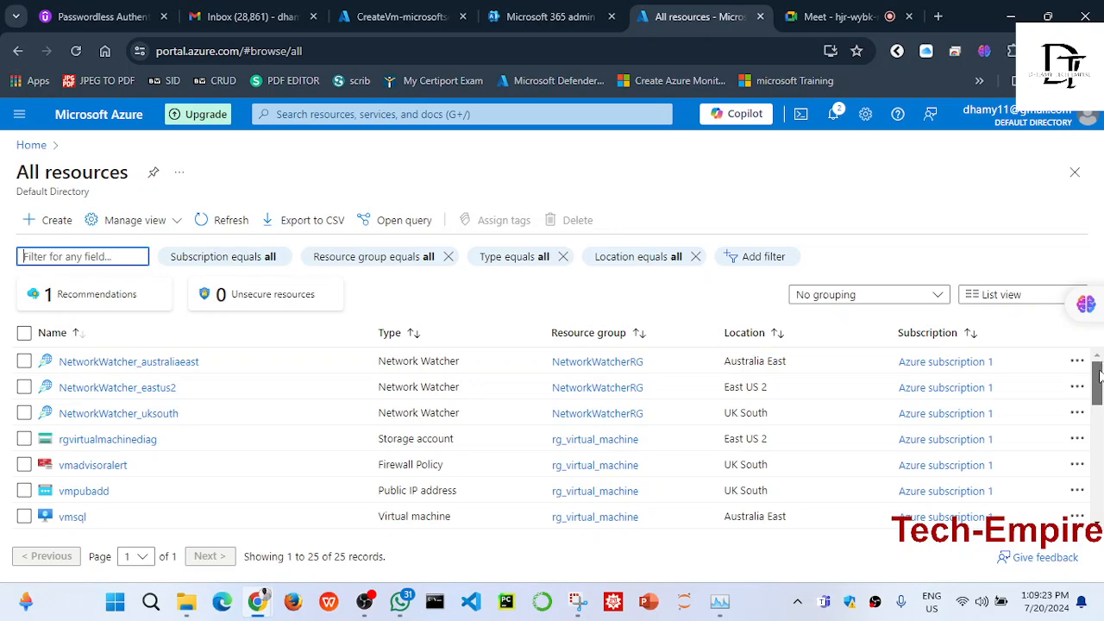
left_click_drag(1098, 391, 1099, 490)
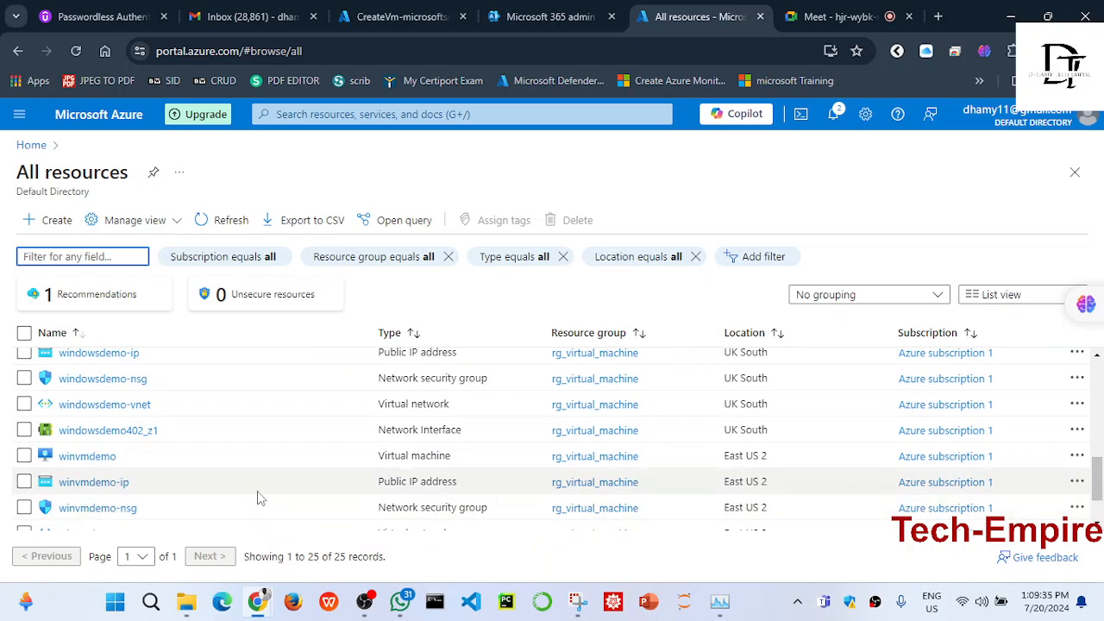
- Open the winvmdemo virtual machine and highlight its public IP address in the essentials
left_click(87, 459)
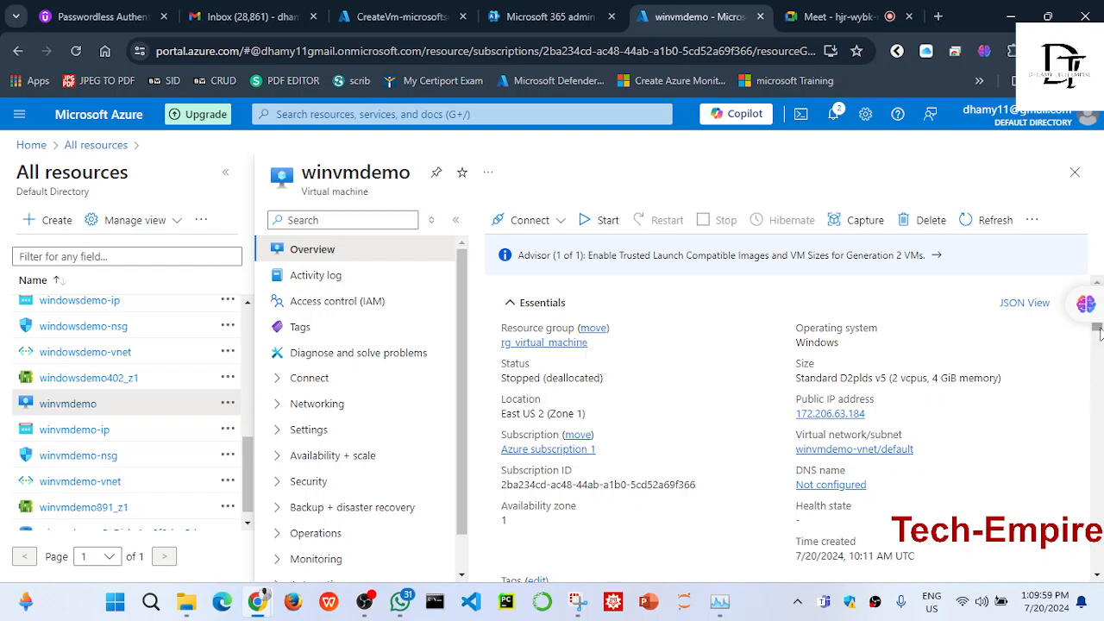
left_click_drag(794, 414, 866, 415)
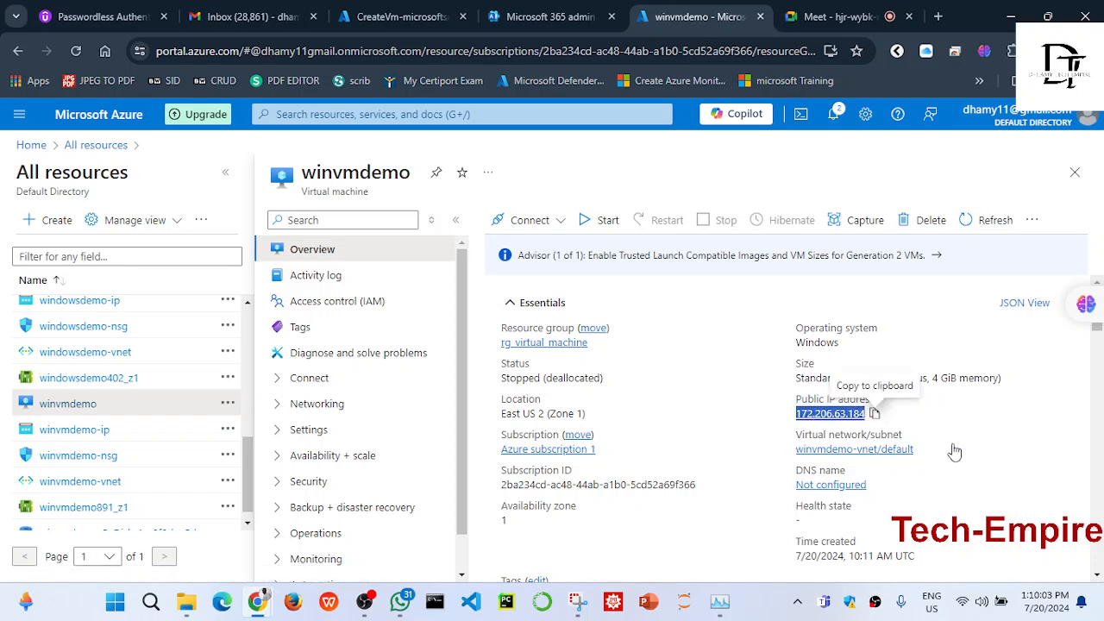
left_click(1006, 465)
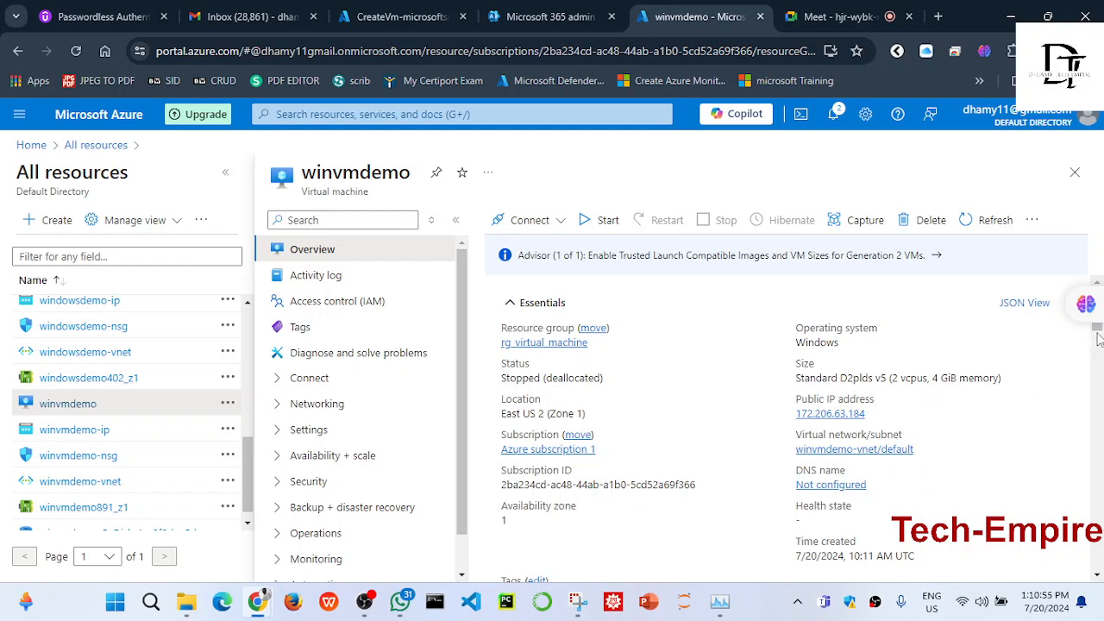
- Review winvmdemo's Advisor recommendations and open the one about enabling Trusted Launch compatible images and VM sizes
left_click_drag(1097, 334, 1099, 342)
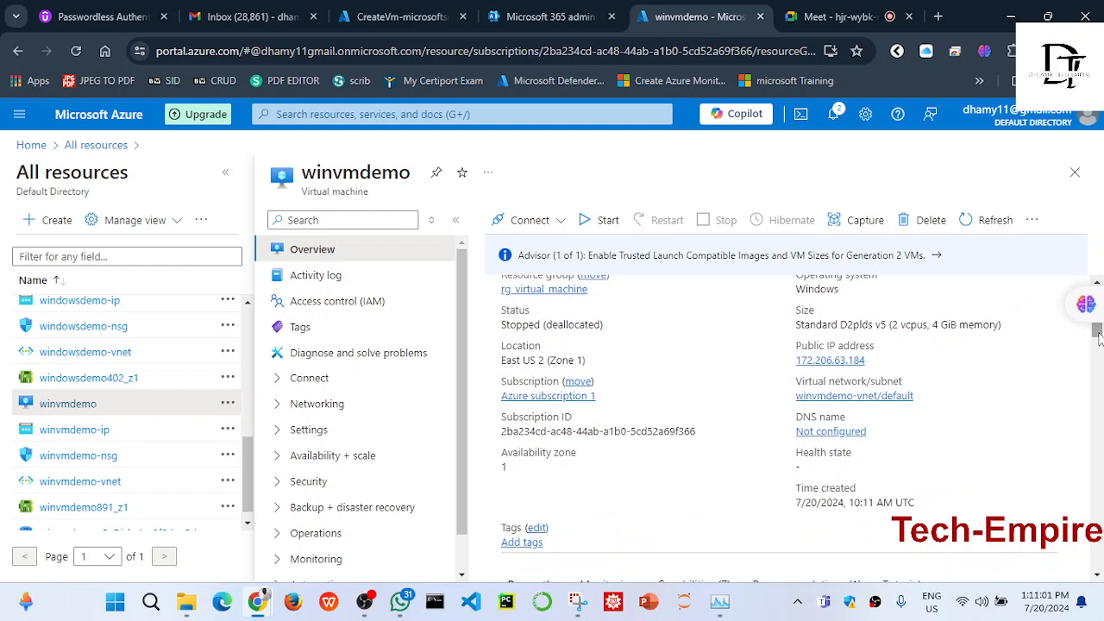
left_click_drag(1098, 334, 1098, 367)
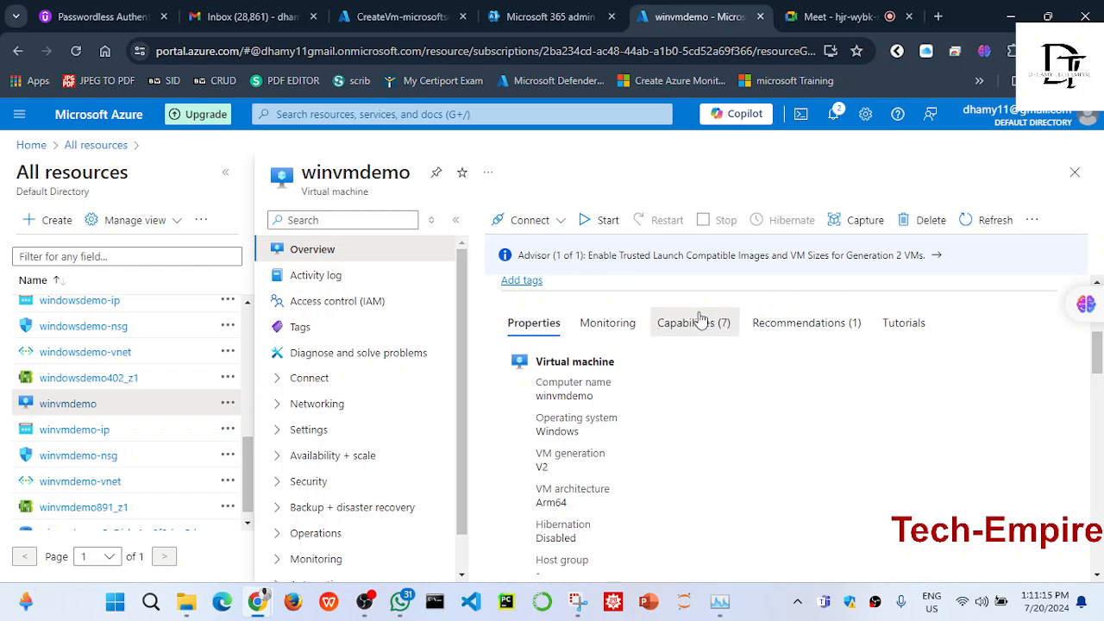
left_click(810, 326)
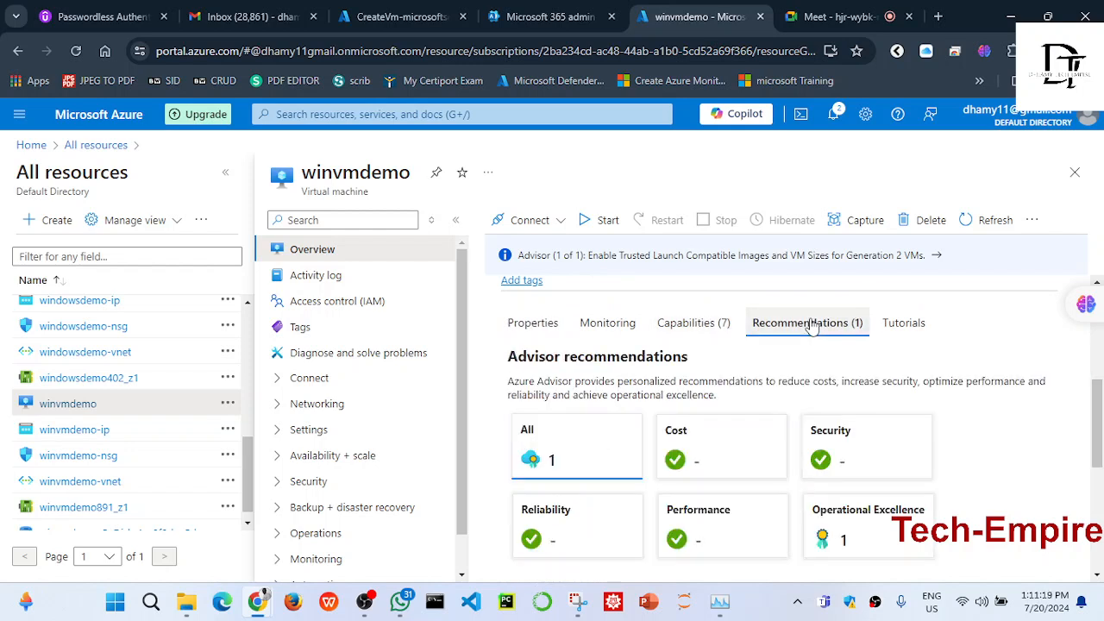
left_click_drag(1100, 470, 1098, 504)
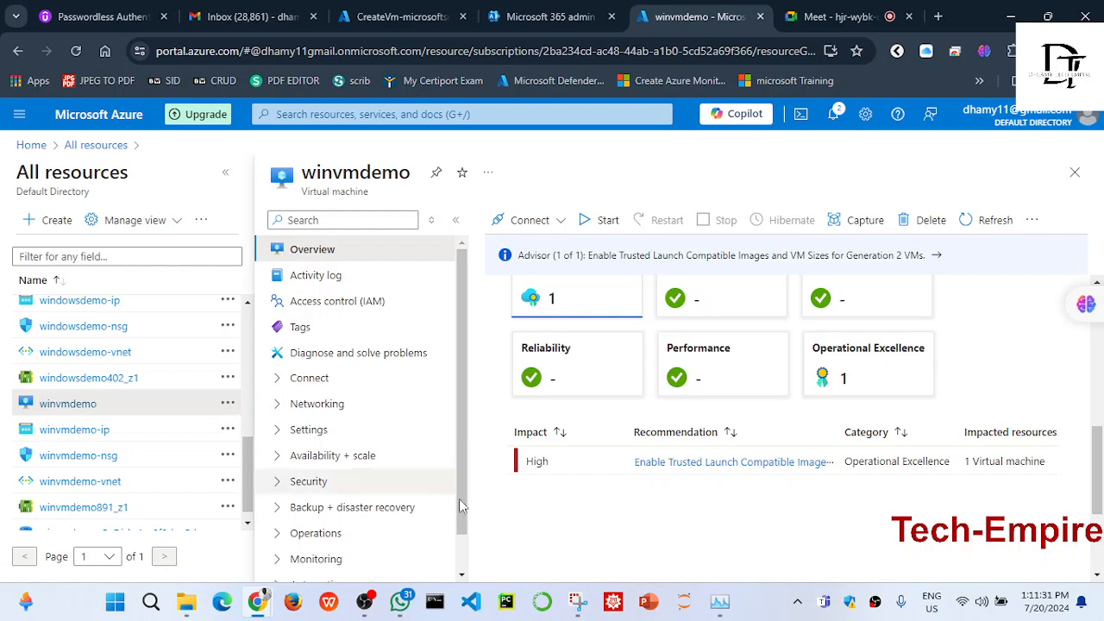
left_click(698, 463)
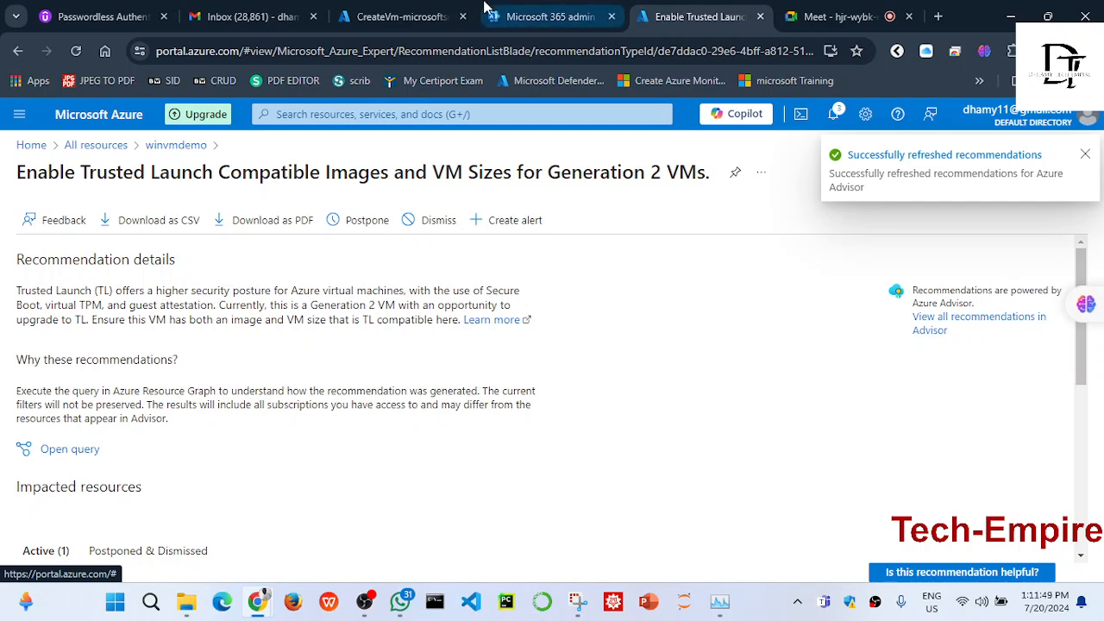
- Check the SQL Server deployment's status, and select winvmdemo in the recommendation's impacted resources and open its UpgradeToTrustedLaunch guidance
left_click(369, 26)
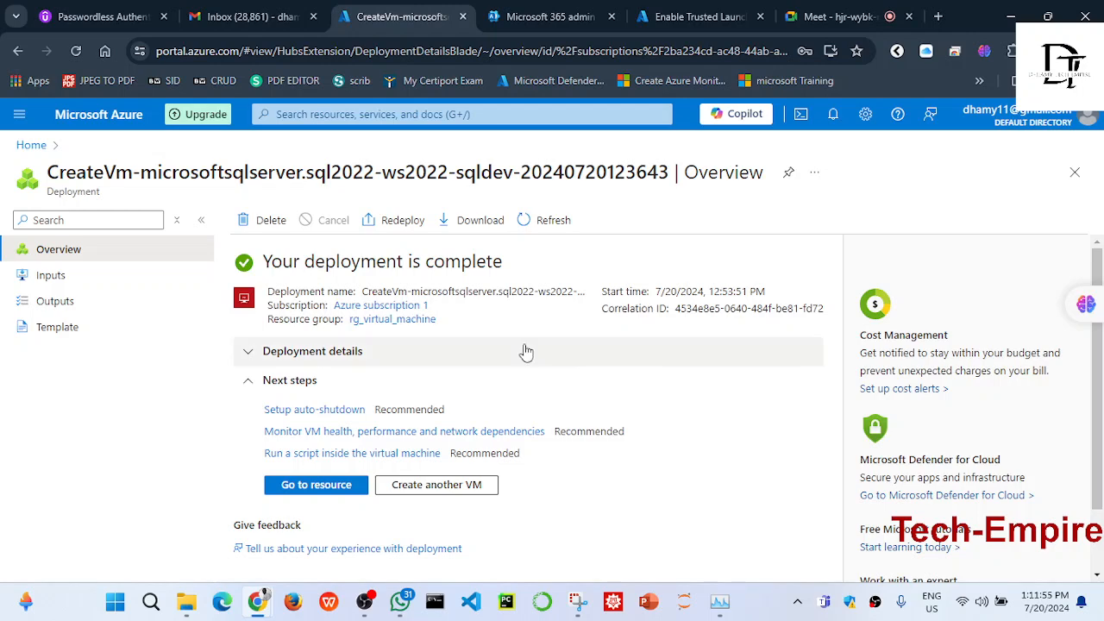
left_click(700, 23)
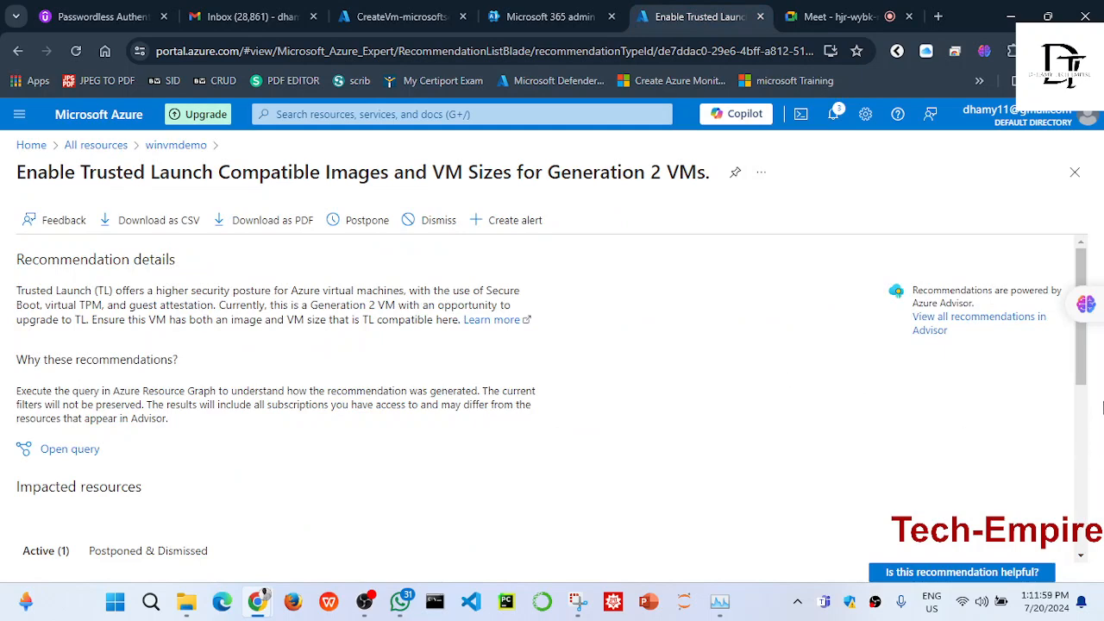
left_click_drag(1082, 365, 1088, 434)
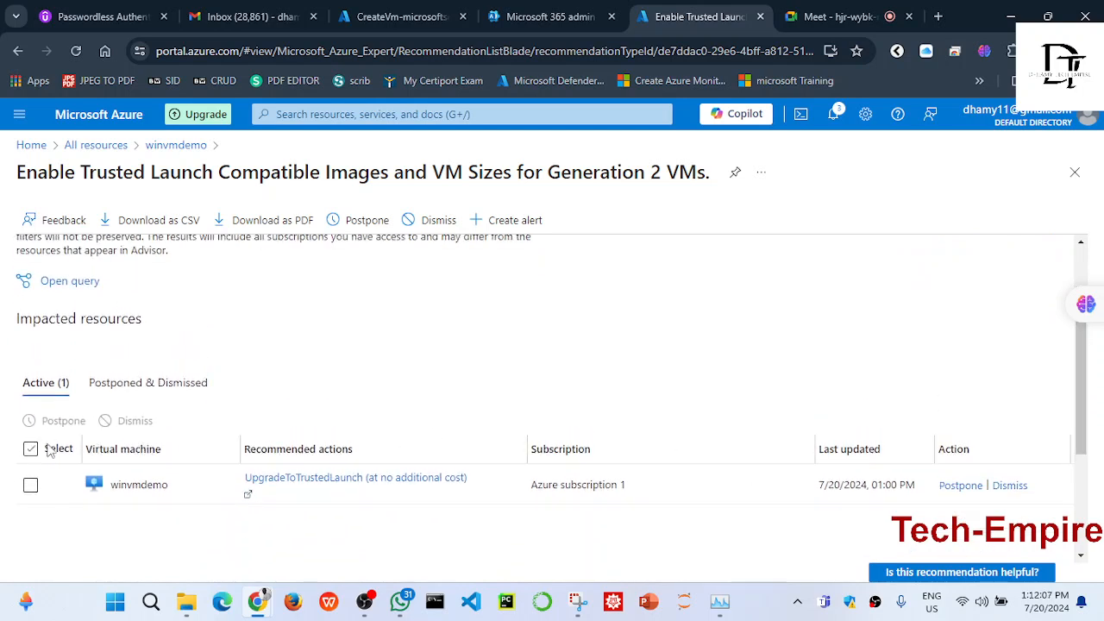
left_click(31, 485)
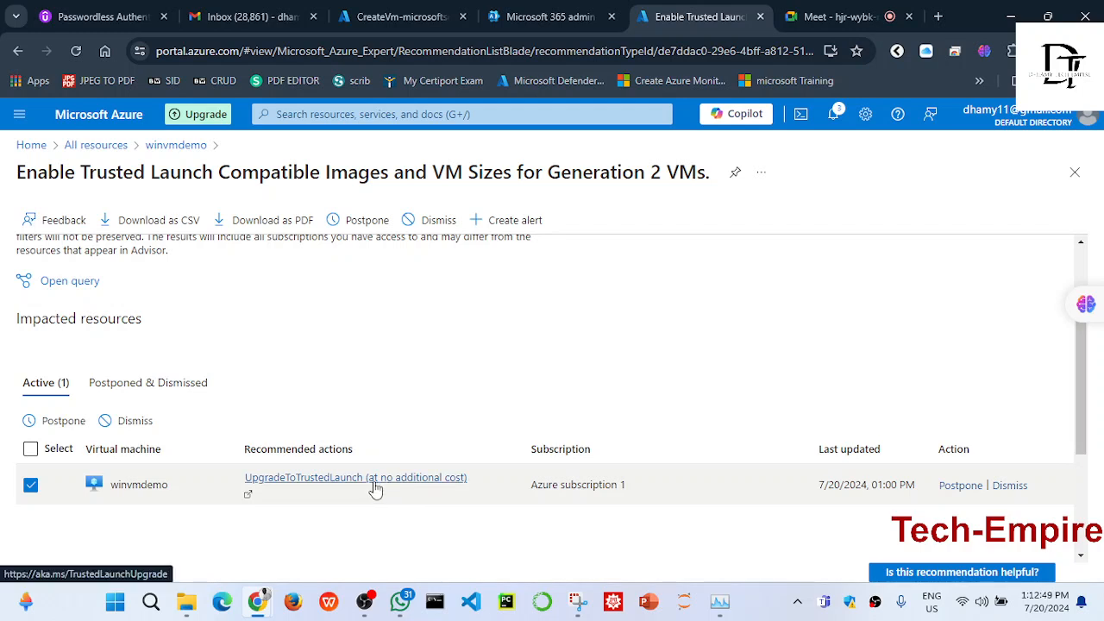
left_click(437, 480)
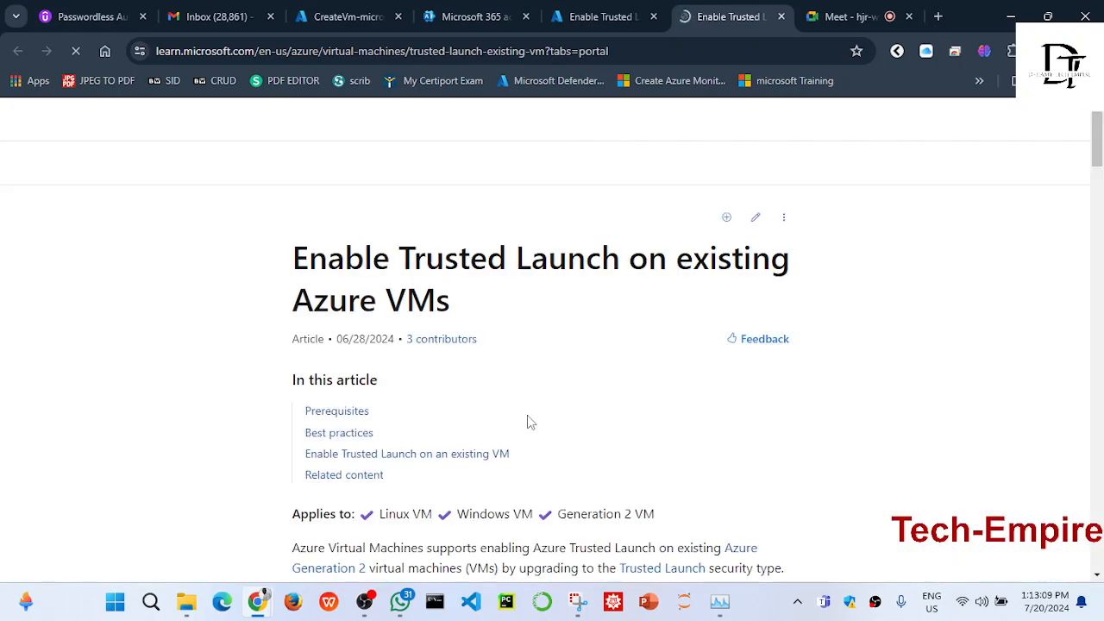
- Read the portal instructions for enabling Trusted Launch on an existing VM, from stopping the VM to choosing its security type
left_click_drag(1099, 134, 1098, 285)
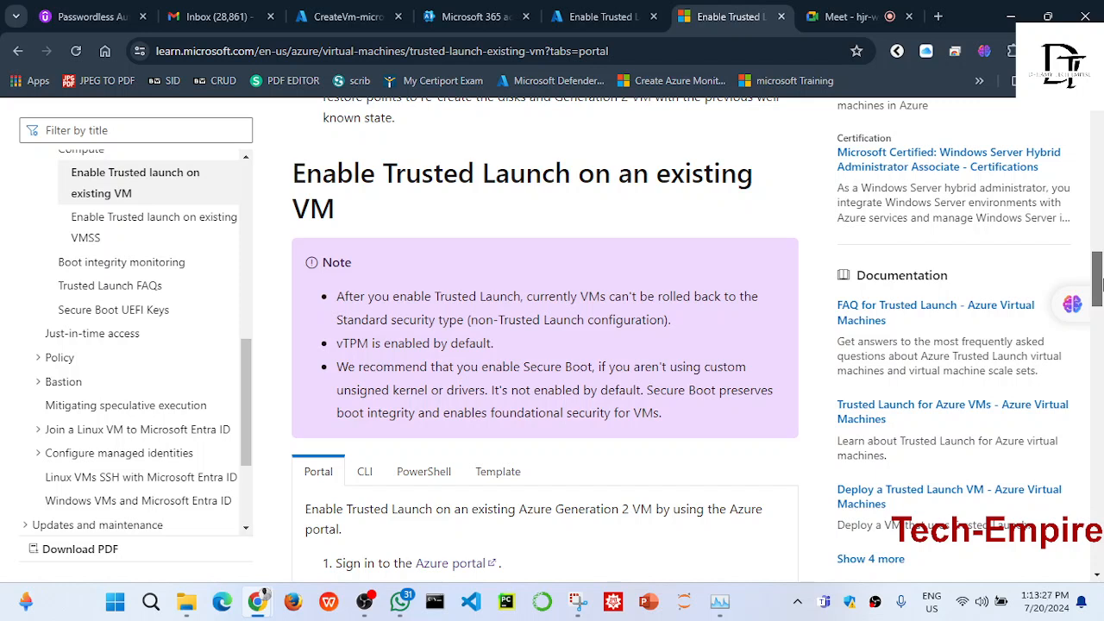
left_click_drag(1097, 285, 1097, 319)
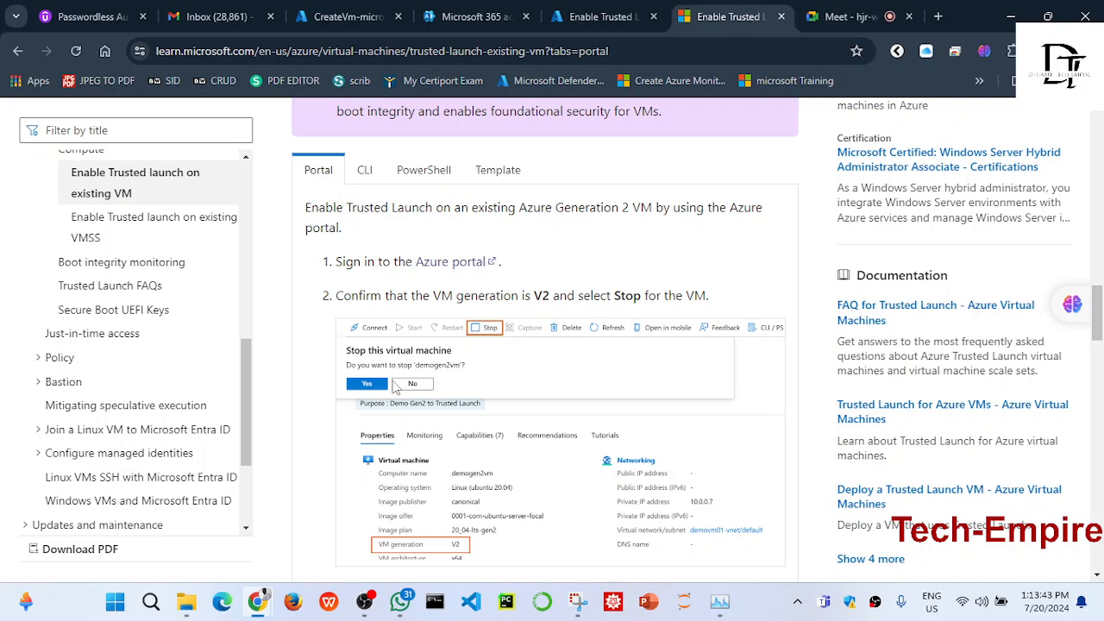
left_click_drag(1097, 328, 1098, 346)
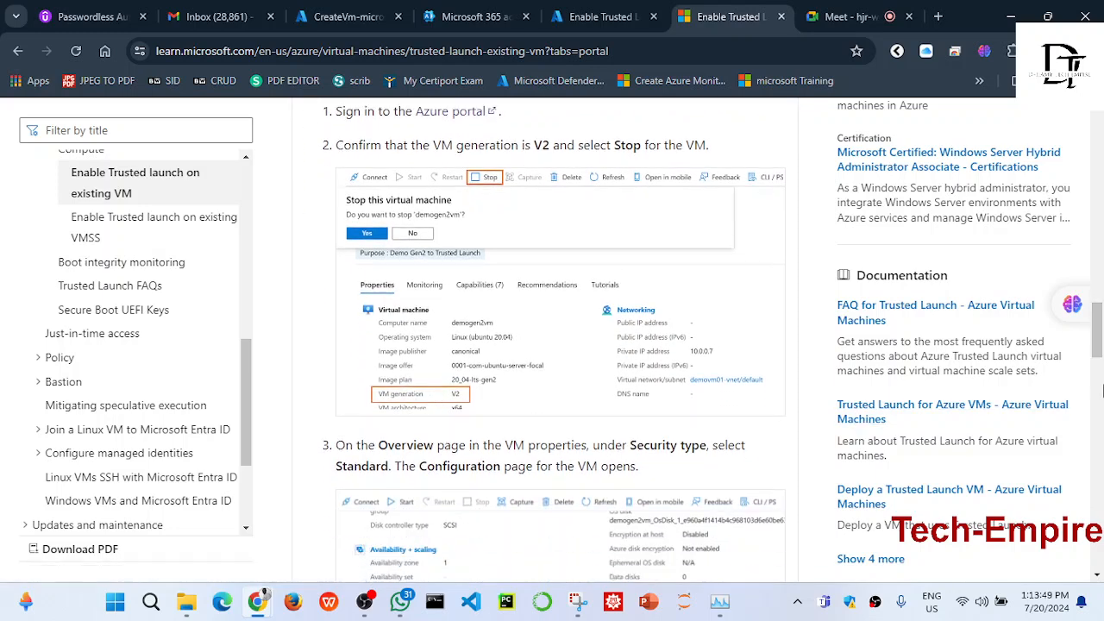
left_click_drag(1099, 345, 1100, 368)
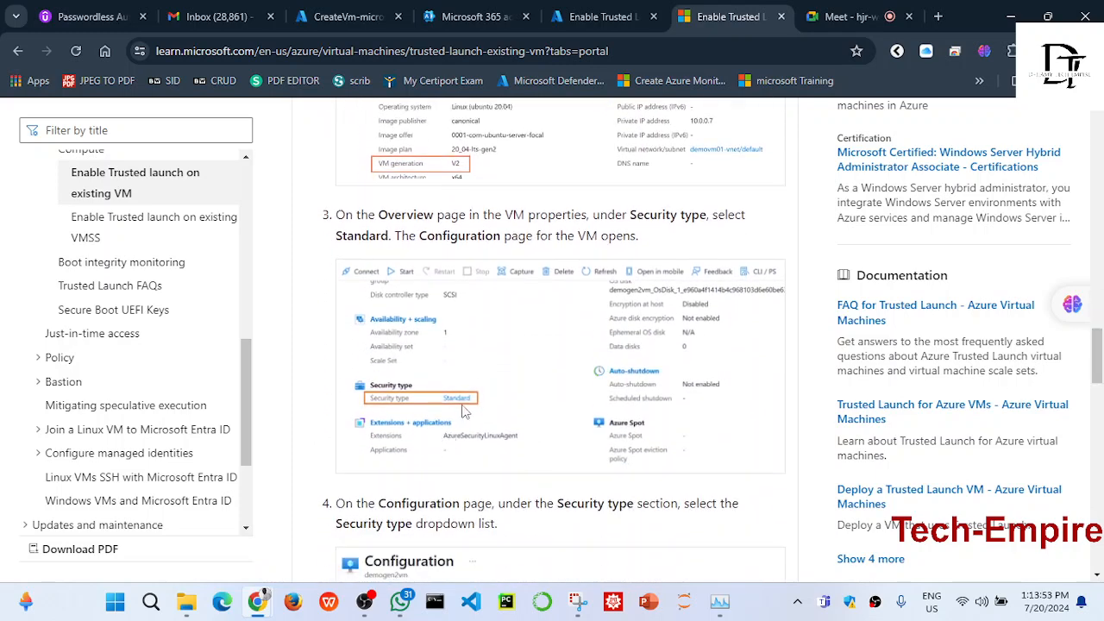
left_click_drag(1099, 378, 1100, 403)
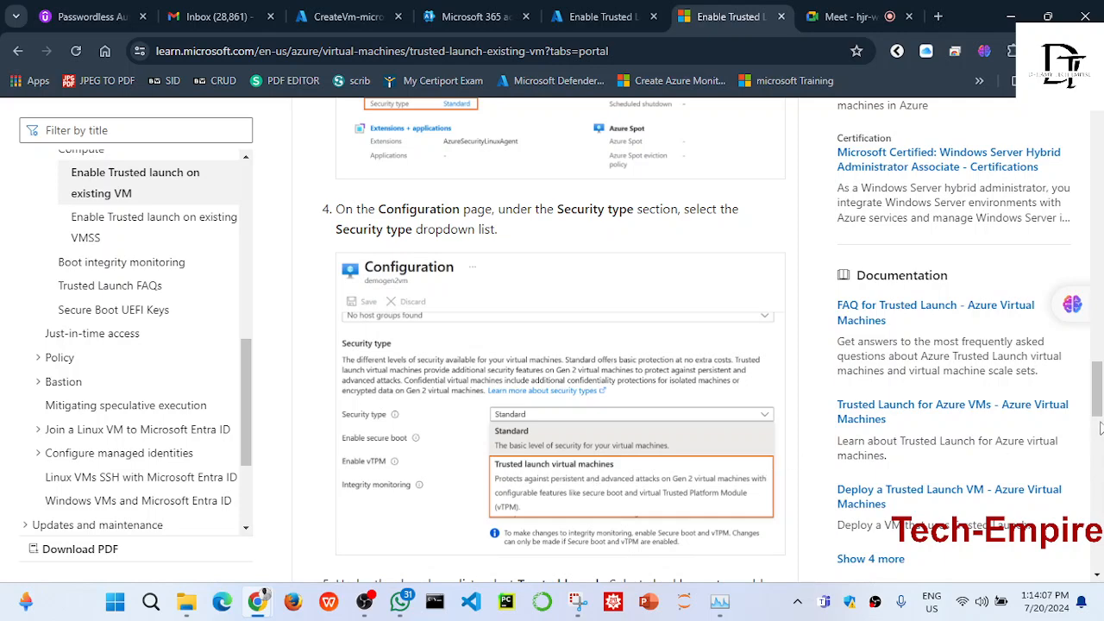
scroll(1099, 395, "up", 1)
left_click_drag(1099, 395, 1100, 386)
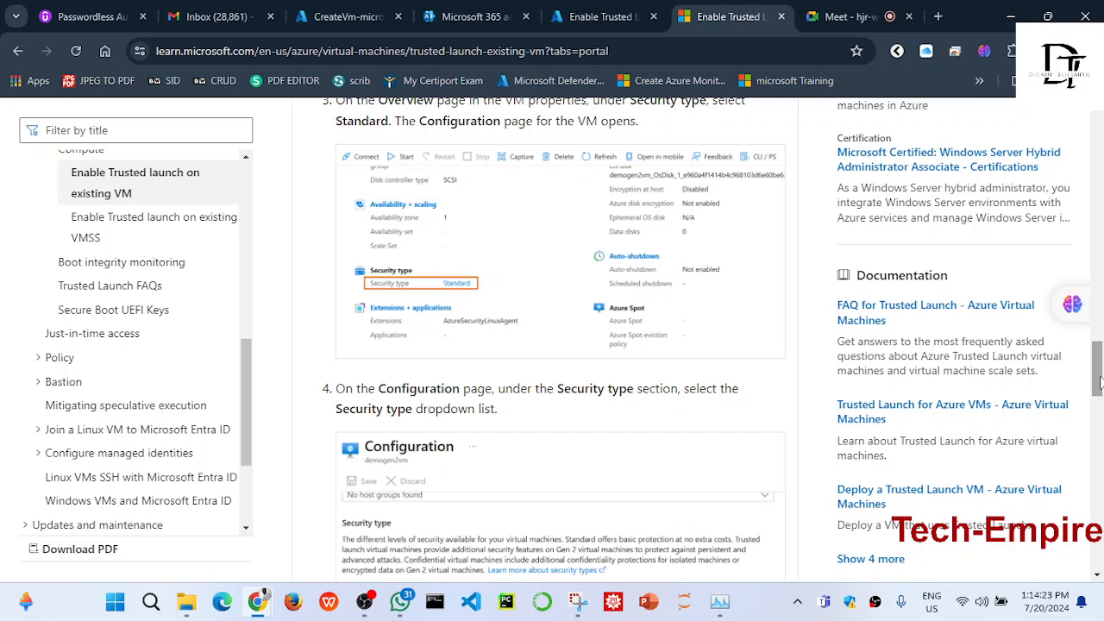
left_click_drag(1098, 379, 1098, 371)
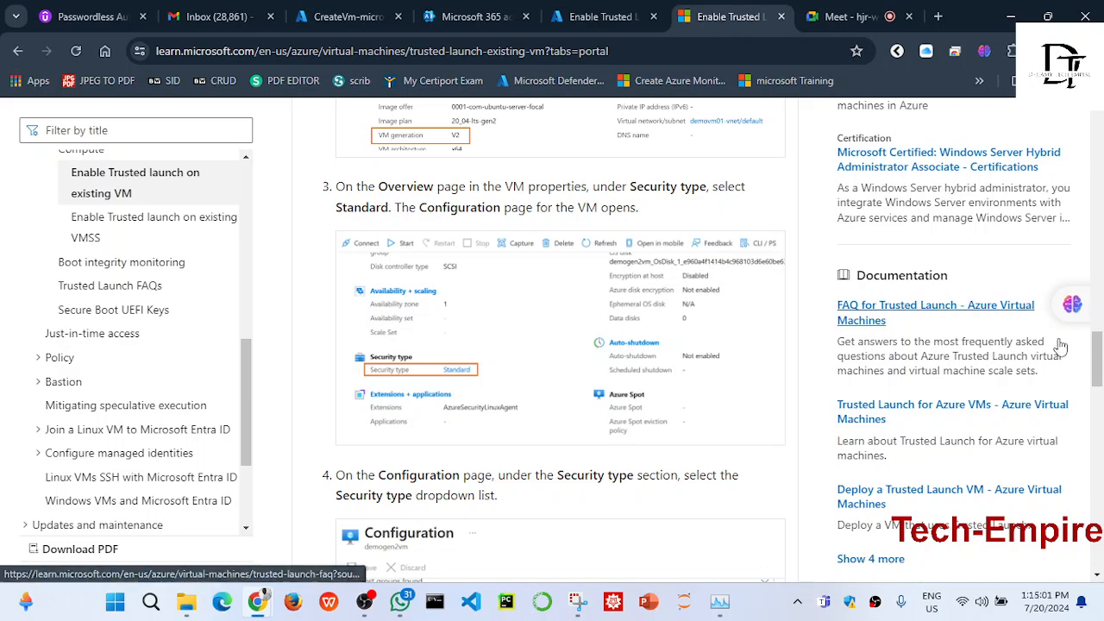
left_click_drag(1098, 351, 1099, 394)
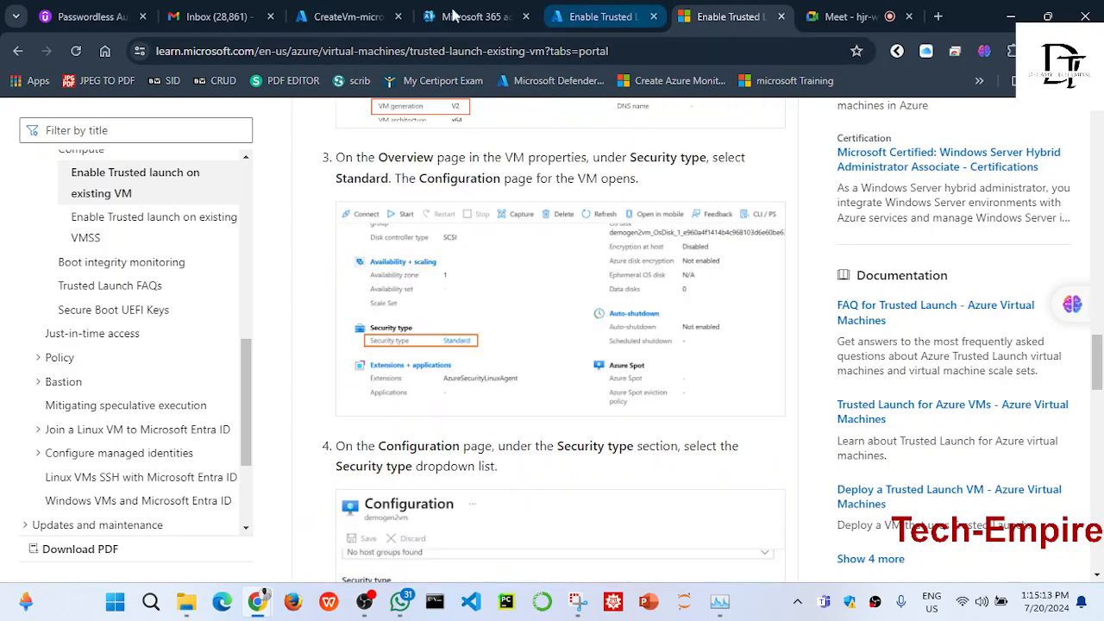
- Open the vmsql resource from its deployment page and examine its essentials, security type, disk and auto-shutdown properties
left_click(360, 17)
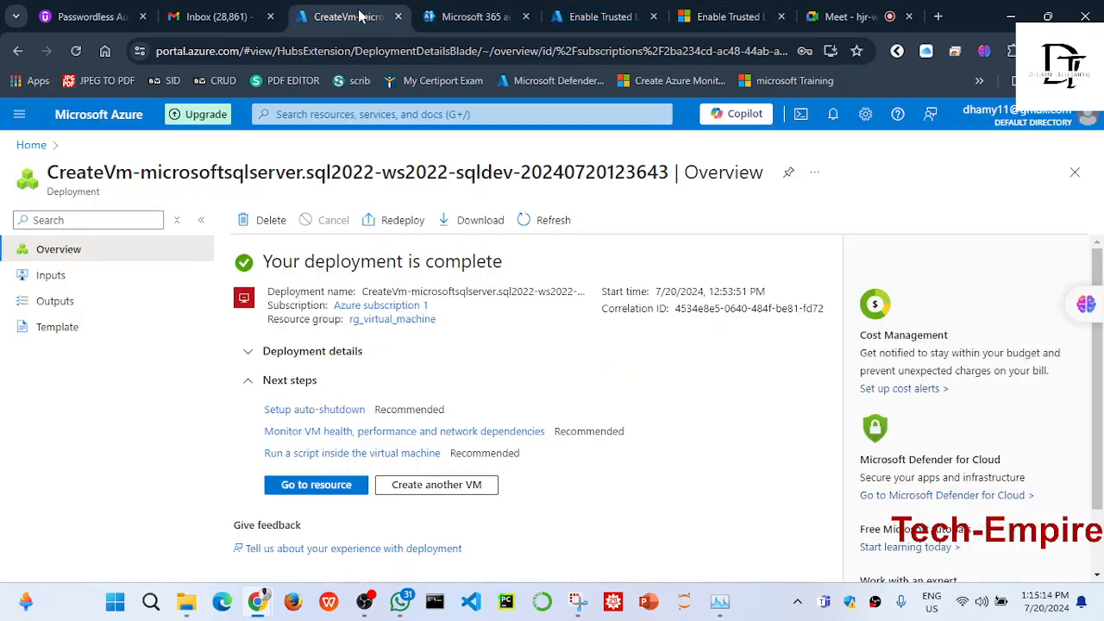
left_click(325, 490)
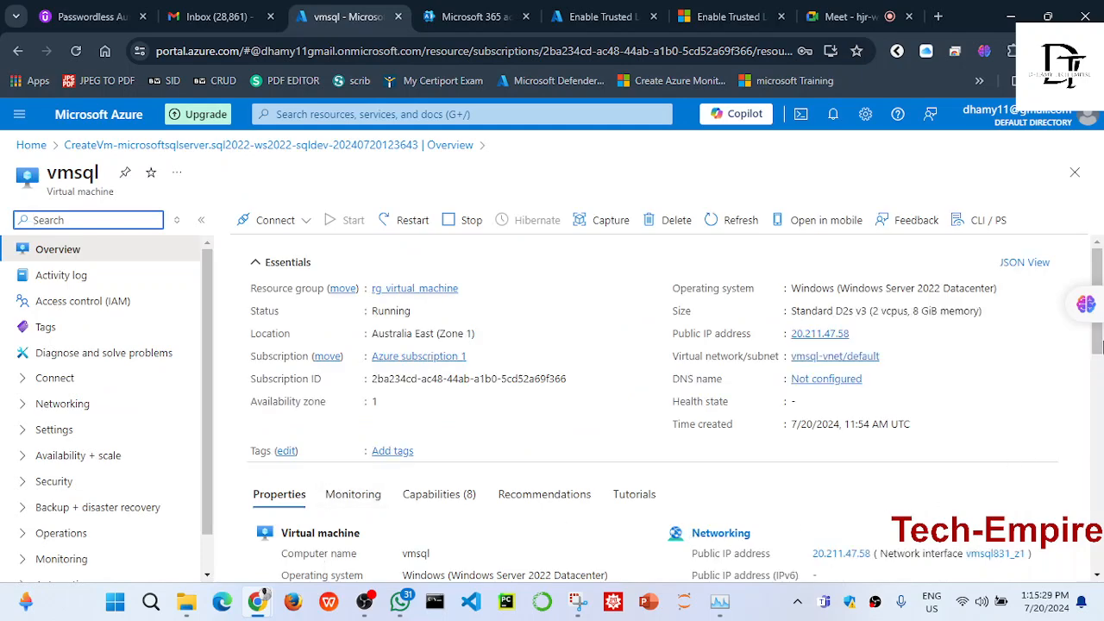
mouse_move(1099, 345)
left_mouse_down()
mouse_move(1099, 565)
mouse_move(1101, 551)
left_mouse_up()
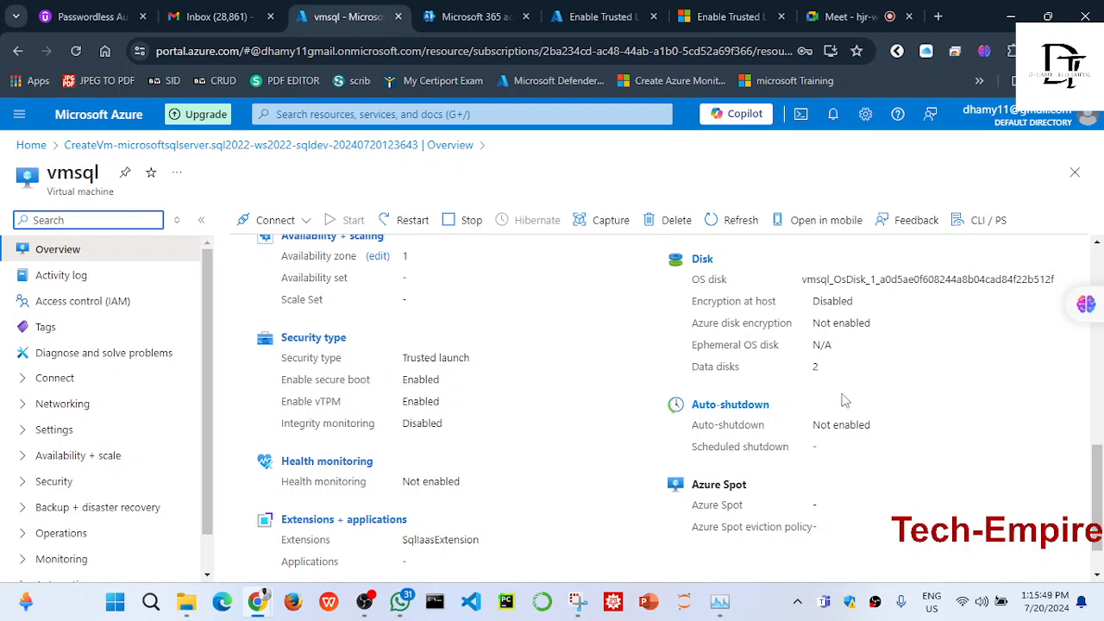
left_click(1097, 485)
right_click(1096, 486)
- Compare the article's security type step with vmsql's properties and open vmsql's security type configuration
left_click(714, 11)
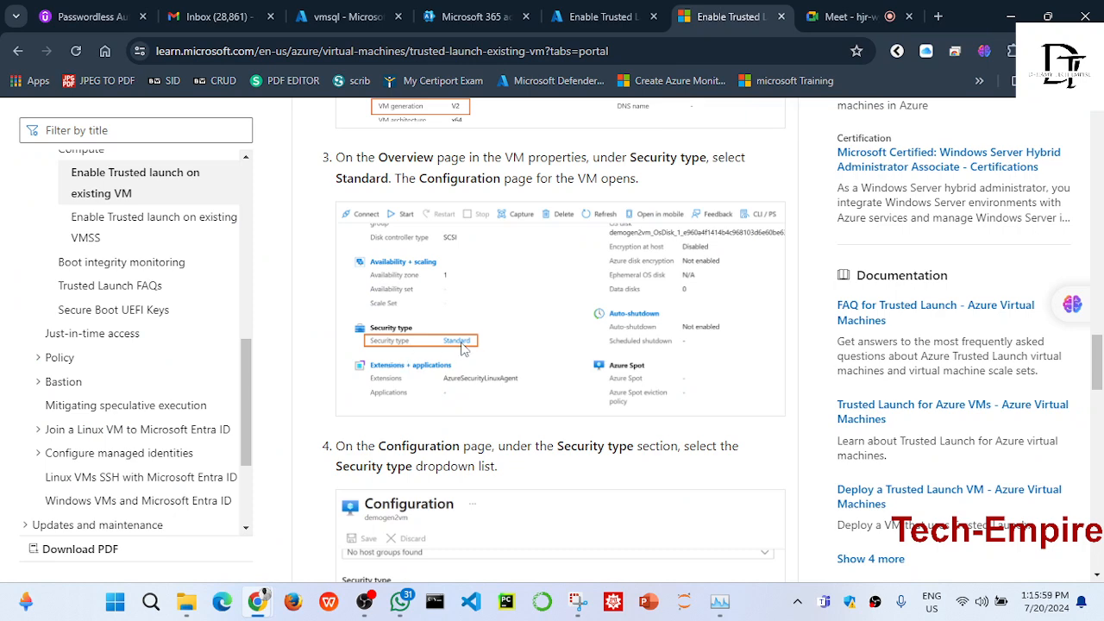
left_click(336, 22)
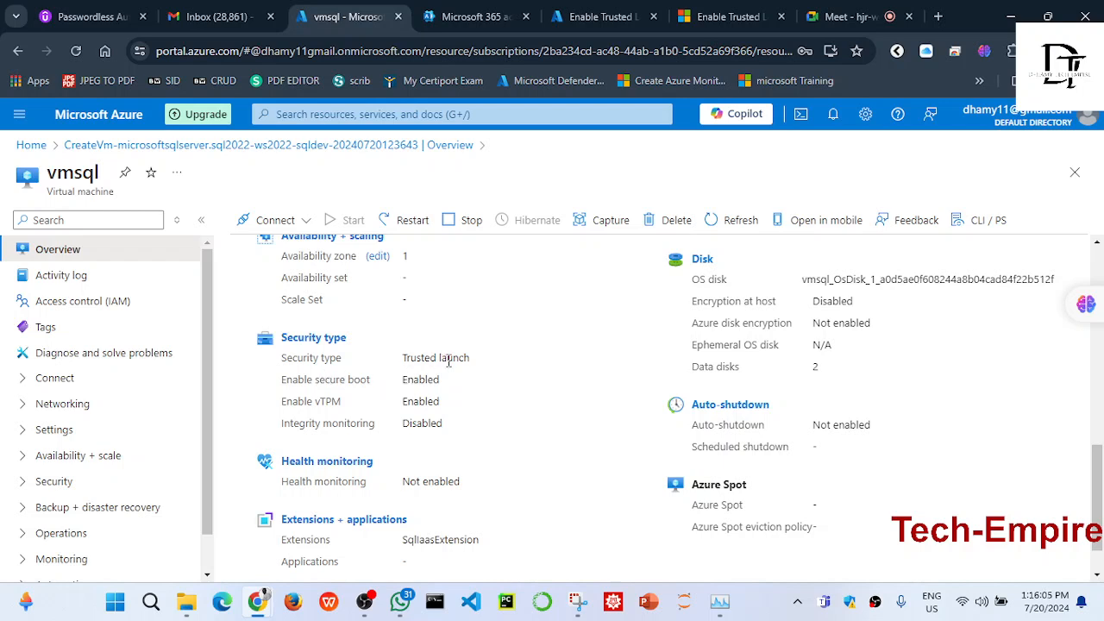
left_click(289, 338)
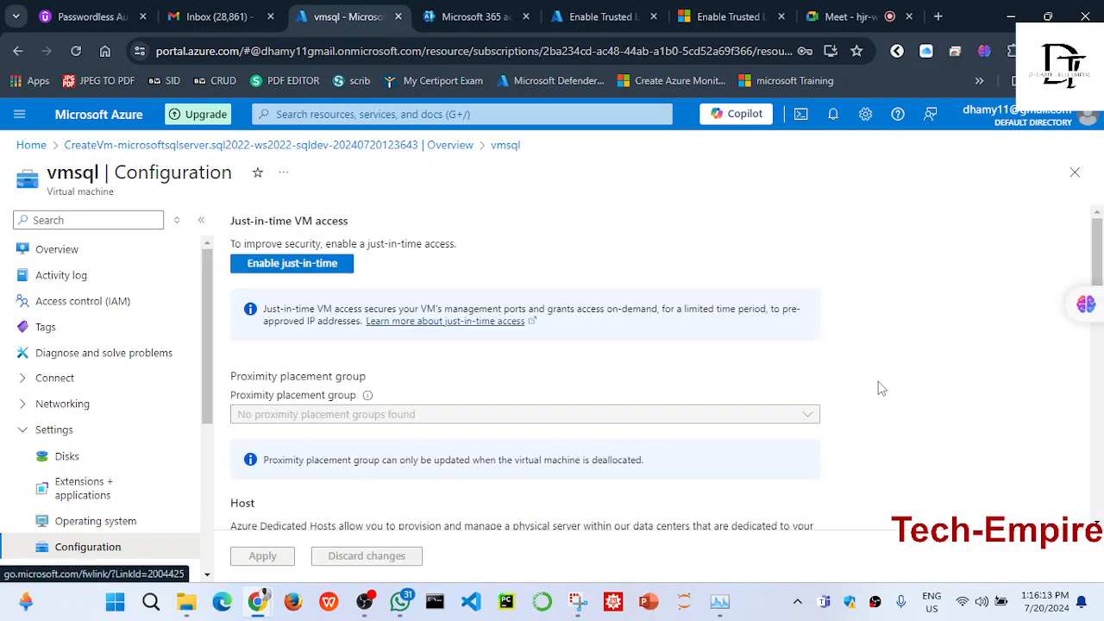
- Turn on integrity monitoring in the Security type section of vmsql's configuration
left_click_drag(1097, 267, 1100, 395)
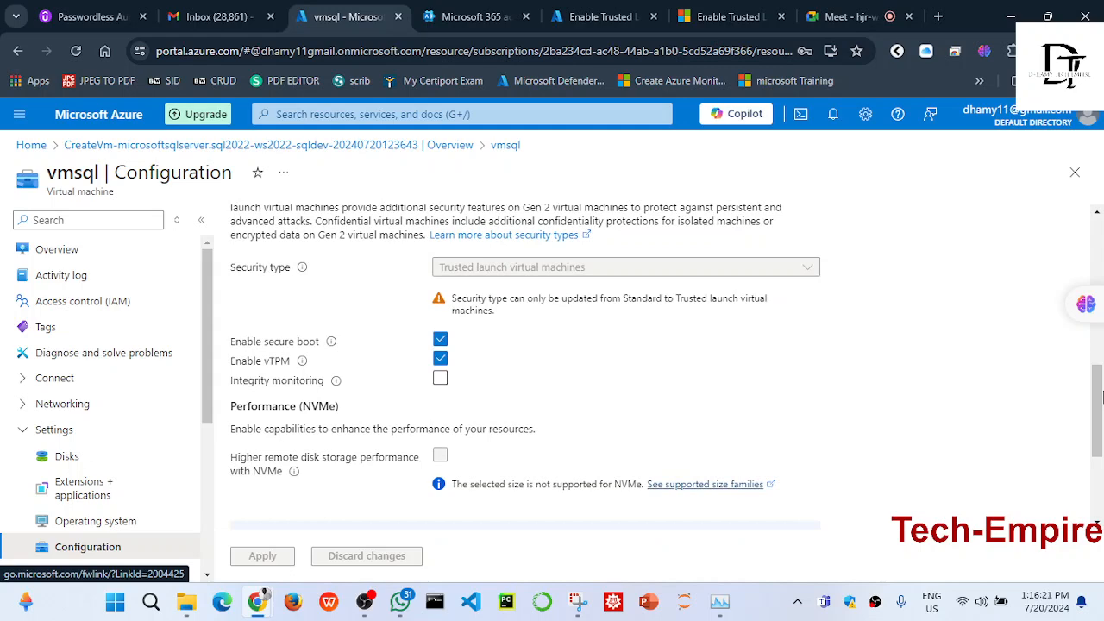
mouse_move(1100, 395)
left_mouse_down()
mouse_move(1100, 465)
mouse_move(1100, 356)
mouse_move(1098, 380)
left_mouse_up()
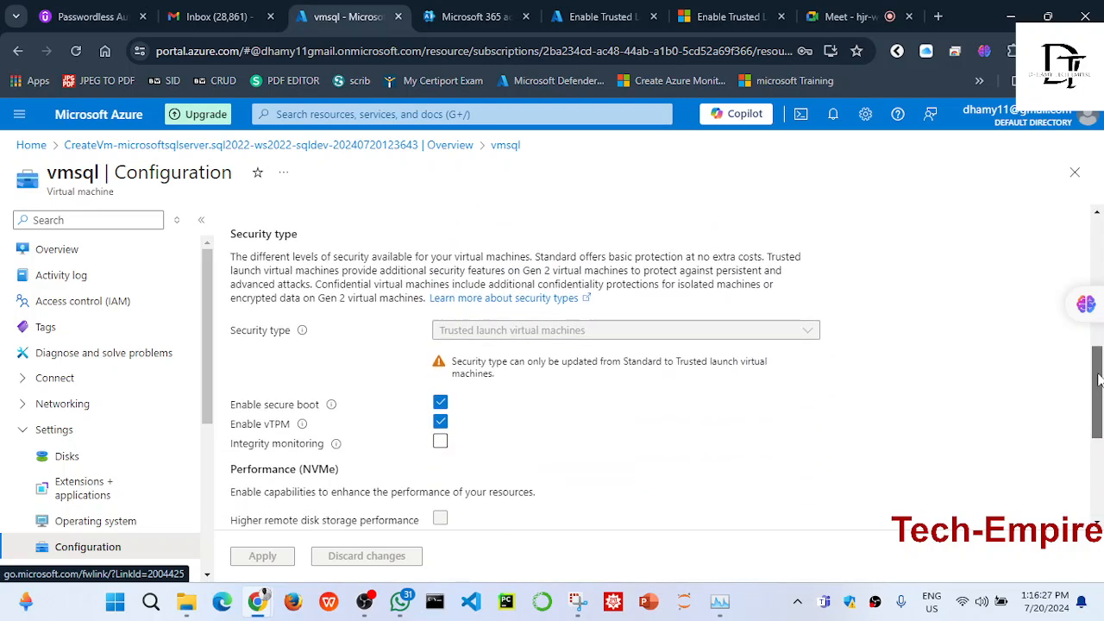
left_click(440, 442)
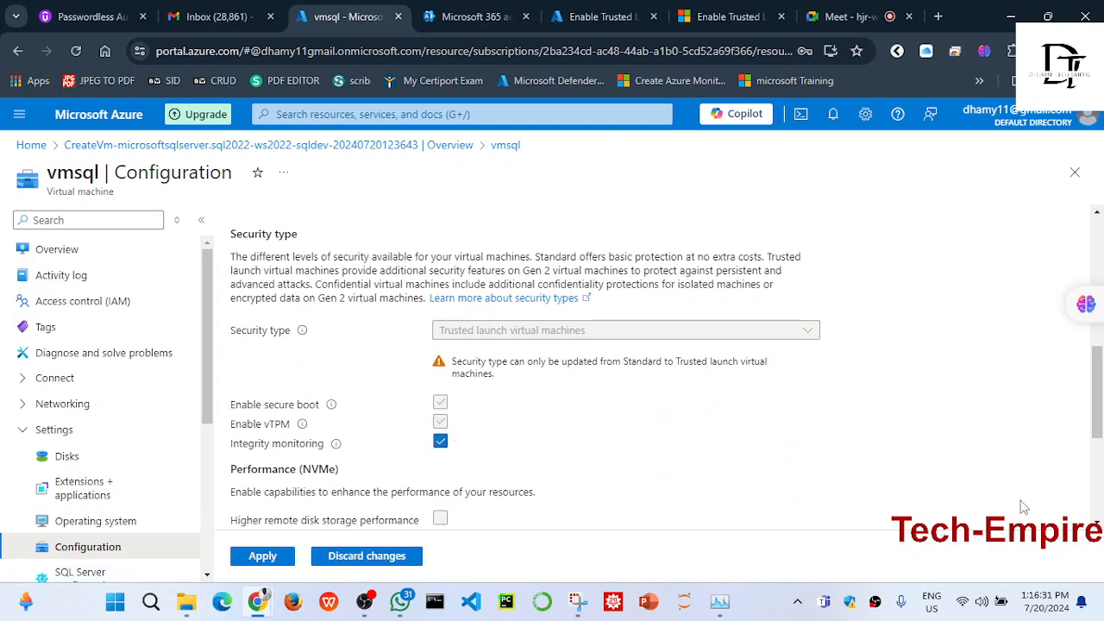
- Enable just-in-time VM access for vmsql, then apply the pending configuration changes and check their progress in the notifications
left_click_drag(1101, 412, 1099, 278)
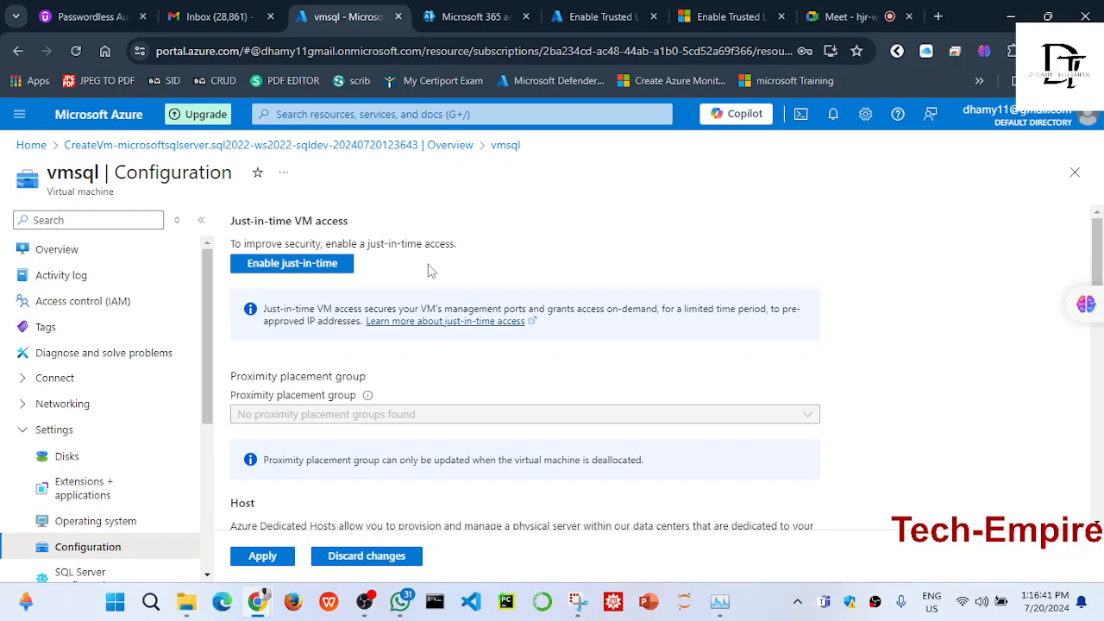
left_click(316, 264)
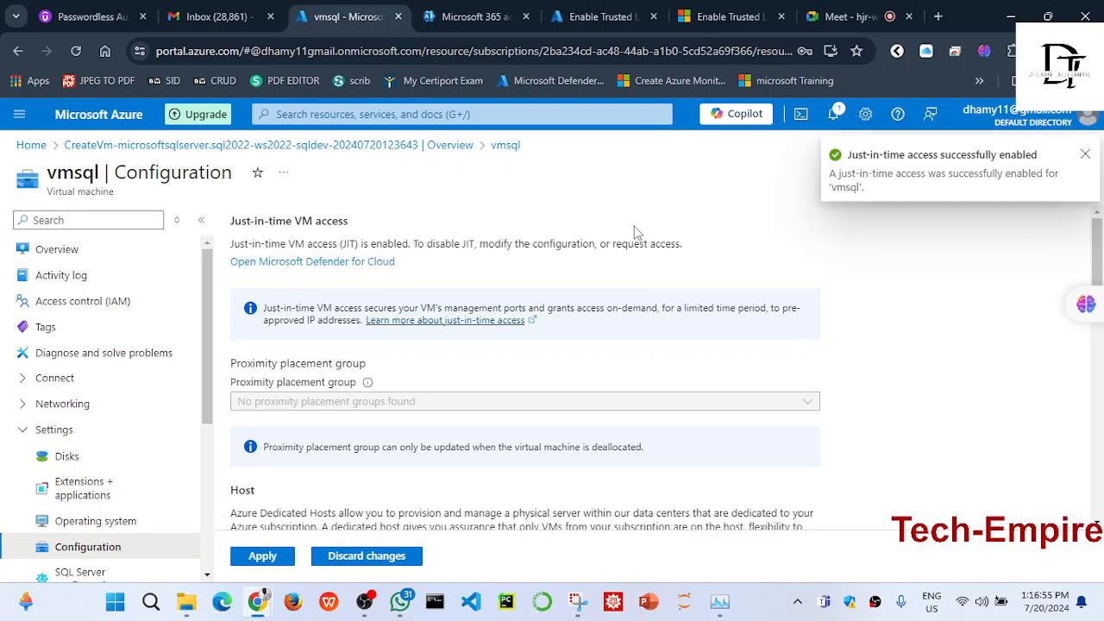
left_click(267, 557)
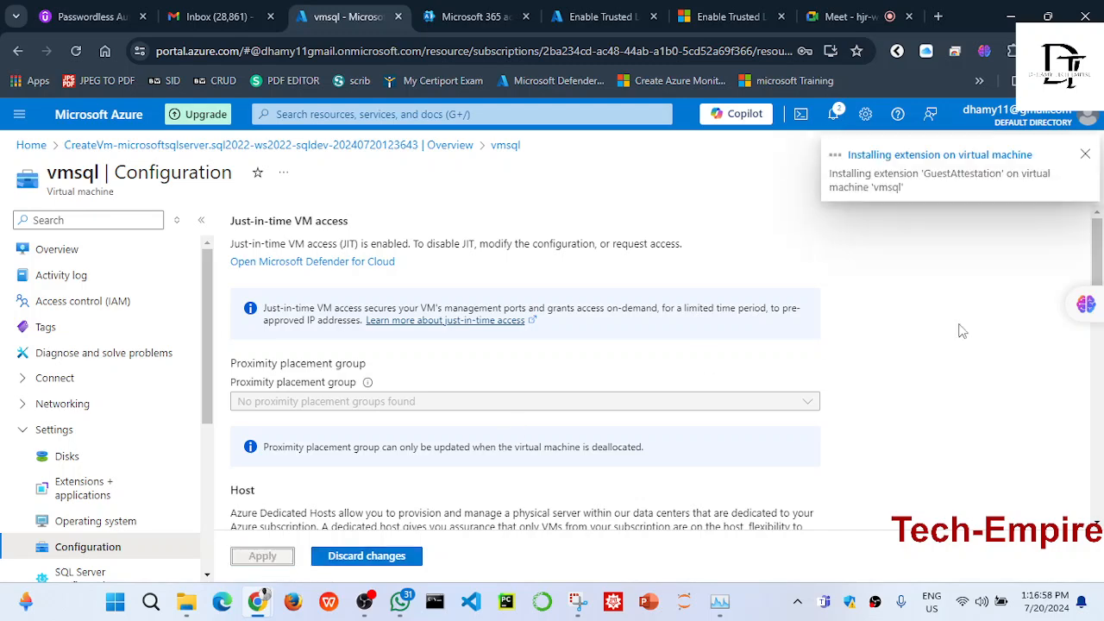
mouse_move(1097, 259)
left_mouse_down()
mouse_move(1094, 511)
mouse_move(1095, 250)
left_mouse_up()
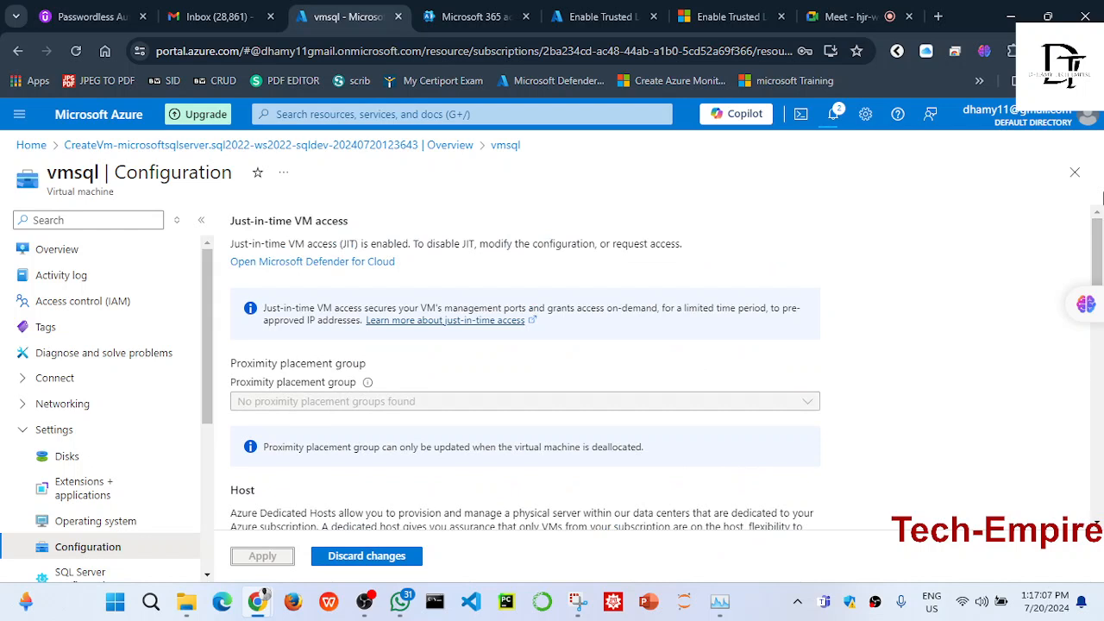
left_click(835, 113)
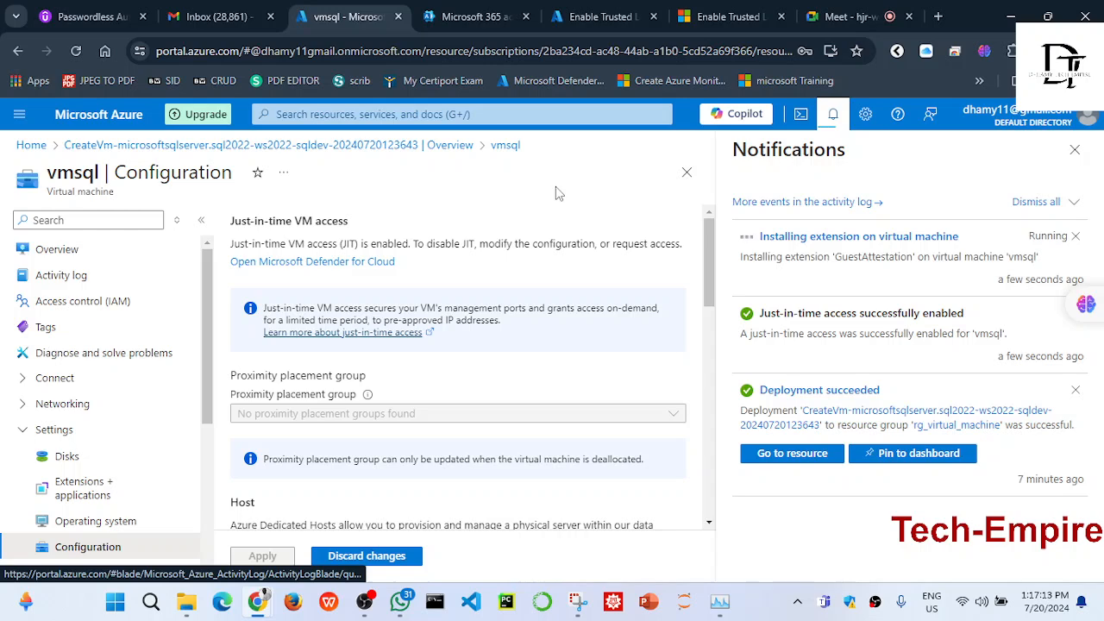
- Return from the Trusted Launch recommendation to winvmdemo's overview and expand the VM's Security section
left_click(598, 19)
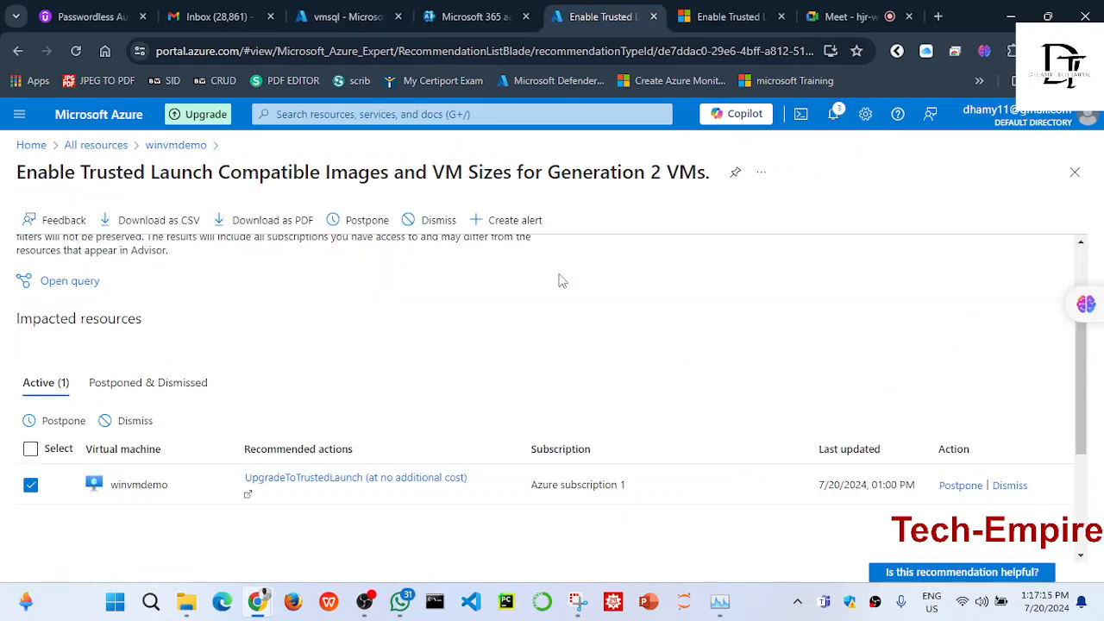
mouse_move(1093, 414)
left_mouse_down()
mouse_move(1089, 467)
mouse_move(1086, 431)
left_mouse_up()
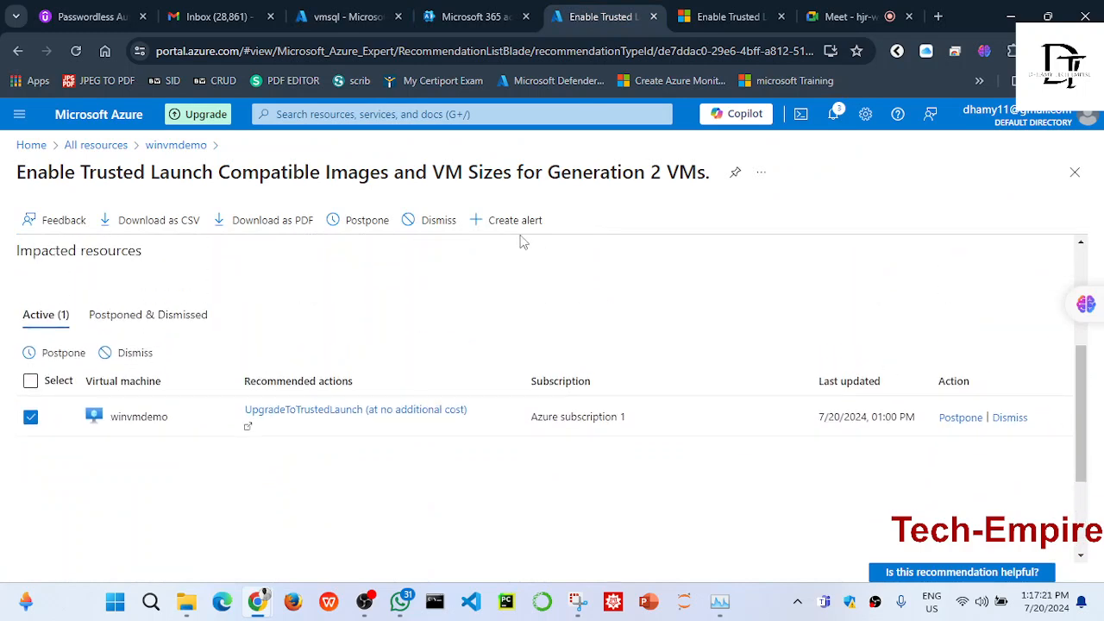
left_click(172, 146)
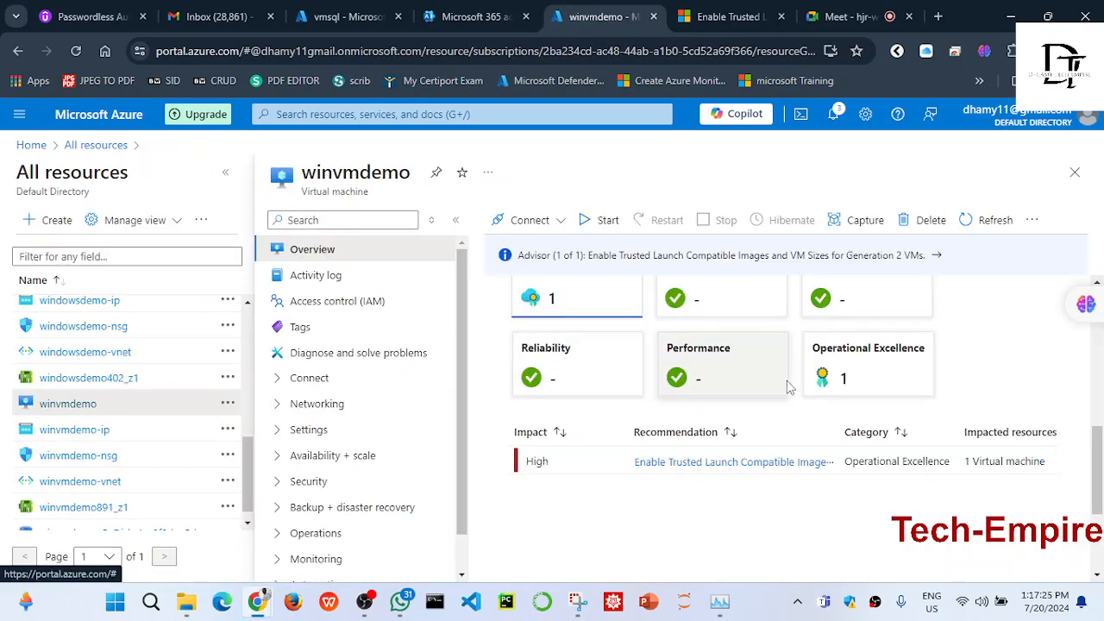
left_click_drag(1097, 468, 1100, 419)
left_click(335, 482)
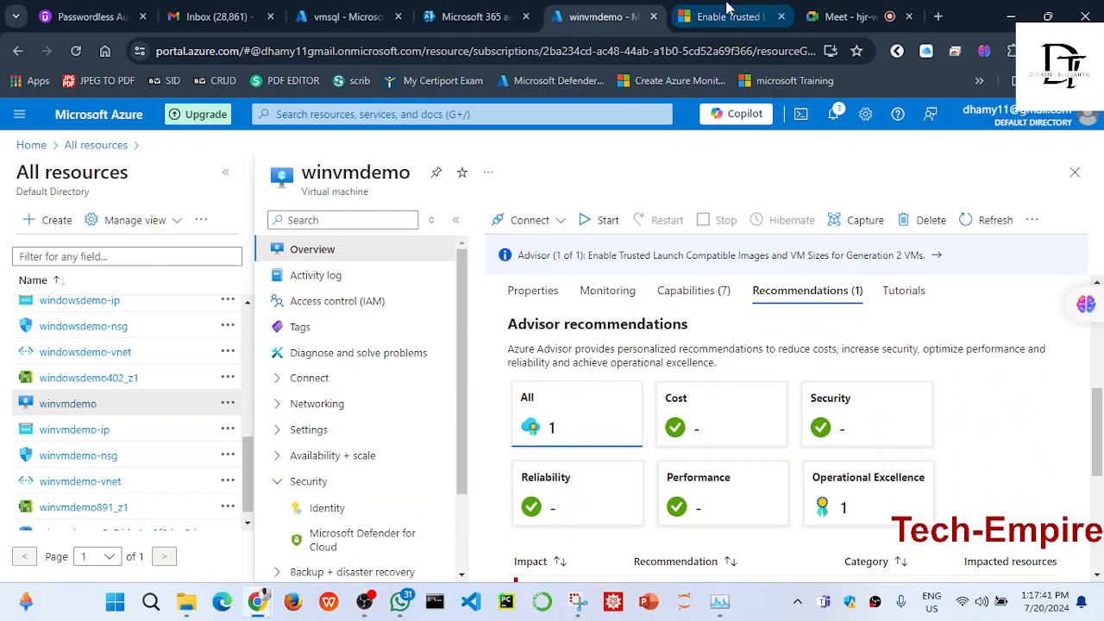
- Review the article's step on opening the security type setting, and open winvmdemo's Standard security type from its properties
left_click(740, 29)
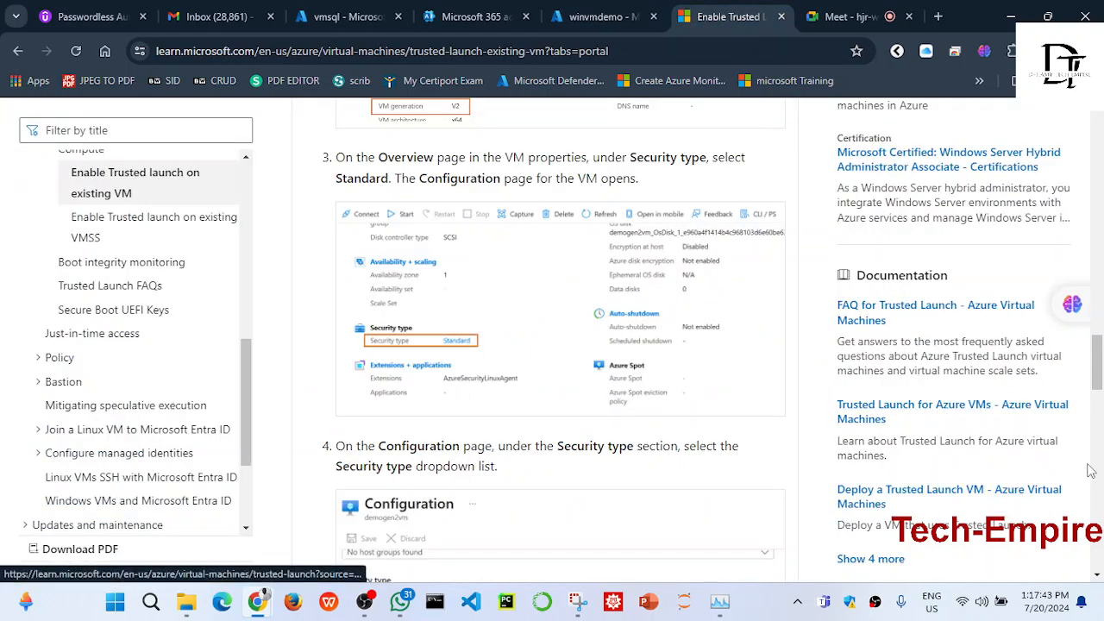
left_click_drag(1098, 377, 1098, 370)
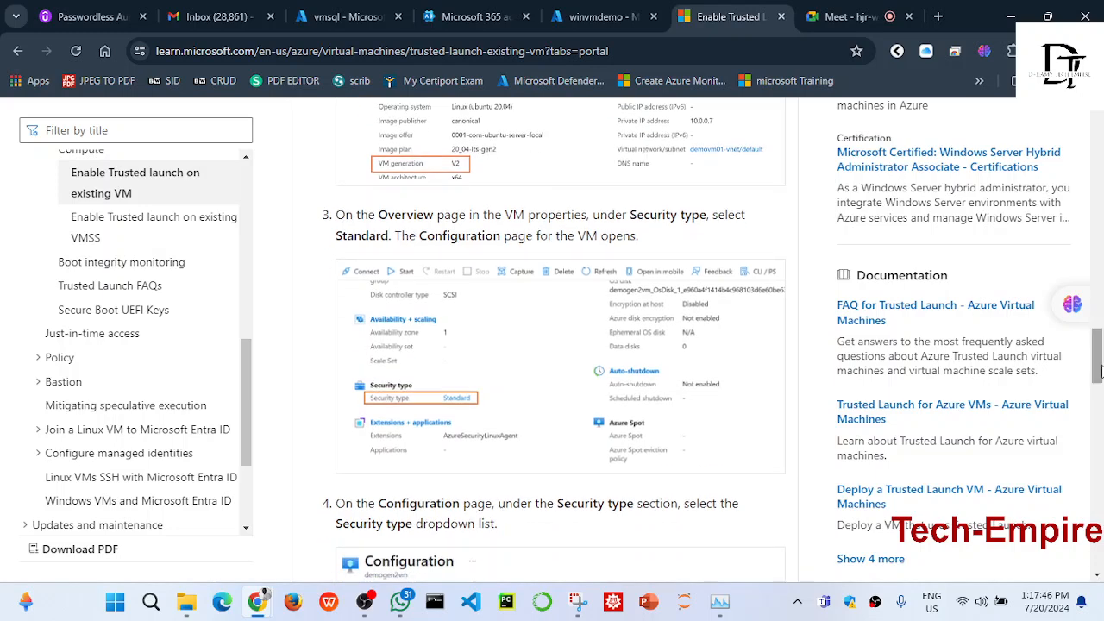
left_click(557, 23)
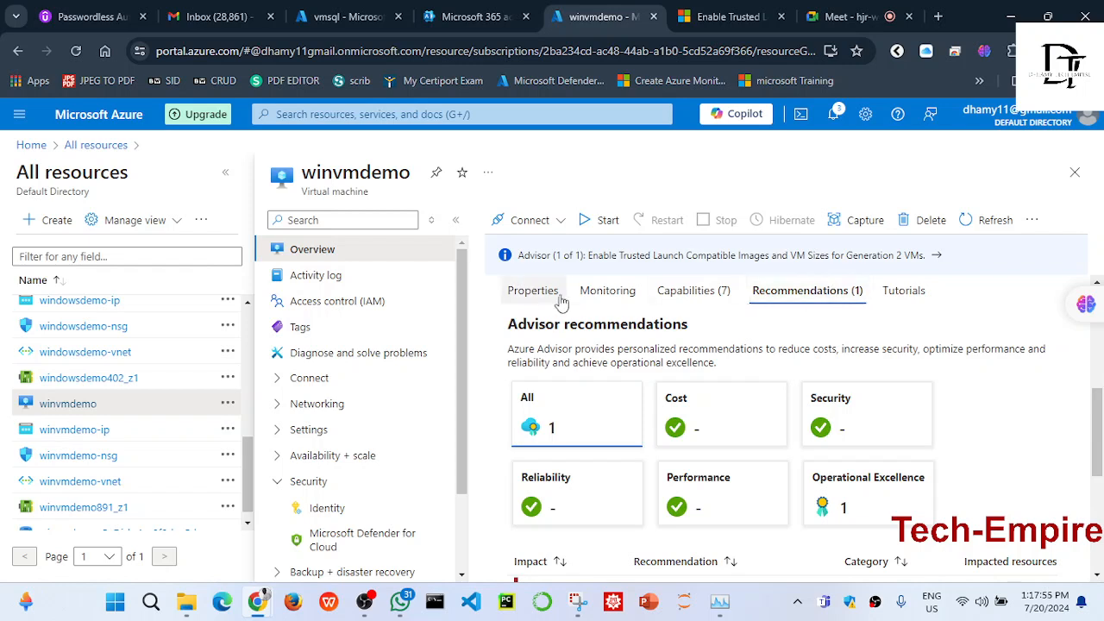
left_click(532, 294)
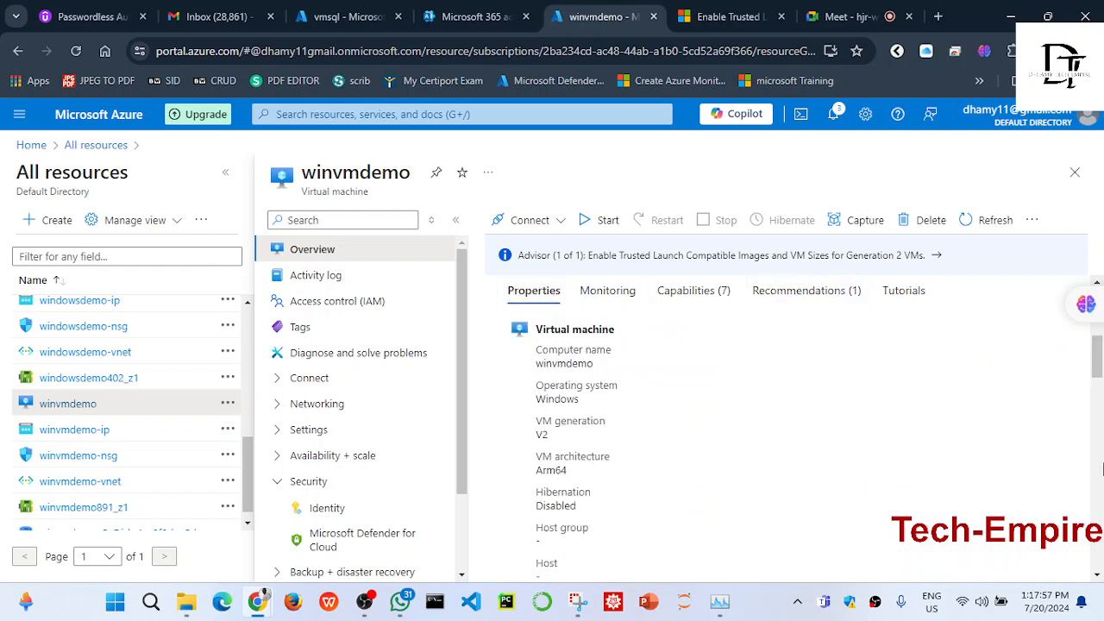
left_click_drag(1100, 341, 1099, 420)
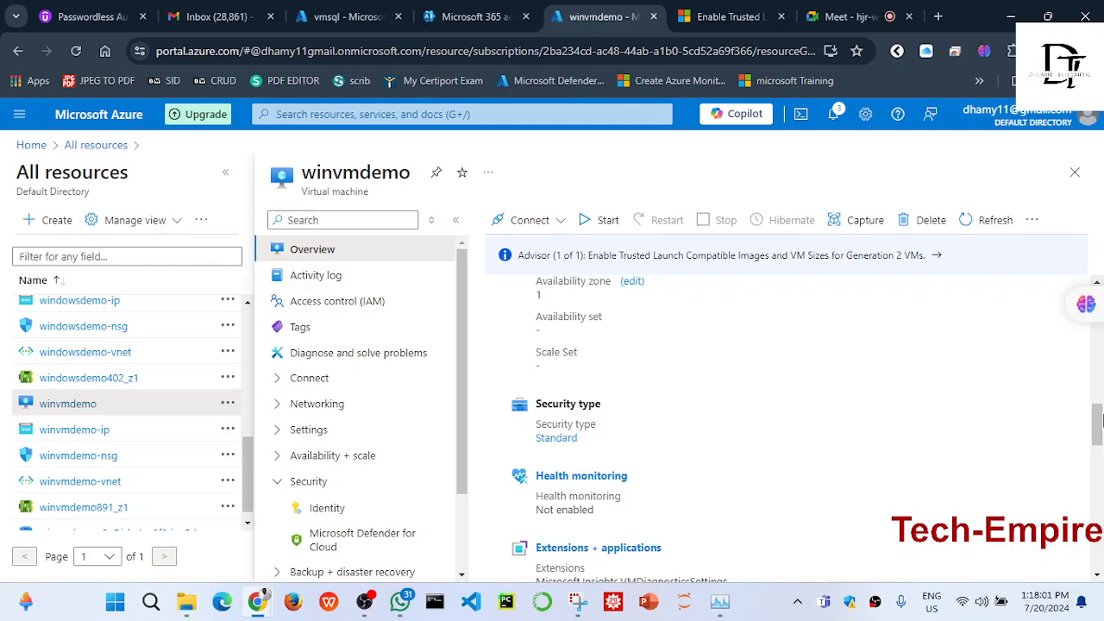
left_click(556, 438)
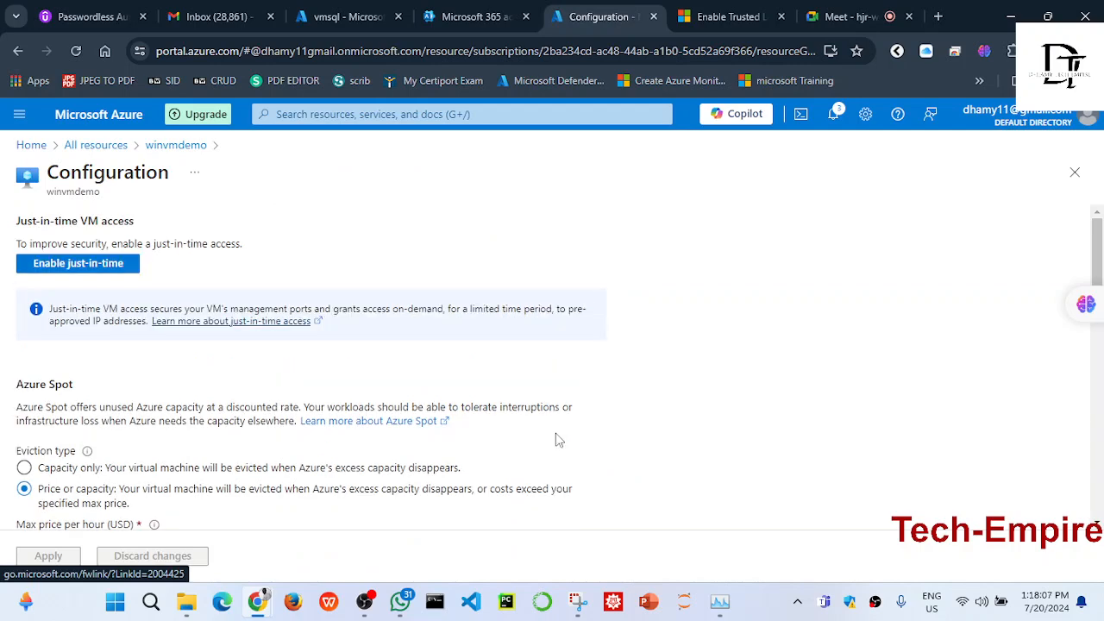
- Read the article's step 4 on choosing Trusted launch virtual machines as the security type on the Configuration page
left_click(716, 21)
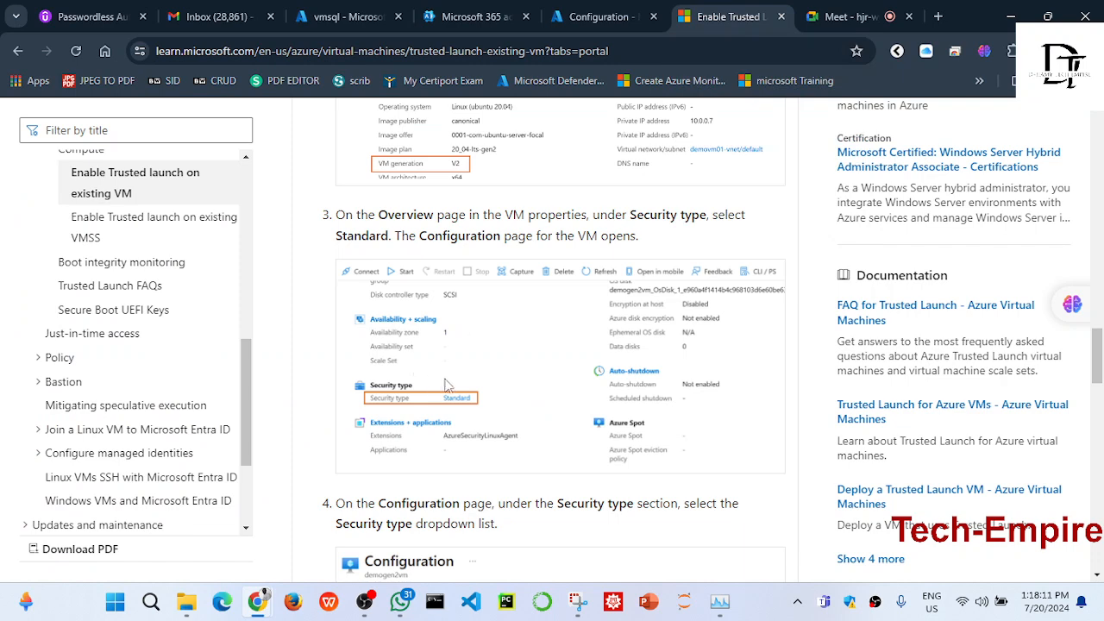
left_click_drag(1098, 353, 1100, 389)
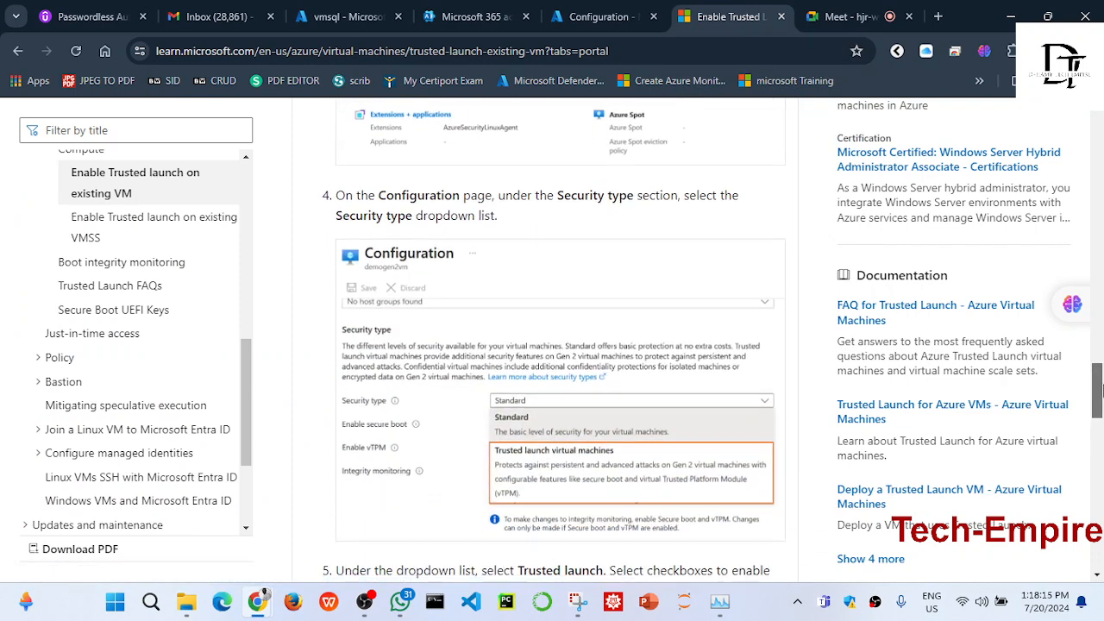
scroll(1055, 389, "up", 1)
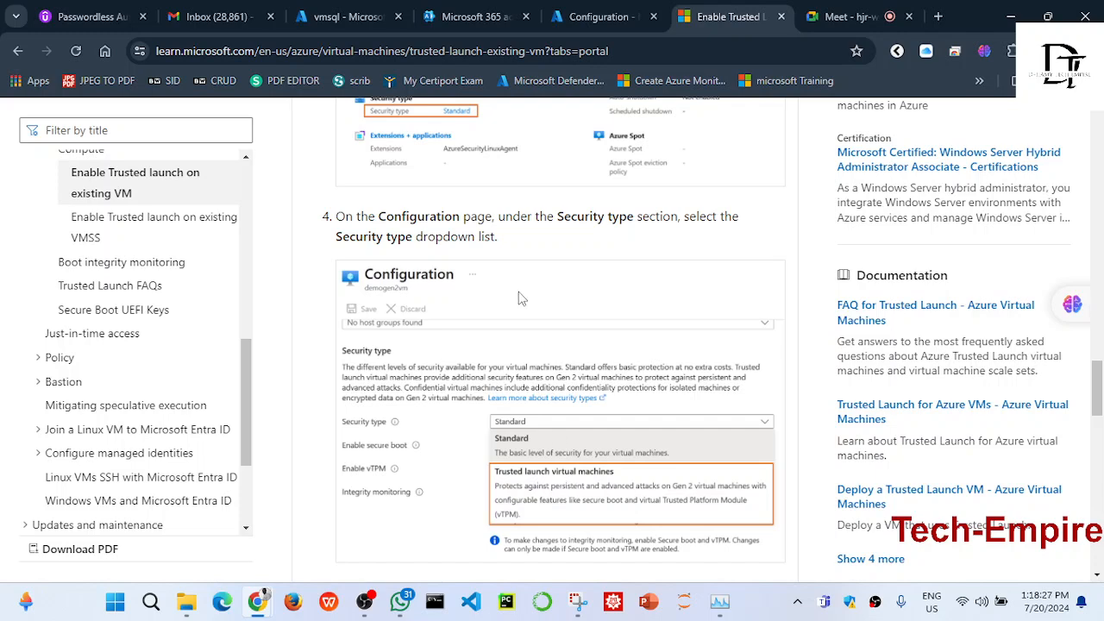
- Examine the Security type section of winvmdemo's configuration and highlight the notice below the setting
left_click(606, 18)
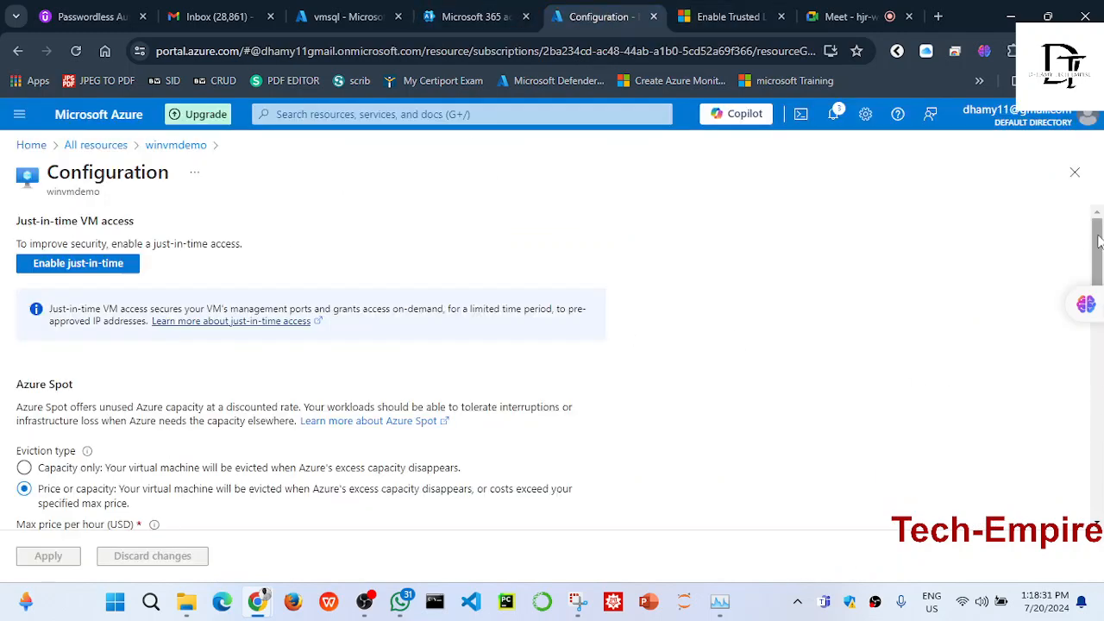
scroll(1099, 285, "down", 2)
left_click_drag(1100, 285, 1100, 314)
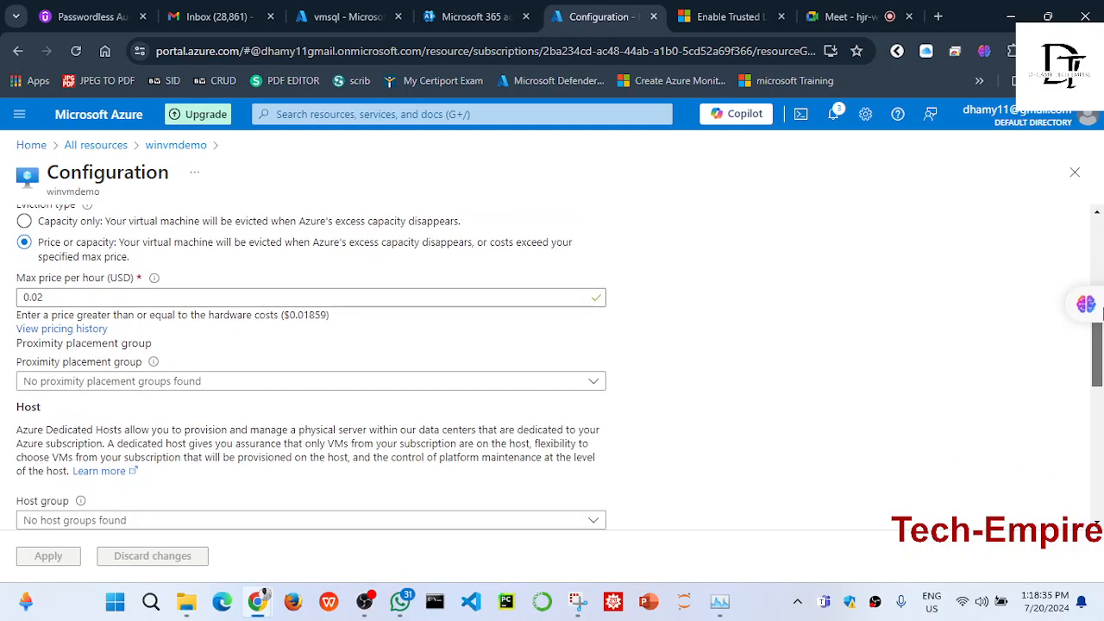
left_click_drag(1100, 315, 1099, 392)
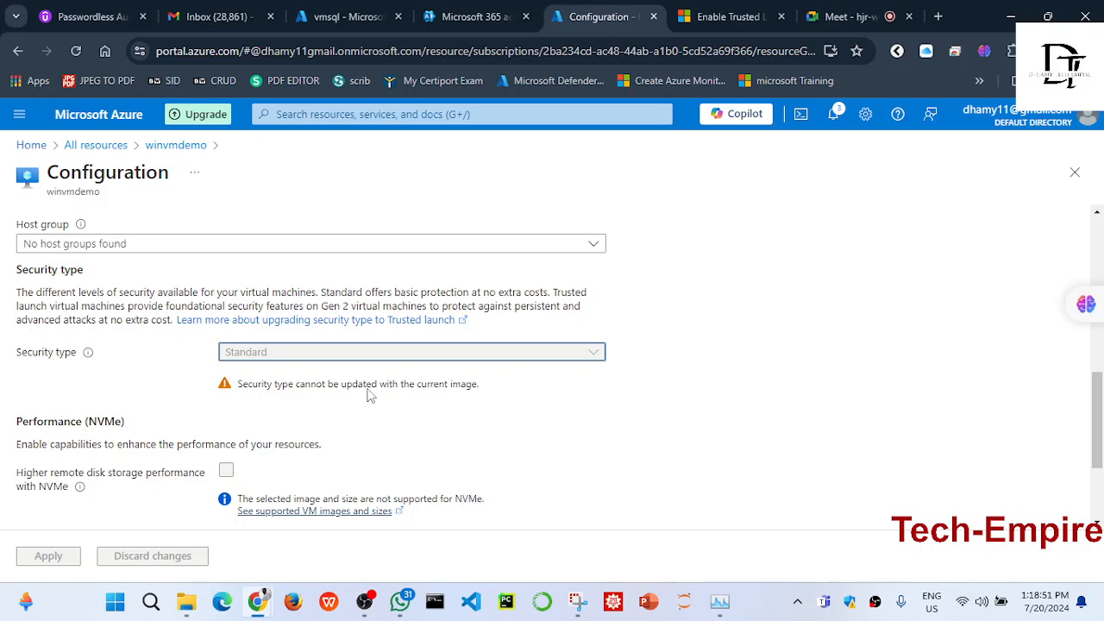
left_click_drag(239, 386, 478, 389)
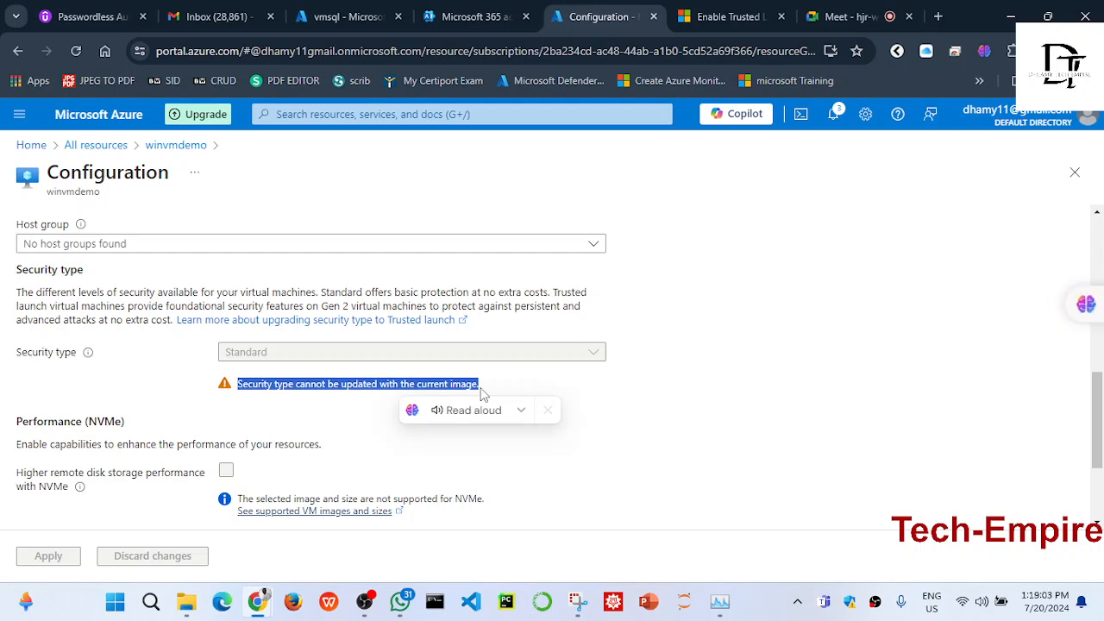
left_click(528, 388)
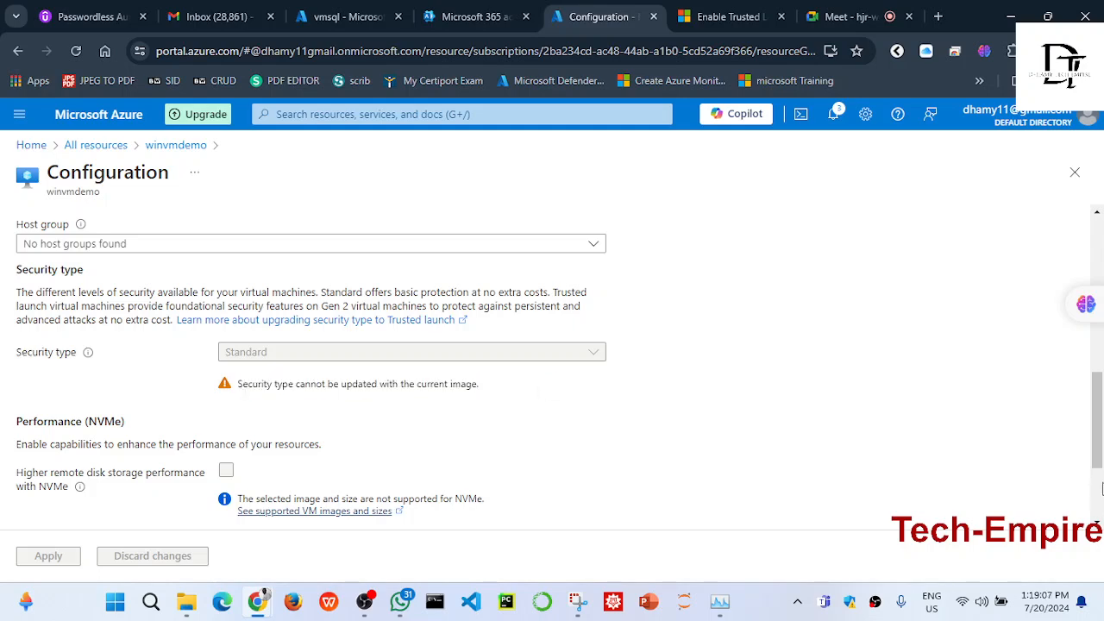
- Reopen winvmdemo from the All resources list and examine its essentials, highlighting the vCPU count in its size
left_click_drag(1101, 457, 1102, 414)
left_click(169, 145)
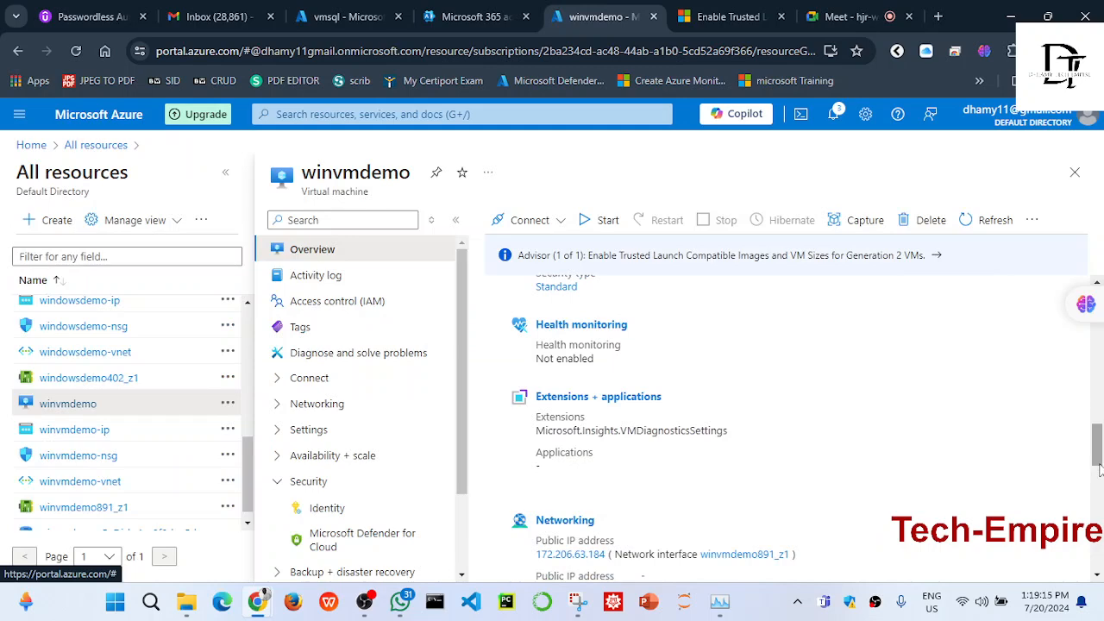
left_click(1074, 172)
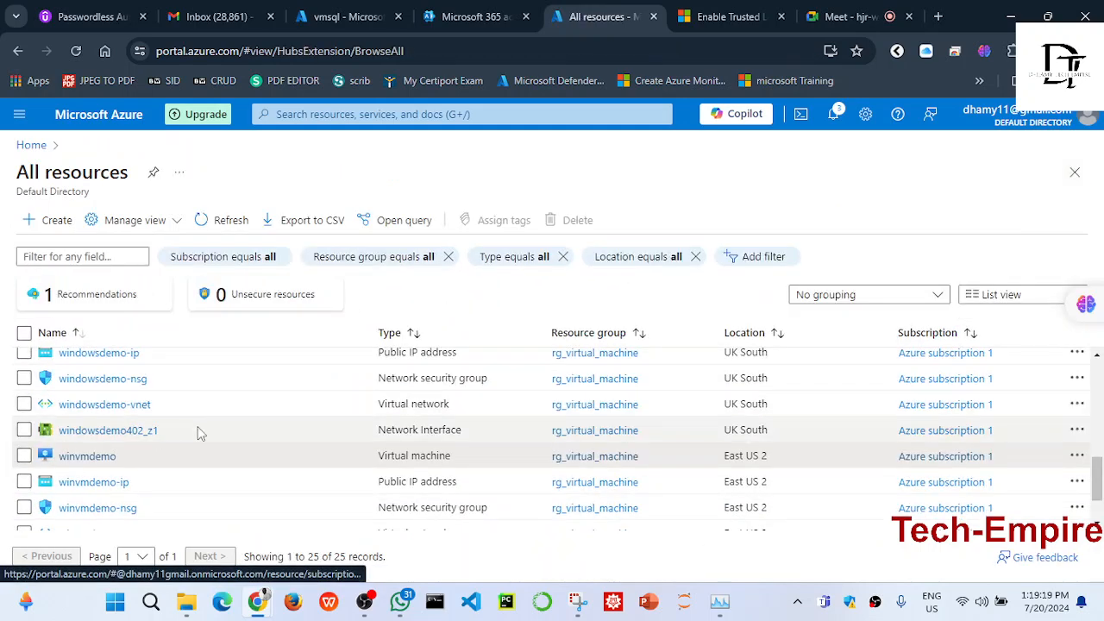
left_click(90, 455)
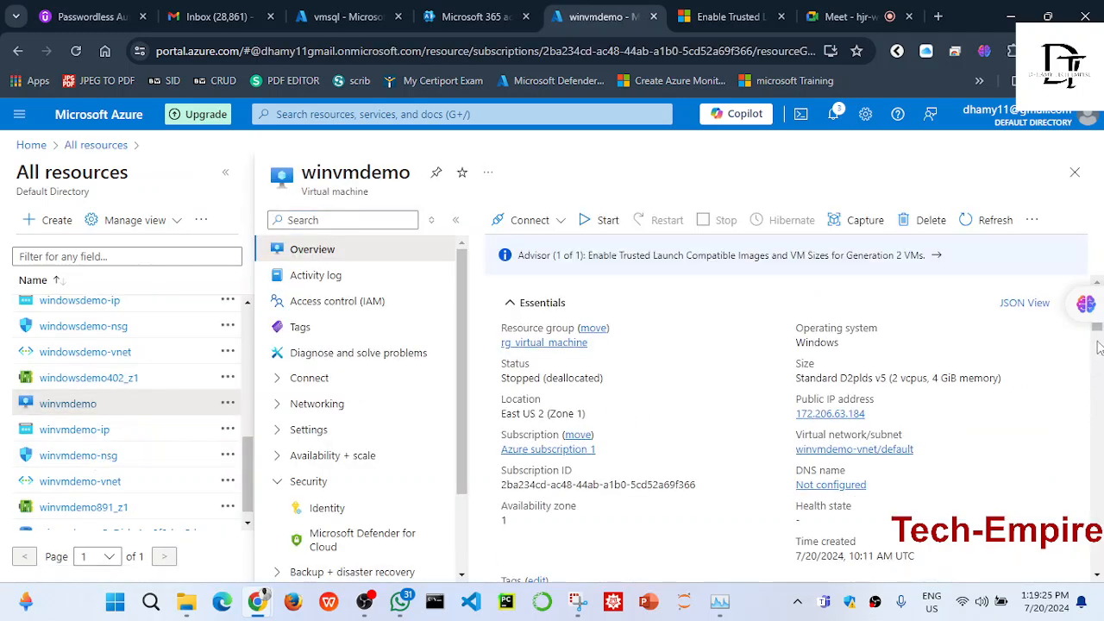
left_click_drag(1099, 333, 1100, 337)
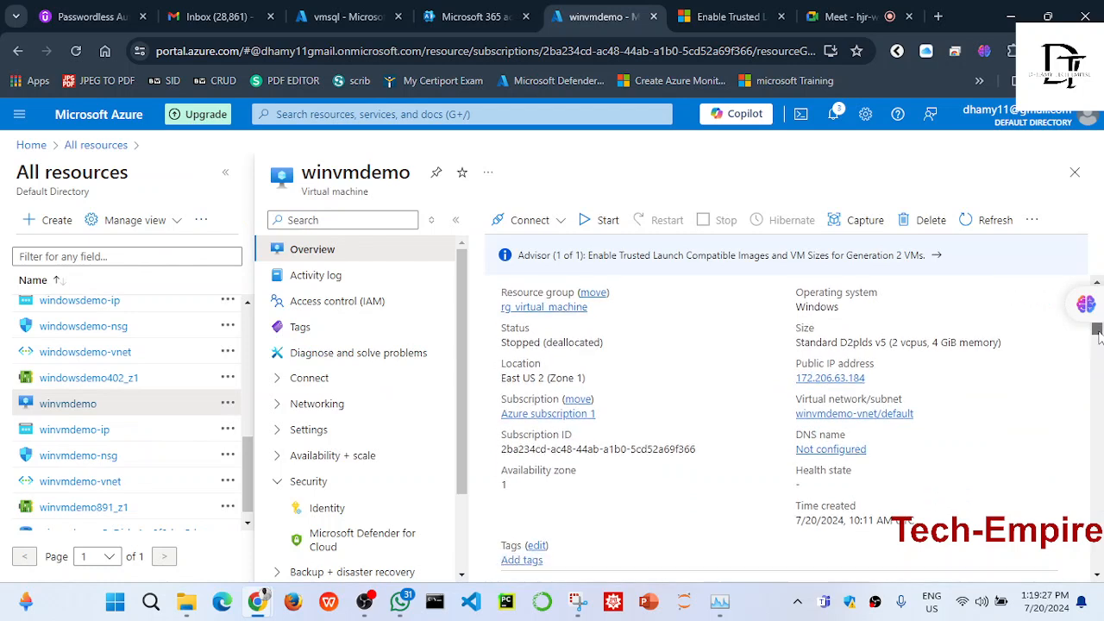
double_click(895, 345)
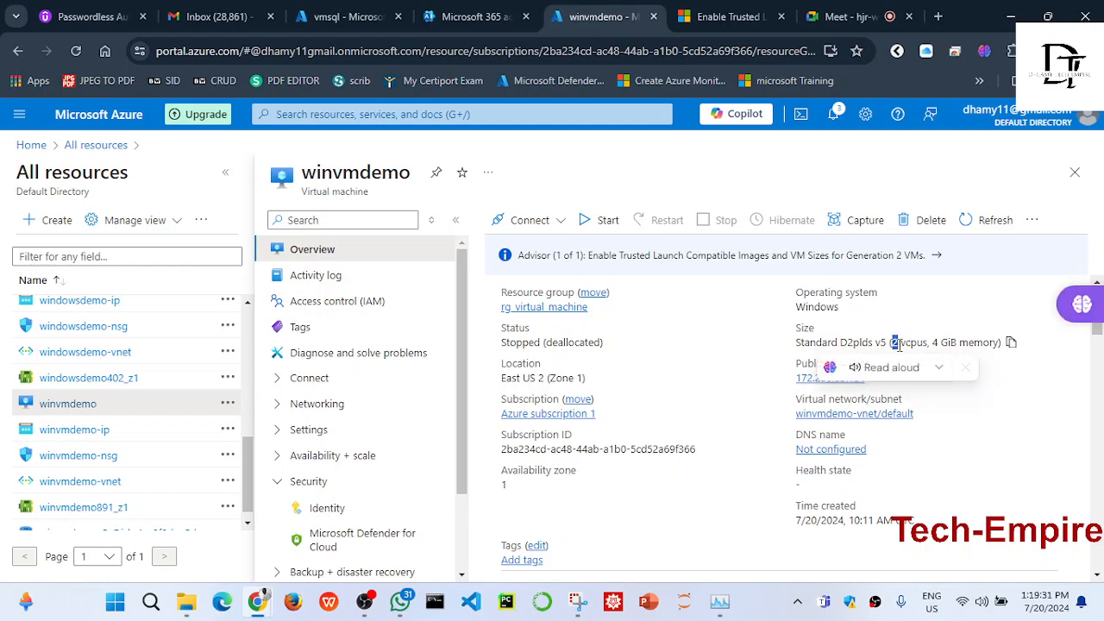
- Reopen the security type configuration from winvmdemo's properties and recheck whether its security type can be changed
left_click_drag(1097, 329, 1097, 452)
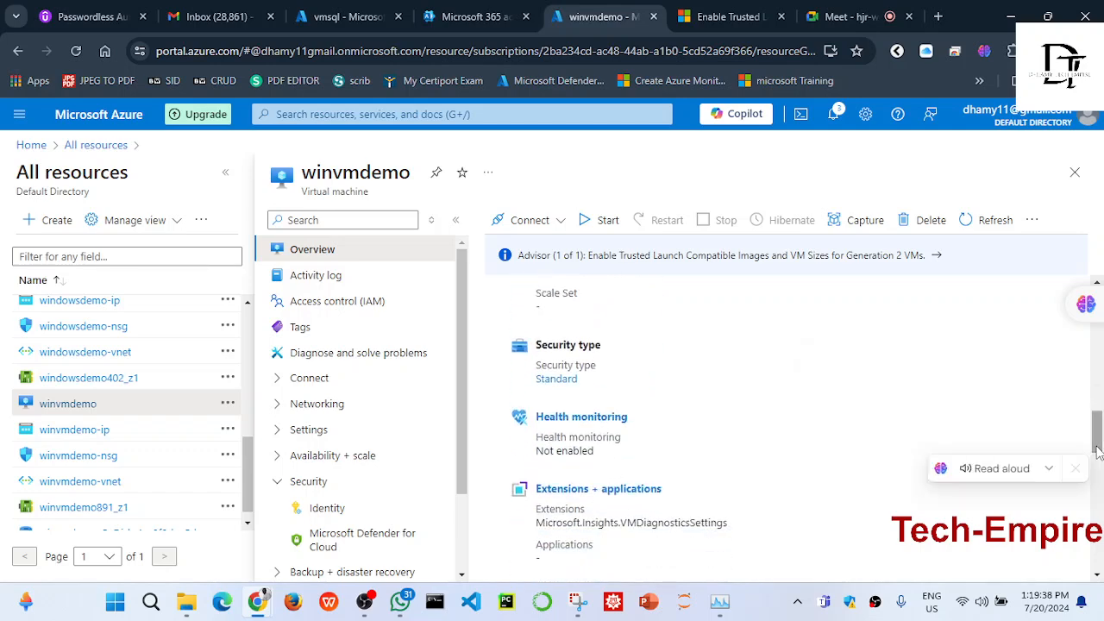
left_click(557, 379)
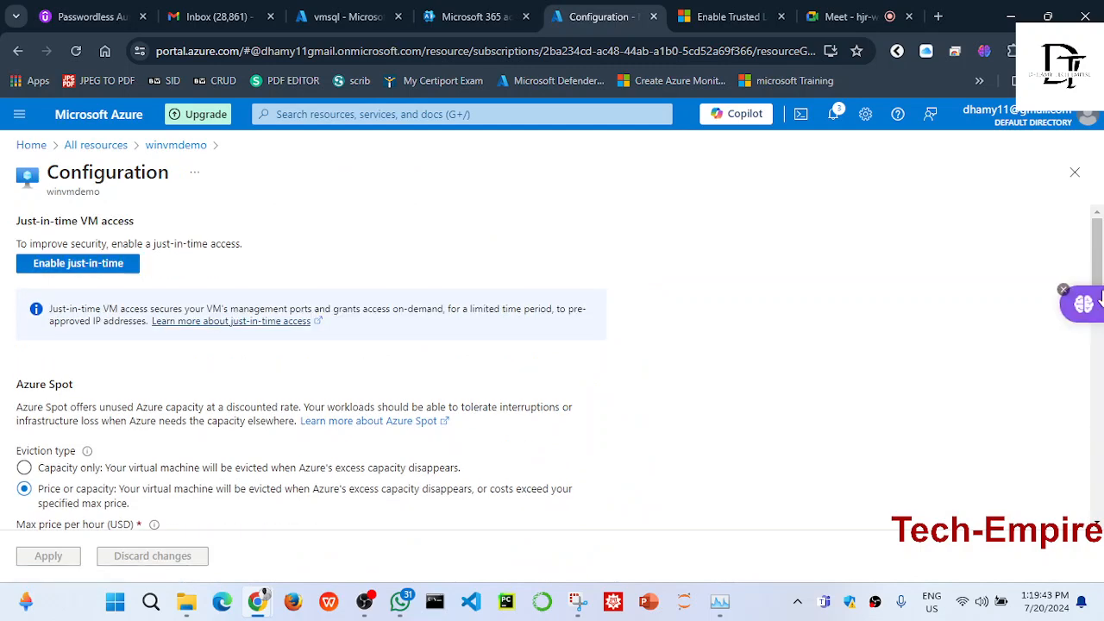
left_click_drag(1099, 244, 1099, 412)
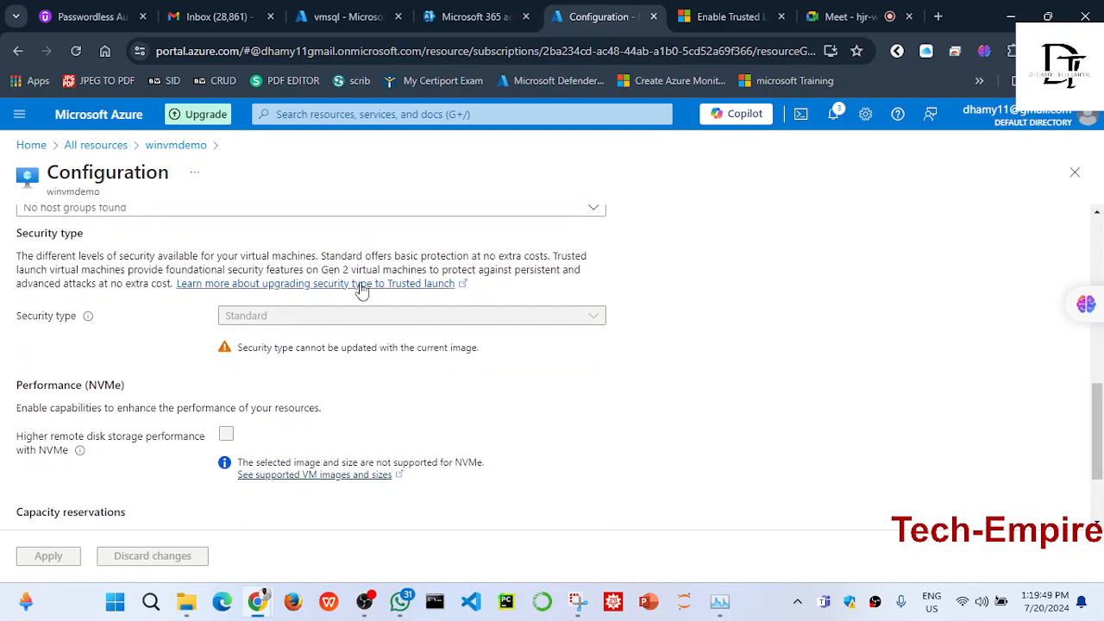
left_click_drag(238, 356, 481, 362)
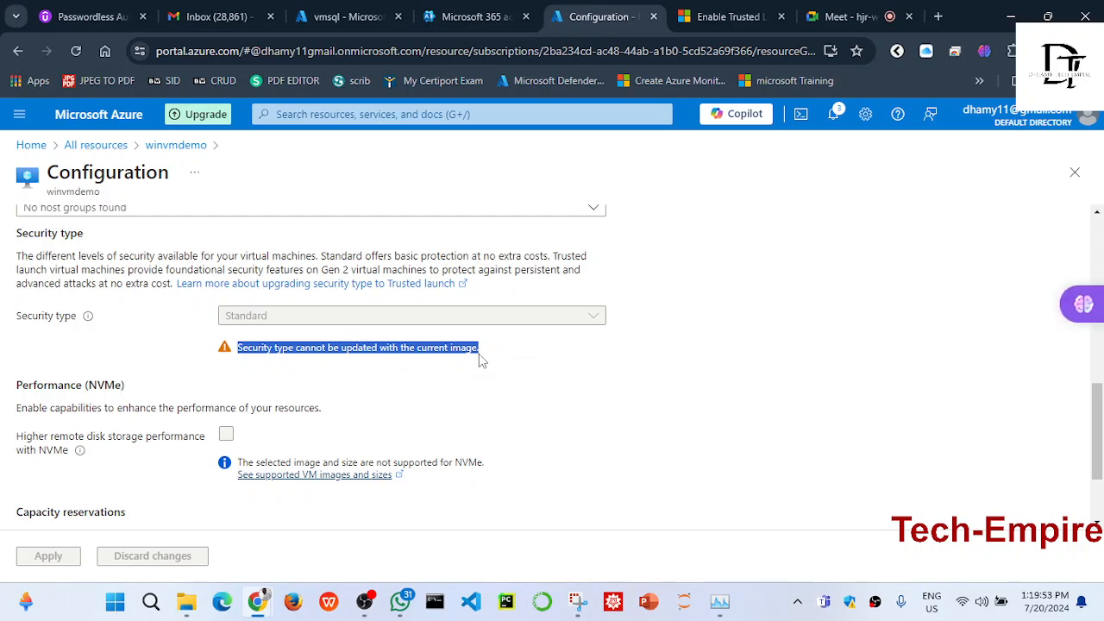
- Clear the highlighted notice and try to open the Security type options in winvmdemo's configuration
left_click(337, 344)
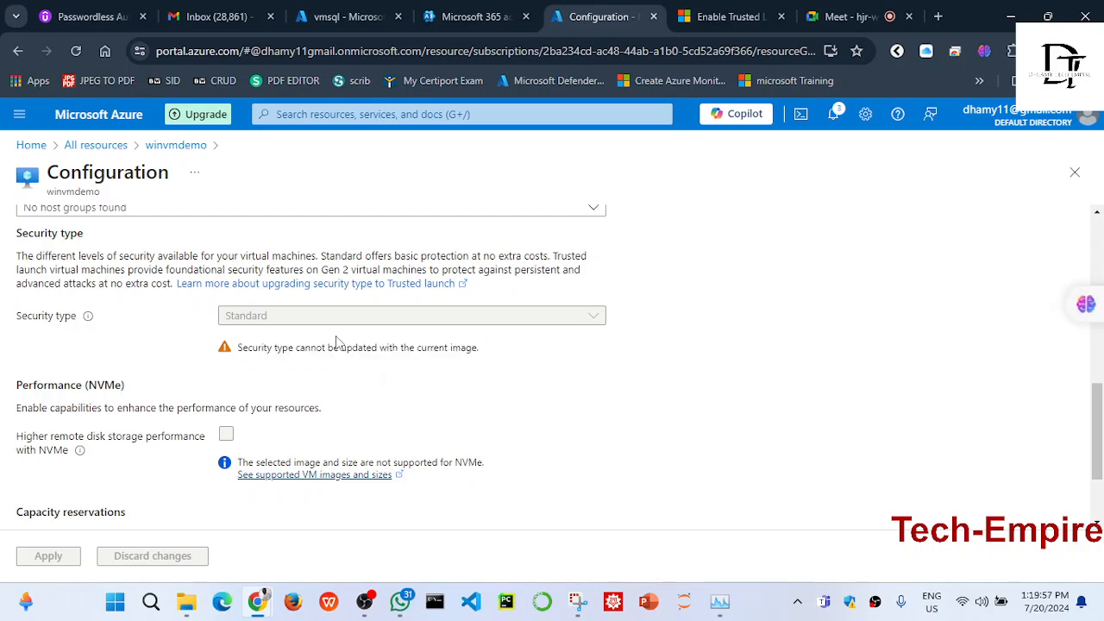
left_click(360, 317)
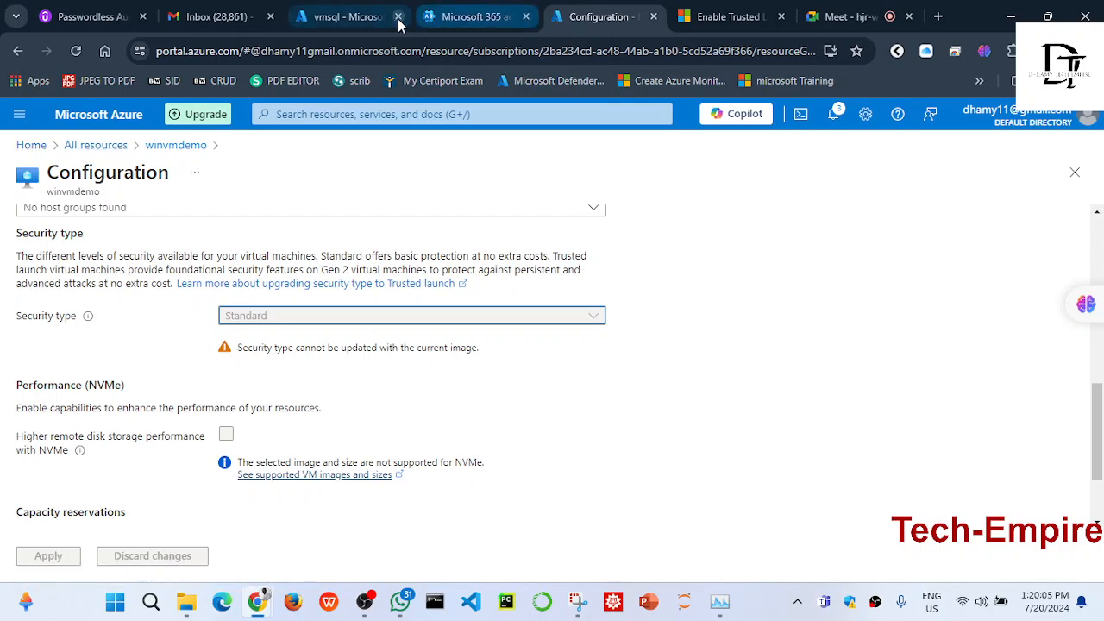
- Switch to vmsql, close its notifications, and review the recommendations and security alerts on its Microsoft Defender for Cloud page
left_click(365, 20)
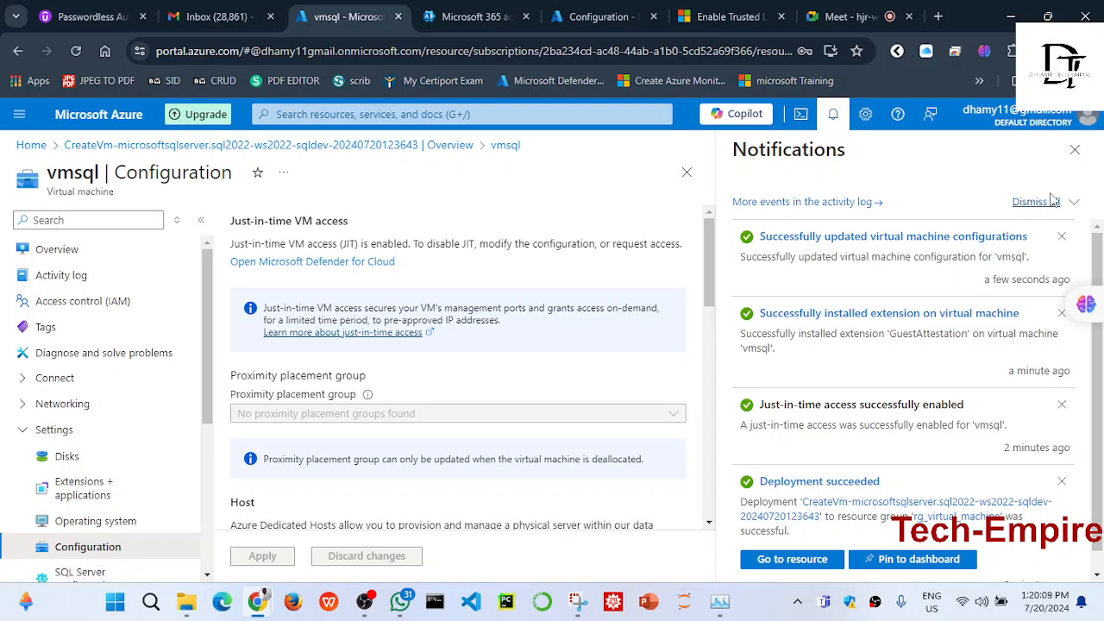
left_click(1074, 150)
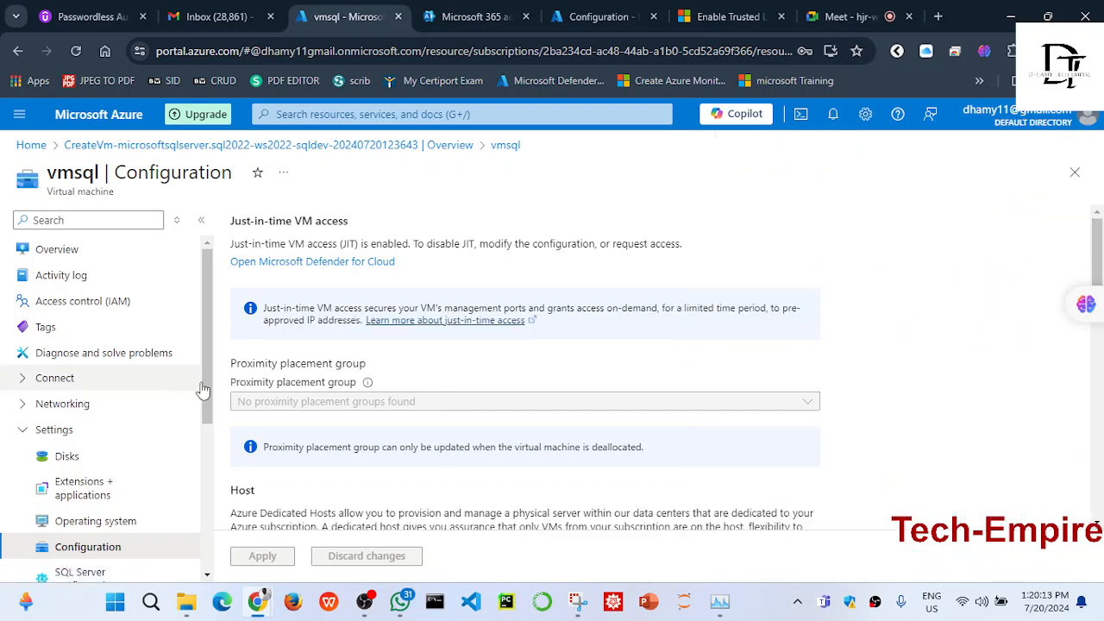
scroll(205, 425, "down", 3)
scroll(206, 495, "down", 3)
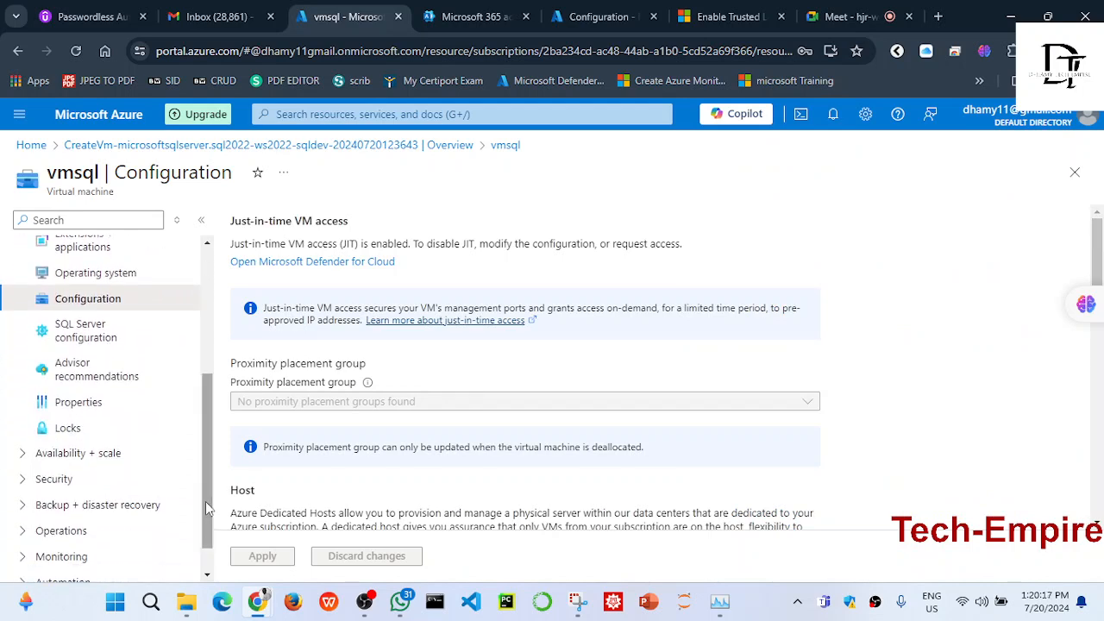
left_click(24, 479)
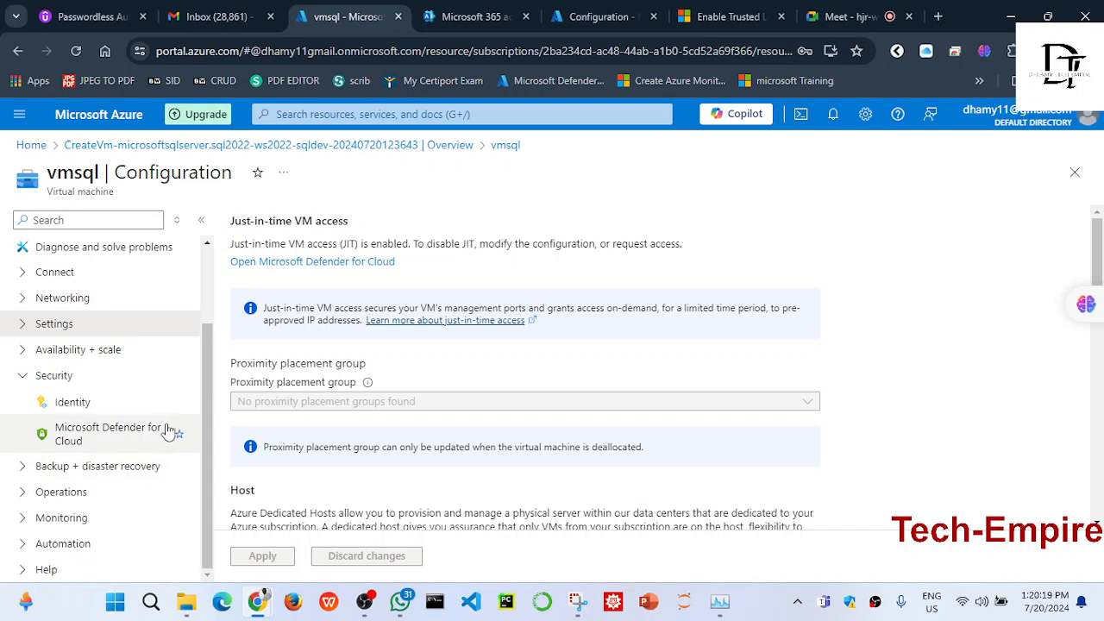
left_click(114, 437)
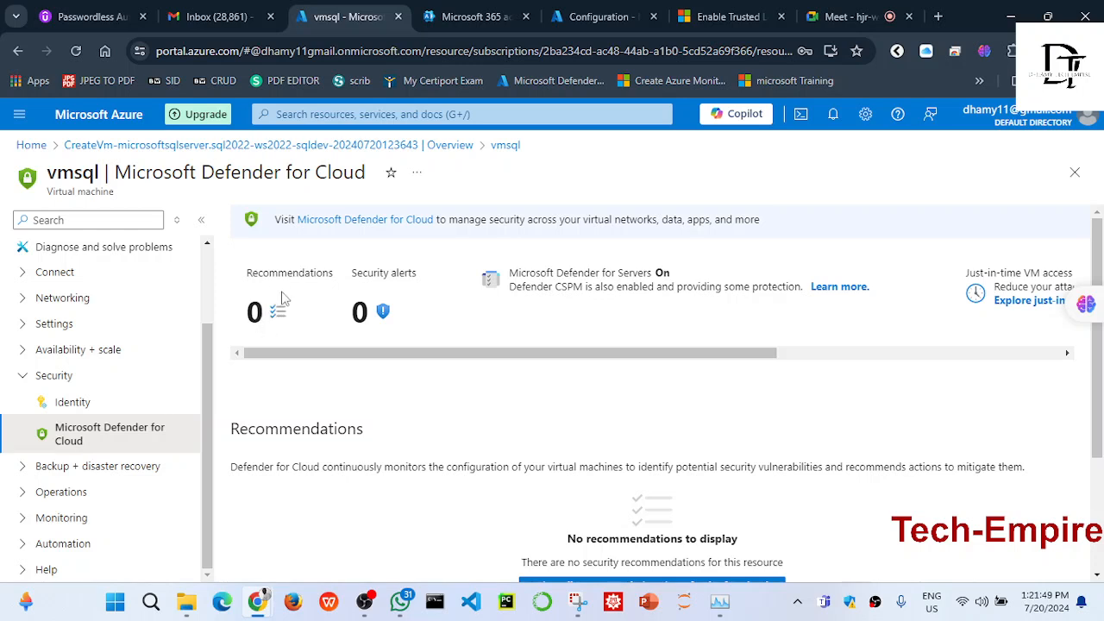
left_click(292, 353)
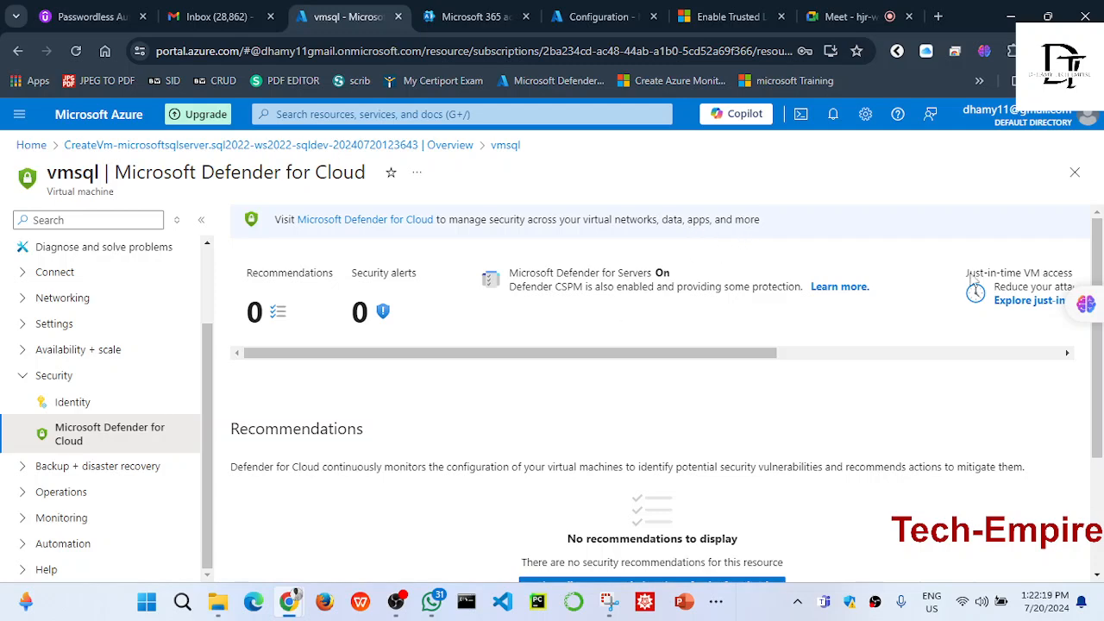
scroll(1101, 467, "down", 2)
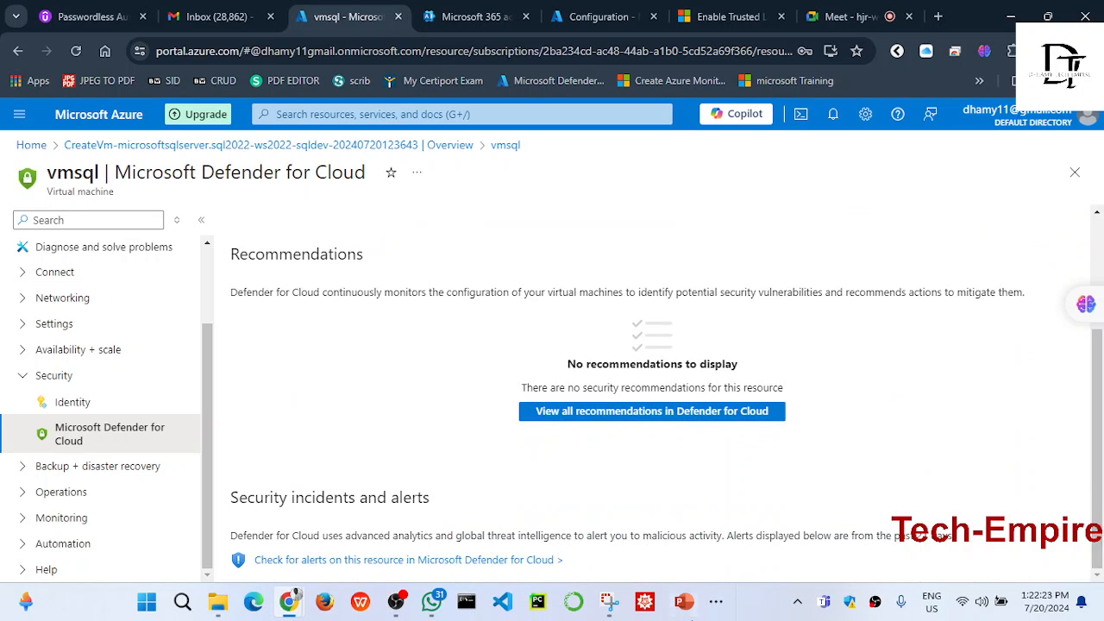
- View all recommendations in Defender for Cloud, dismiss the introductory tip, and examine the listed recommendations and their risk levels
left_click(639, 417)
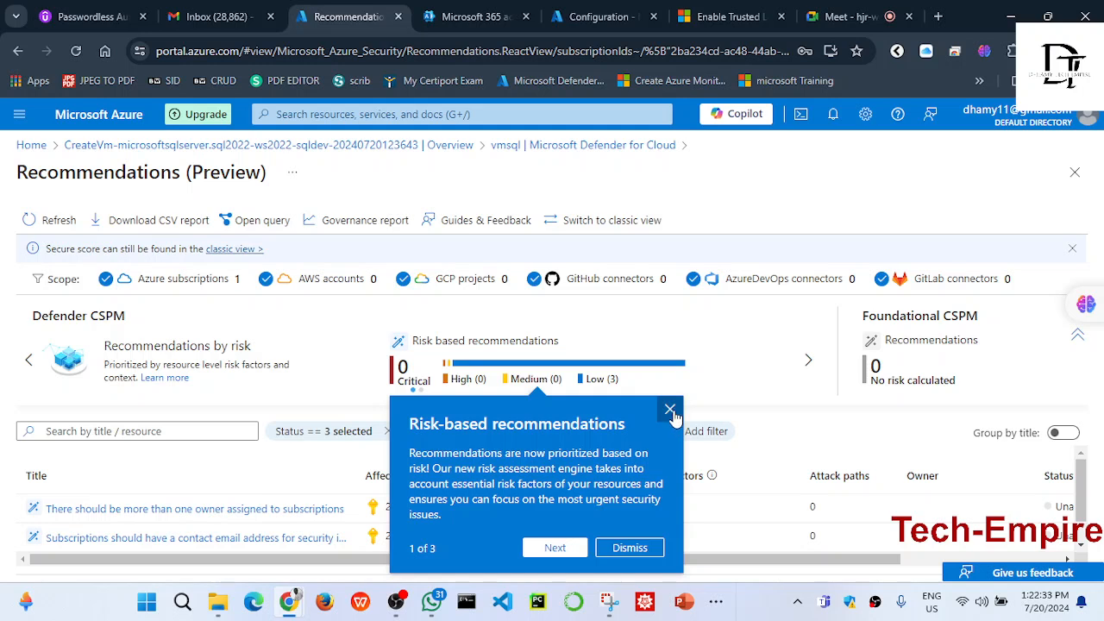
left_click(670, 410)
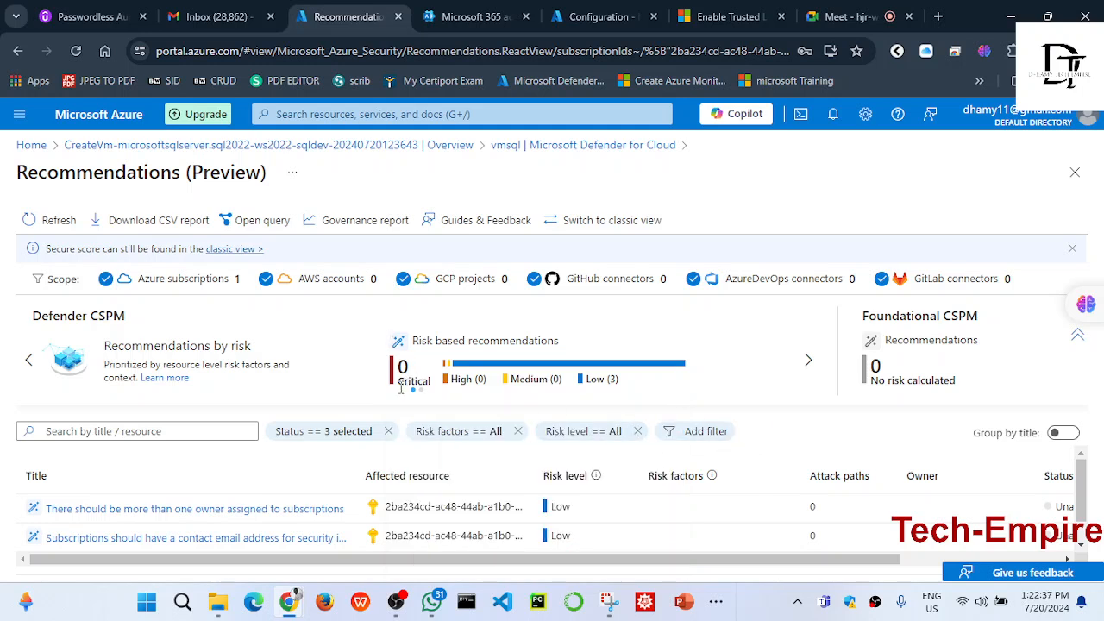
left_click_drag(400, 386, 432, 384)
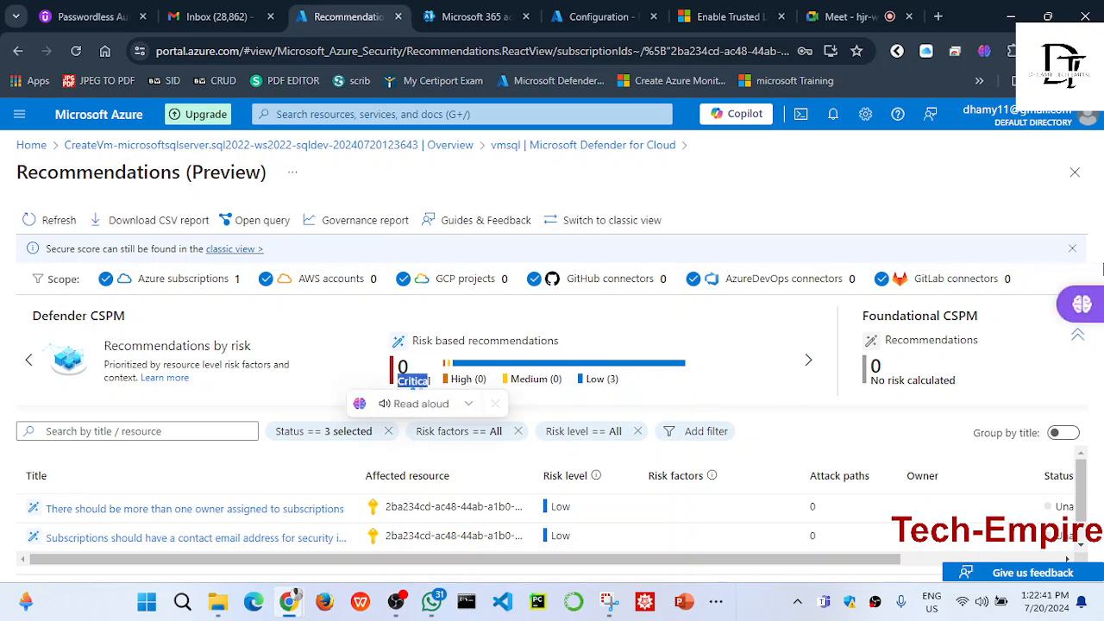
left_click_drag(1080, 508, 1081, 506)
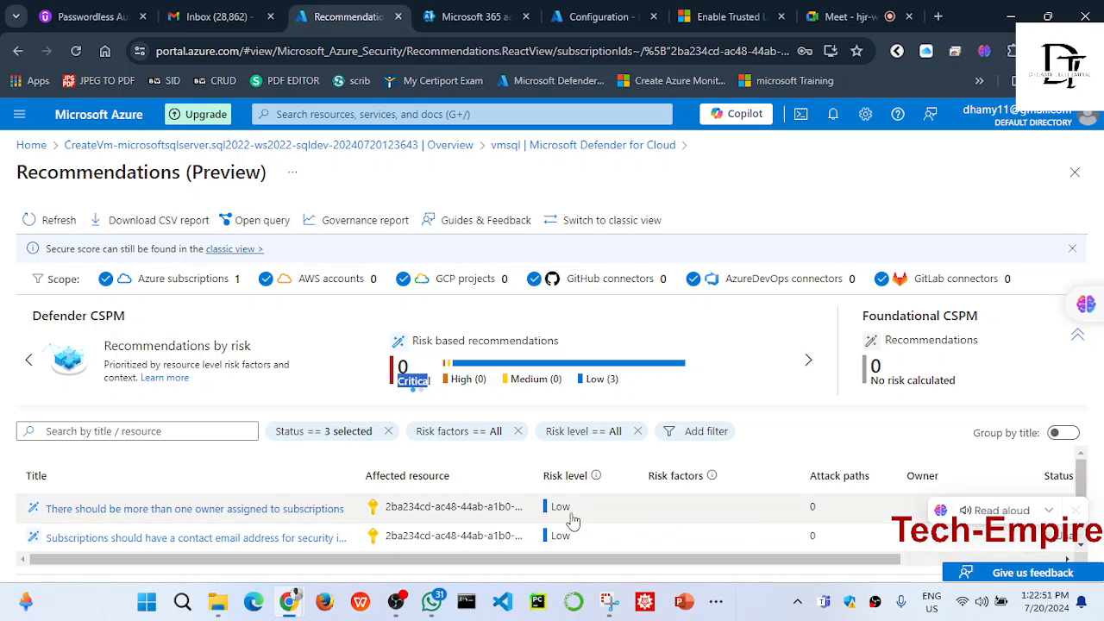
right_click(1078, 516)
left_click(1088, 488)
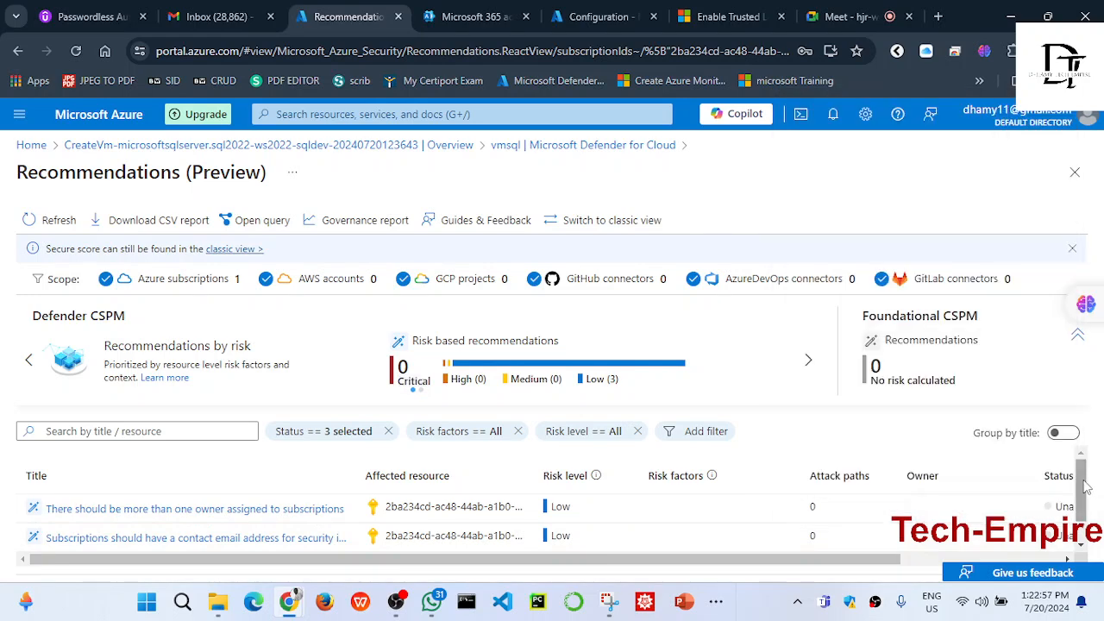
scroll(1085, 488, "down", 1)
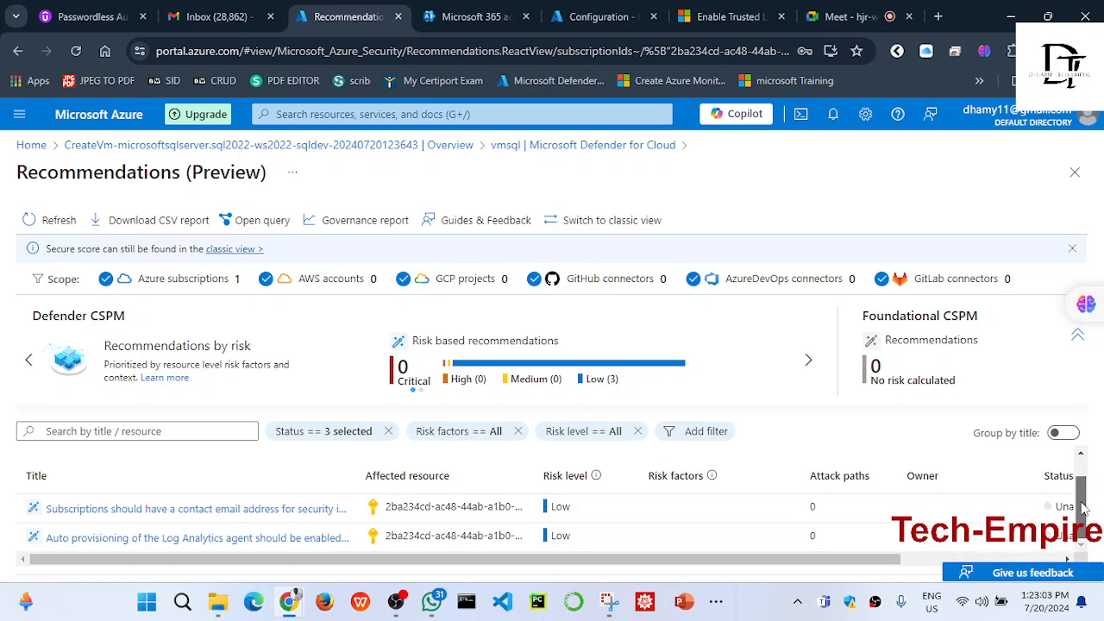
scroll(1083, 492, "up", 1)
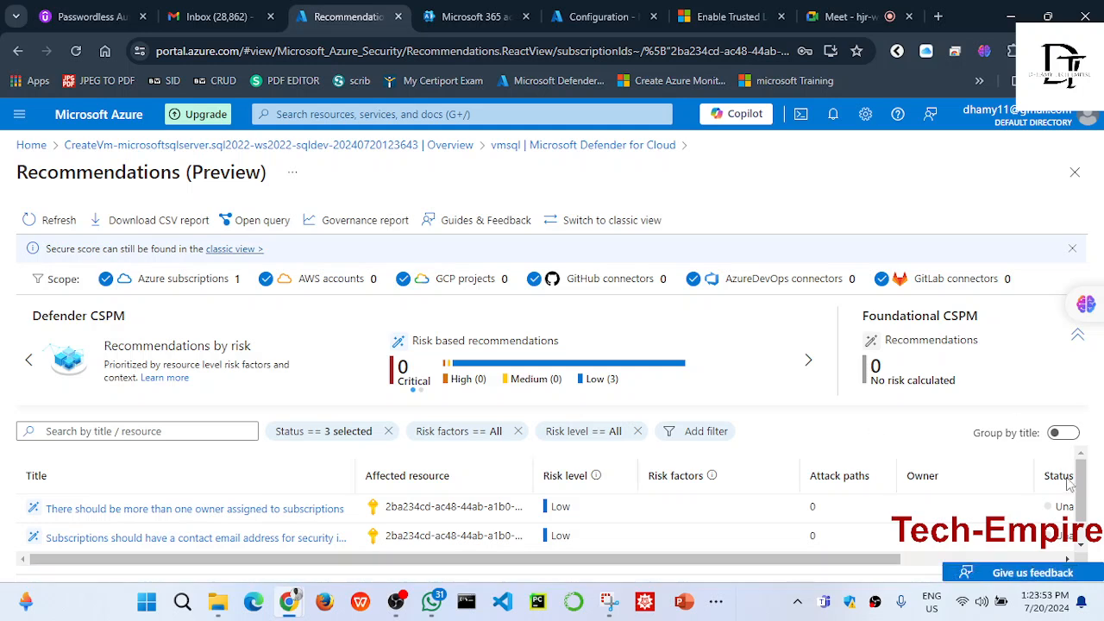
left_click_drag(1084, 488, 1085, 509)
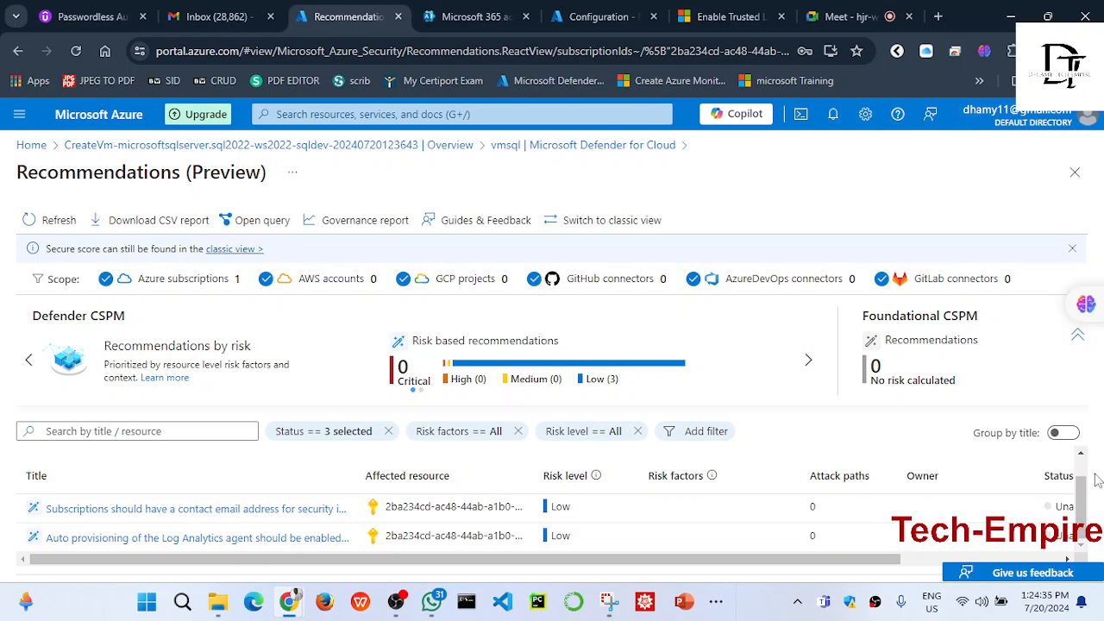
- Open the Microsoft Defender for Cloud article from the Security section of the Trusted launch documentation's contents, and close the article
right_click(1088, 412)
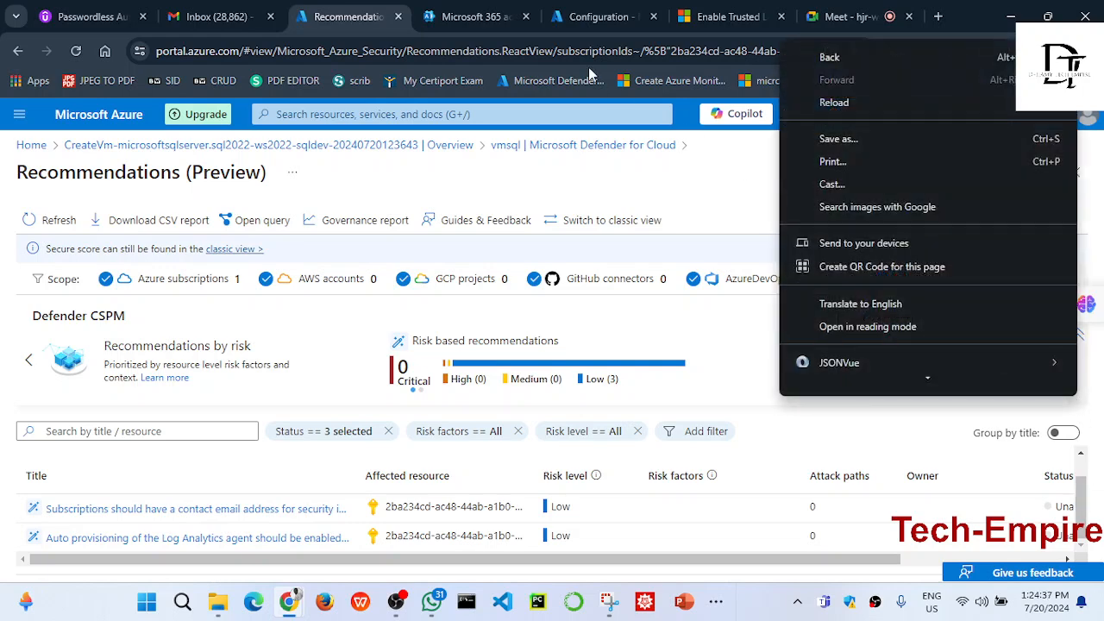
left_click(451, 15)
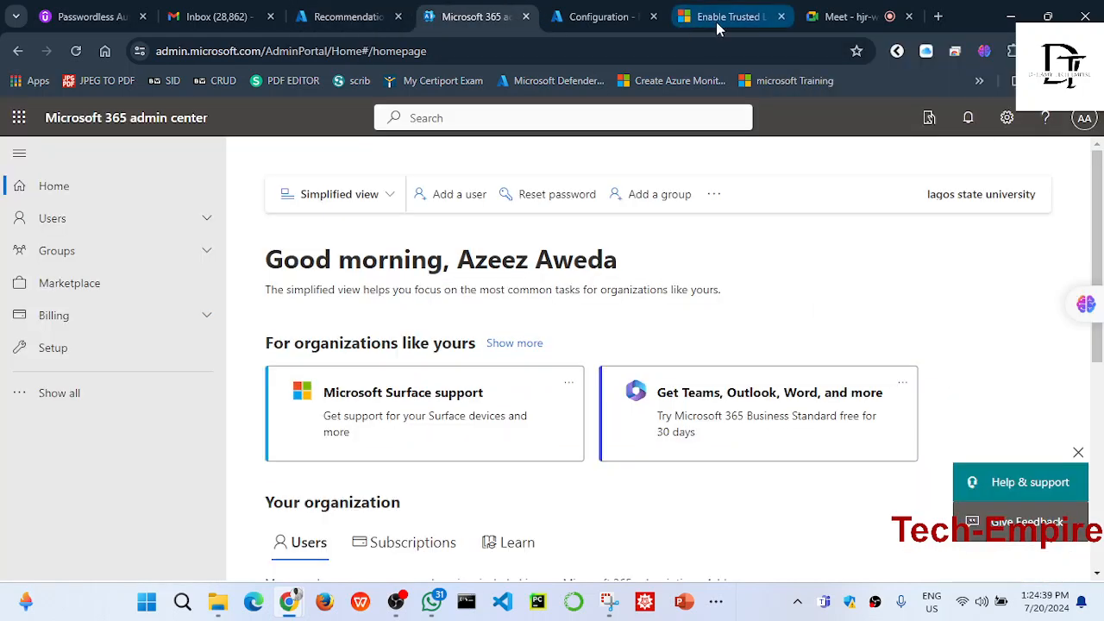
left_click(714, 21)
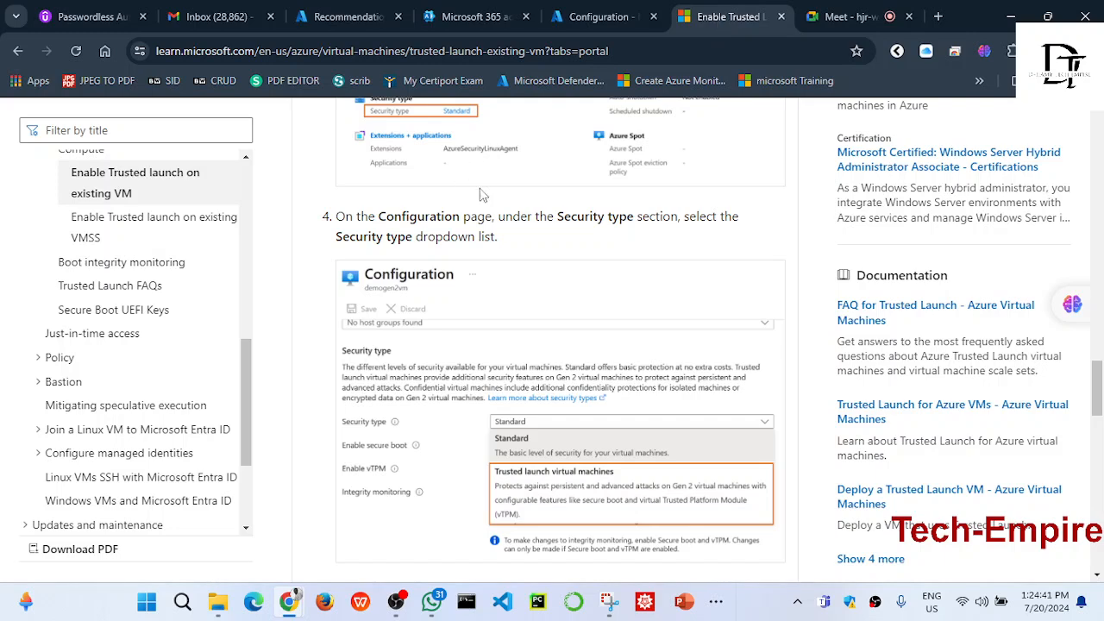
right_click(247, 302)
left_click(247, 362)
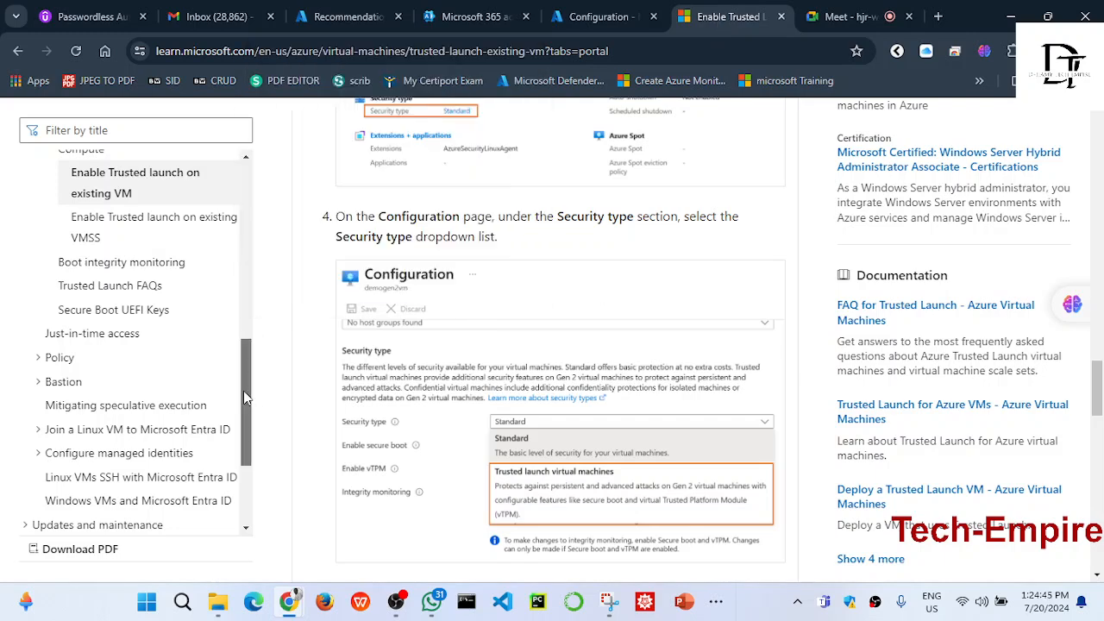
right_click(248, 253)
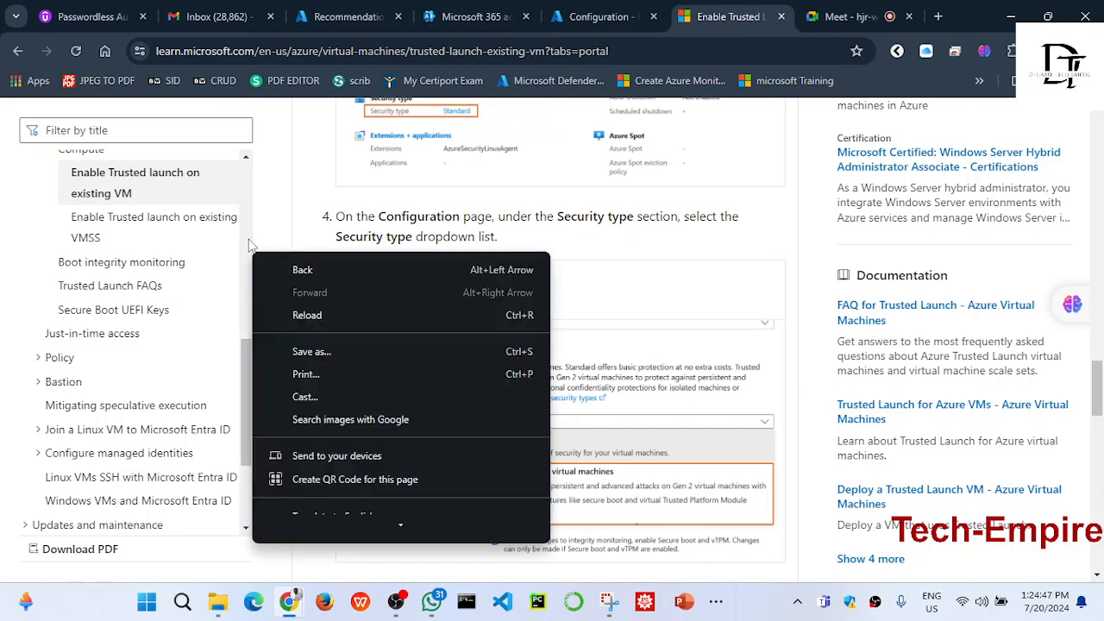
left_click(247, 256)
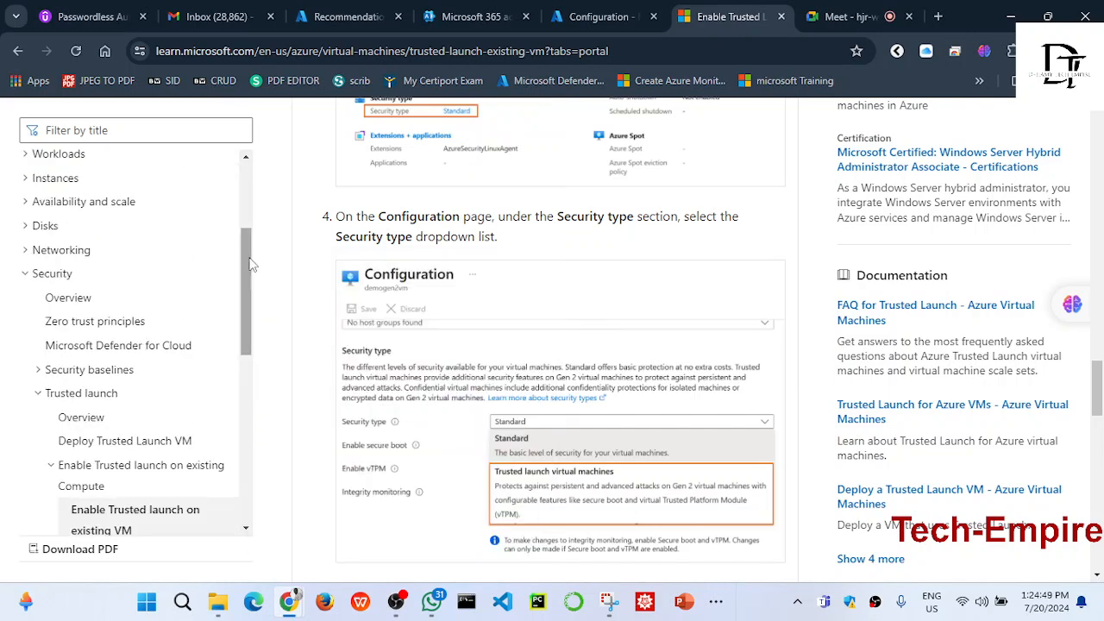
left_click_drag(249, 258, 249, 237)
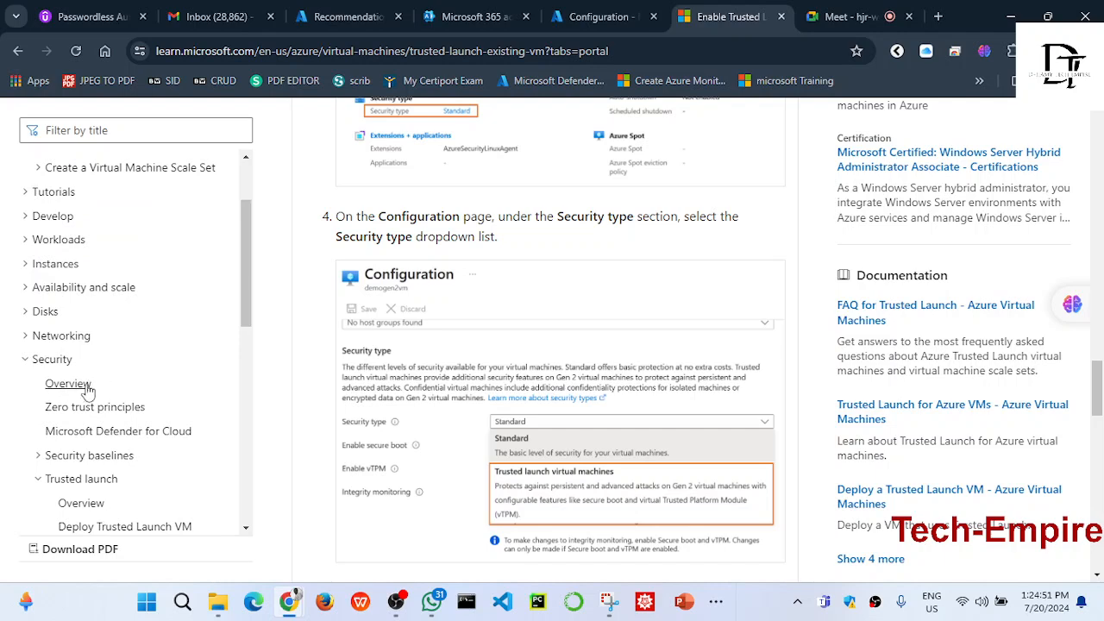
left_click(85, 430)
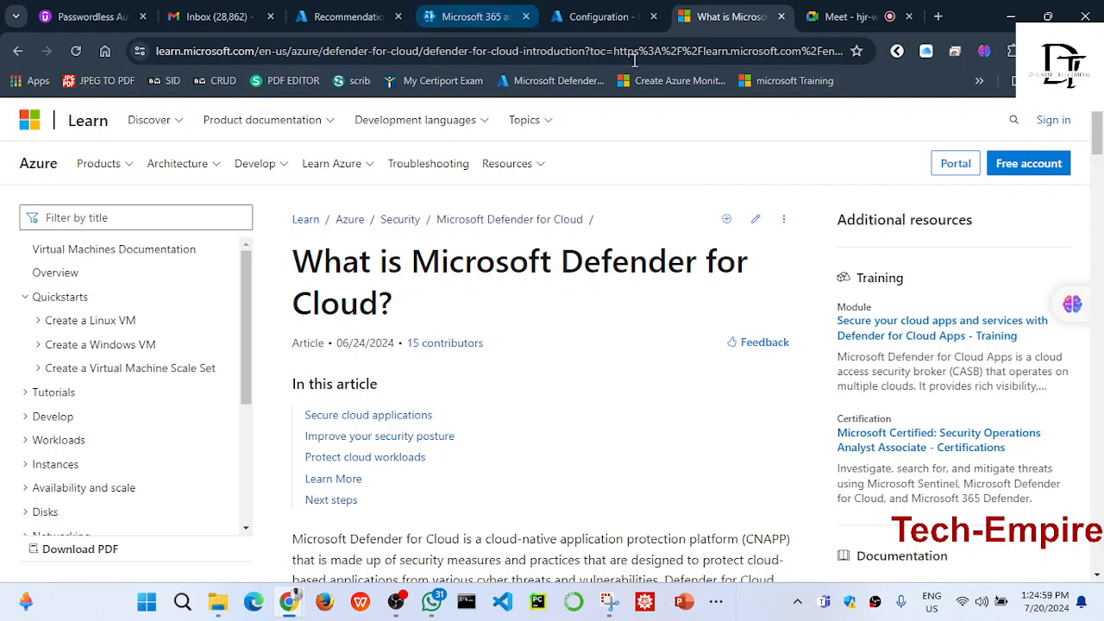
left_click(781, 17)
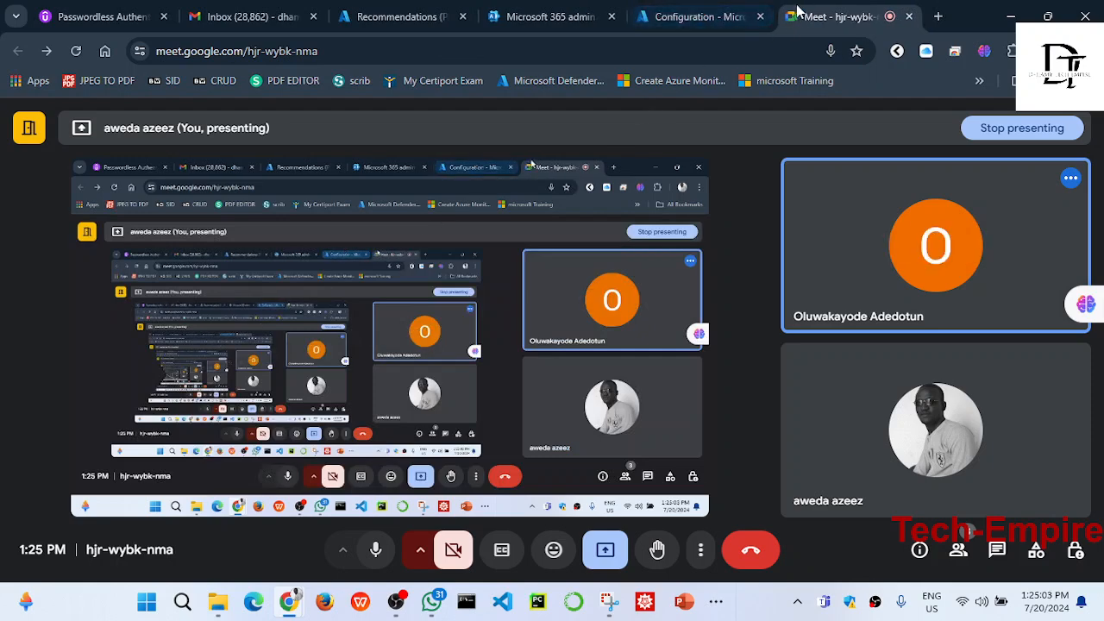
- Return to winvmdemo's overview and open its Health monitoring settings from the VM properties
left_click(649, 17)
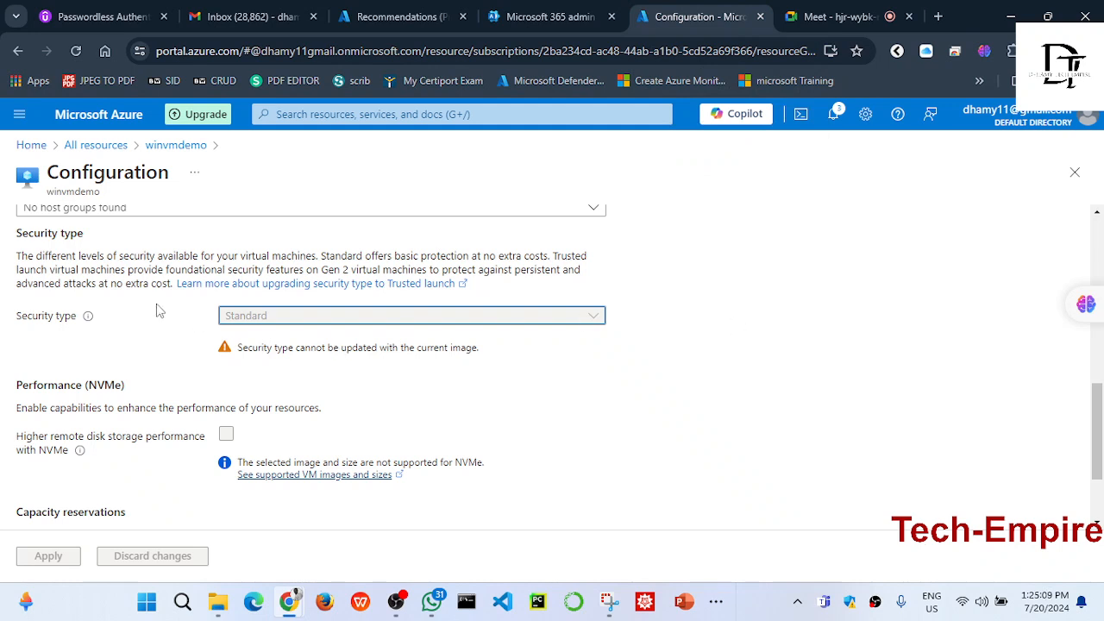
left_click(172, 149)
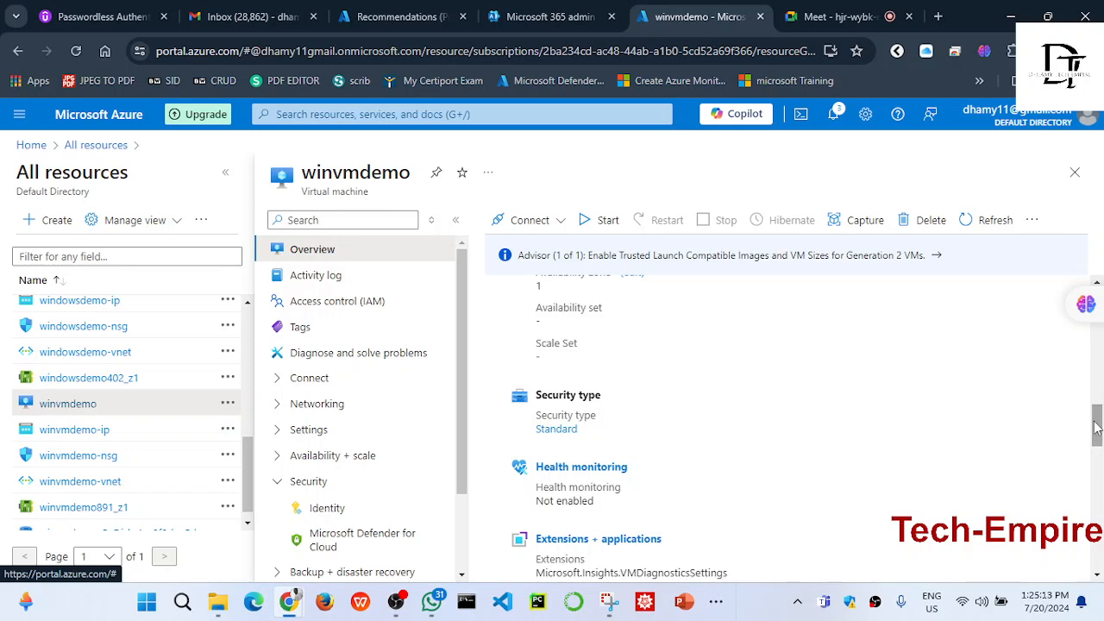
left_click_drag(1097, 428, 1097, 449)
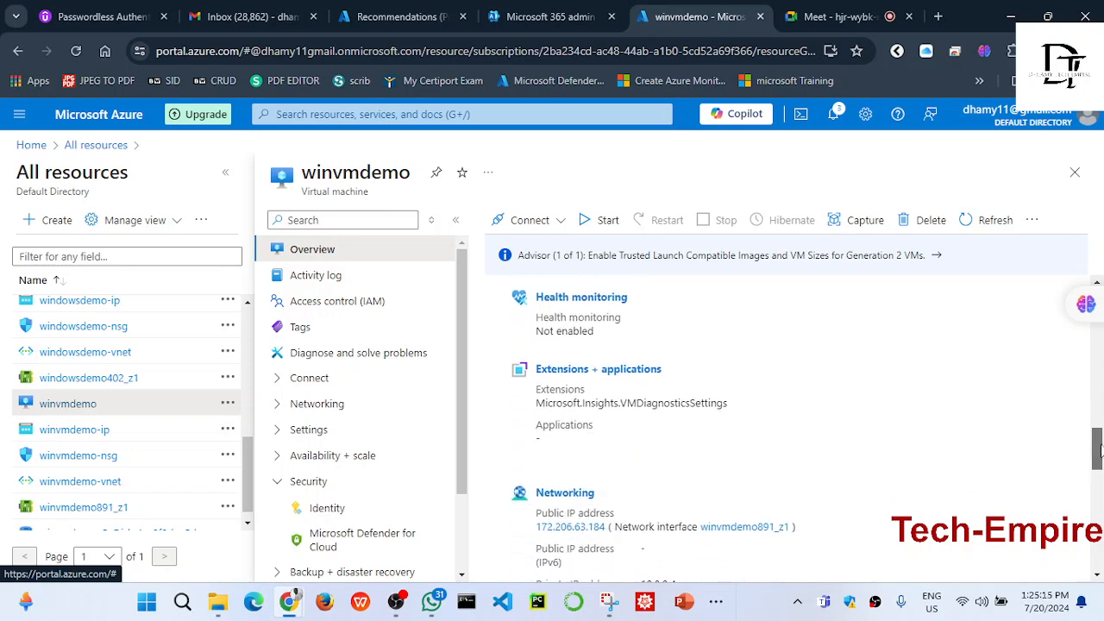
left_click_drag(1097, 449, 1097, 442)
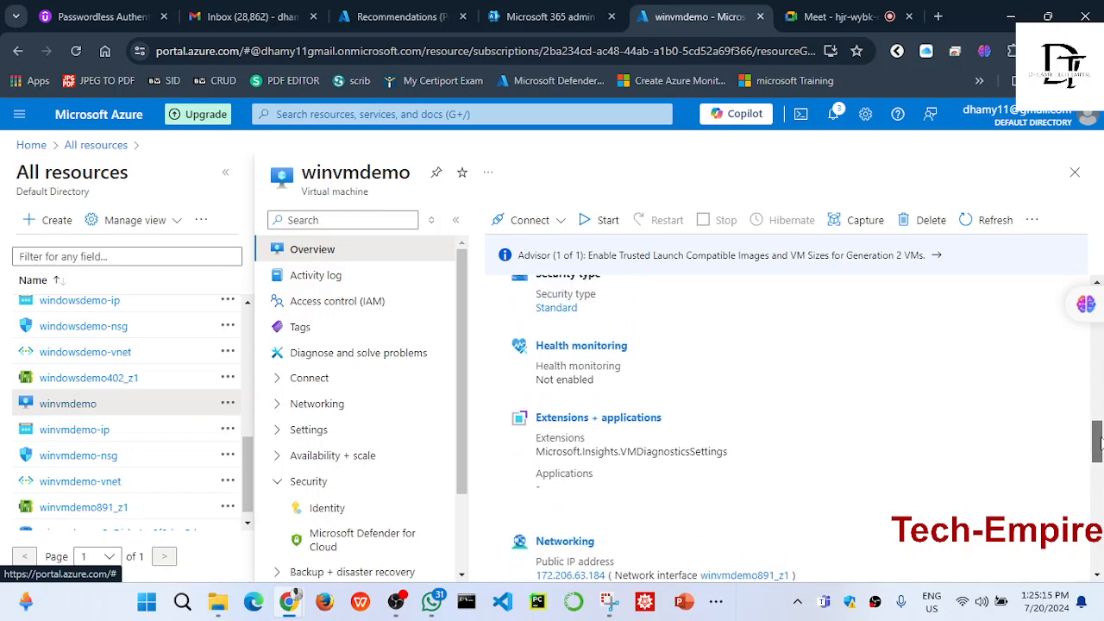
left_click(570, 345)
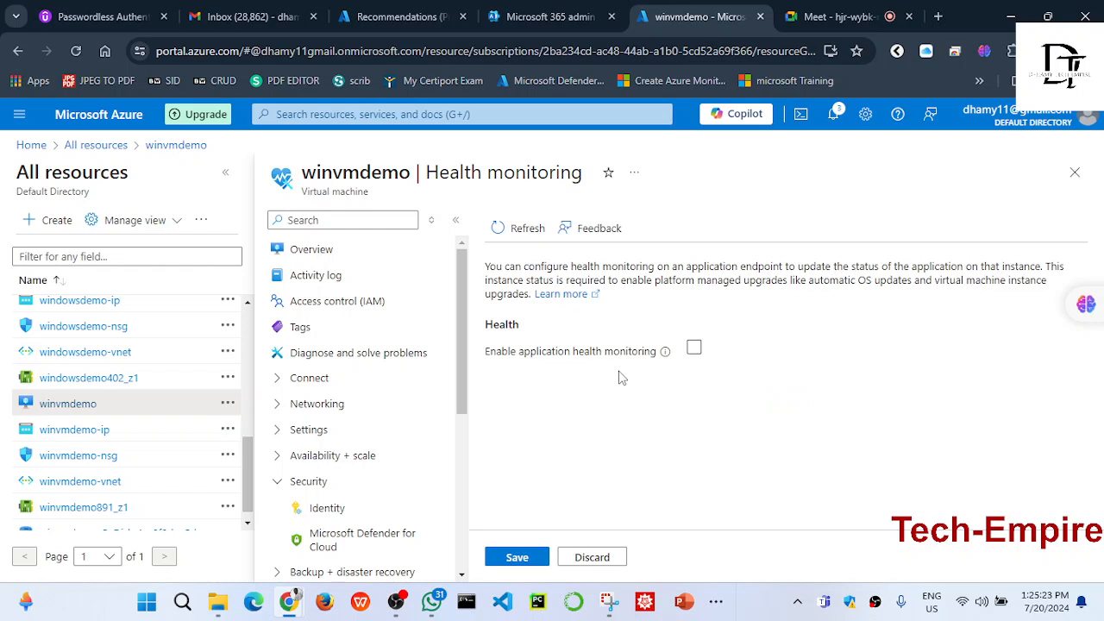
- Try to enable and save application health monitoring for winvmdemo with binary health states, HTTP, port 80 and request path /
left_click(695, 348)
left_click(695, 348)
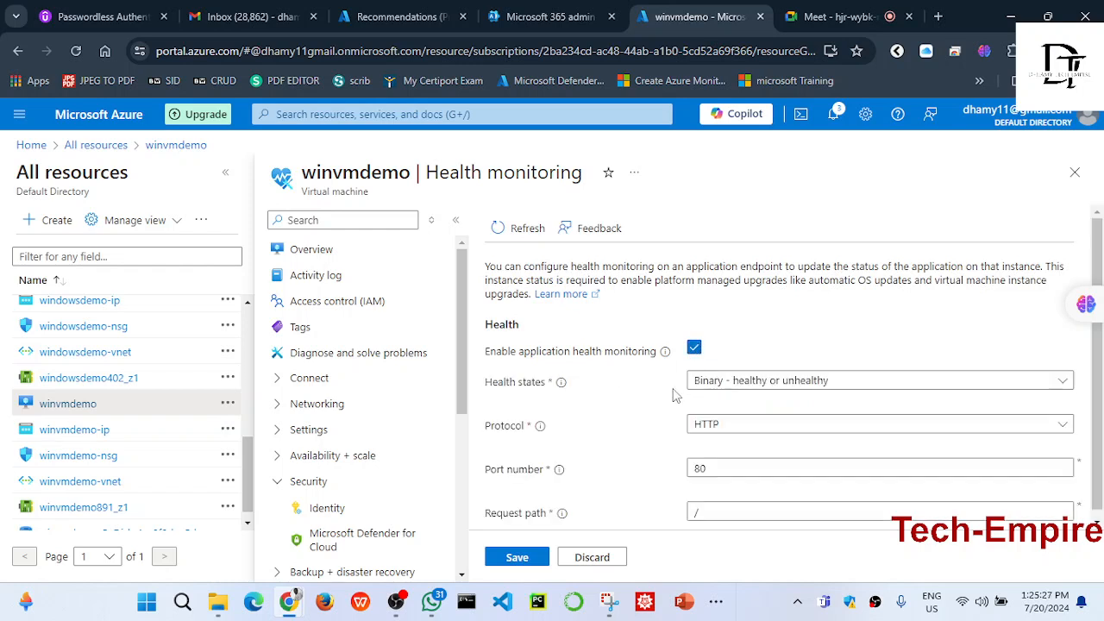
scroll(1034, 401, "down", 1)
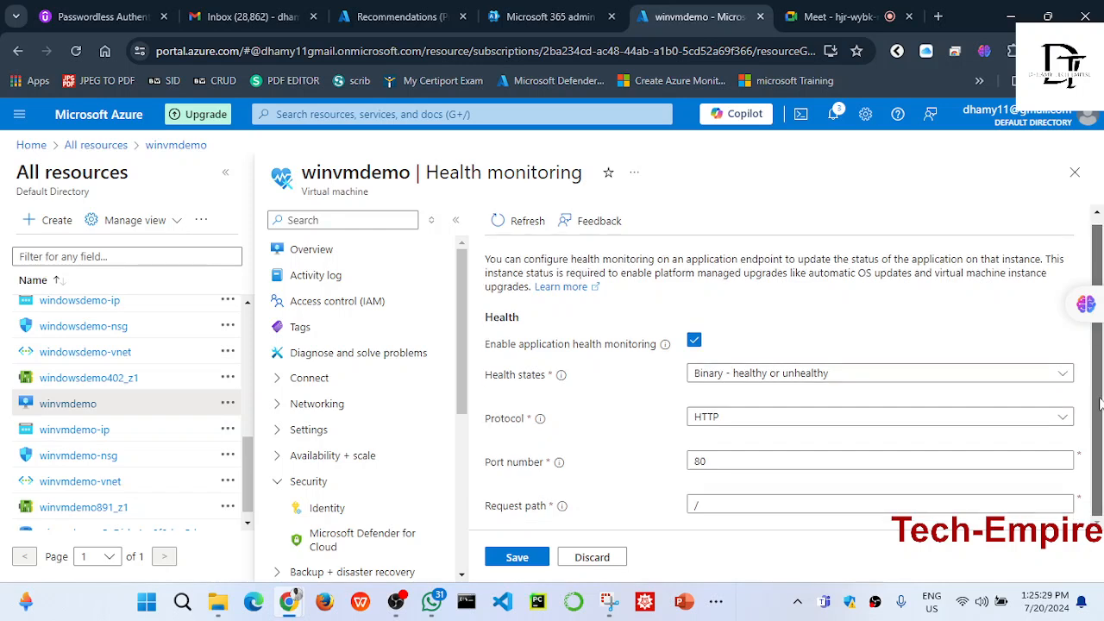
scroll(1054, 422, "up", 1)
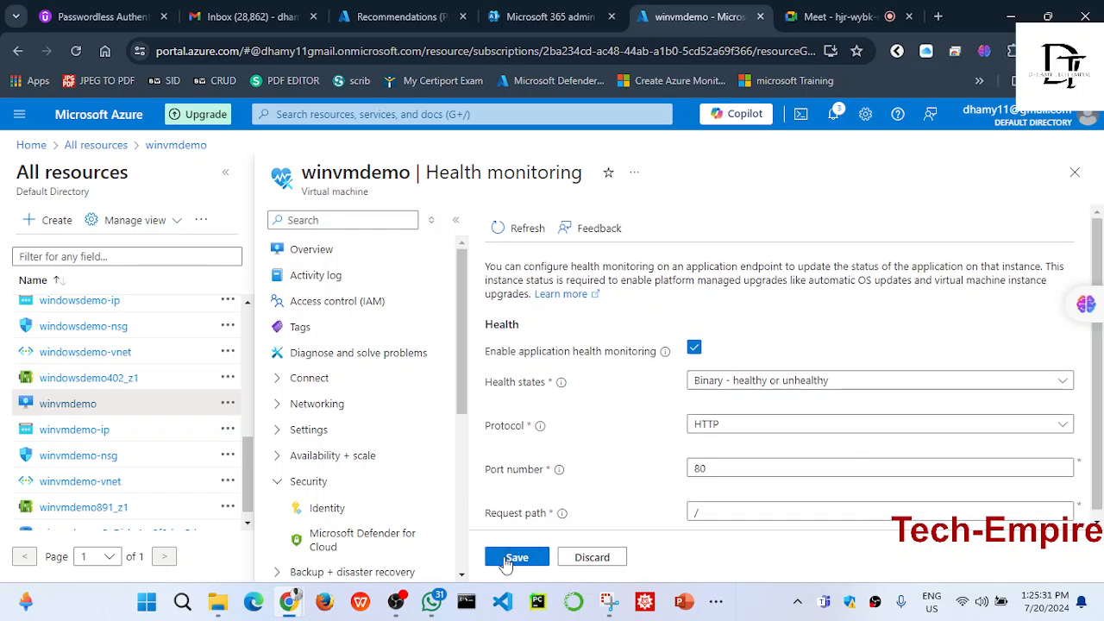
left_click(516, 557)
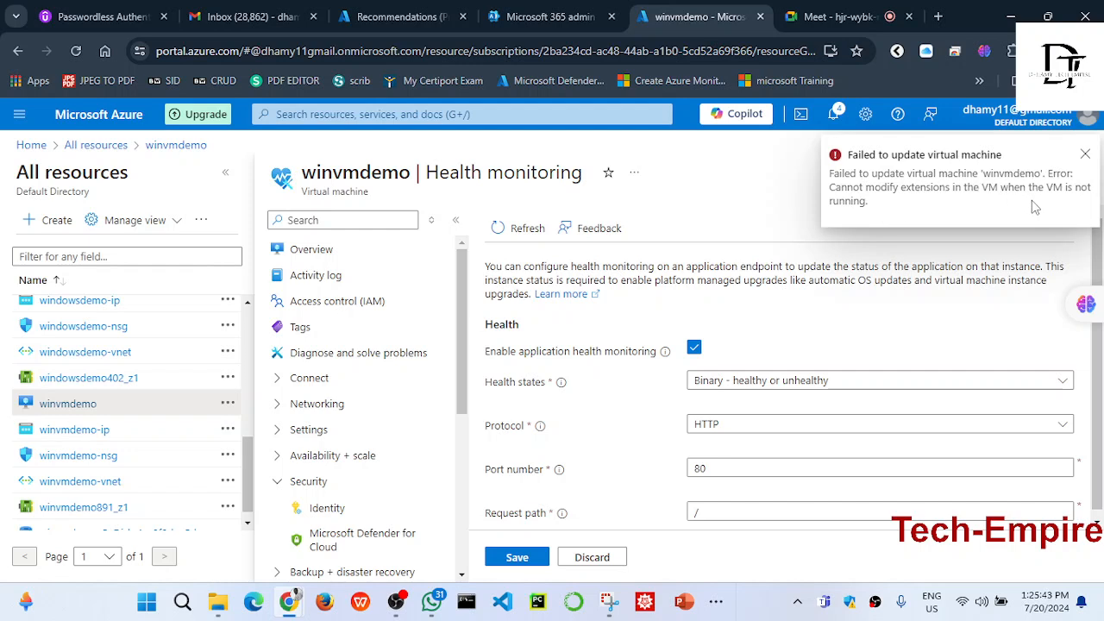
- Dismiss the failed update notification, return to winvmdemo's overview from All resources, and start the virtual machine
left_click(1085, 154)
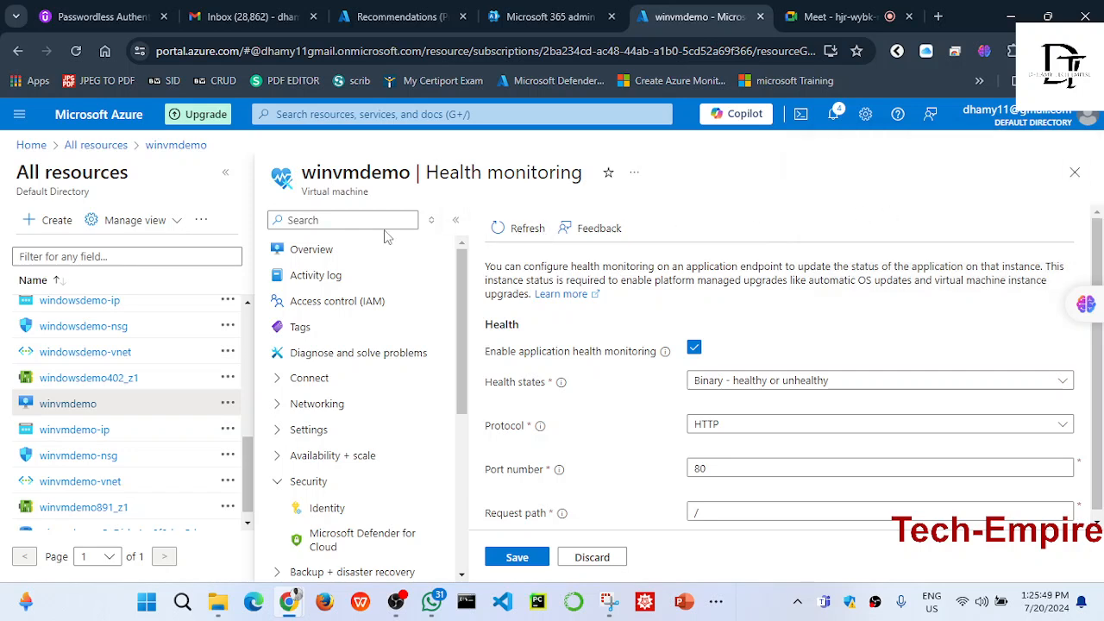
left_click(1074, 171)
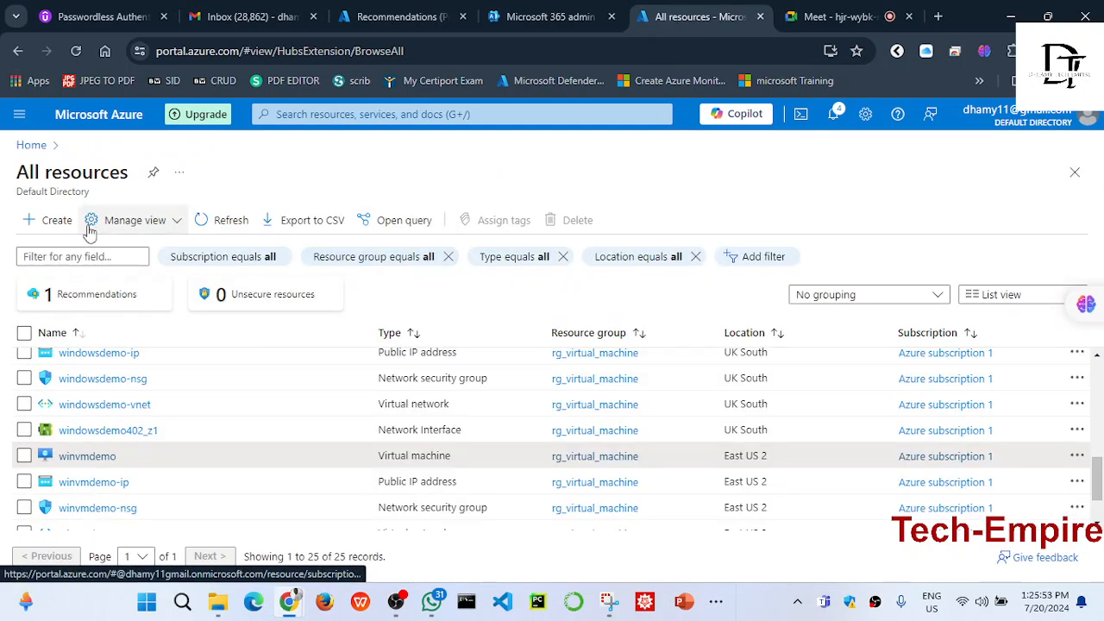
left_click(100, 457)
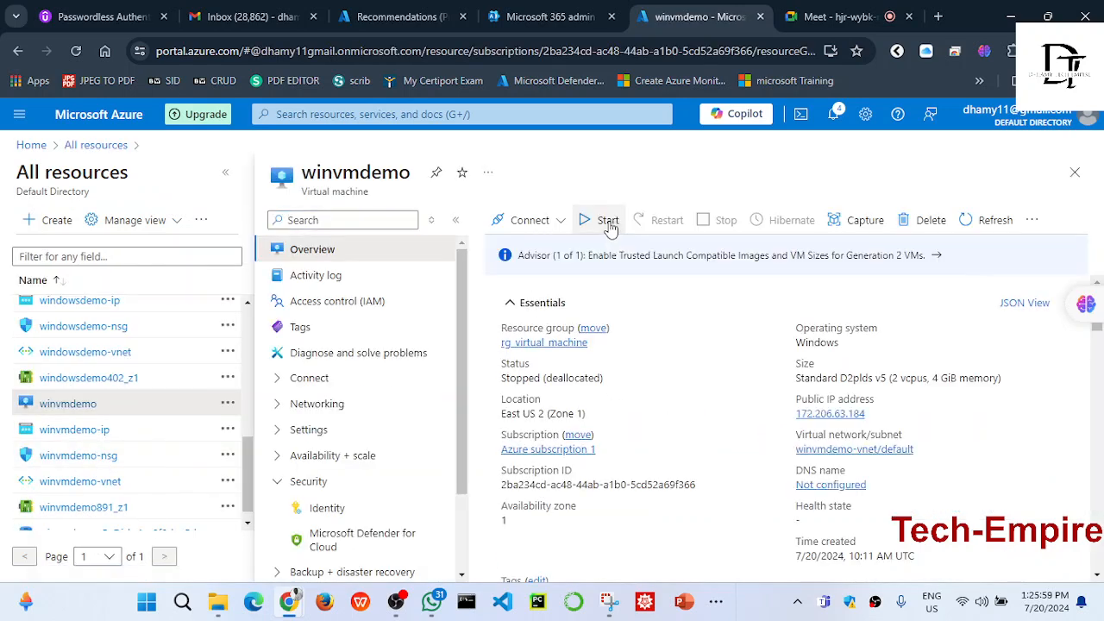
left_click(607, 221)
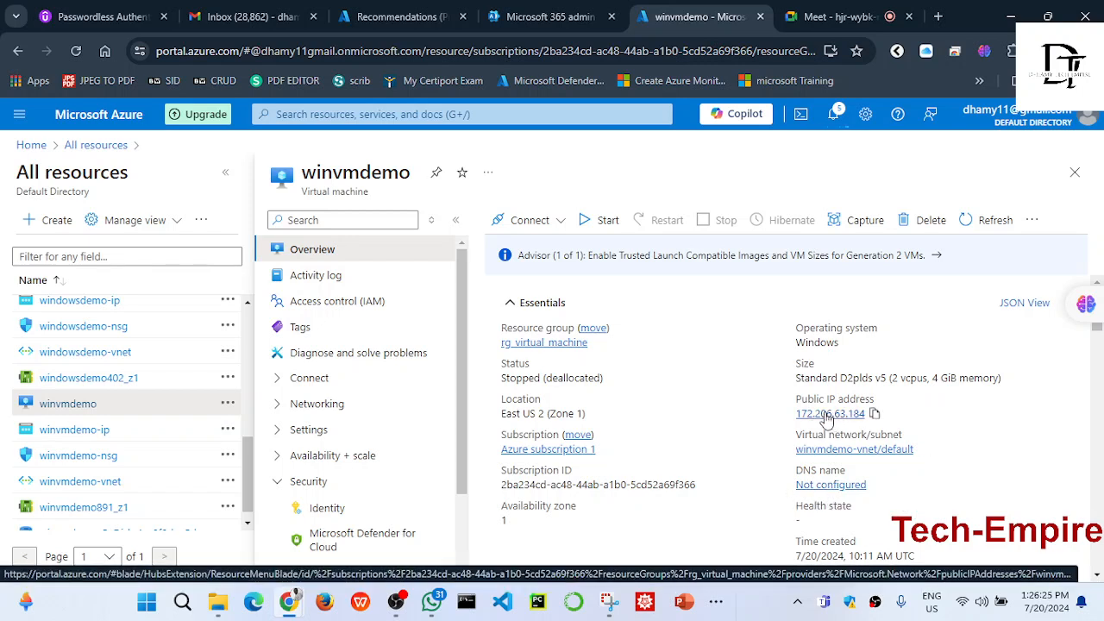
- Check winvmdemo's public IP address and operating system in the Essentials, and follow the VM start in the notifications
left_click_drag(795, 414, 875, 415)
left_click(729, 316)
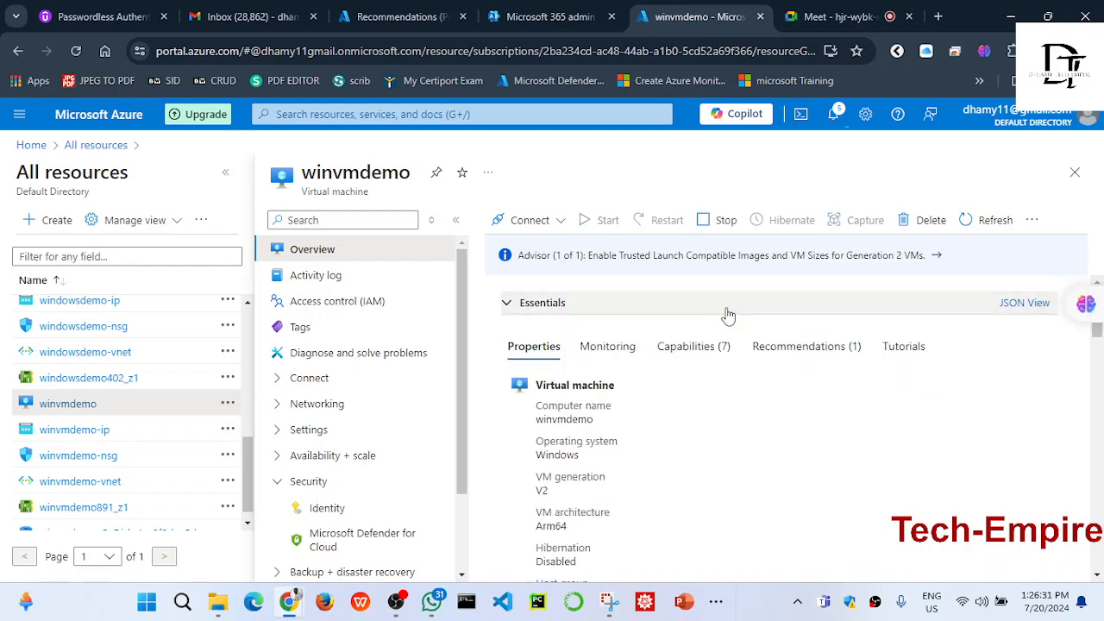
left_click(507, 307)
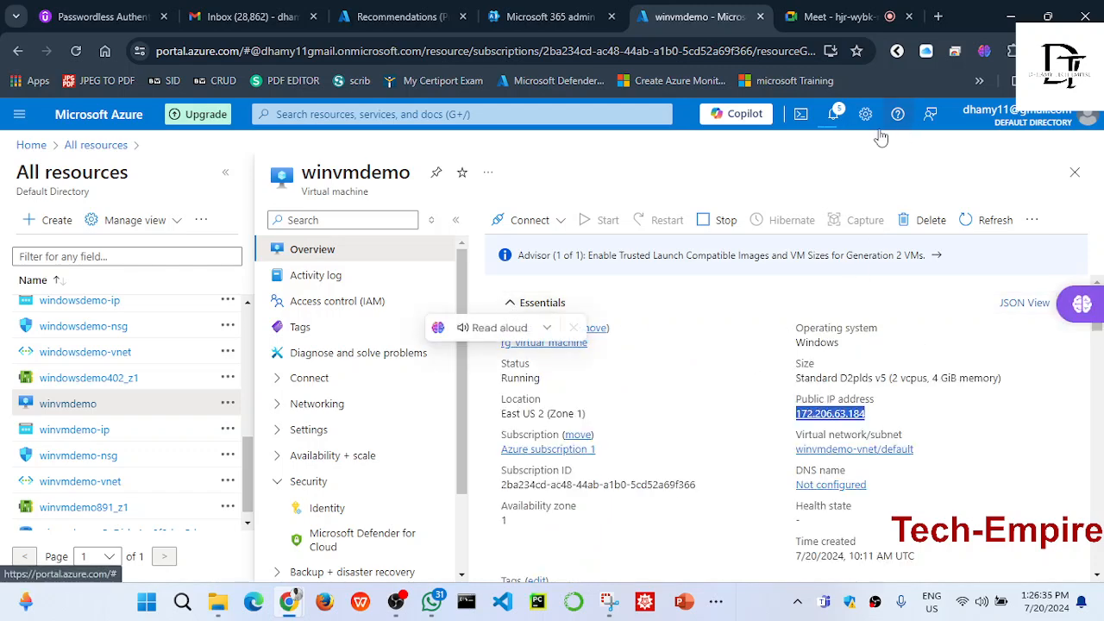
left_click(832, 121)
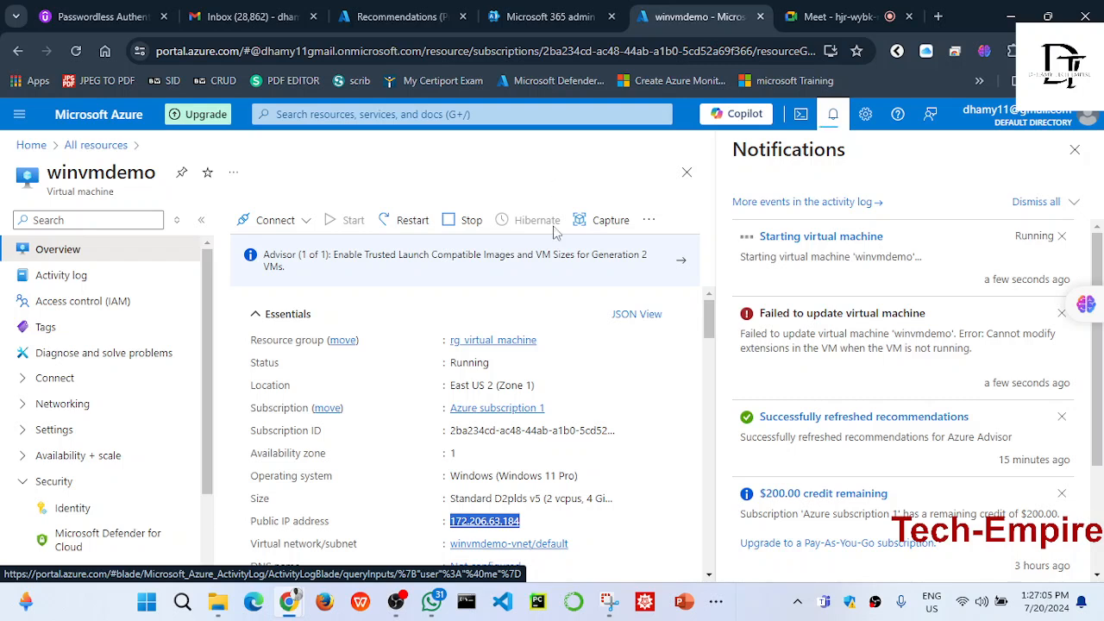
left_click_drag(500, 476, 576, 480)
left_click(574, 480)
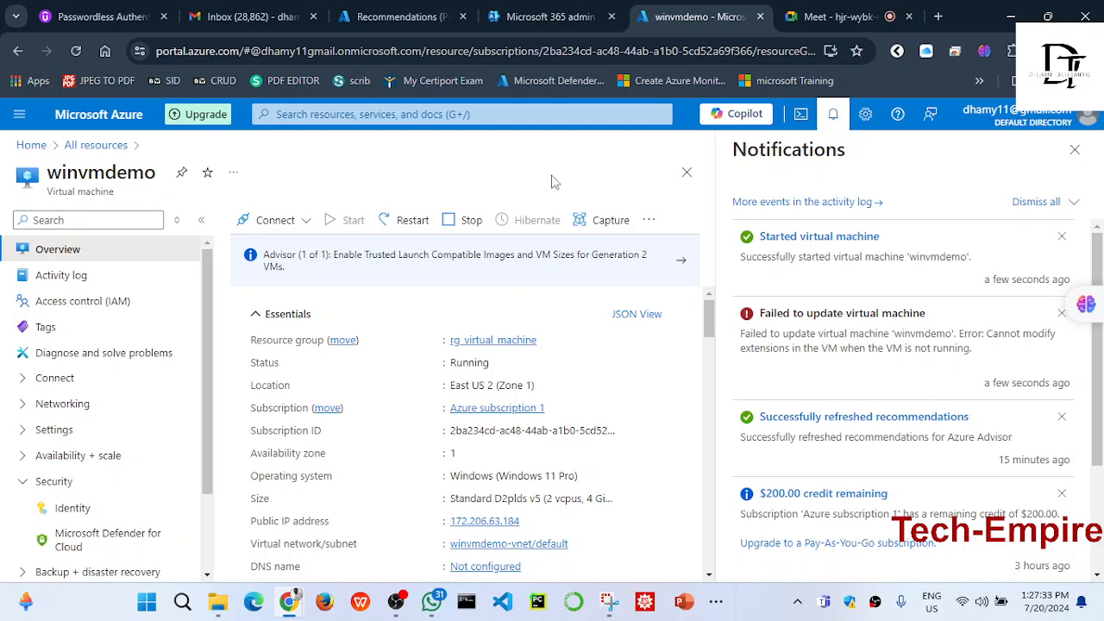
left_click(1074, 151)
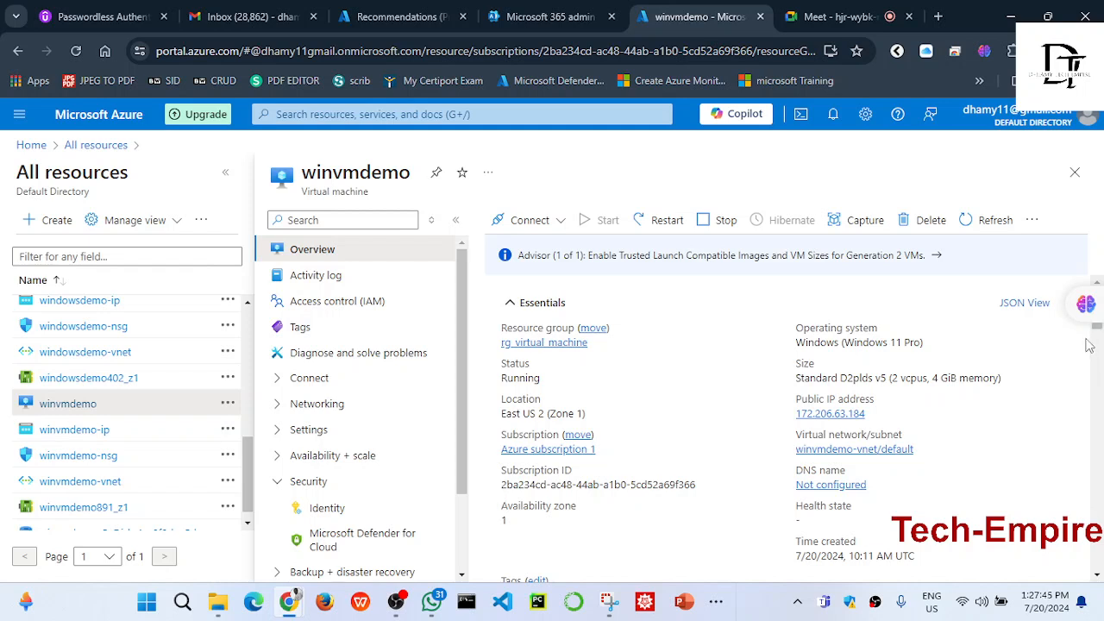
- Enable and save application health monitoring from winvmdemo's overview properties with binary health states, HTTP, port 80 and request path /
scroll(1097, 345, "down", 1)
scroll(1098, 348, "down", 2)
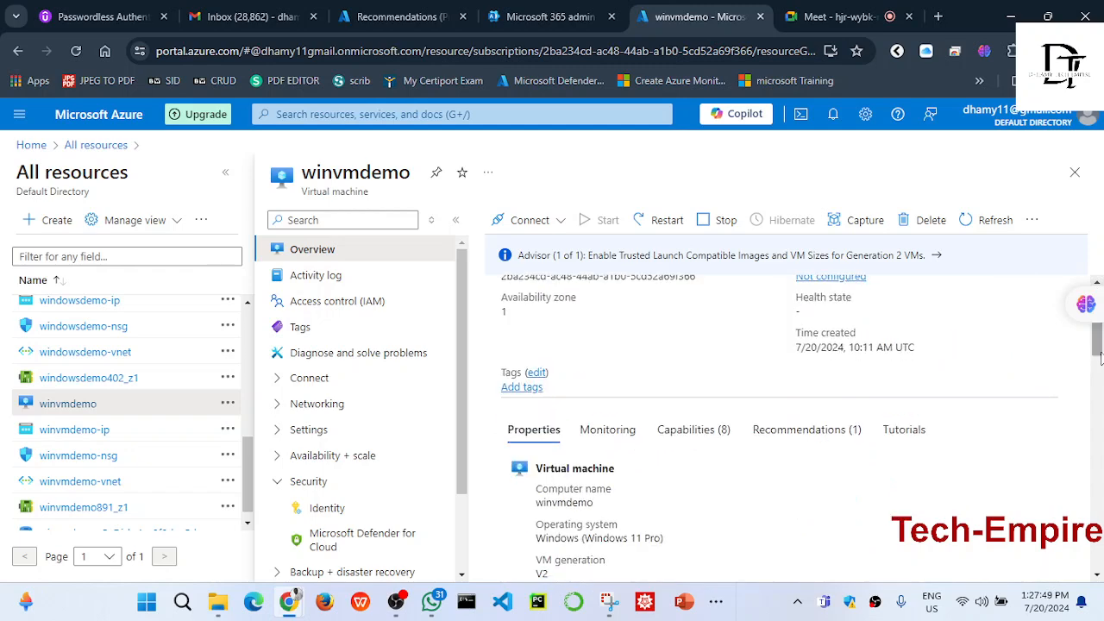
scroll(1099, 349, "up", 3)
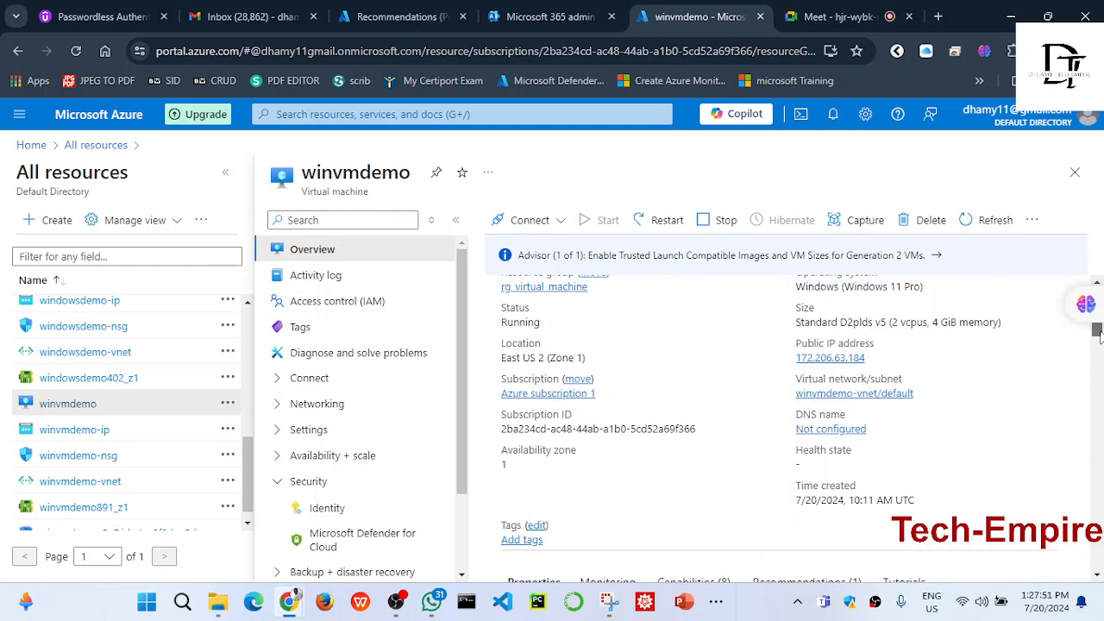
left_click_drag(1099, 337, 1099, 459)
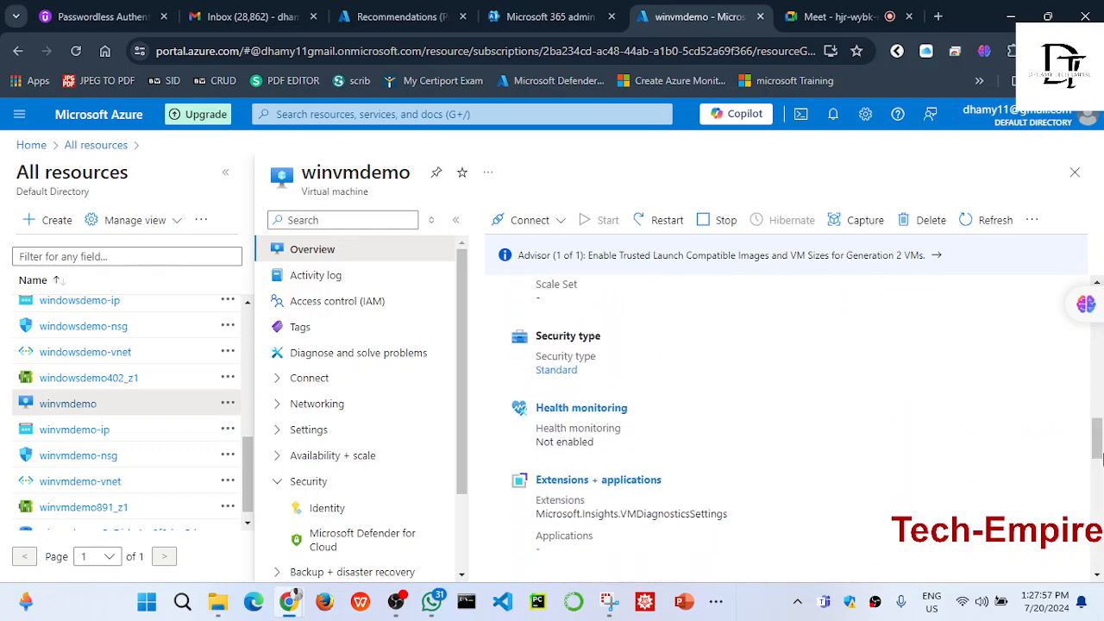
left_click(593, 412)
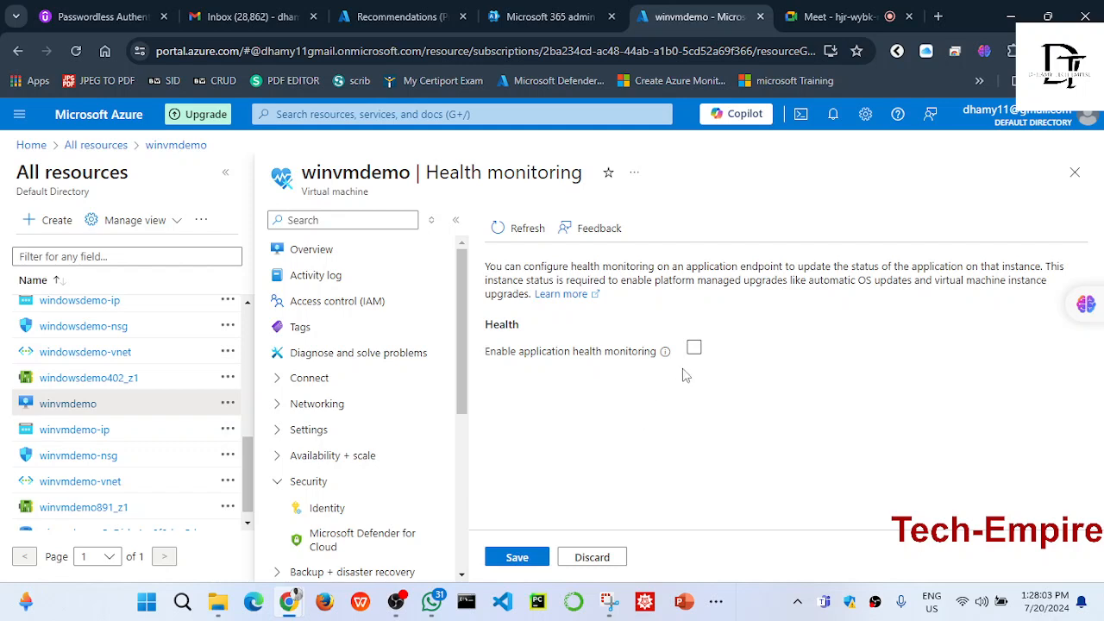
left_click(694, 348)
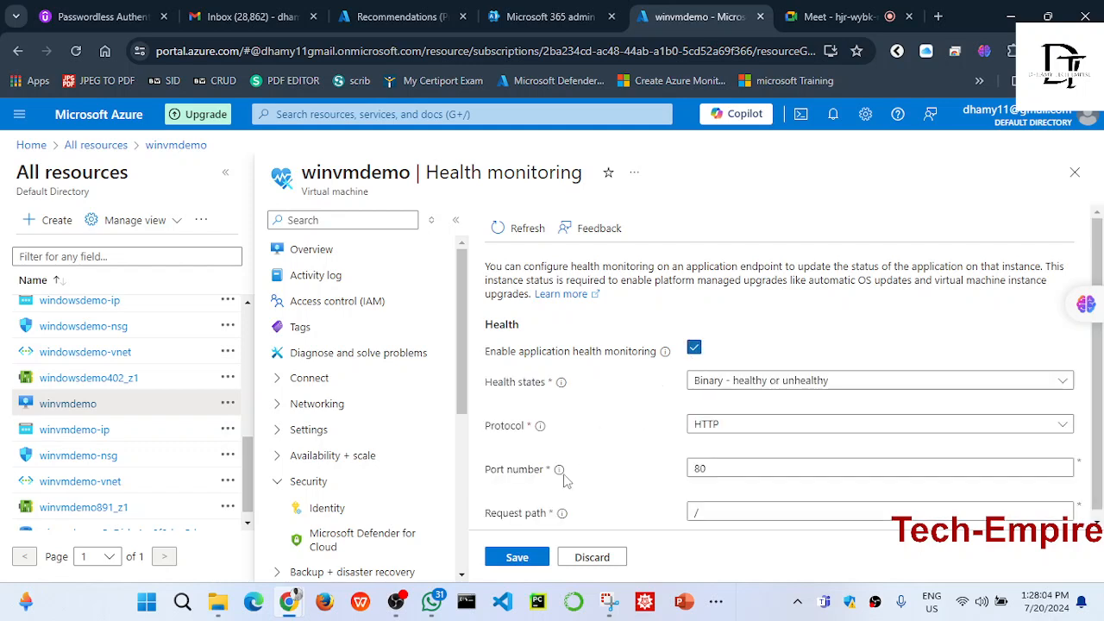
left_click(530, 557)
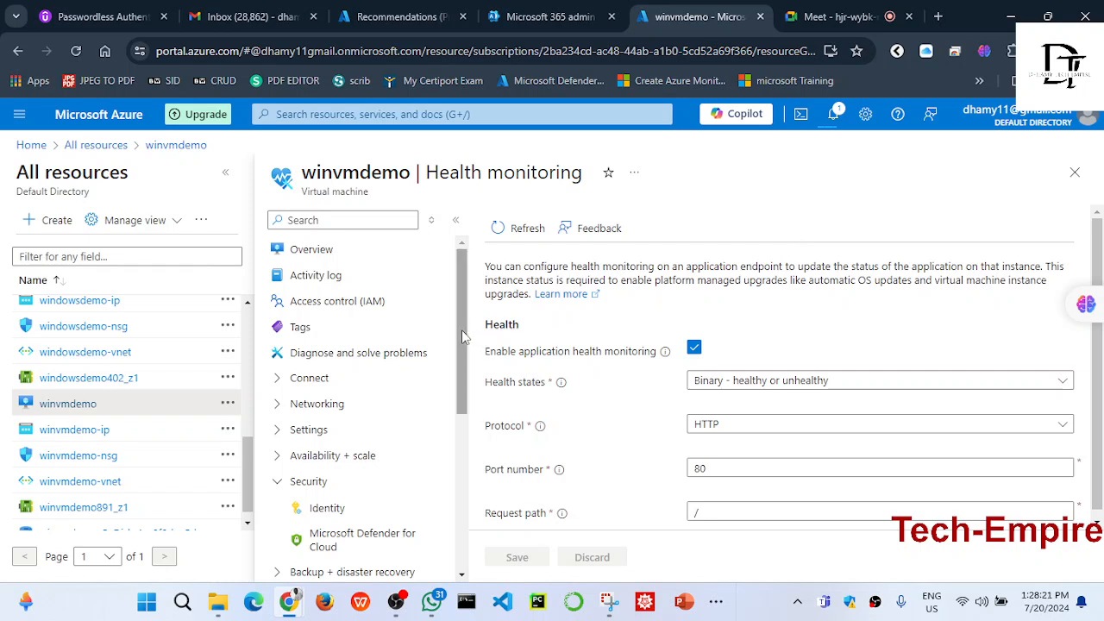
- Examine winvmdemo's Microsoft Defender for Cloud recommendations and security alerts, and close the VM's page
mouse_move(462, 336)
left_mouse_down()
mouse_move(461, 466)
mouse_move(461, 334)
left_mouse_up()
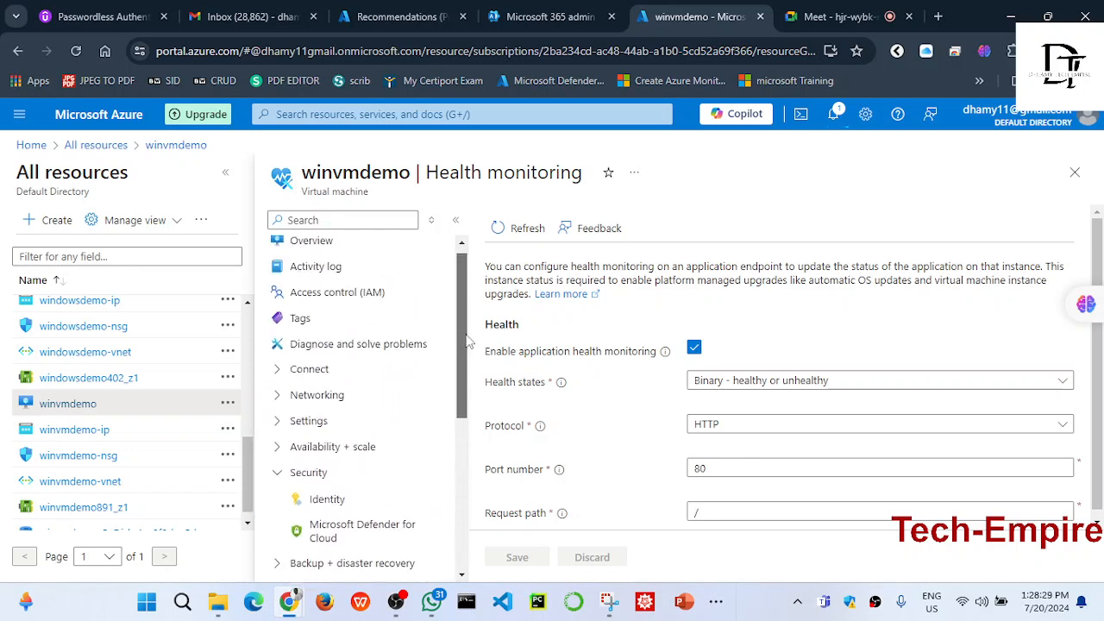
left_click(368, 529)
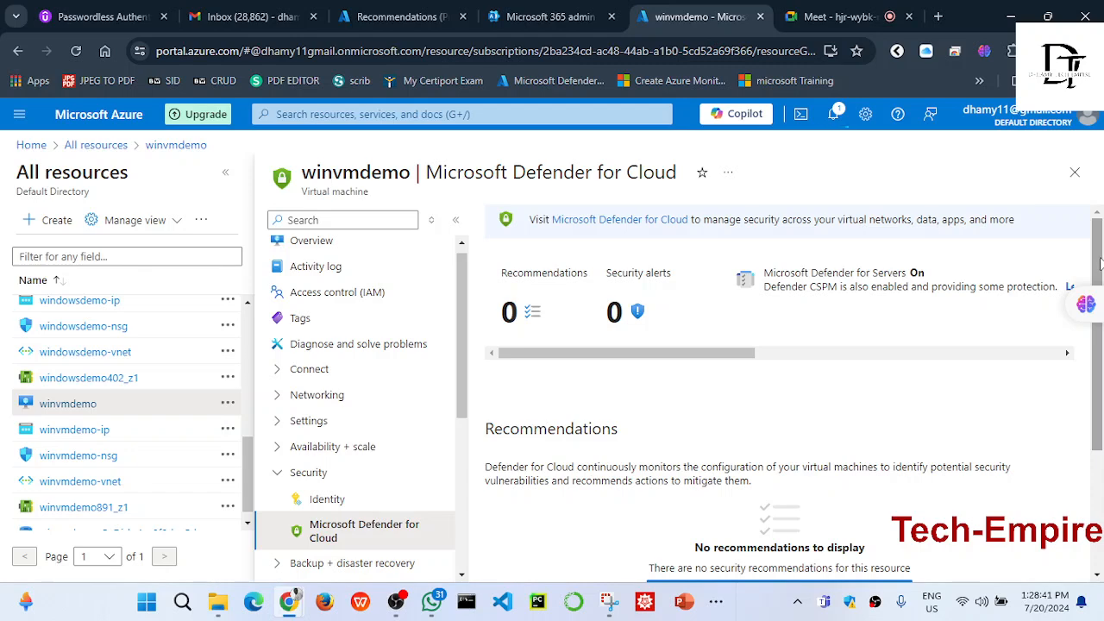
left_click_drag(1099, 261, 1101, 431)
scroll(582, 300, "up", 3)
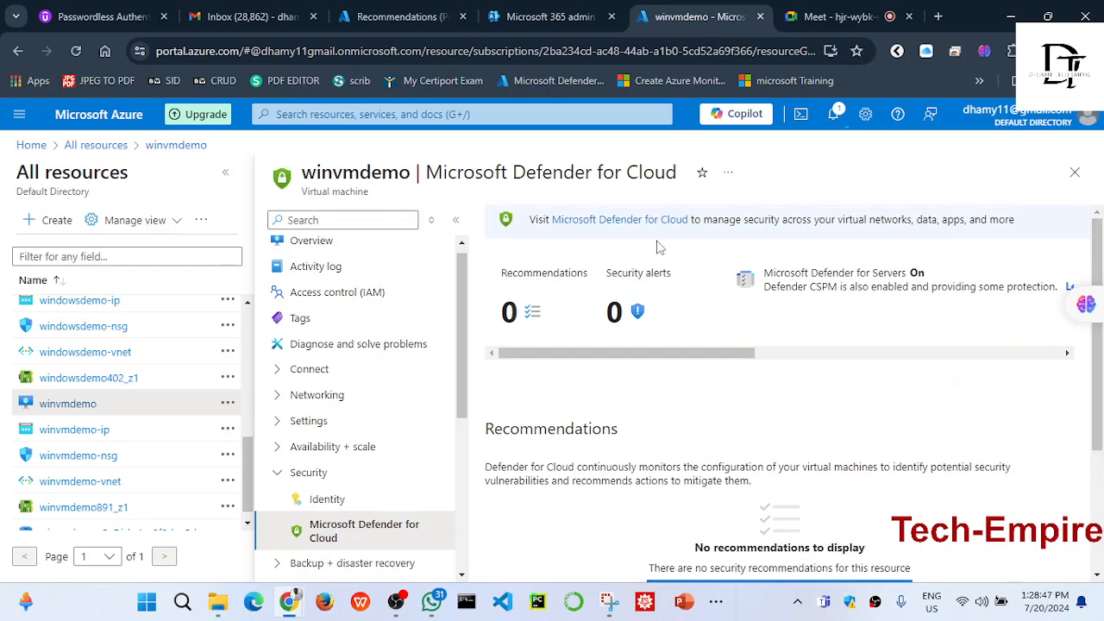
left_click(1076, 175)
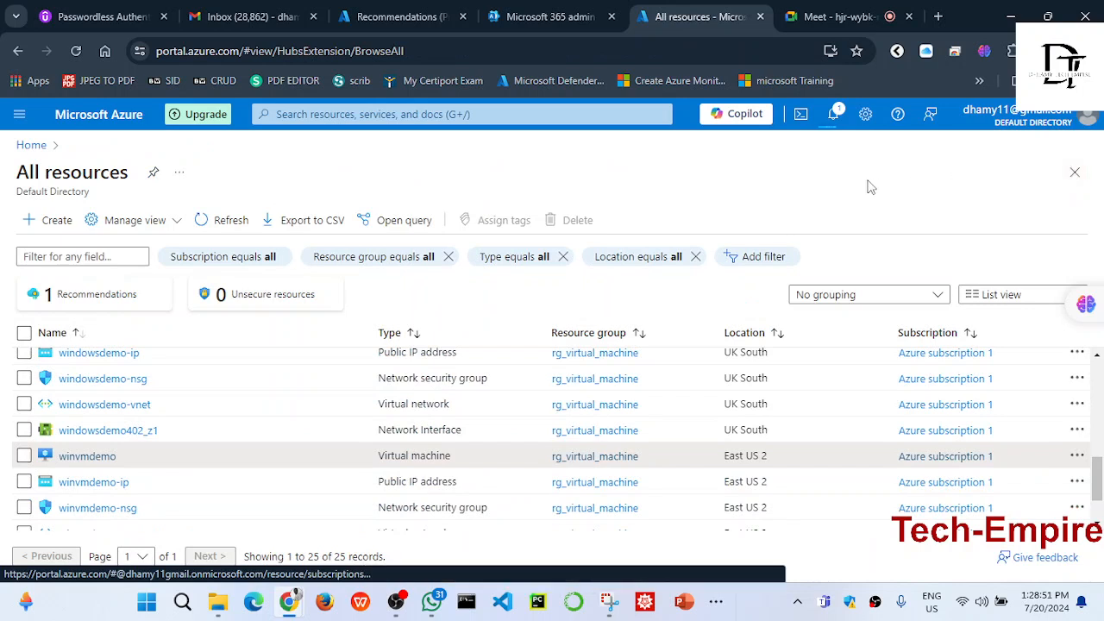
- Open Microsoft Defender for Cloud from the portal home page, look into the Secure Score Dashboard, and return to the Defender overview
left_click(29, 147)
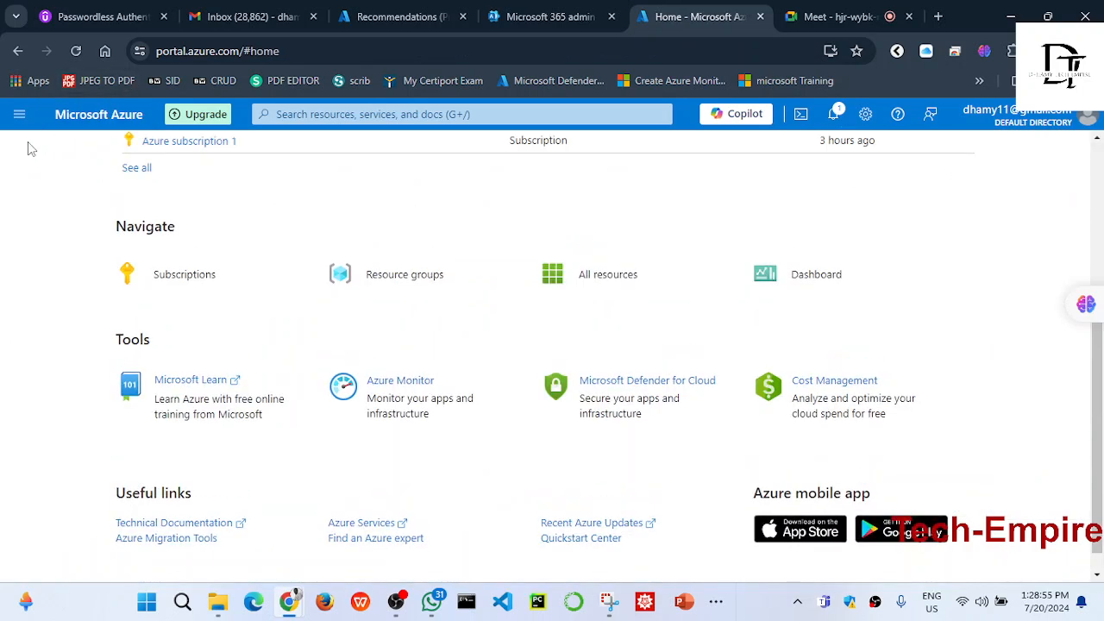
left_click(609, 390)
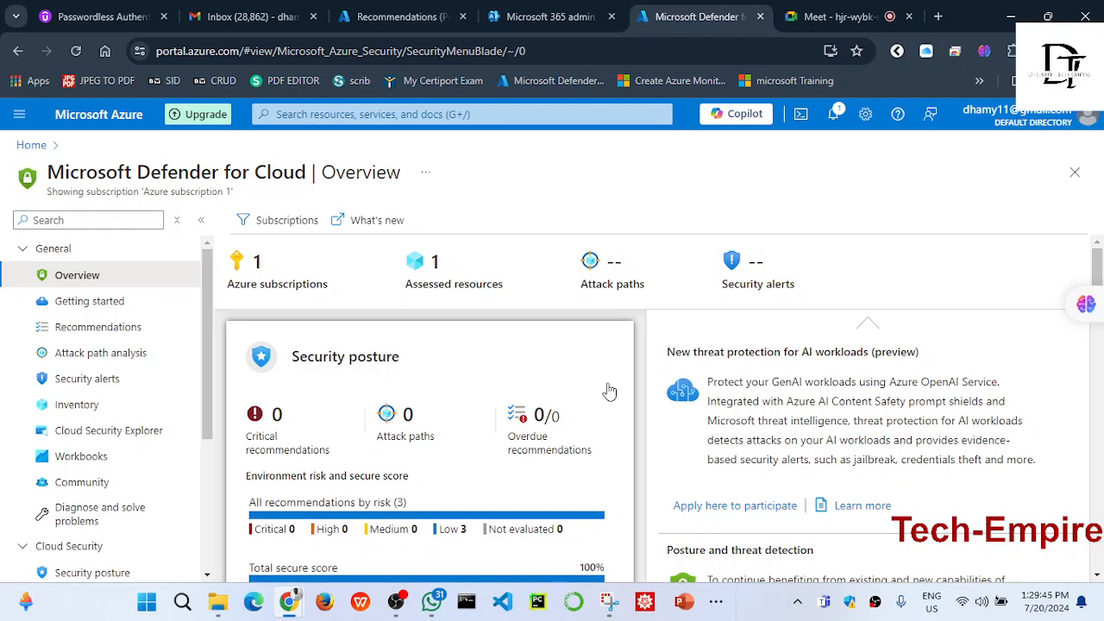
left_click(608, 391)
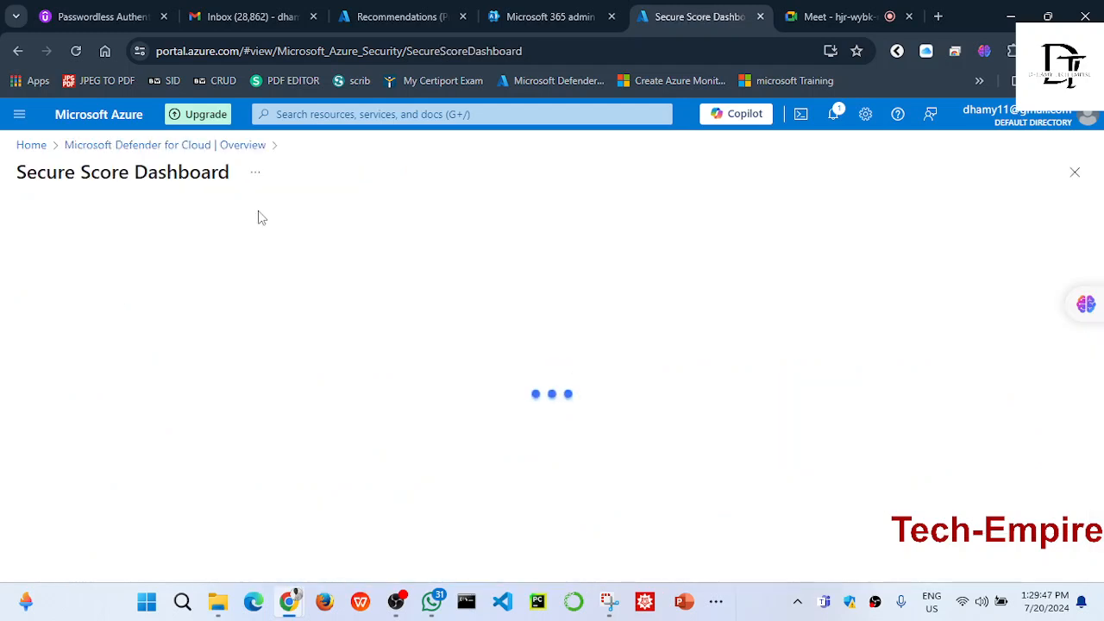
left_click(179, 147)
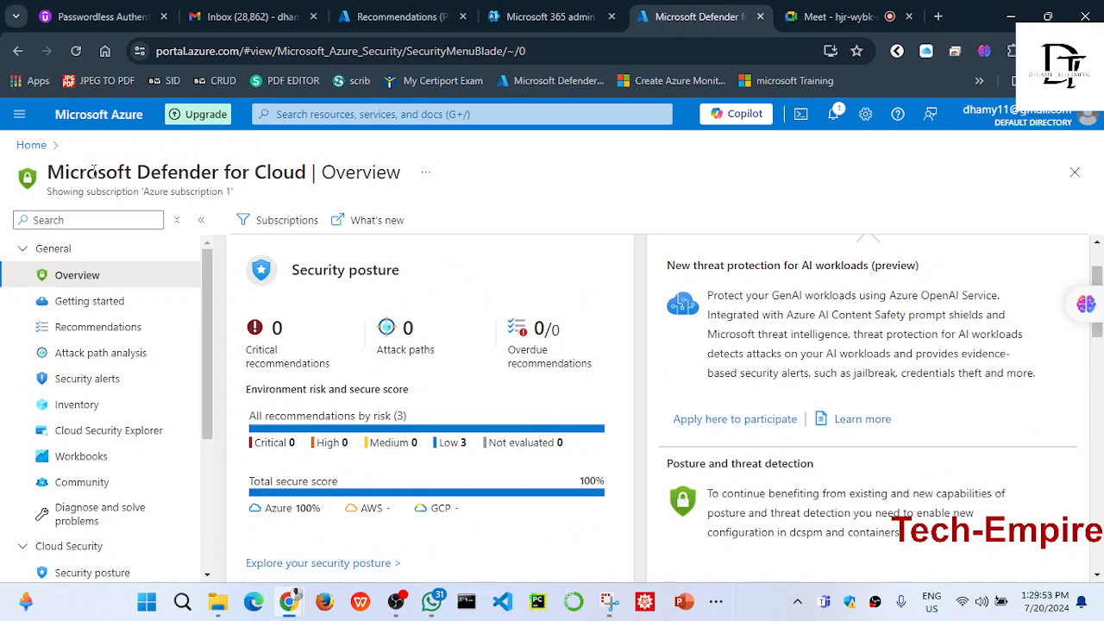
left_click_drag(49, 169, 308, 175)
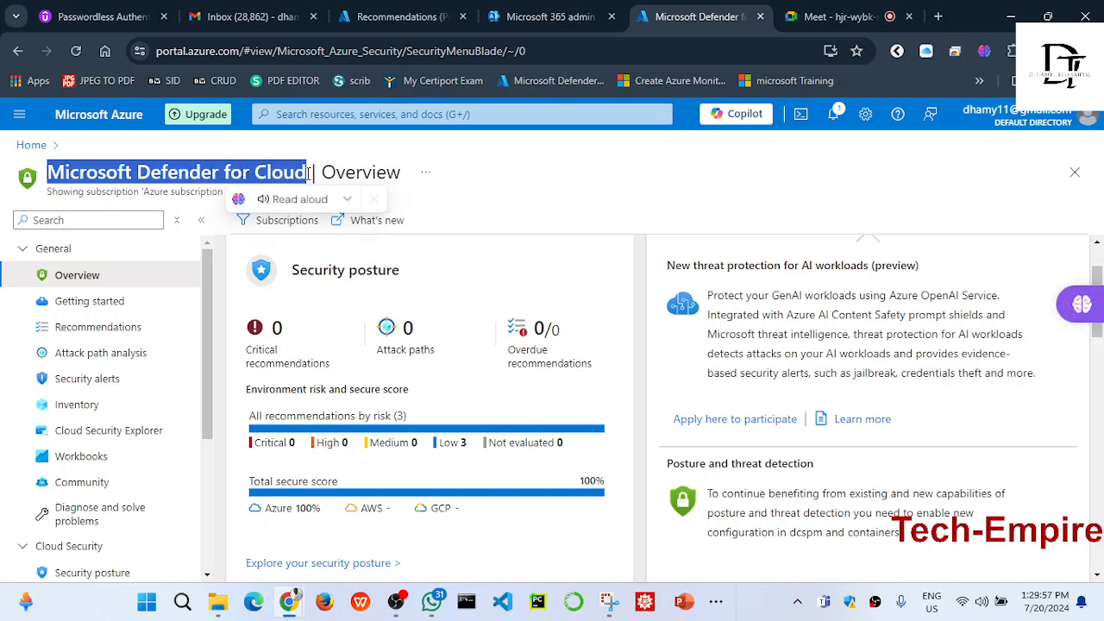
left_click(308, 176)
- Go to the vmsql resource from its deployment overview in the other browser tab and open its Microsoft Defender for Cloud page
left_click(390, 18)
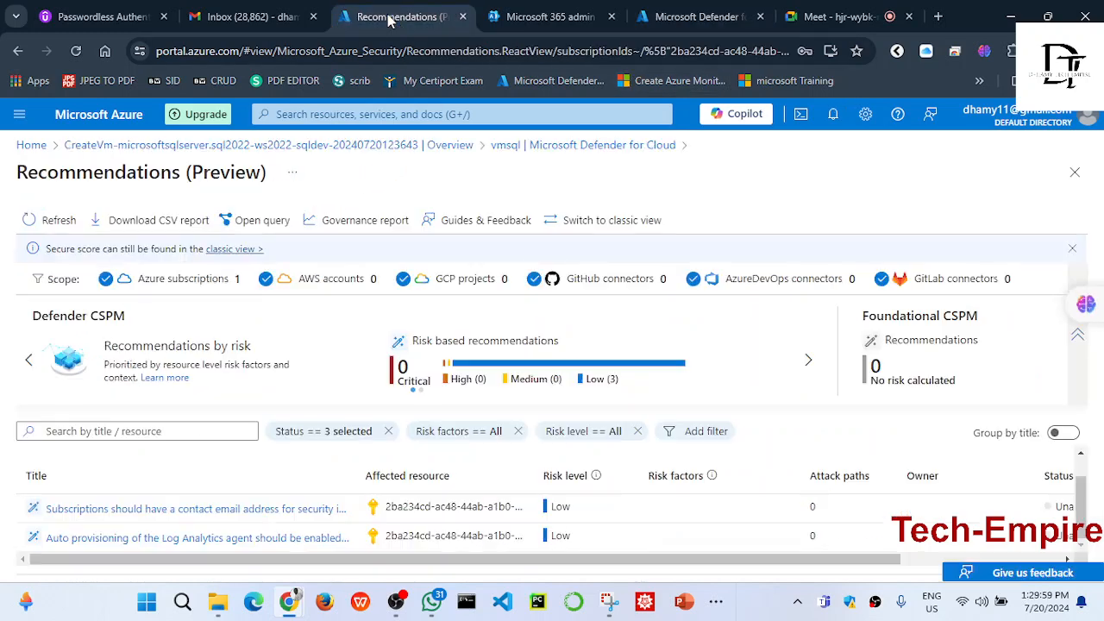
left_click(125, 146)
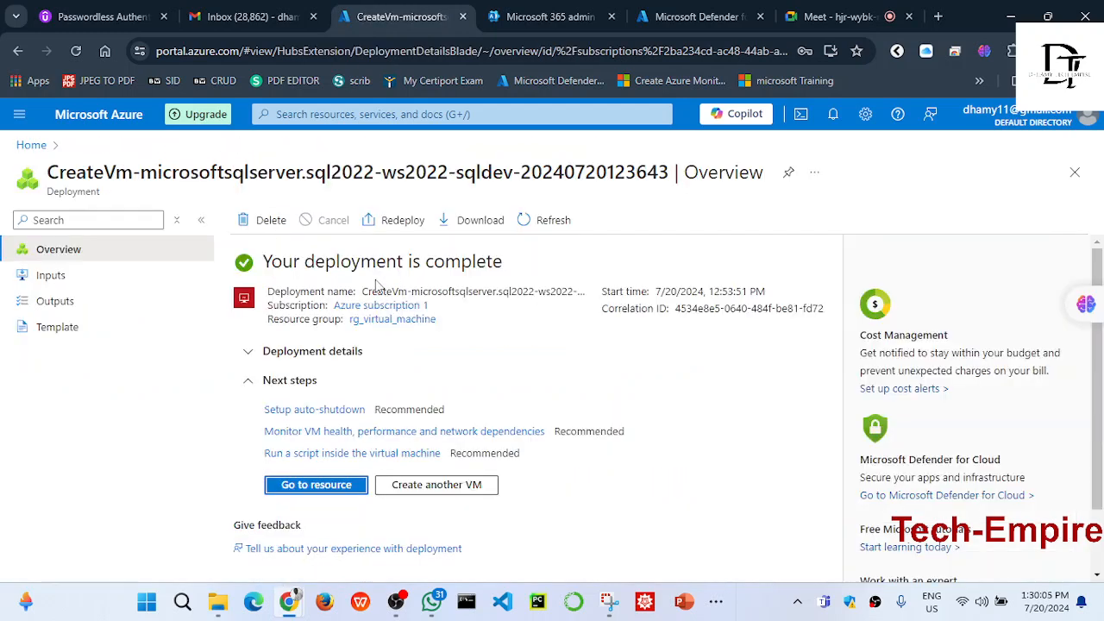
left_click(343, 488)
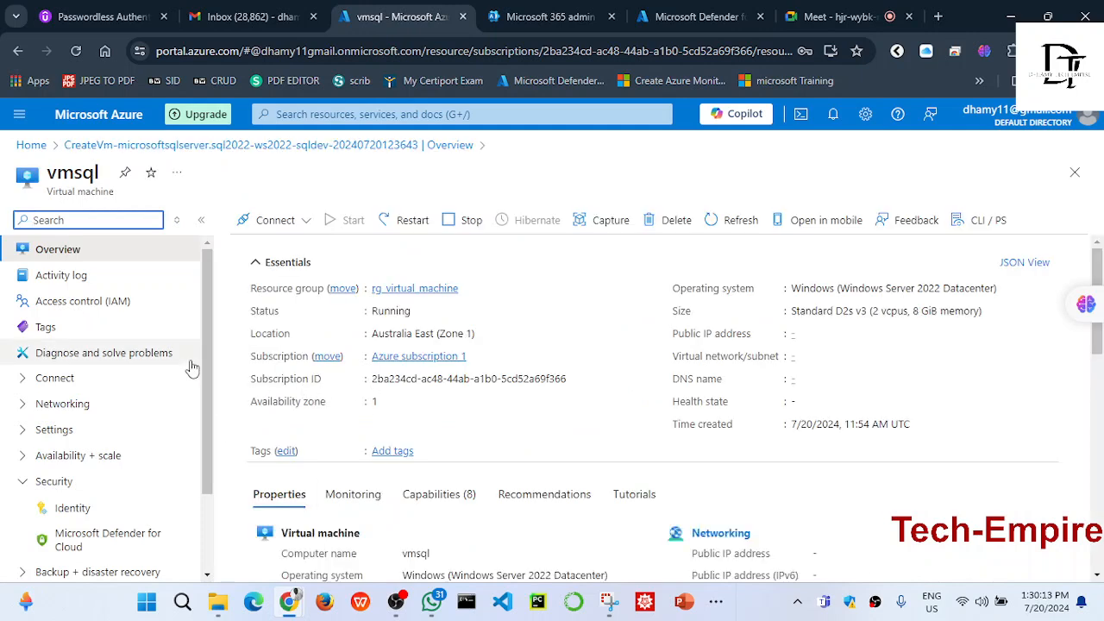
left_click_drag(206, 368, 207, 429)
left_click(115, 452)
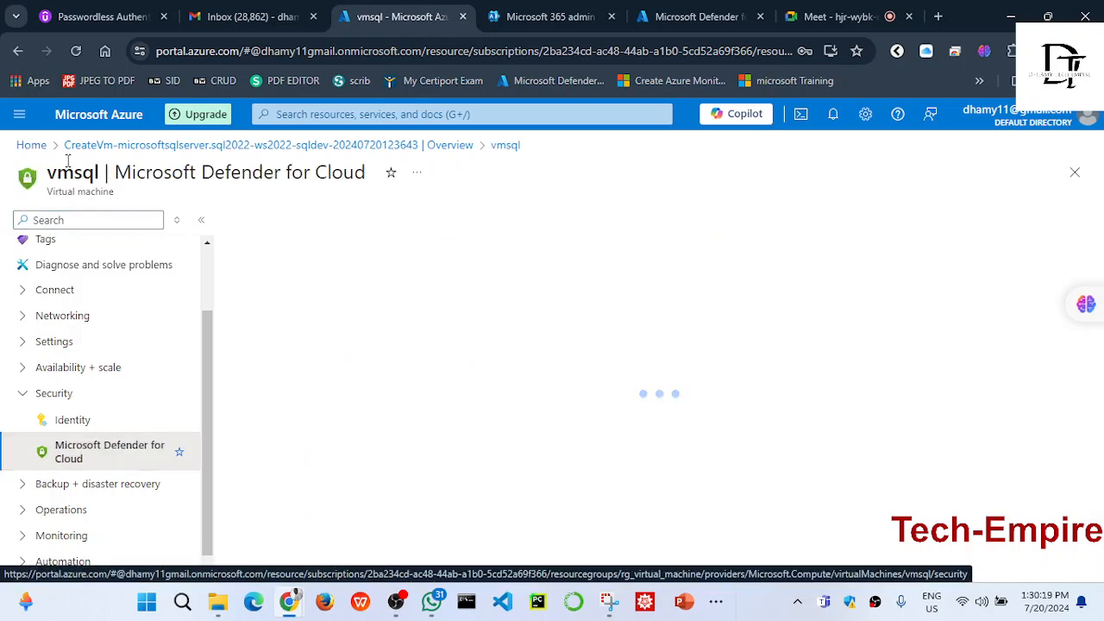
left_click_drag(50, 173, 363, 173)
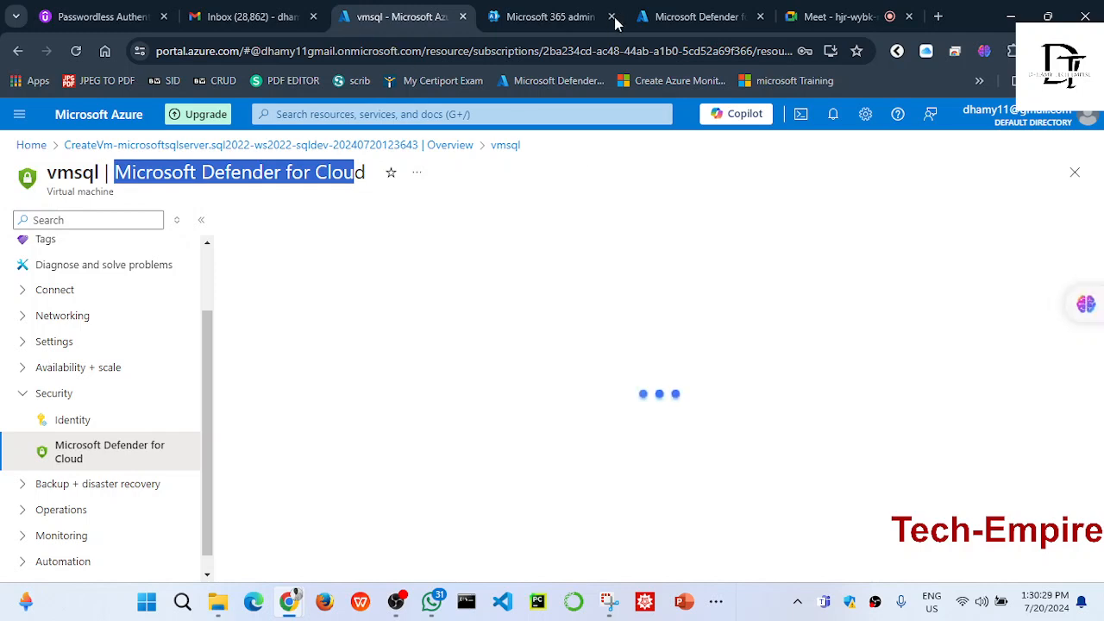
- Return to the Defender for Cloud overview, open the Security posture details, and examine the total secure score
left_click(672, 17)
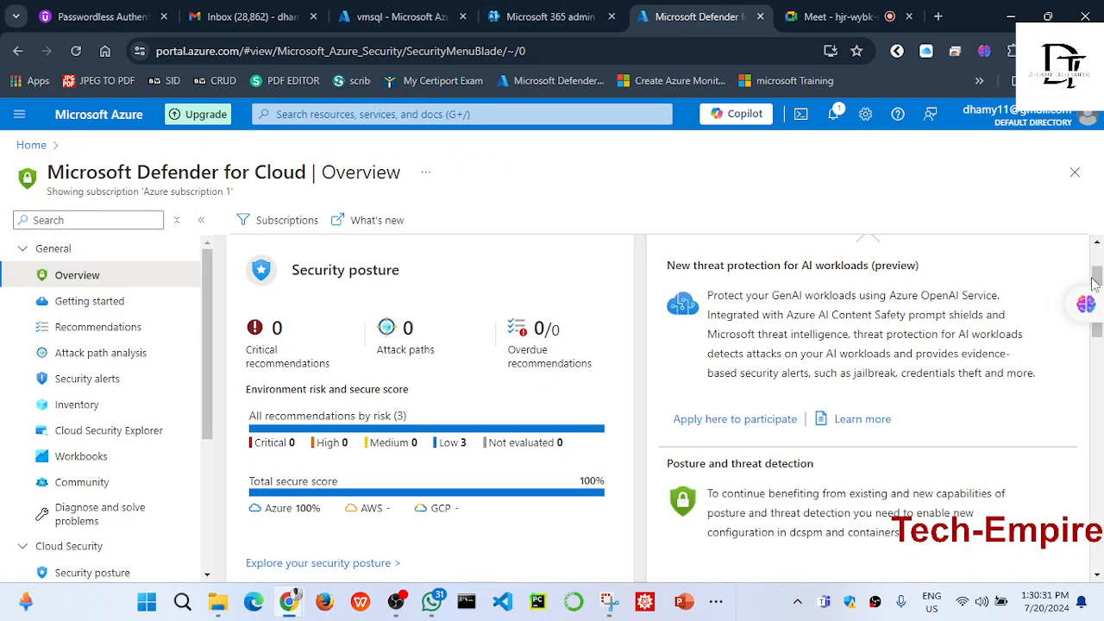
mouse_move(1100, 272)
left_mouse_down()
mouse_move(1100, 334)
mouse_move(1100, 278)
left_mouse_up()
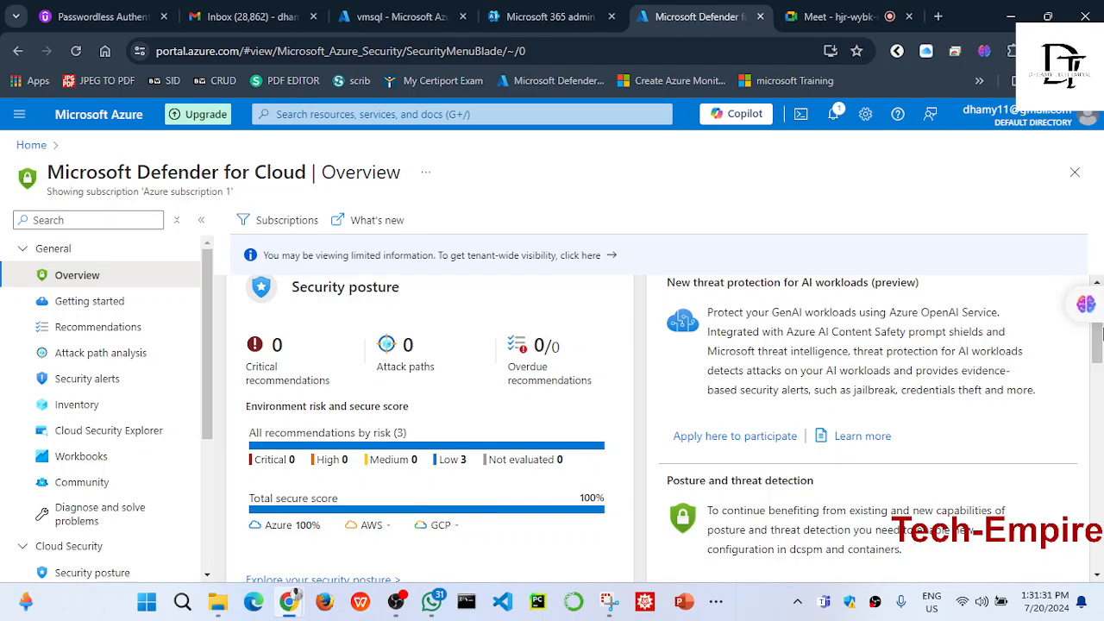
left_click_drag(1098, 345, 1093, 229)
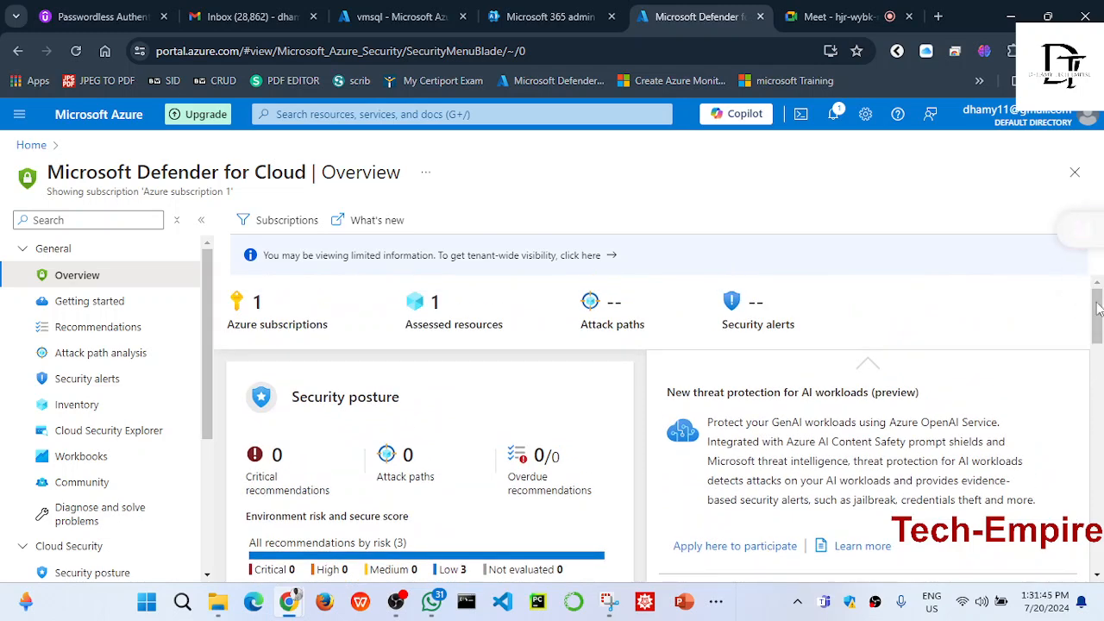
left_click_drag(1097, 333, 1096, 345)
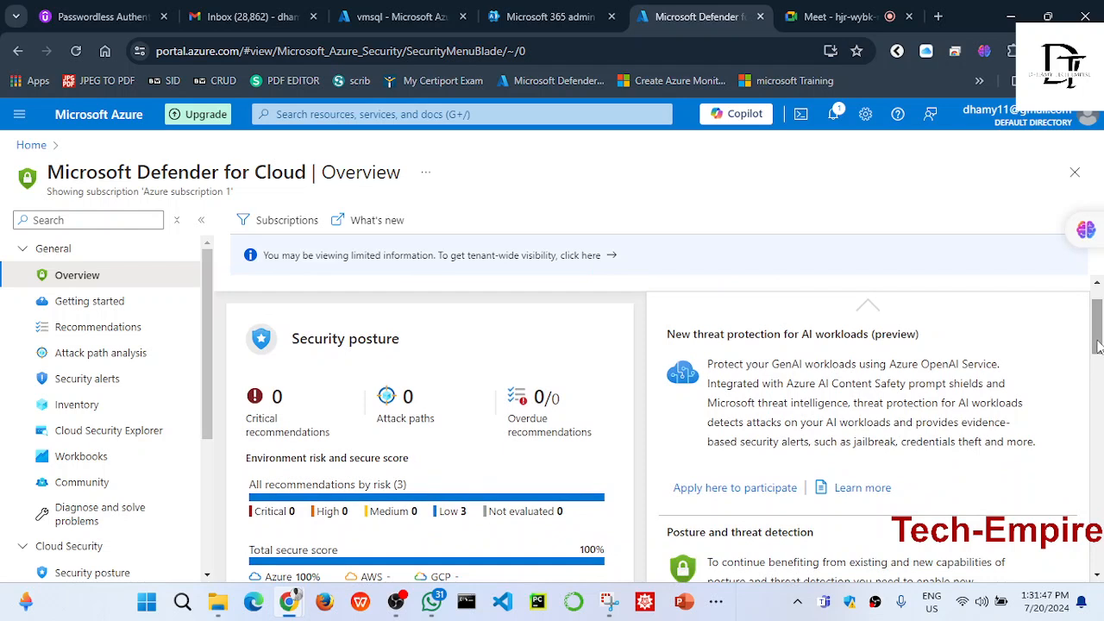
left_click(438, 457)
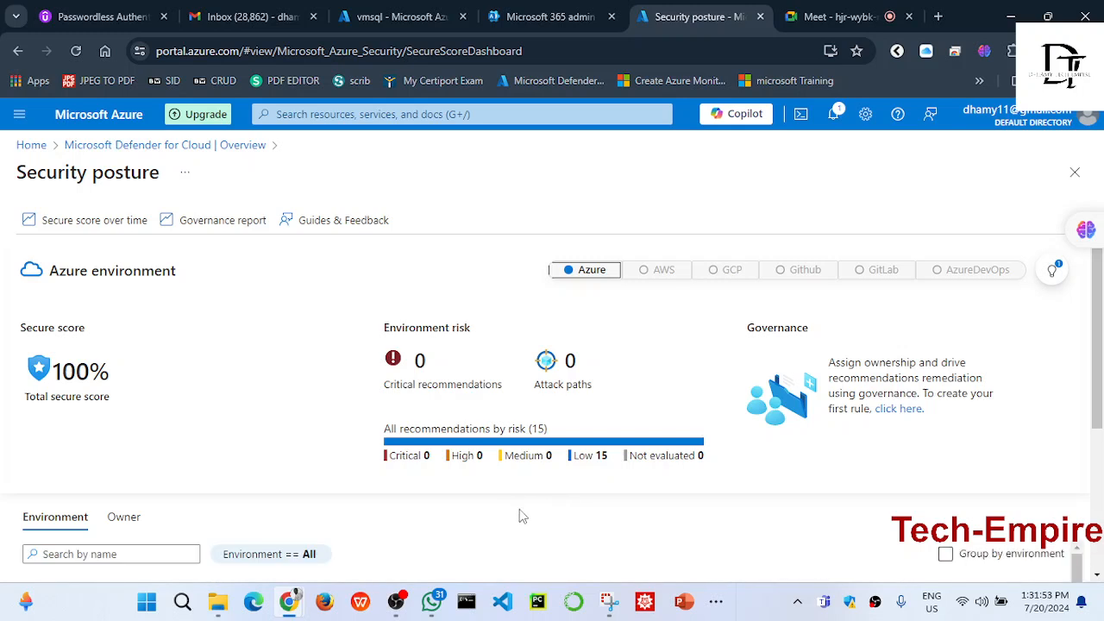
left_click(144, 380)
left_click_drag(110, 370, 50, 371)
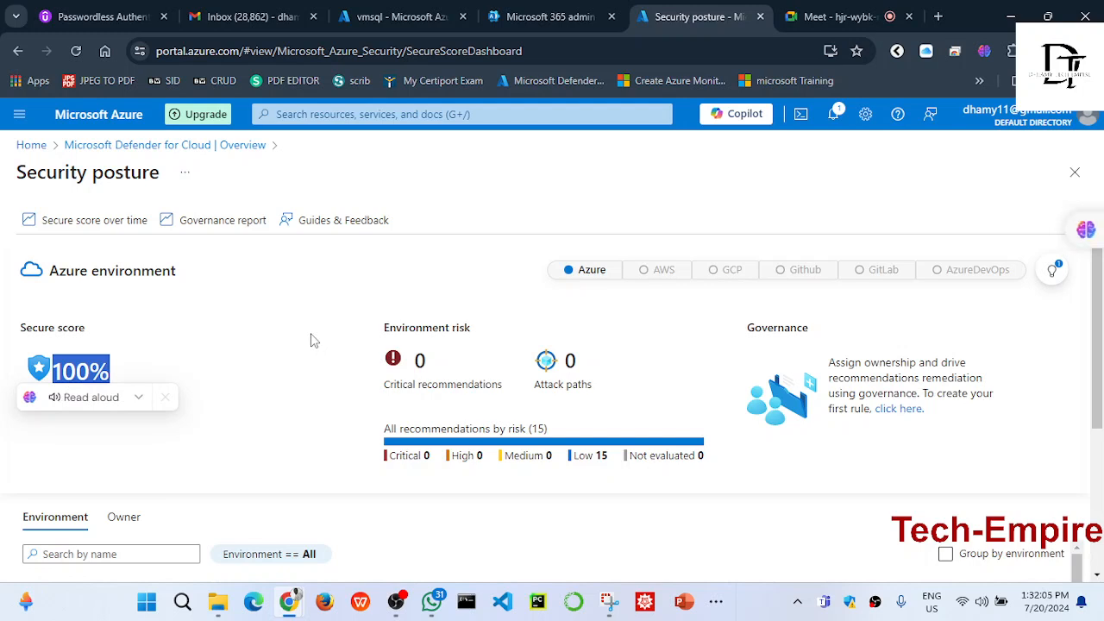
- Highlight the total secure score percentage on the Security posture page
left_click(264, 335)
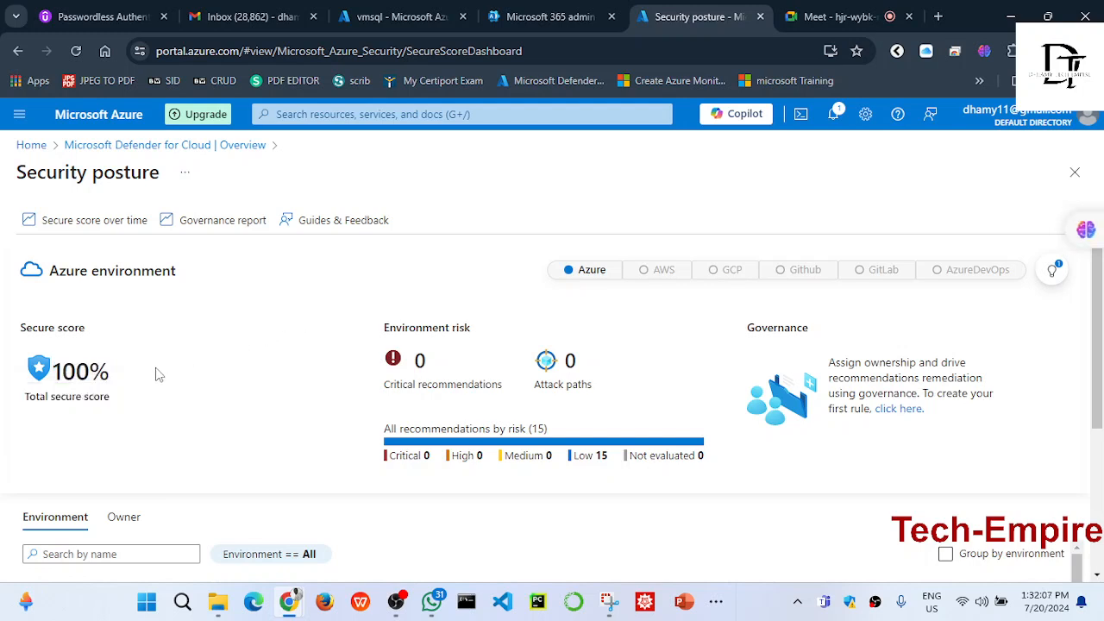
left_click_drag(110, 371, 56, 372)
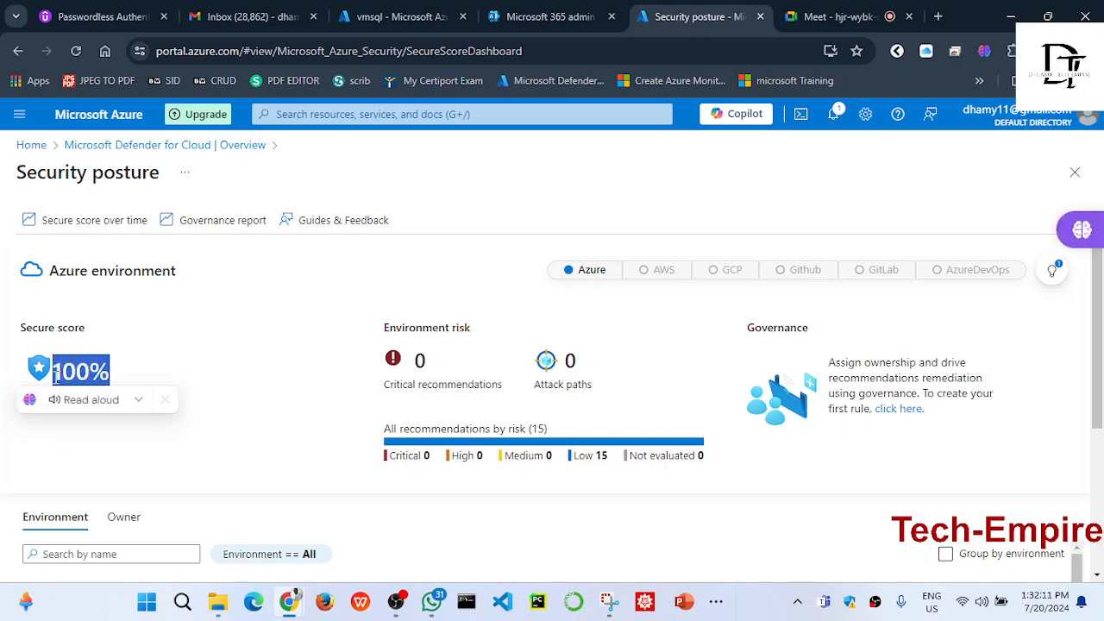
left_click(218, 366)
left_click_drag(120, 382, 54, 386)
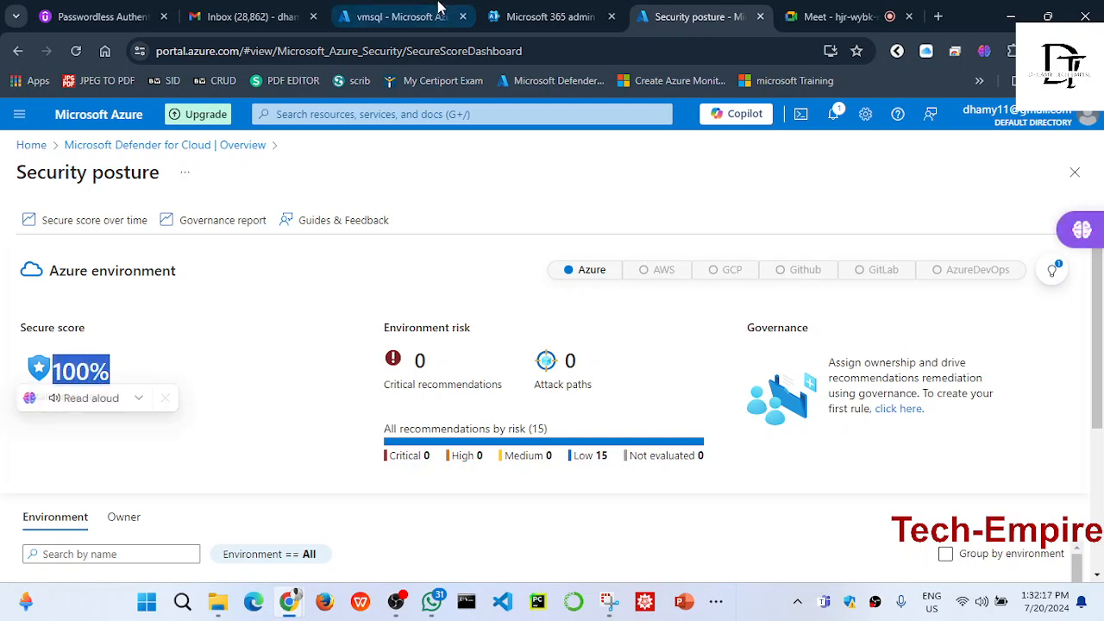
- Return to vmsql's Microsoft Defender for Cloud page in the other browser tab, review its recommendations, and open the resource's security alerts
left_click(396, 14)
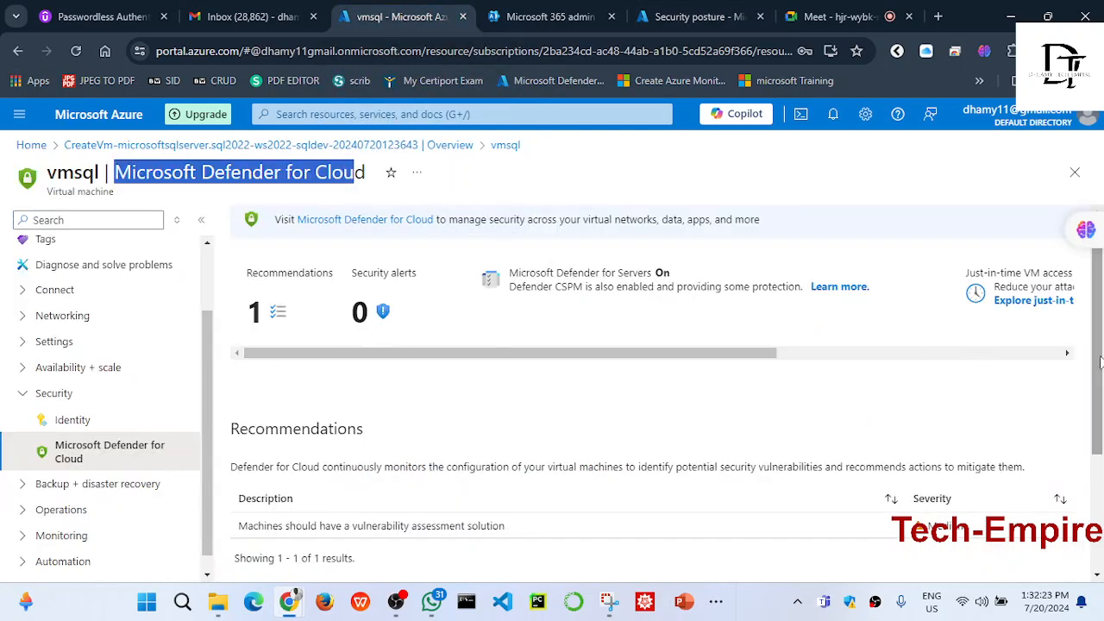
left_click_drag(1100, 366, 1101, 482)
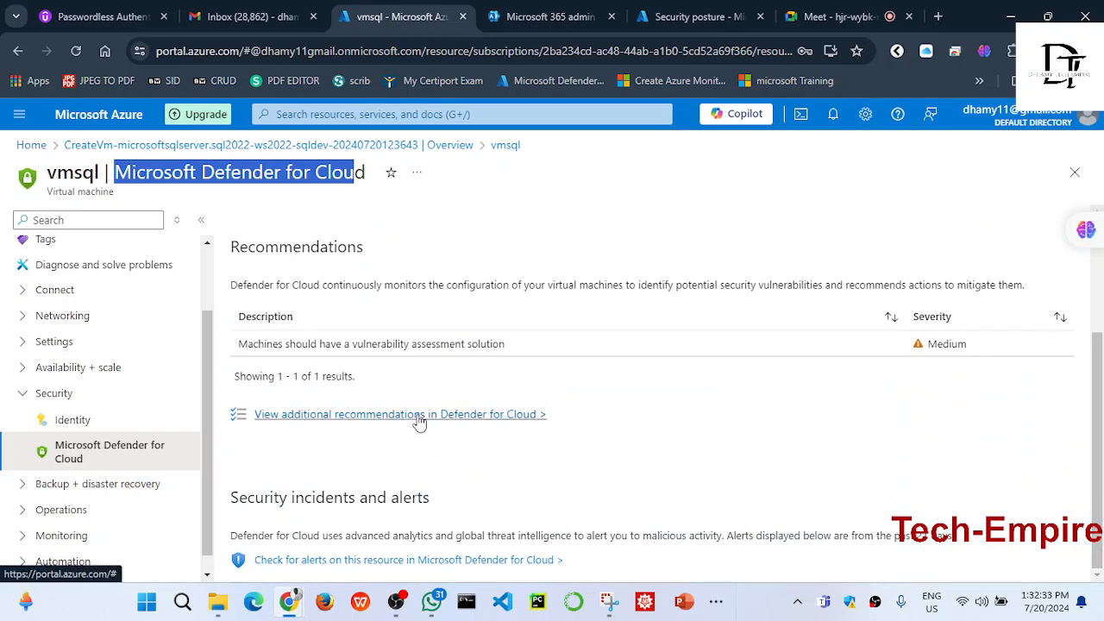
left_click(412, 562)
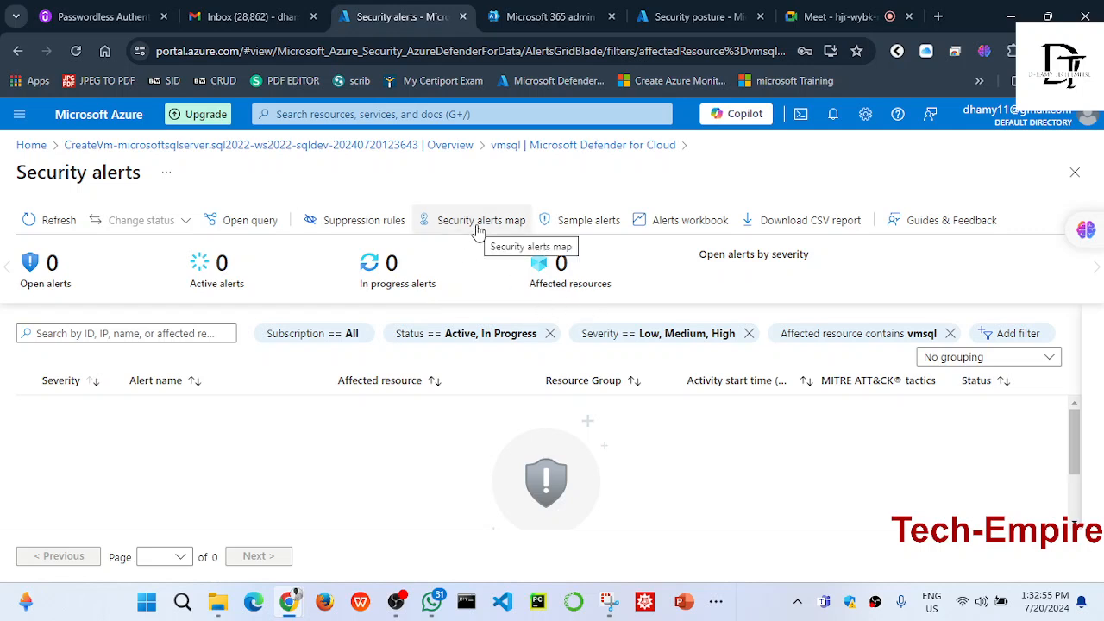
- Open the security alerts query in Azure Resource Graph Explorer and read through its code
left_click(250, 222)
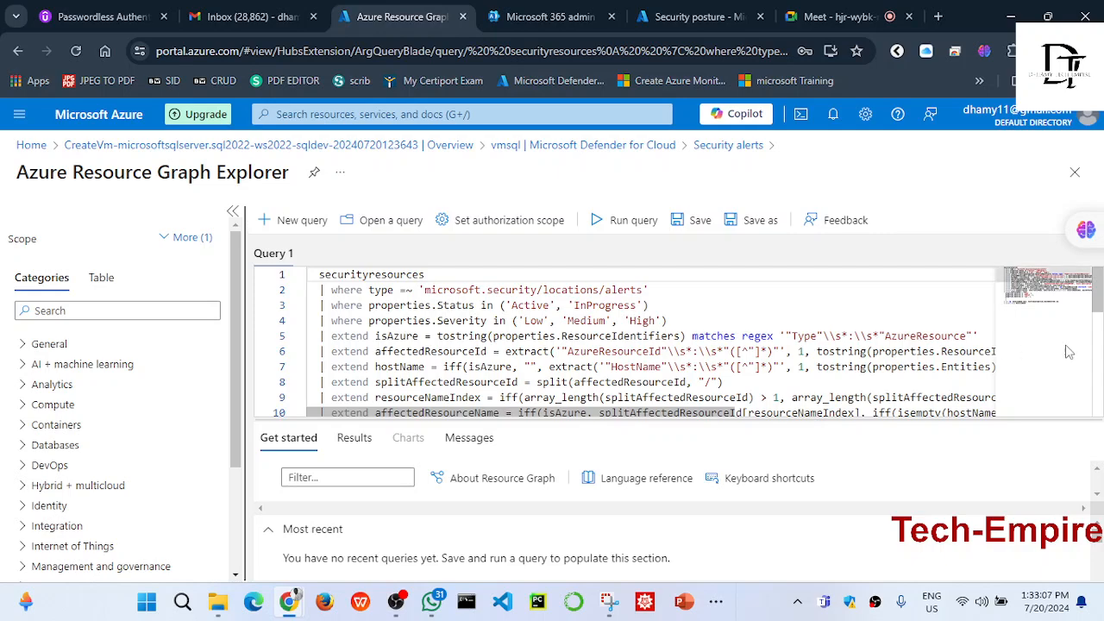
mouse_move(1096, 304)
left_mouse_down()
mouse_move(1101, 441)
mouse_move(1099, 295)
left_mouse_up()
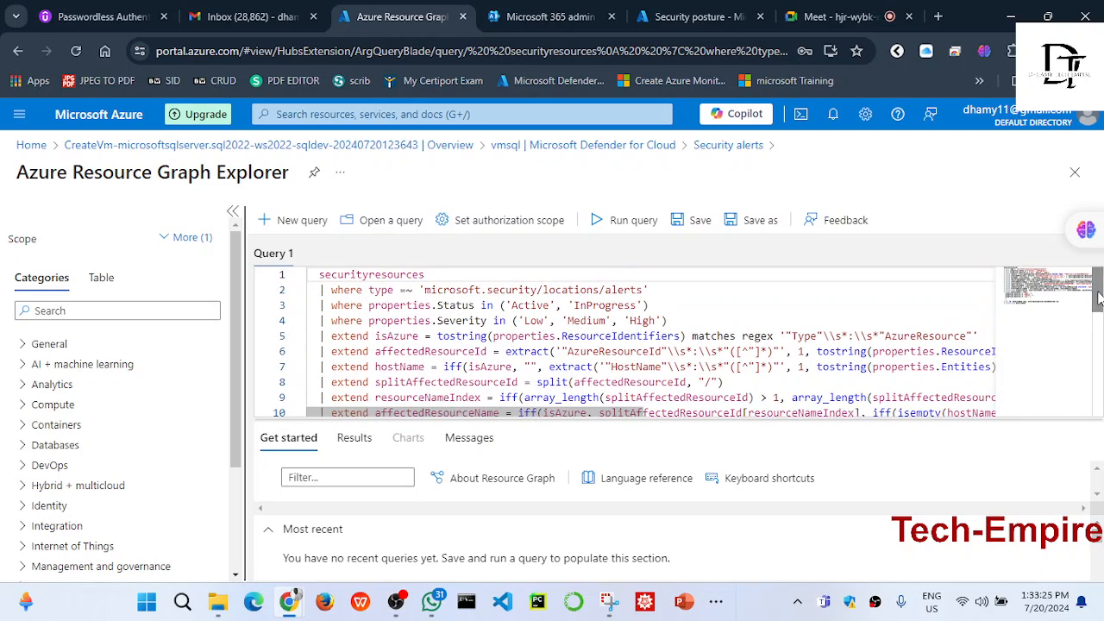
left_click_drag(1098, 296, 1099, 291)
mouse_move(1099, 285)
left_mouse_down()
mouse_move(1100, 304)
mouse_move(1100, 292)
left_mouse_up()
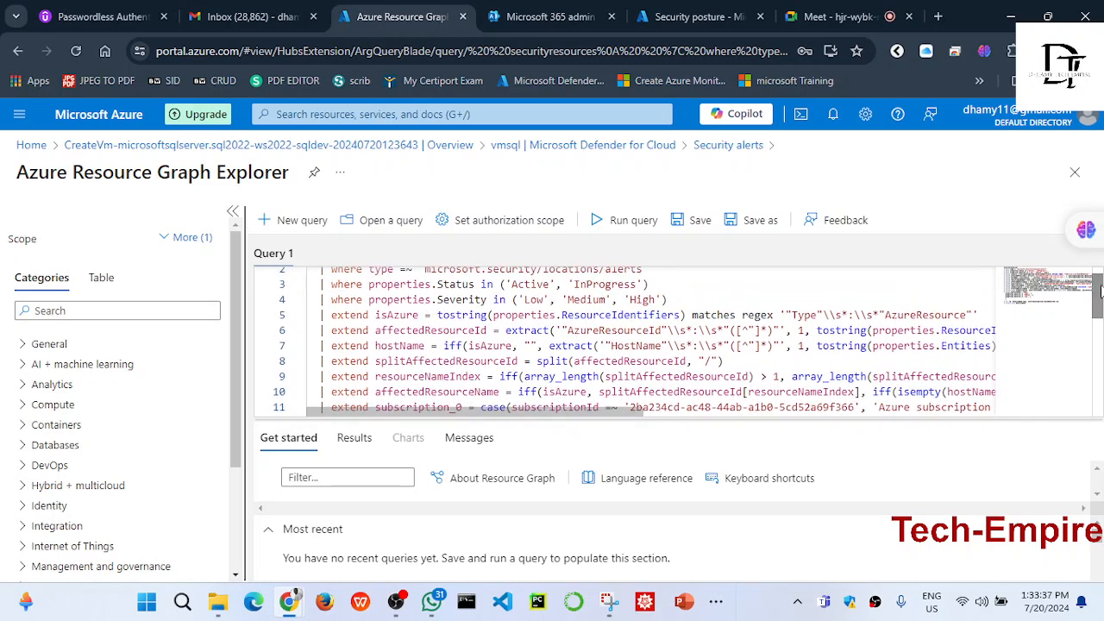
- Examine the resource types in the Compute category of Resource Graph Explorer, and close the explorer to return to Security alerts
left_click(52, 405)
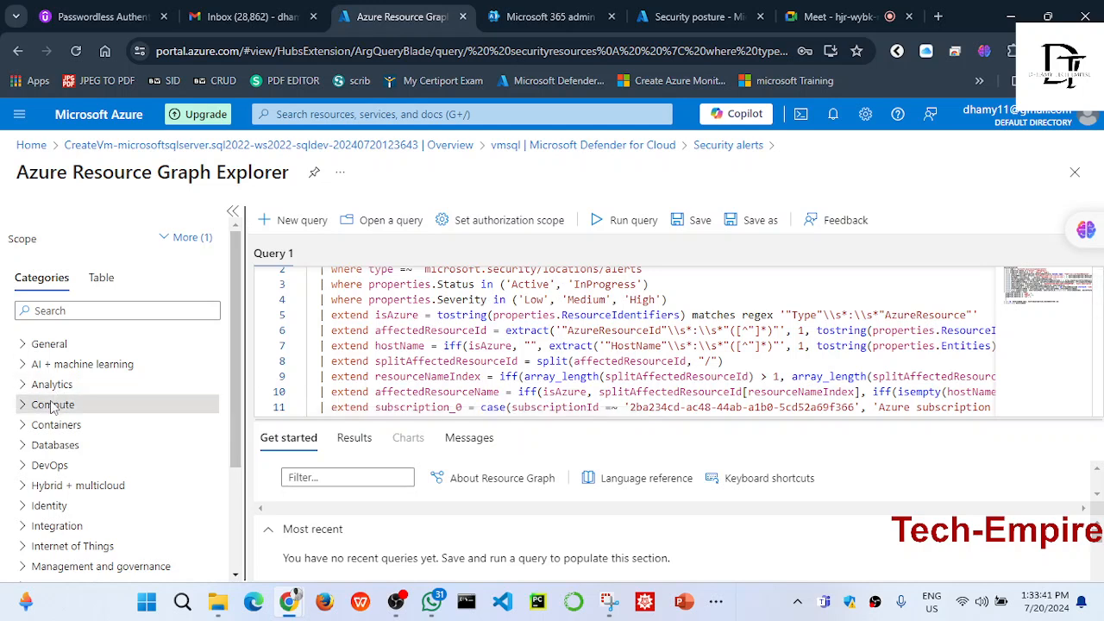
left_click(23, 406)
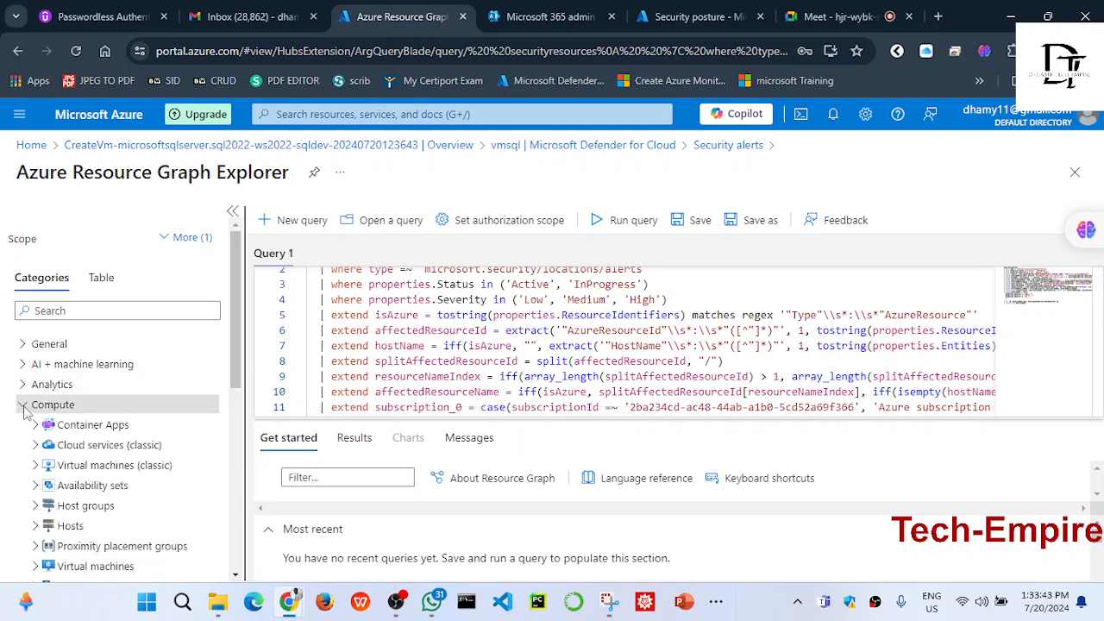
left_click(104, 424)
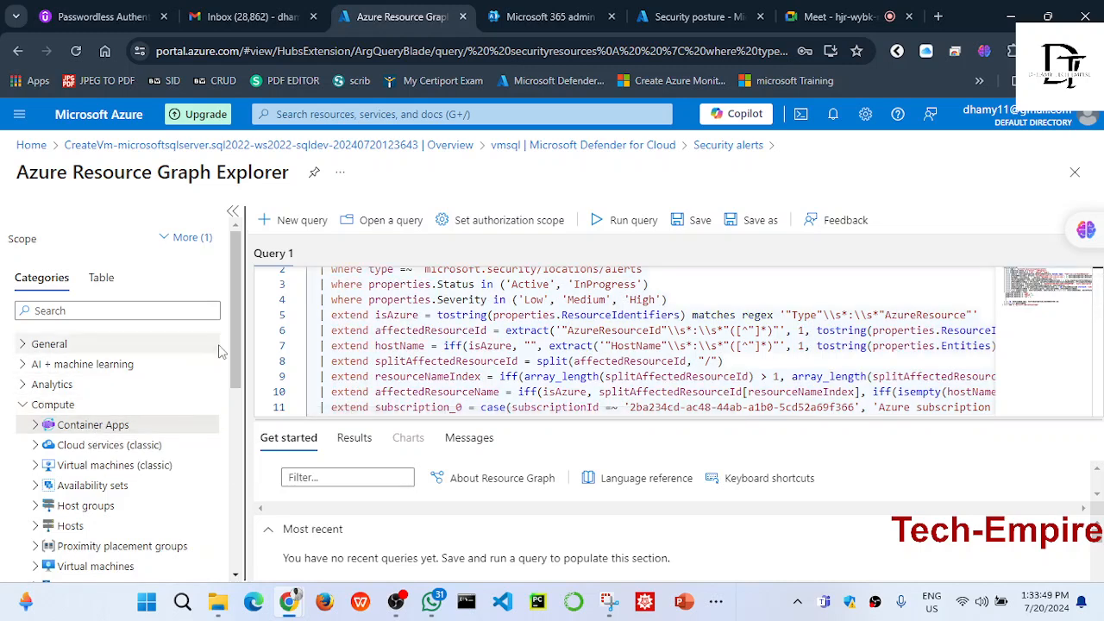
mouse_move(240, 328)
left_mouse_down()
mouse_move(240, 471)
mouse_move(234, 321)
left_mouse_up()
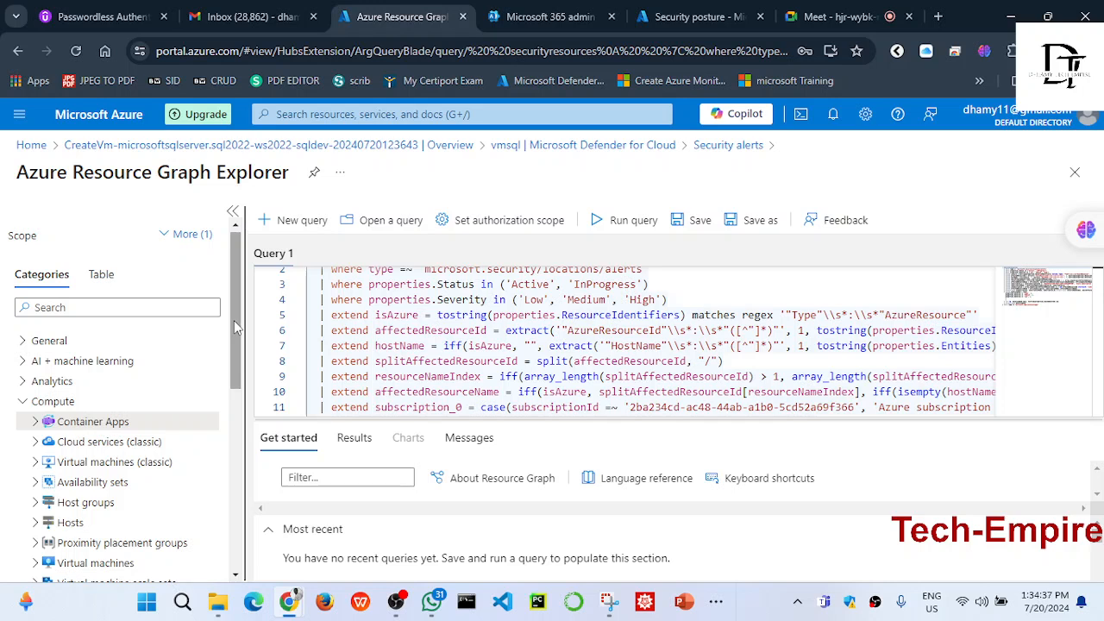
left_click_drag(234, 324, 241, 302)
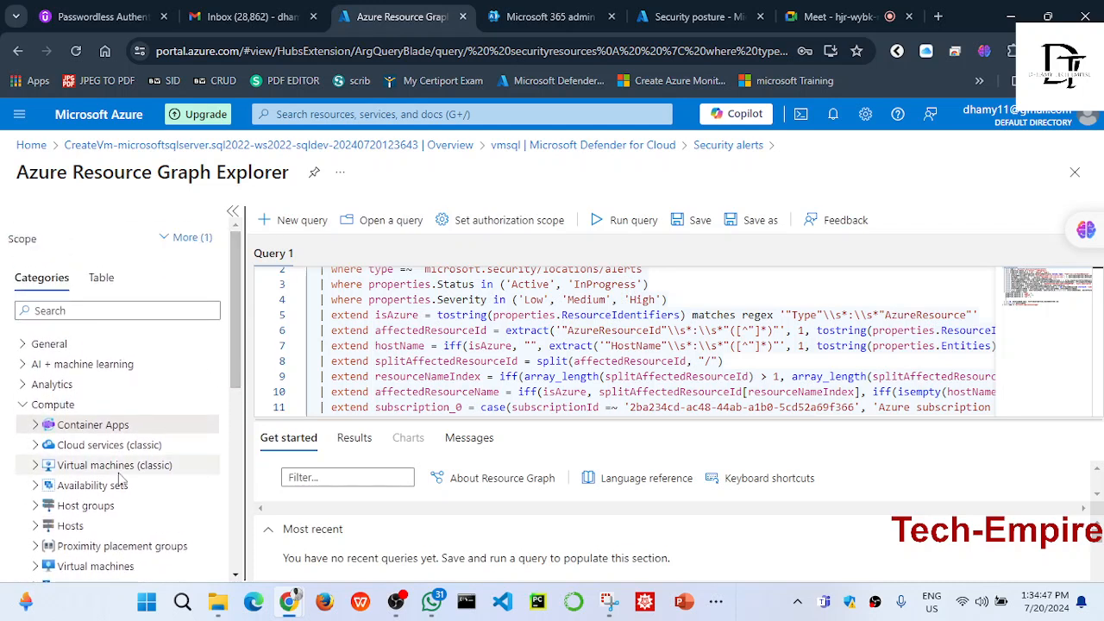
left_click(22, 410)
scroll(22, 410, "down", 1)
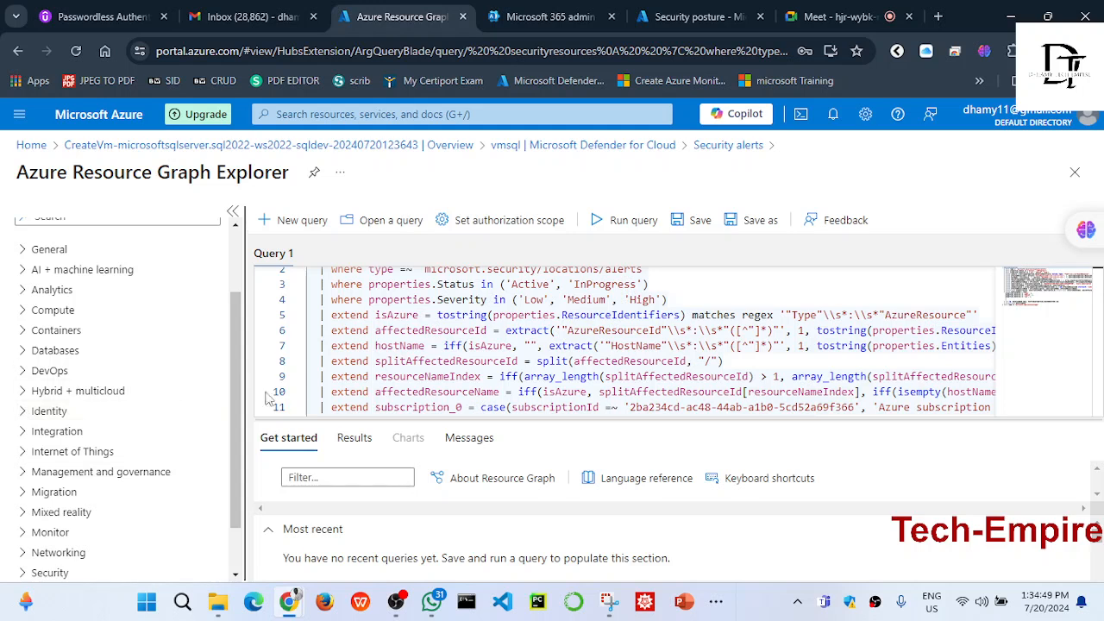
left_click_drag(240, 411, 241, 307)
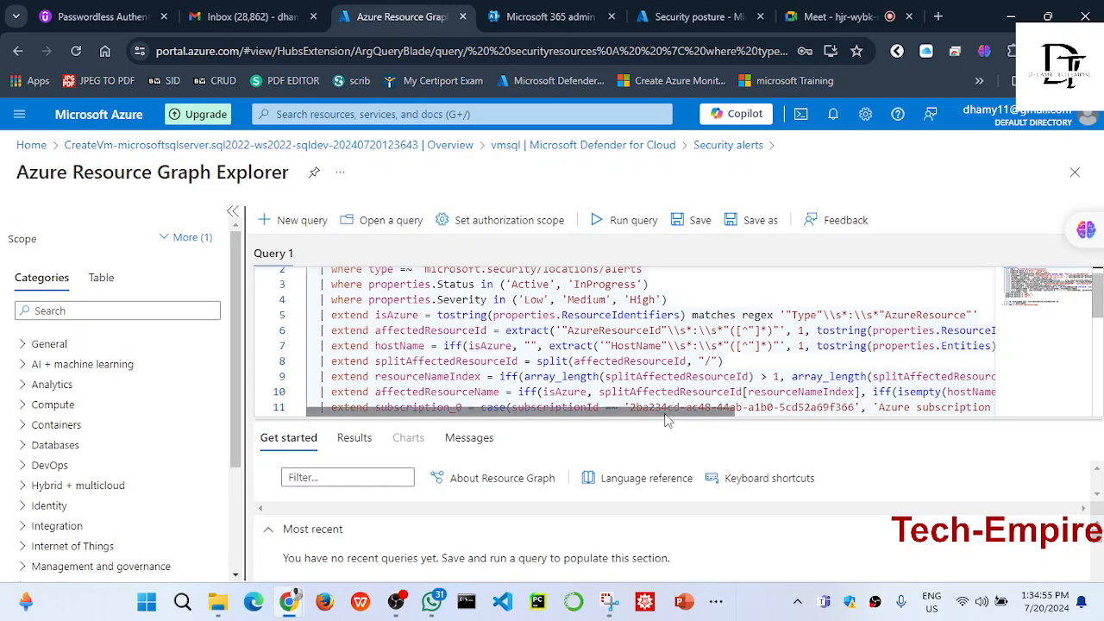
left_click_drag(666, 420, 611, 420)
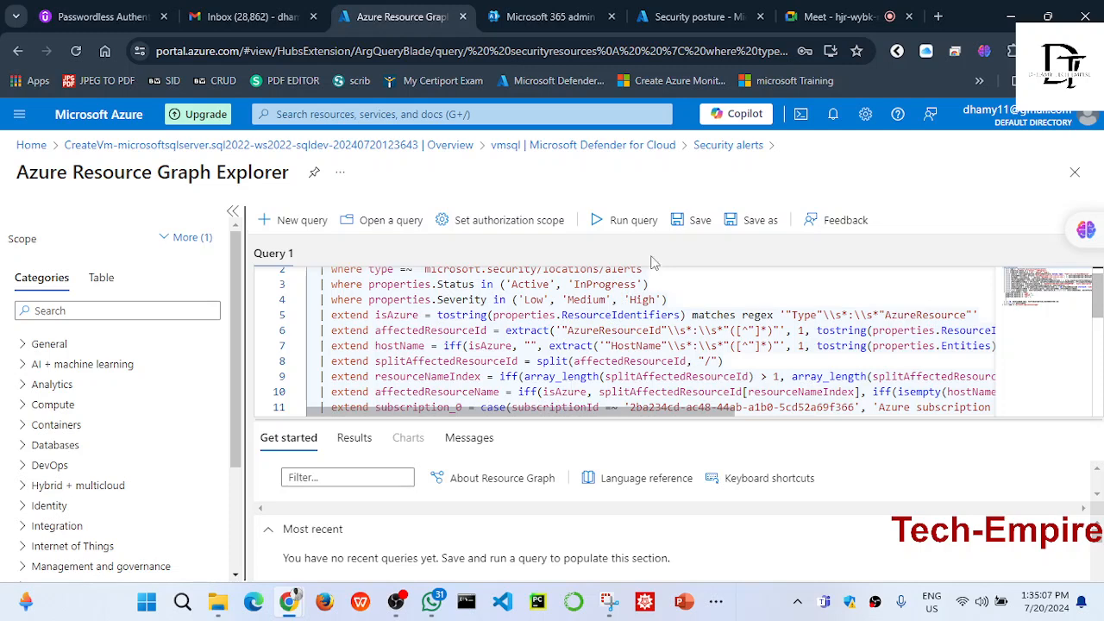
left_click(1084, 181)
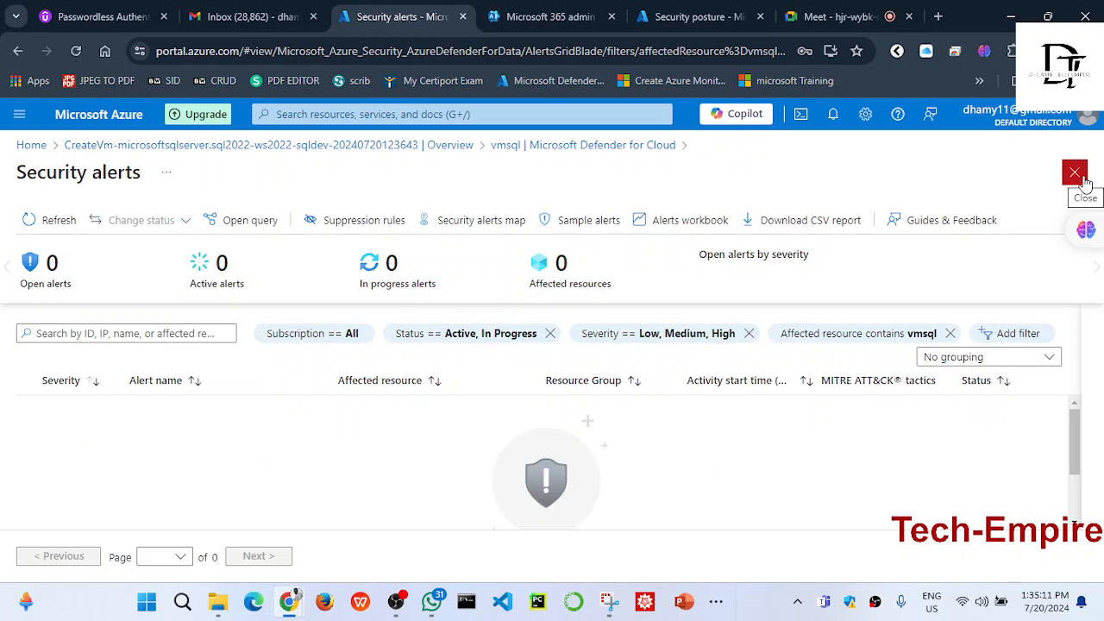
- Return to the portal home page from the Security posture browser tab, search for "log", and open the Logic apps service
left_click(677, 21)
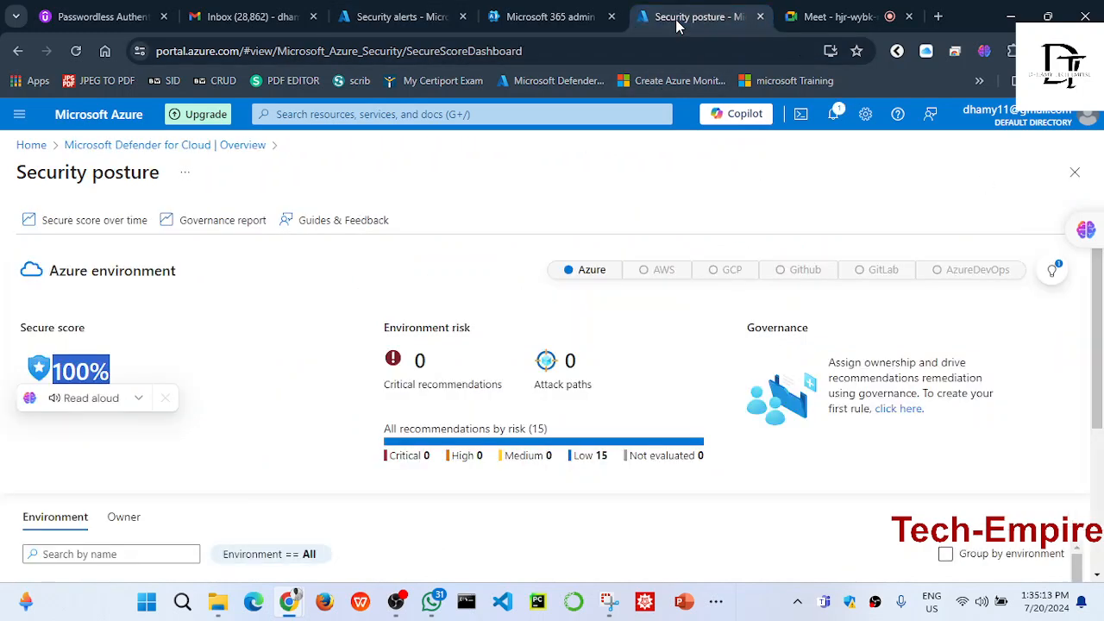
left_click(75, 53)
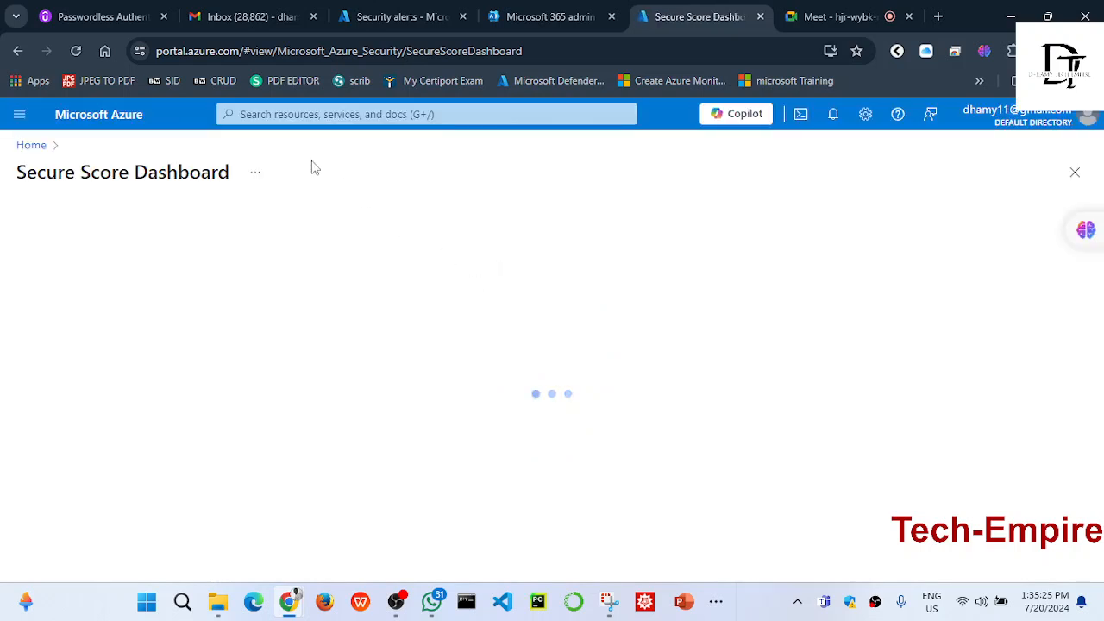
left_click(34, 148)
left_click(428, 113)
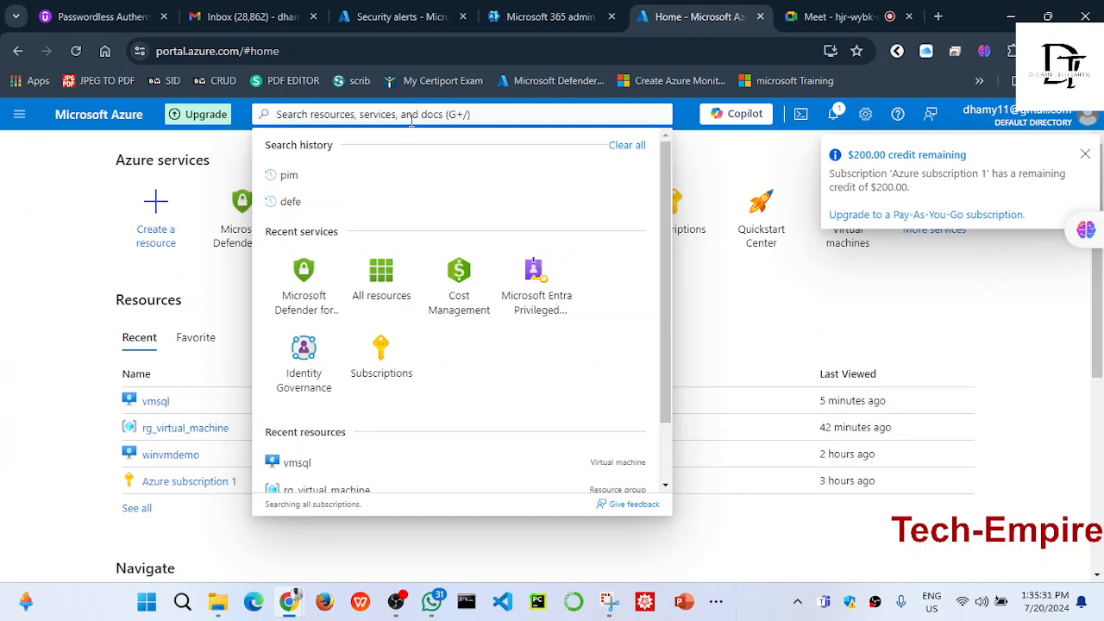
type("log")
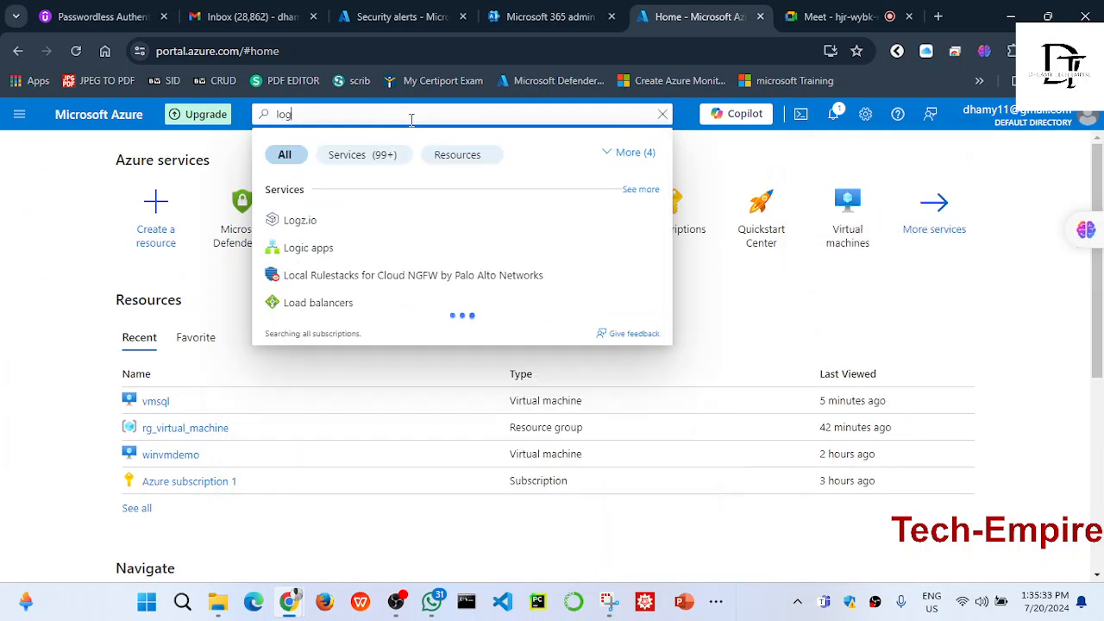
left_click(313, 246)
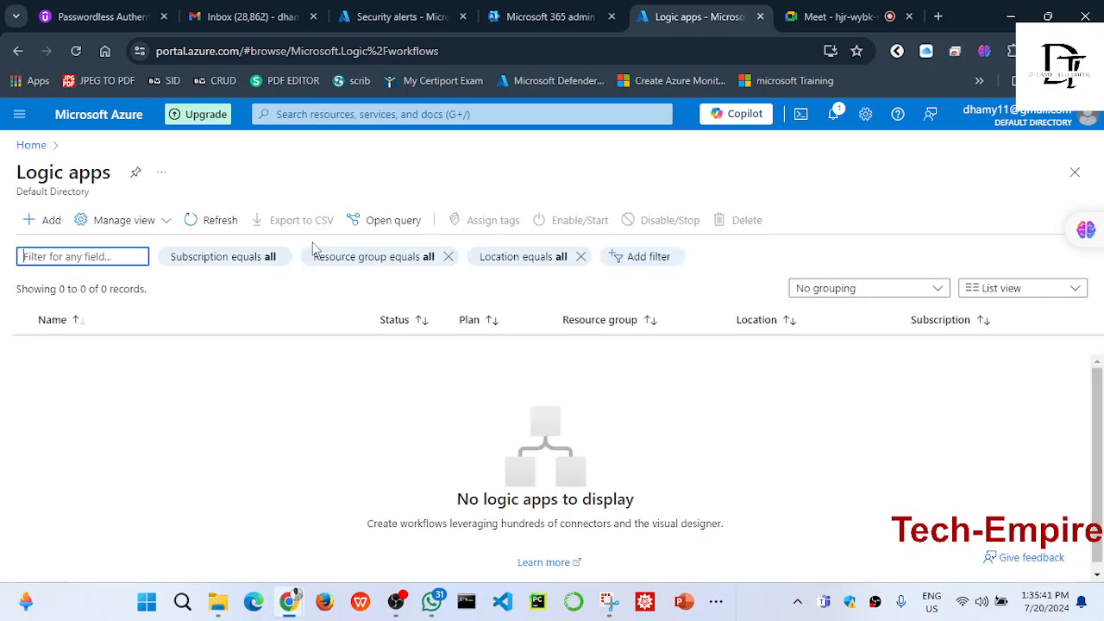
- Start creating a new Logic App and assign it to the rg_virtual_machine resource group
left_click(52, 221)
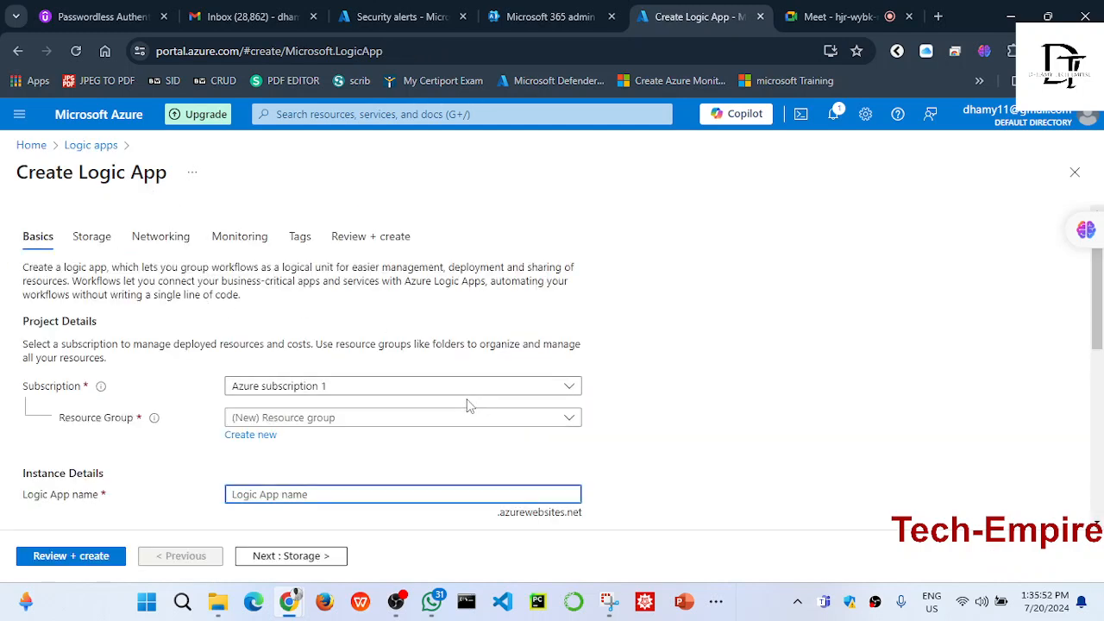
left_click(557, 418)
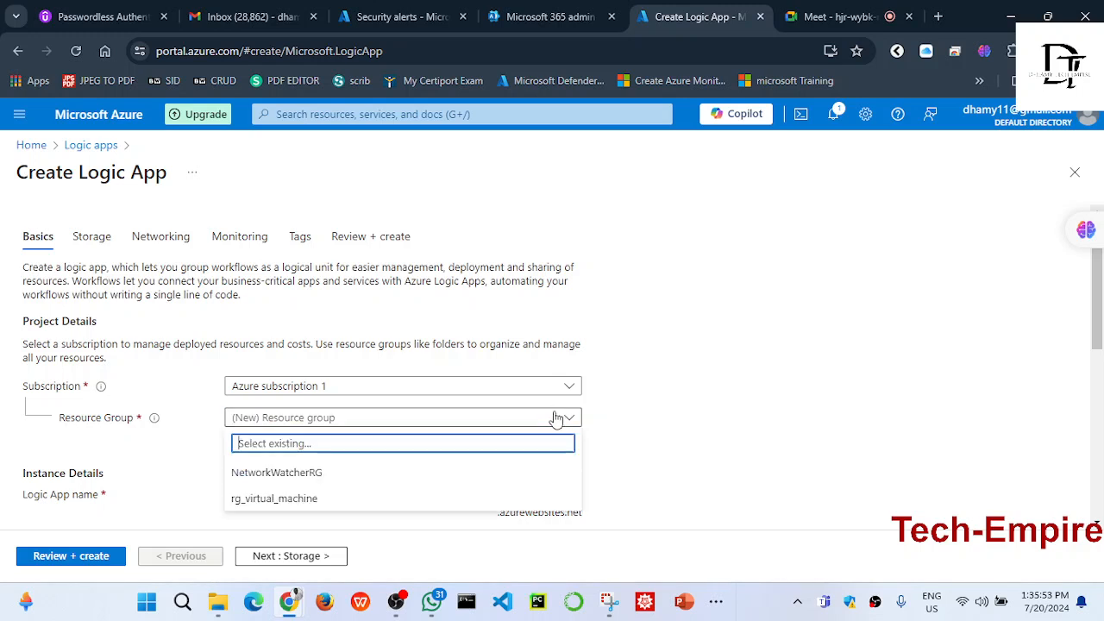
left_click(494, 503)
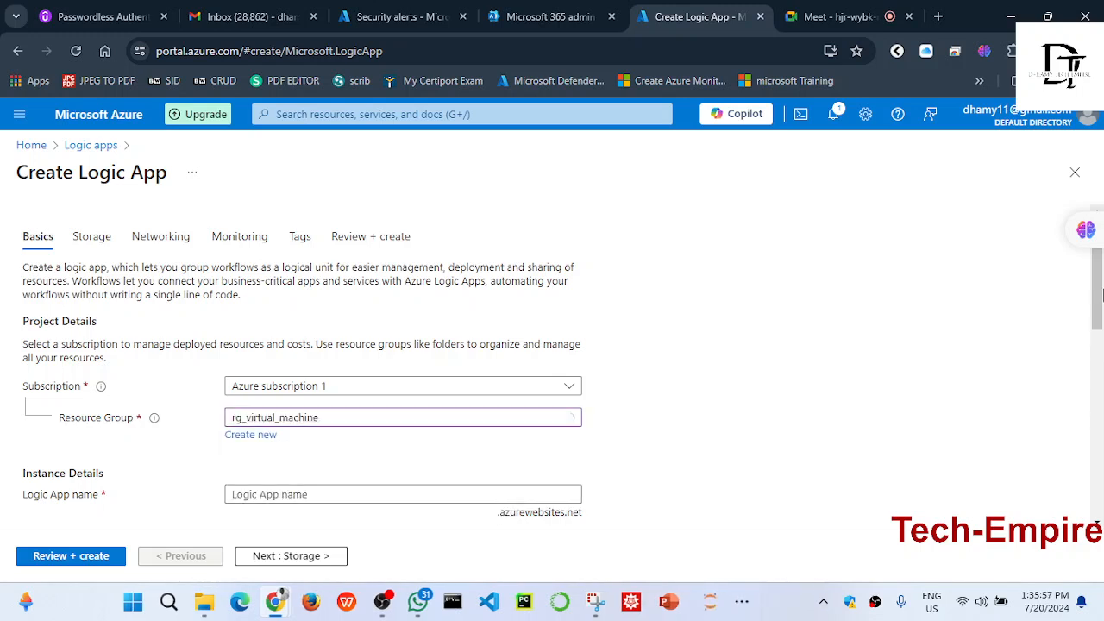
- Name the Logic App vmlogicap and proceed to the final review with the default region, plan and zone redundancy settings
left_click_drag(1100, 326, 1100, 375)
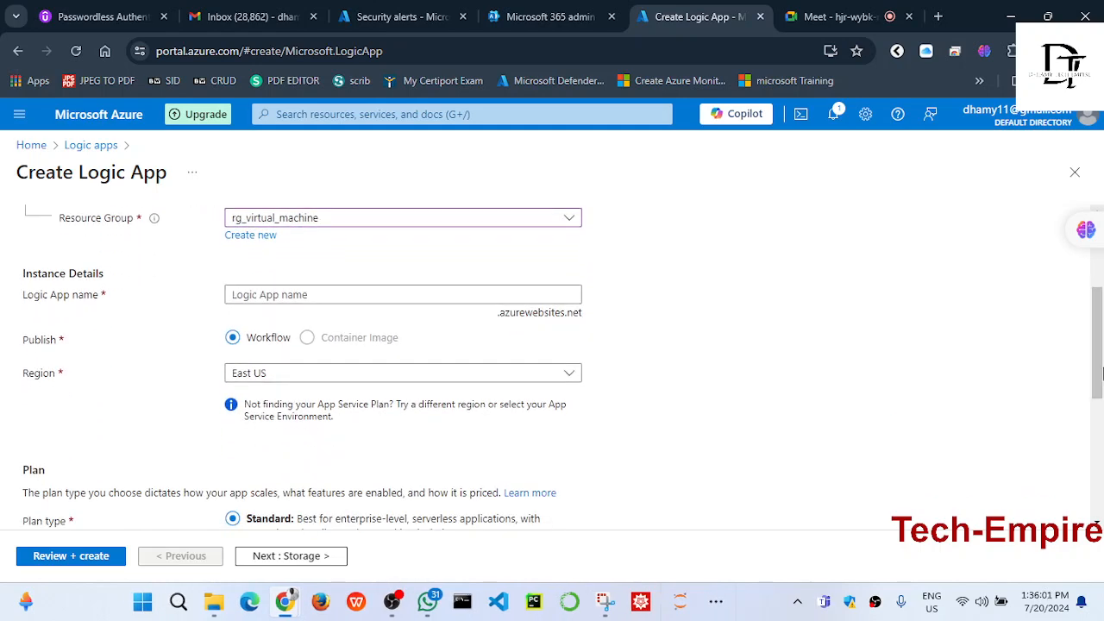
left_click(498, 296)
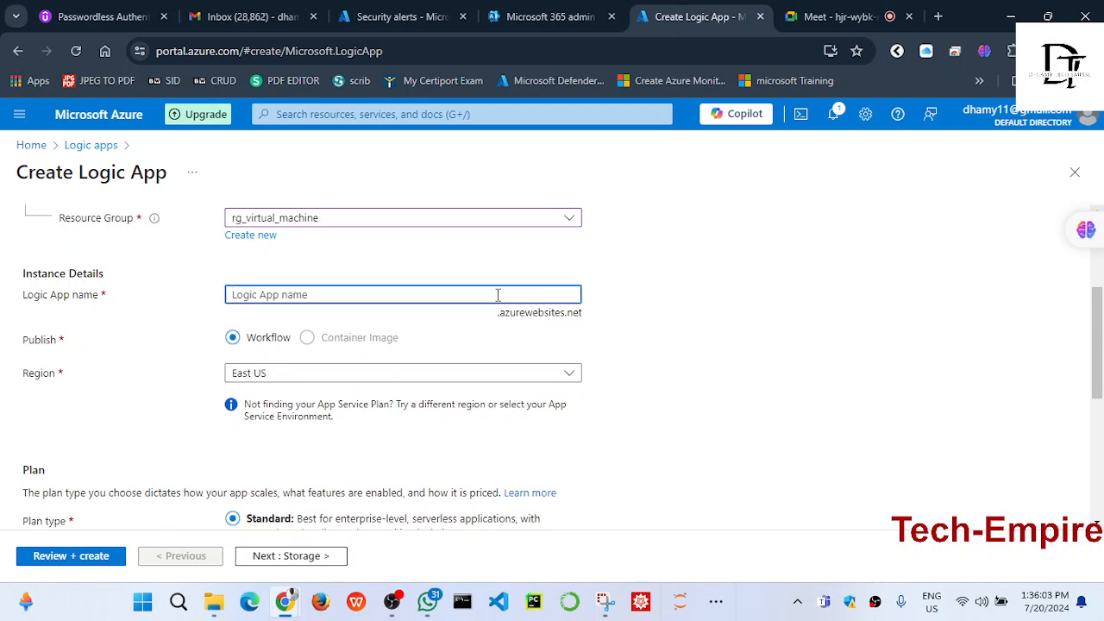
type("vmlogicapp")
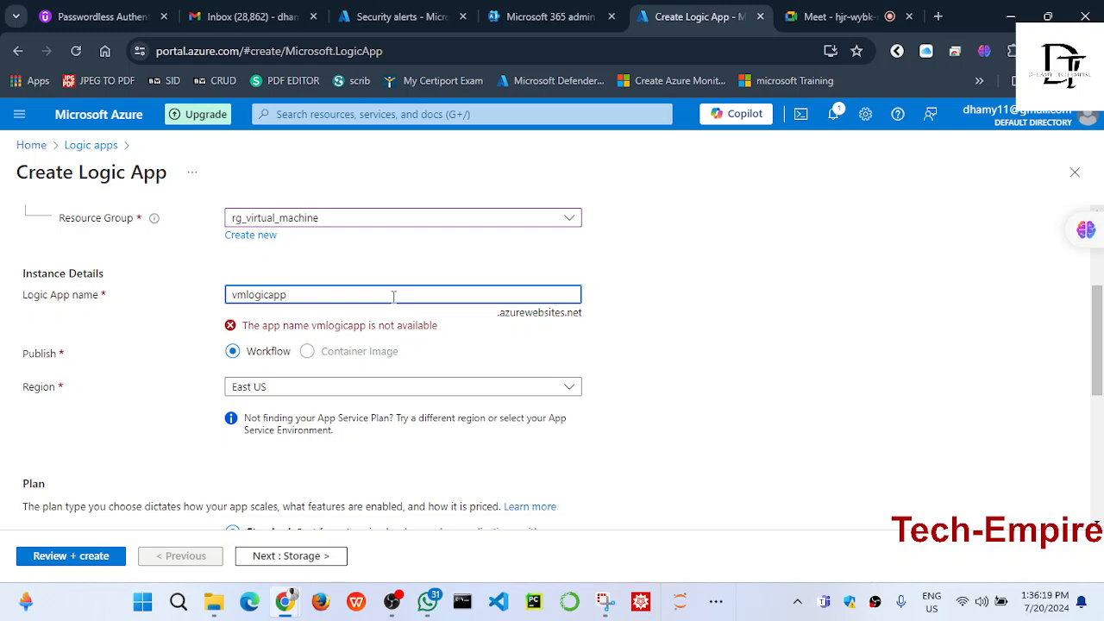
key("BackSpace")
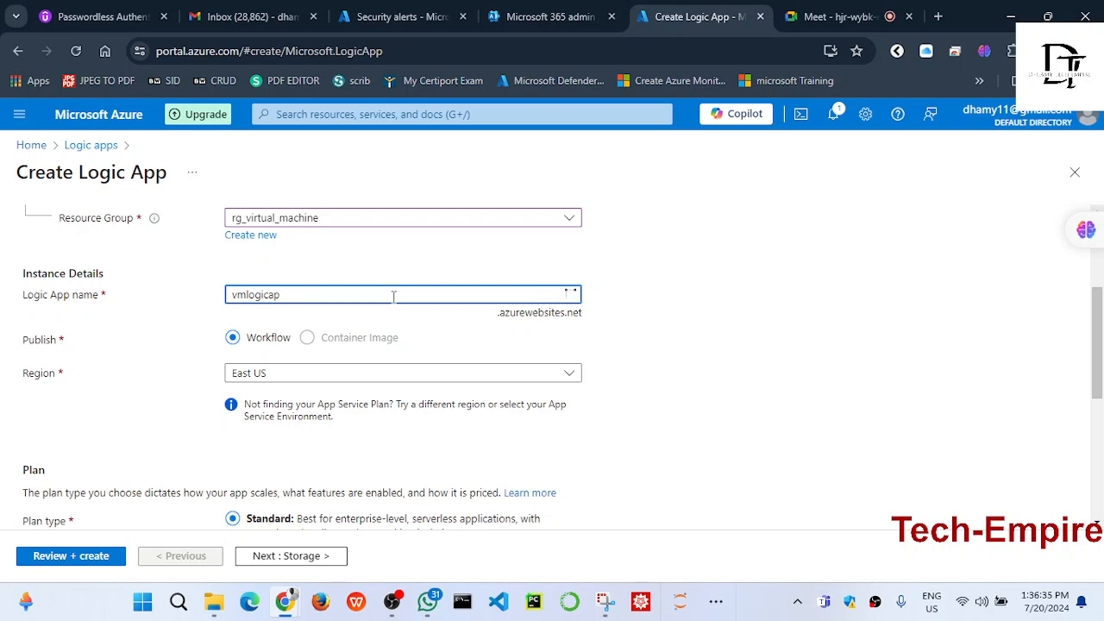
left_click(547, 257)
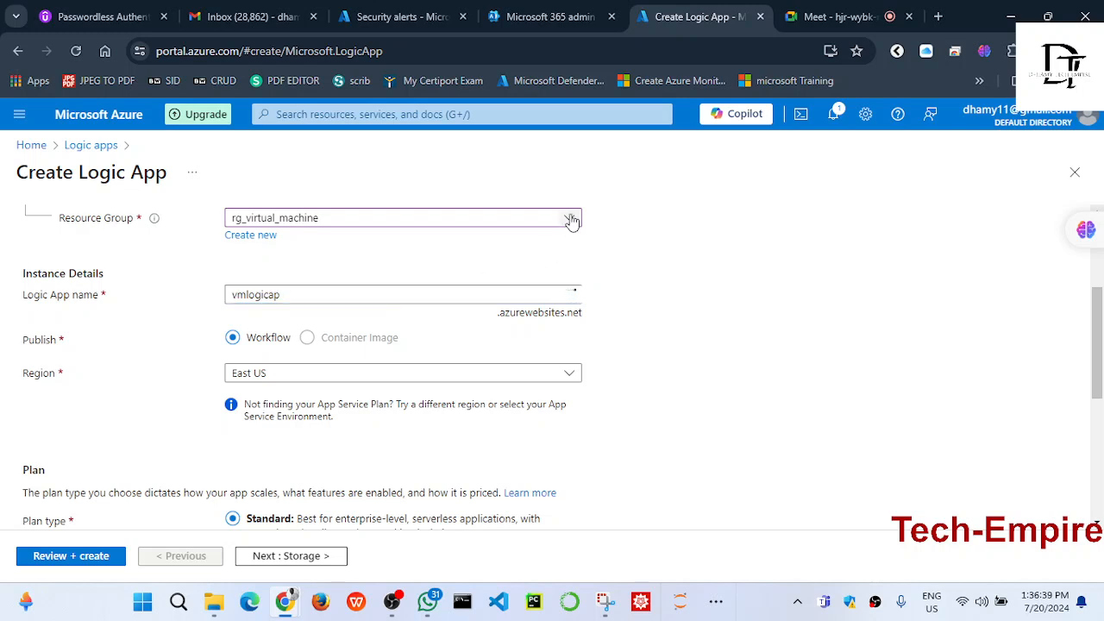
left_click(571, 221)
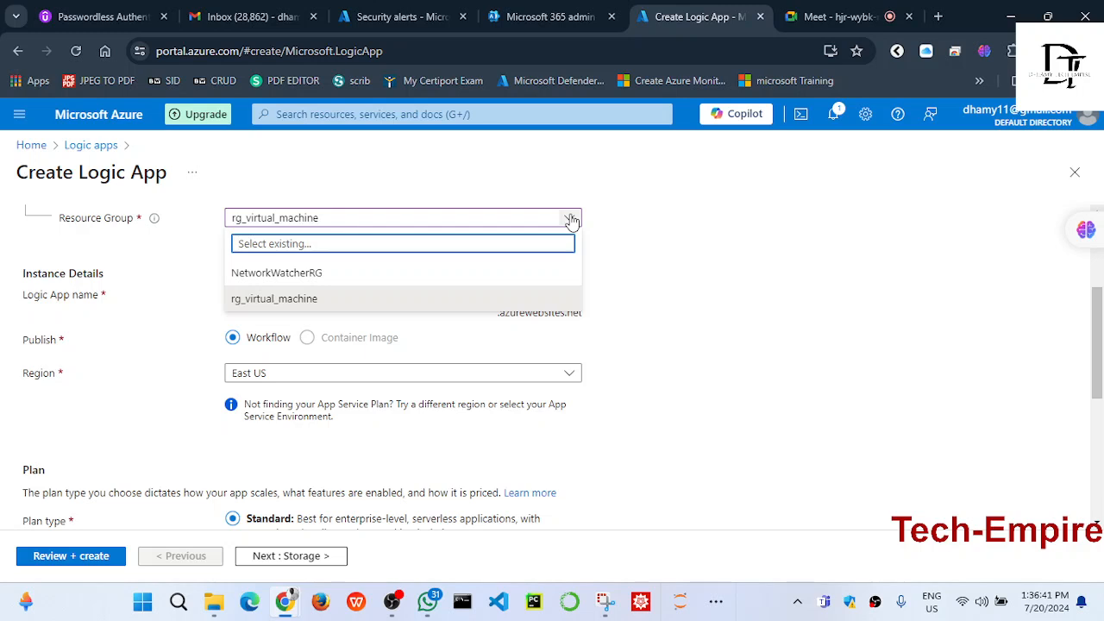
left_click(571, 221)
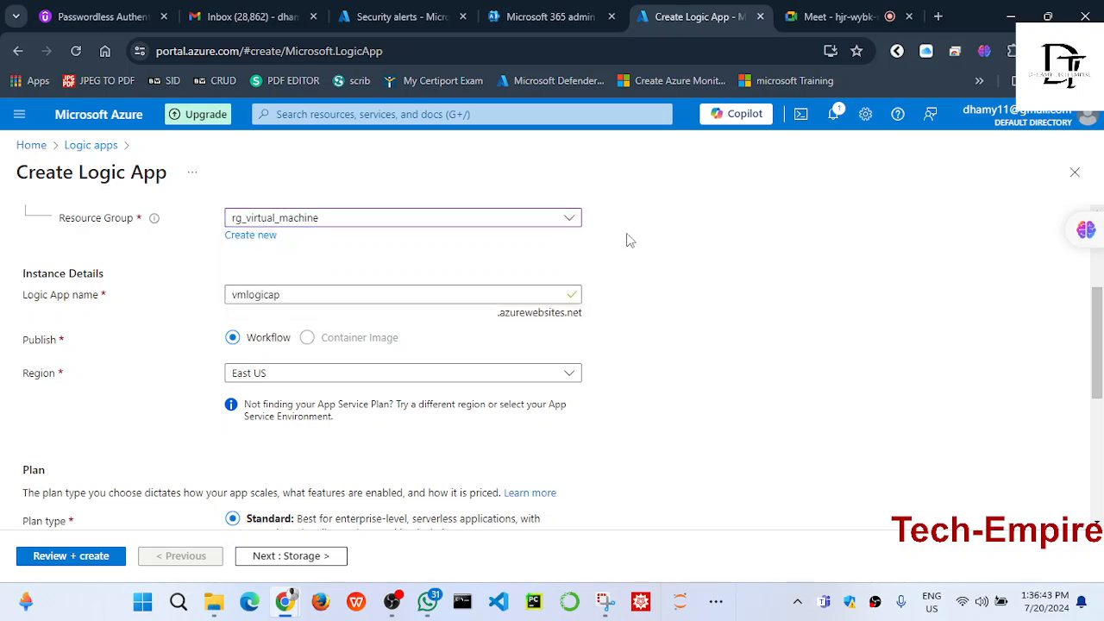
left_click_drag(1101, 350, 1100, 480)
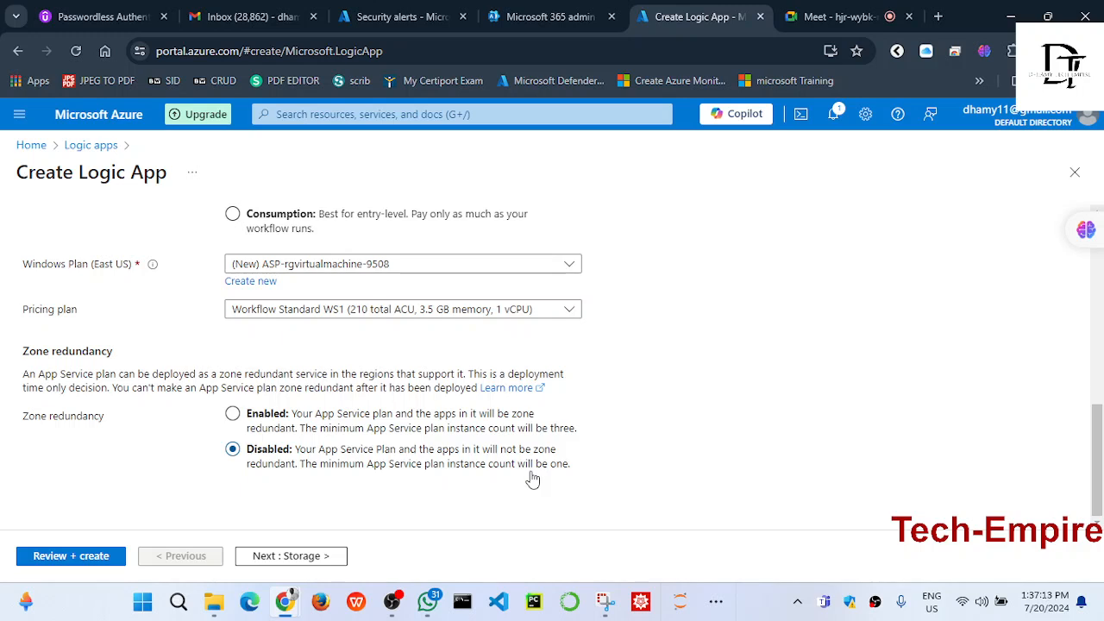
left_click(97, 563)
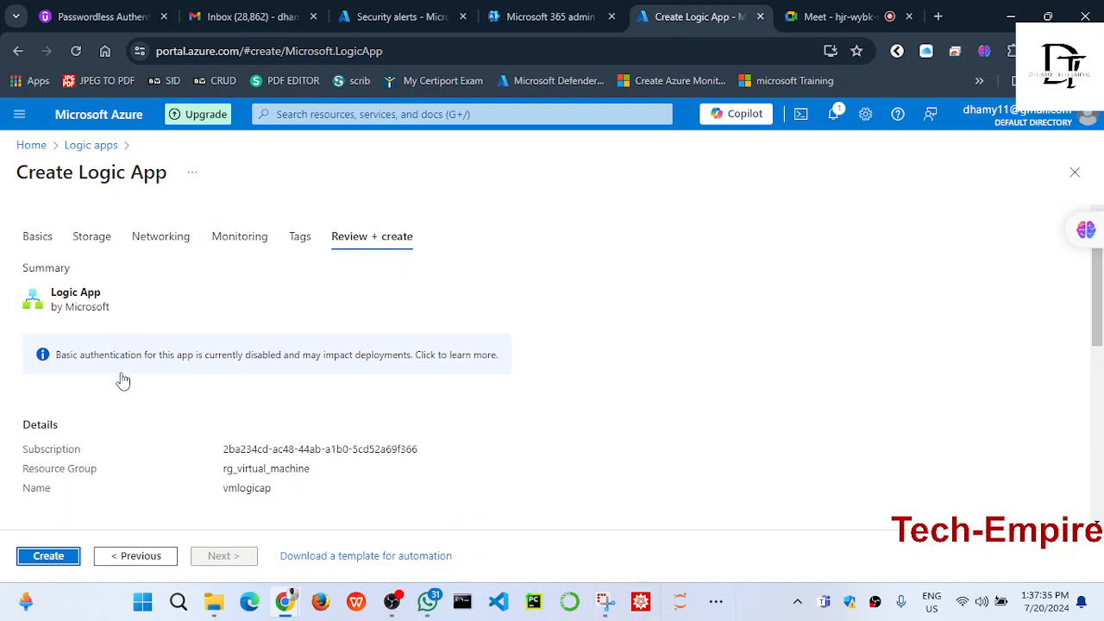
- Try to create the vmlogicap Logic App and check its deployment progress in the notifications
left_click(49, 555)
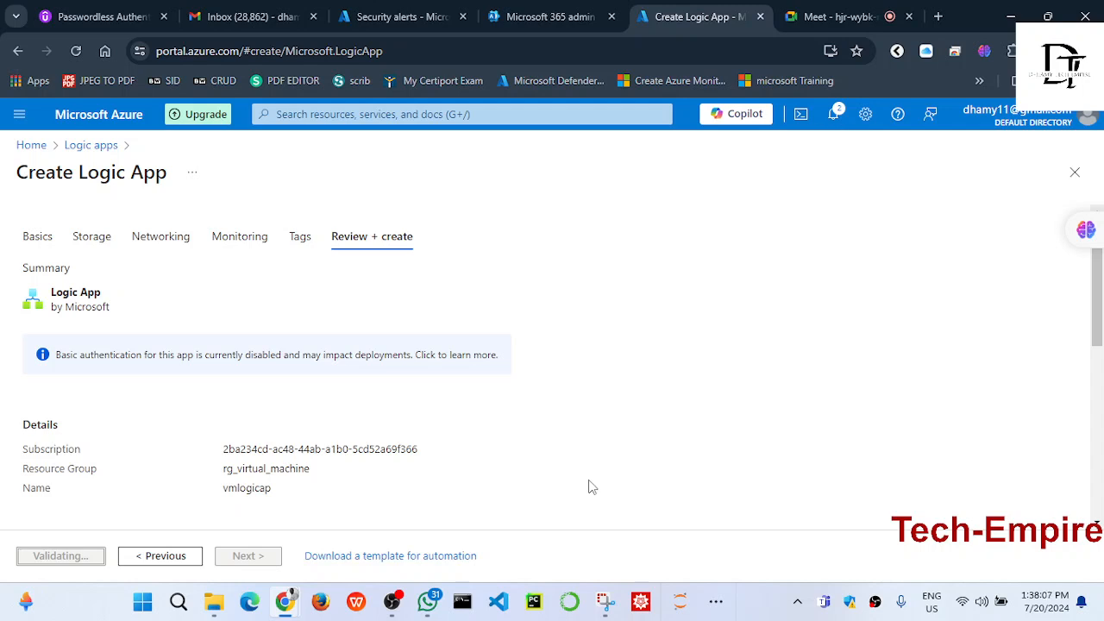
left_click(834, 118)
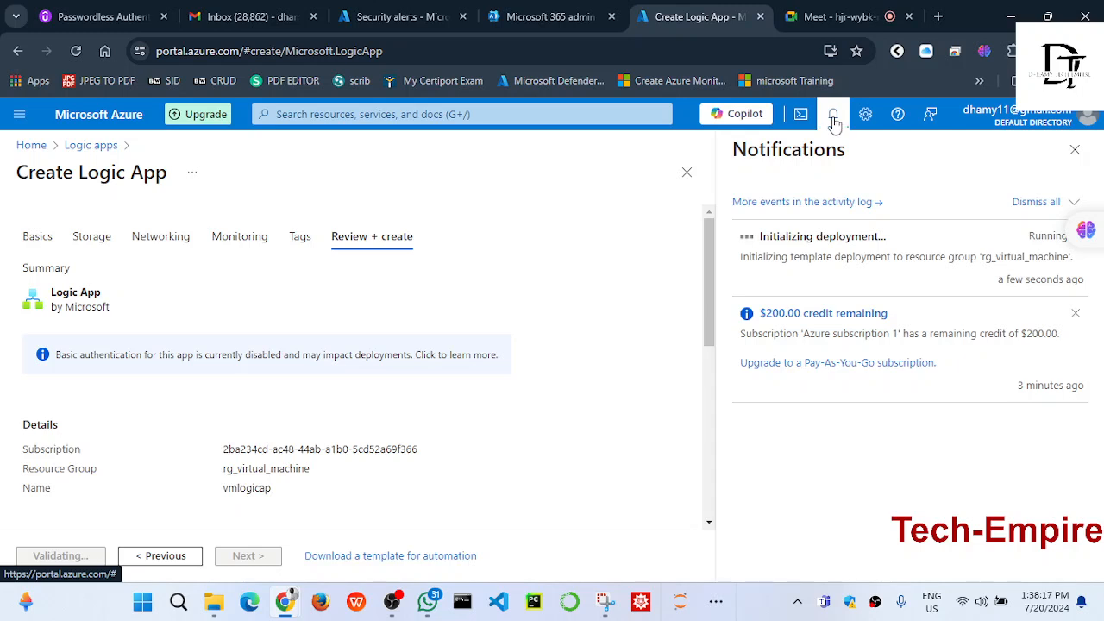
left_click(833, 119)
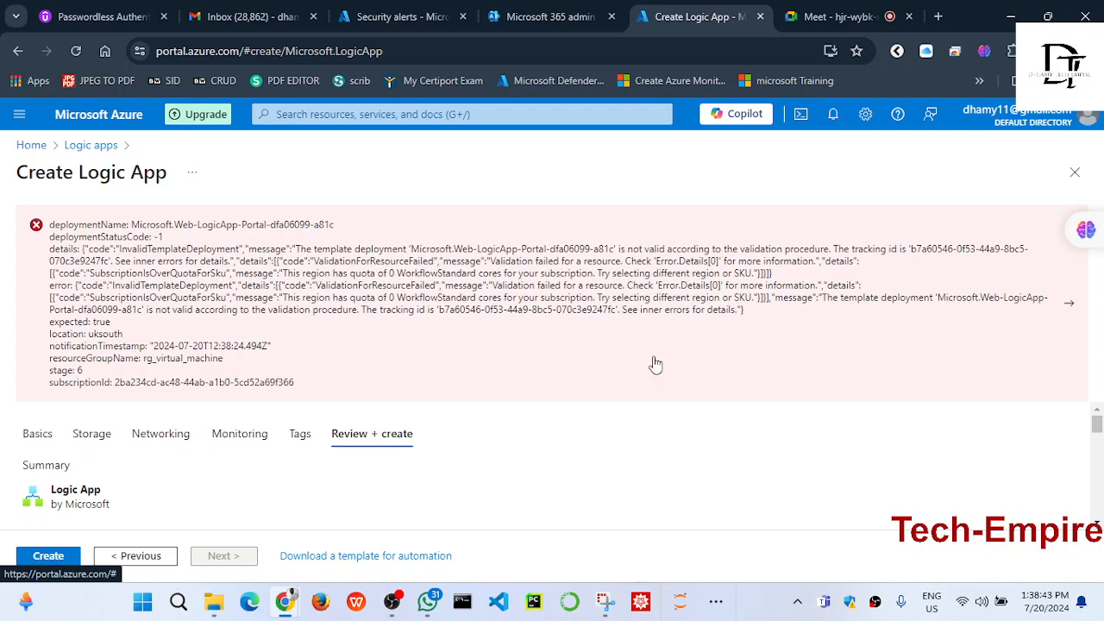
- Examine the deployment error details, and close the creation form to return to the Logic apps list
left_click_drag(1097, 425, 1097, 376)
left_click(36, 226)
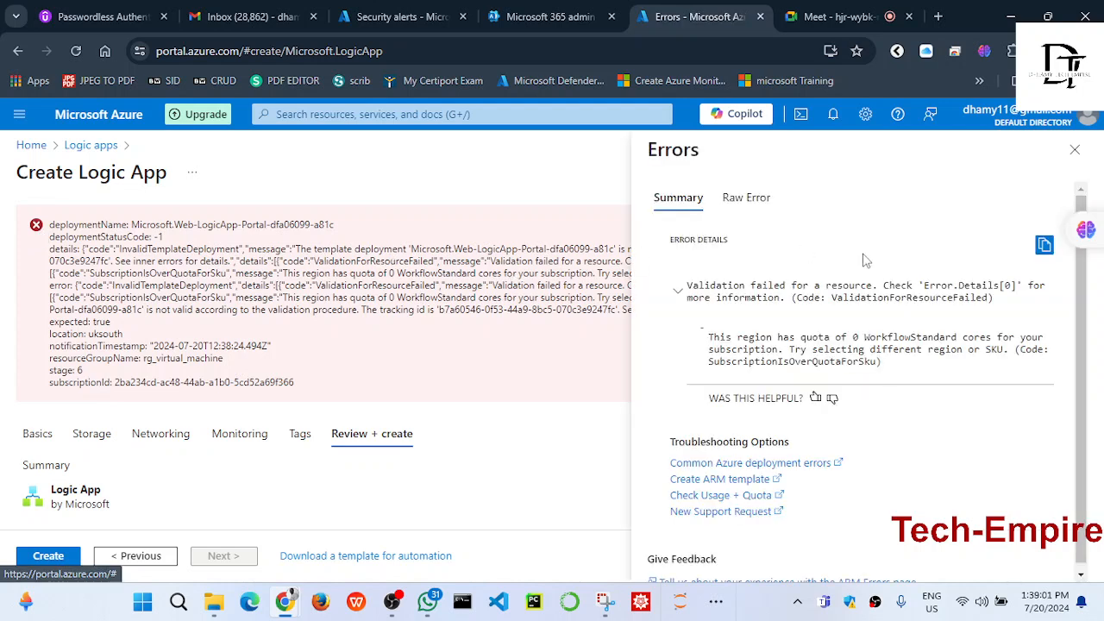
left_click(1074, 149)
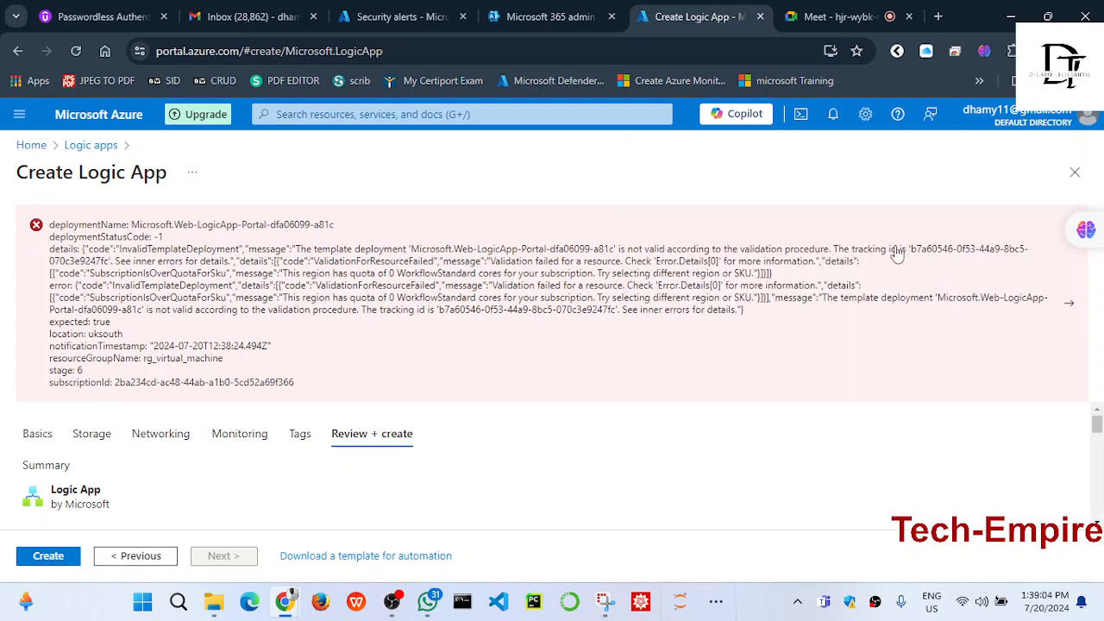
left_click(1074, 171)
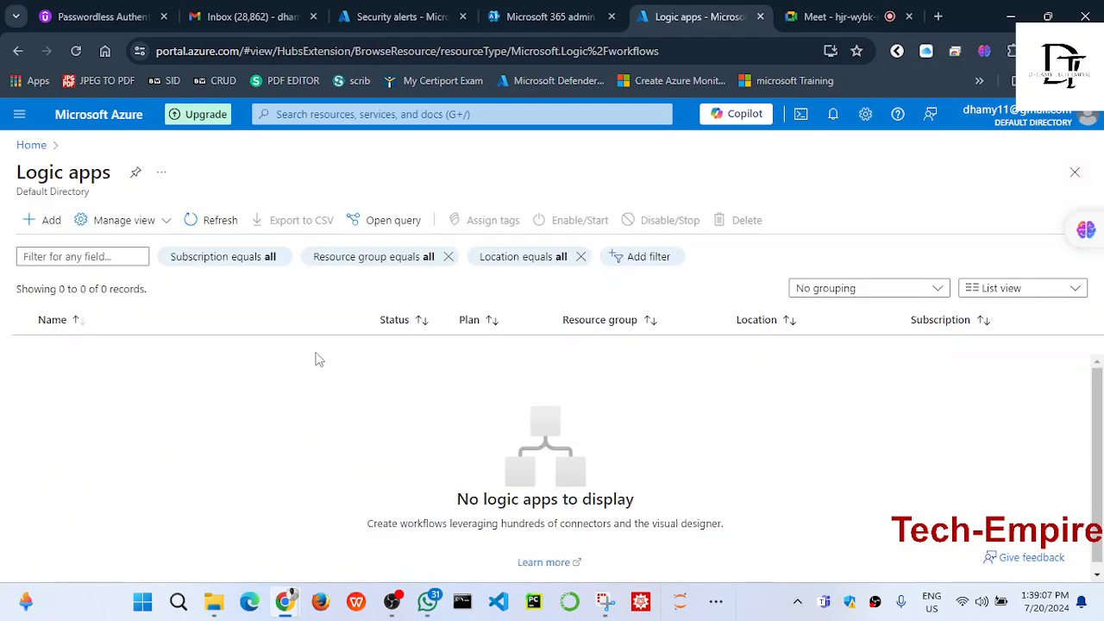
- Start another Logic App and assign it to the rg_virtual_machine resource group
left_click(49, 222)
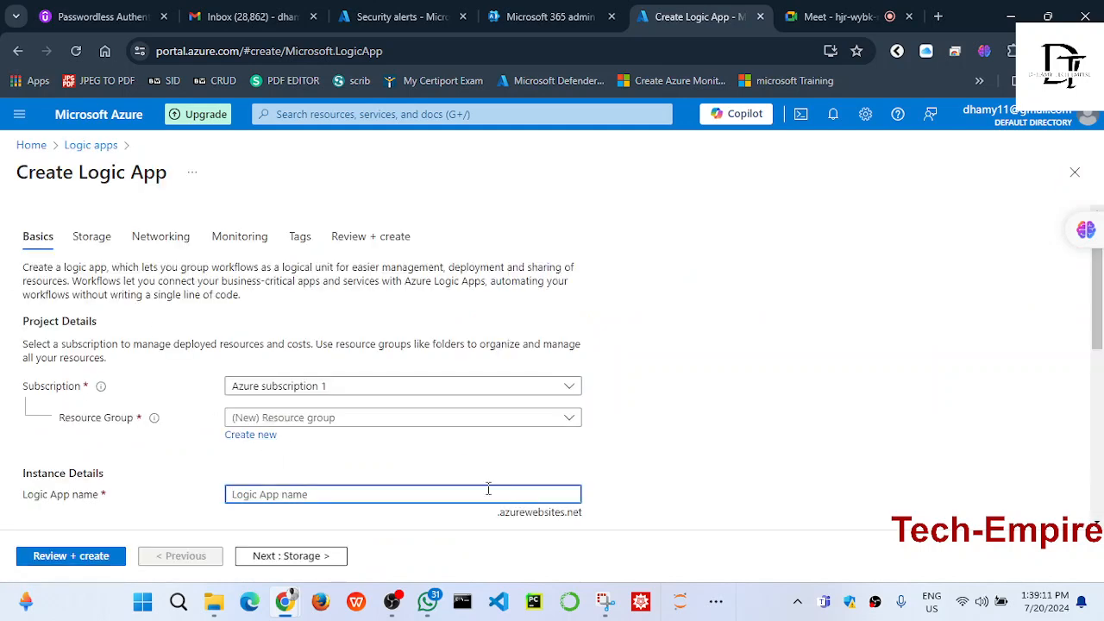
left_click(571, 420)
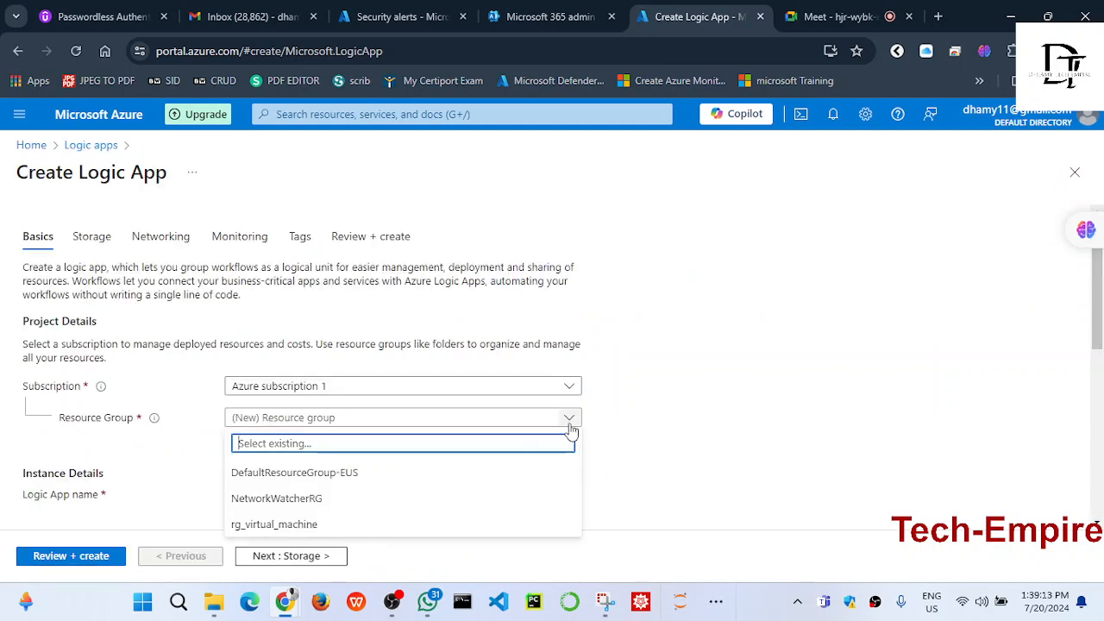
left_click(379, 526)
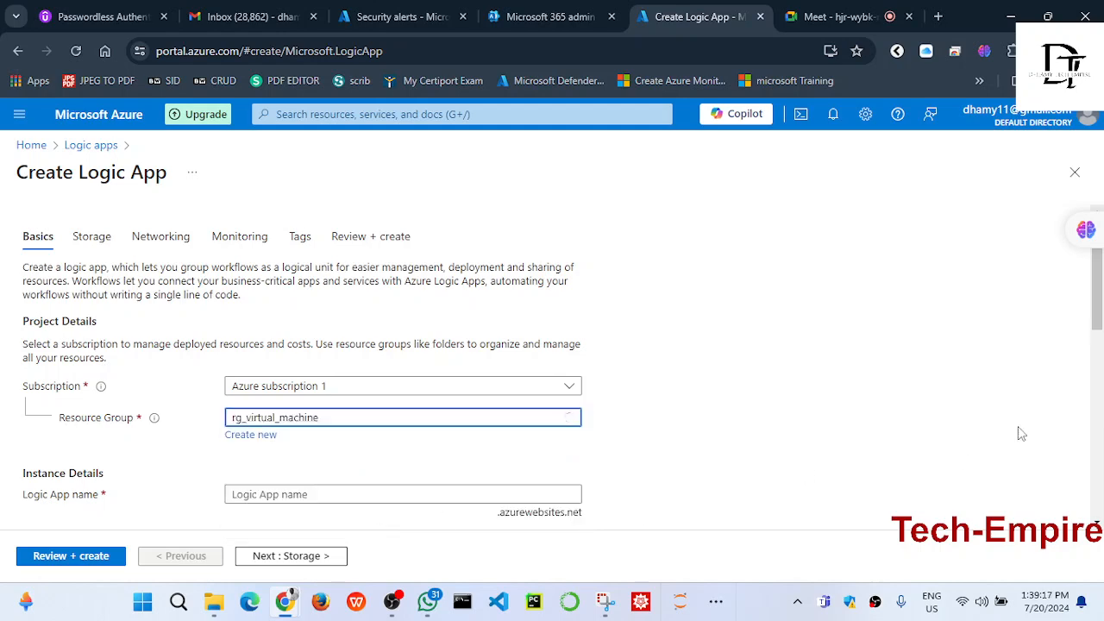
- Name the Logic App vmlogicap and proceed to the final review with the default East US region, Standard plan and disabled zone redundancy
scroll(1100, 320, "down", 2)
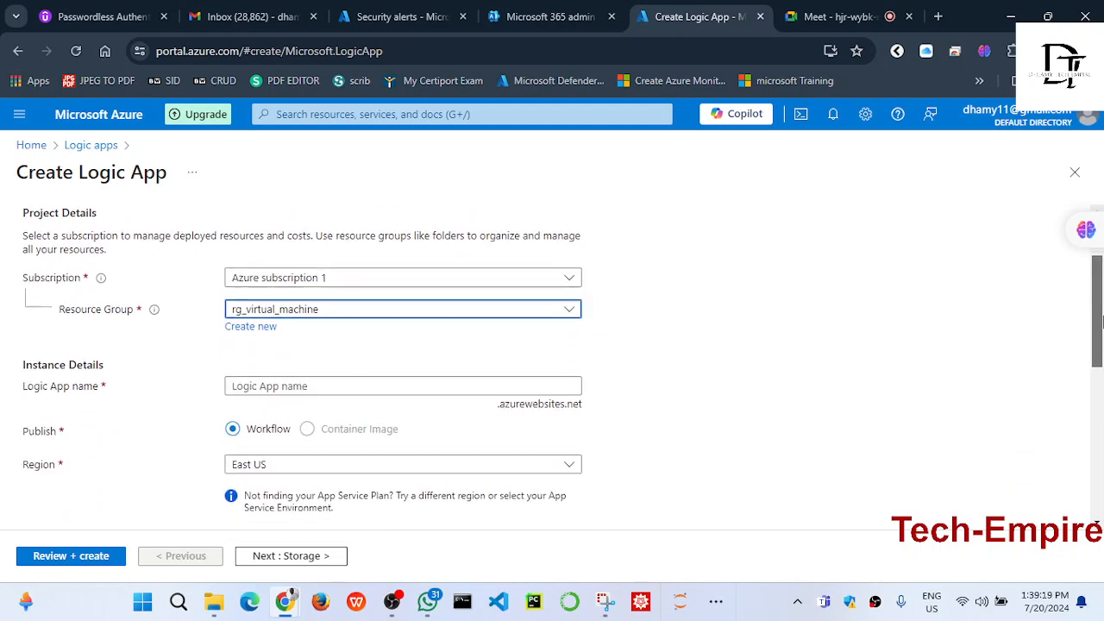
left_click_drag(1101, 321, 1101, 348)
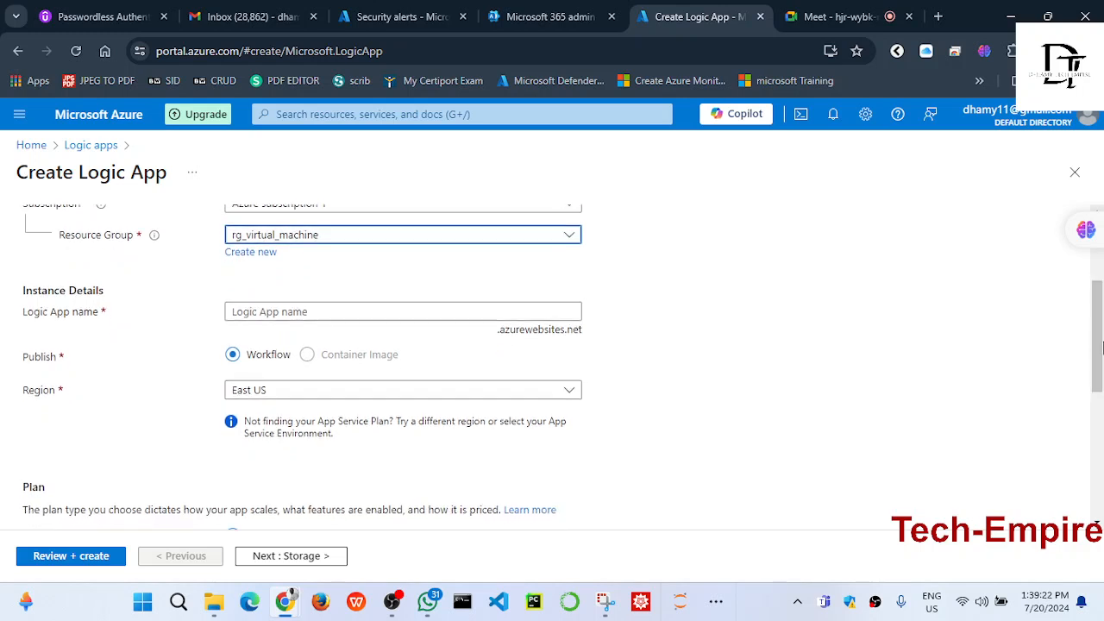
left_click(510, 311)
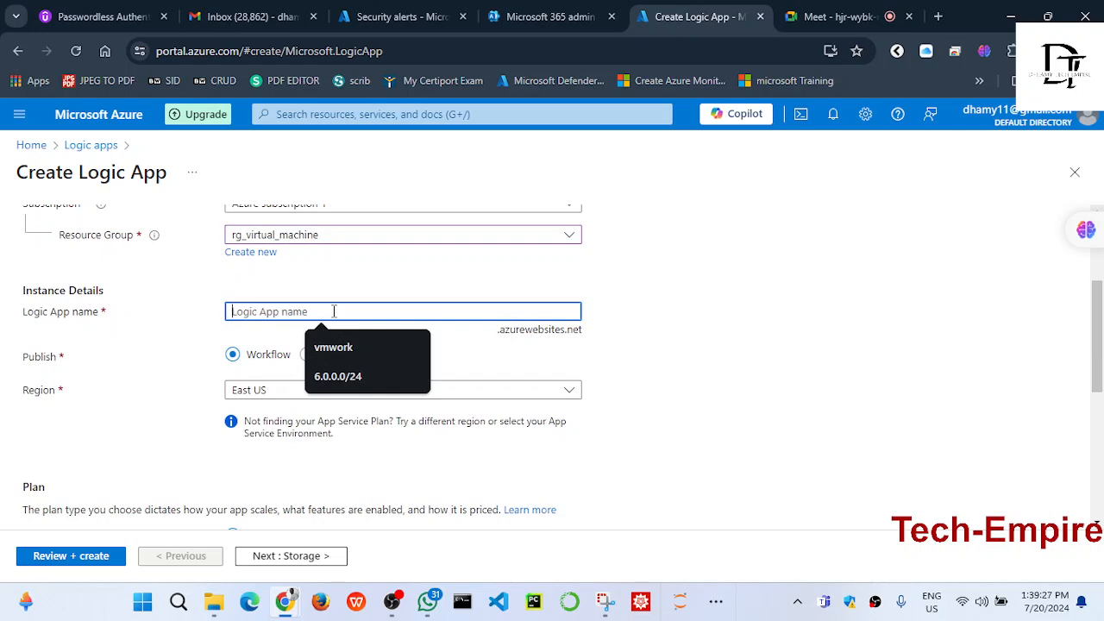
type("vmlogicap")
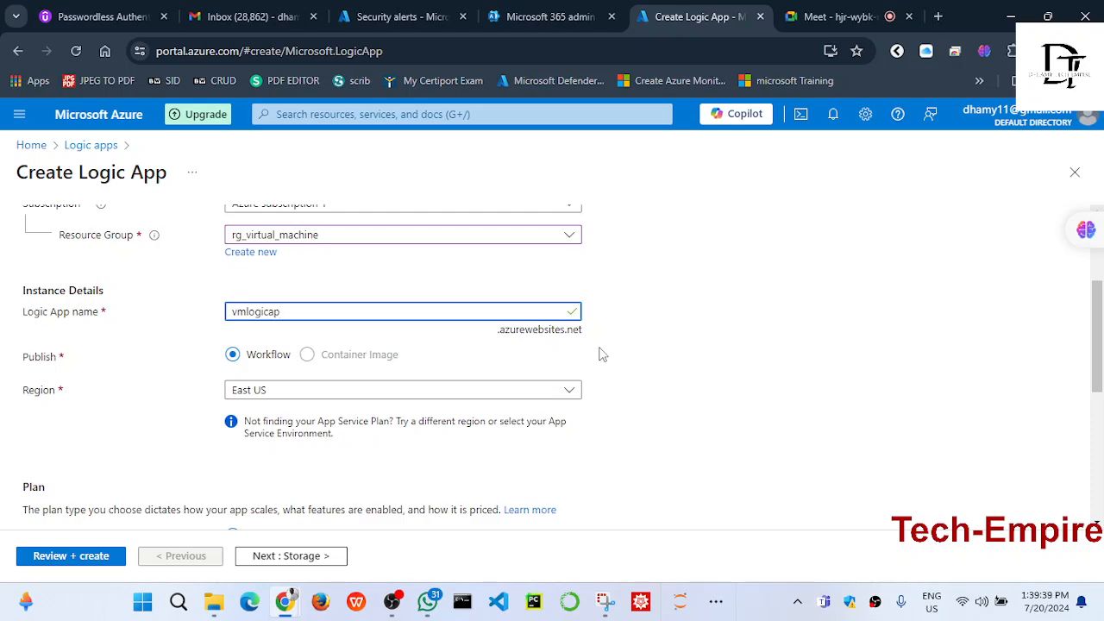
left_click_drag(1100, 328, 1099, 445)
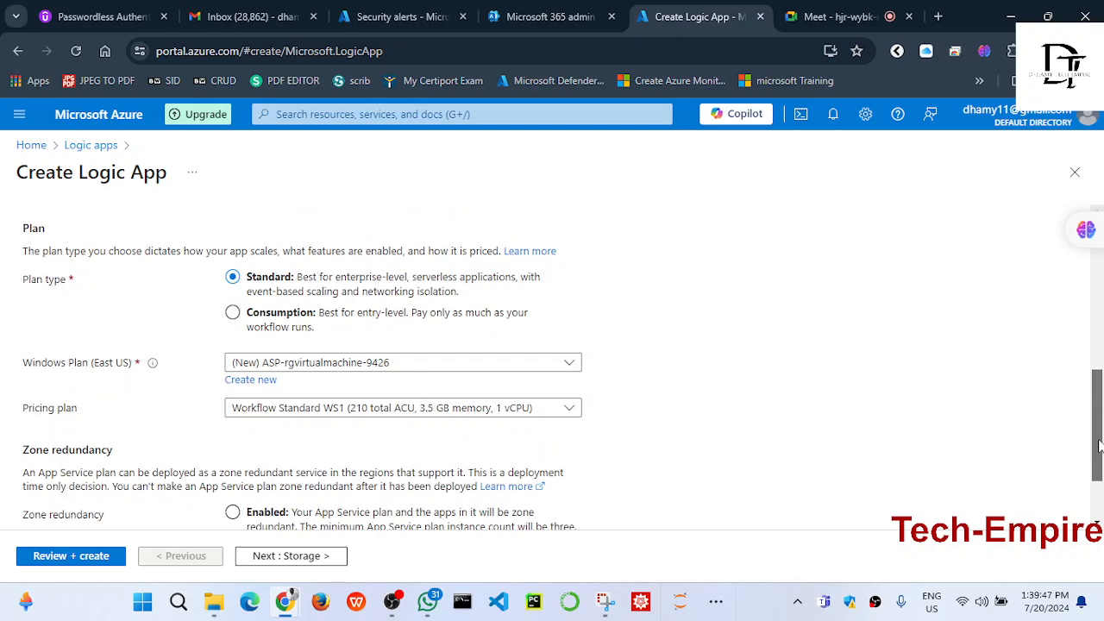
left_click_drag(1099, 447, 1099, 548)
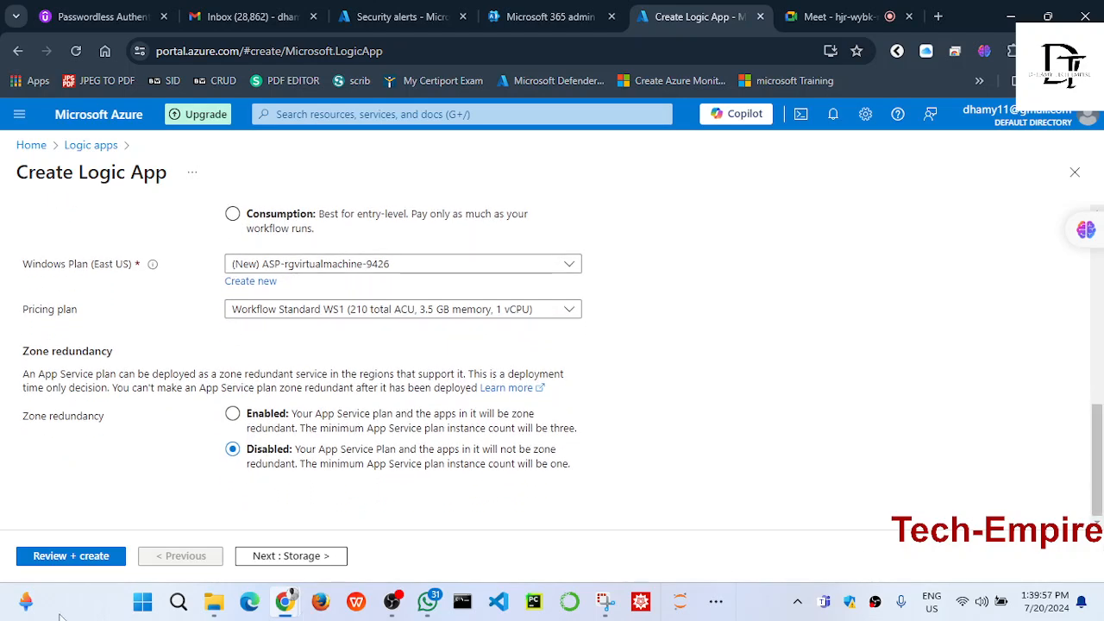
left_click(71, 555)
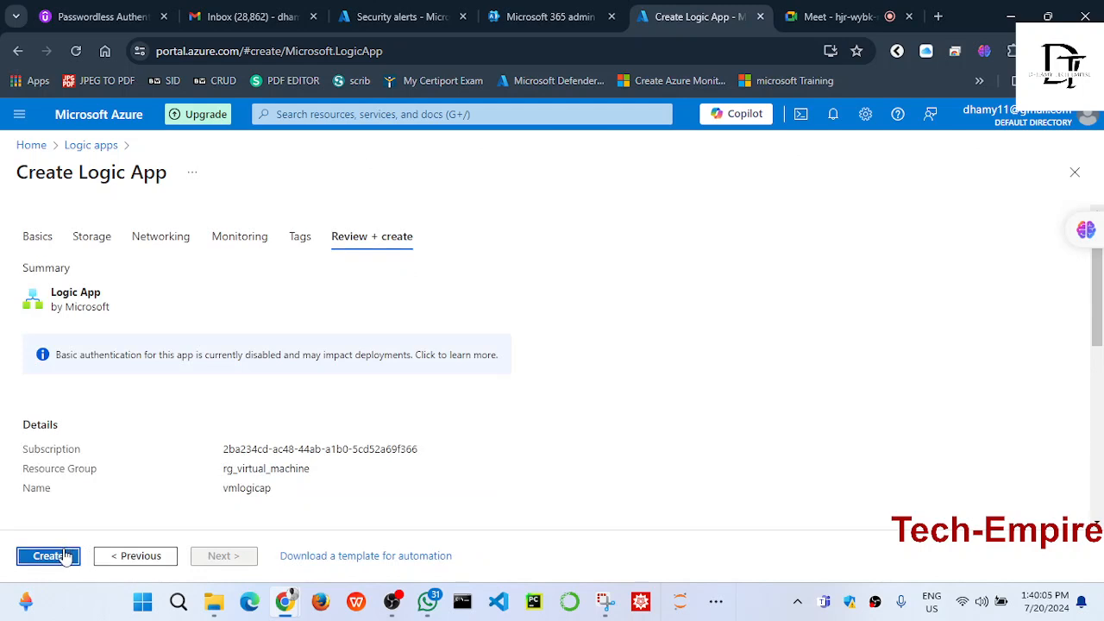
- Try again to create vmlogicap, check the deployment notifications, and close the creation form
left_click(66, 555)
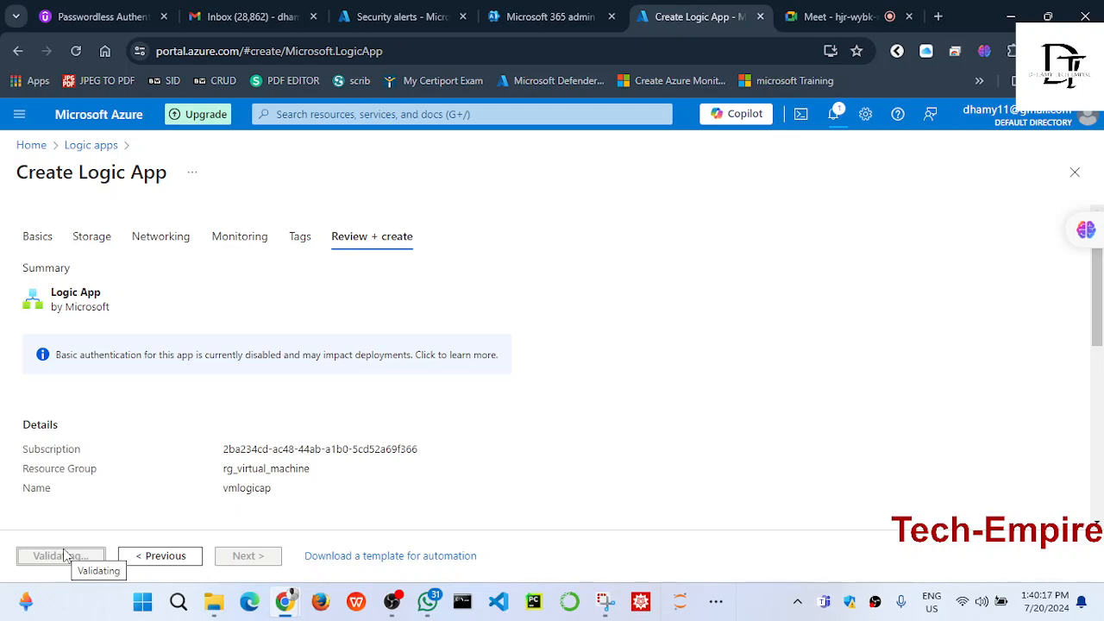
left_click(834, 121)
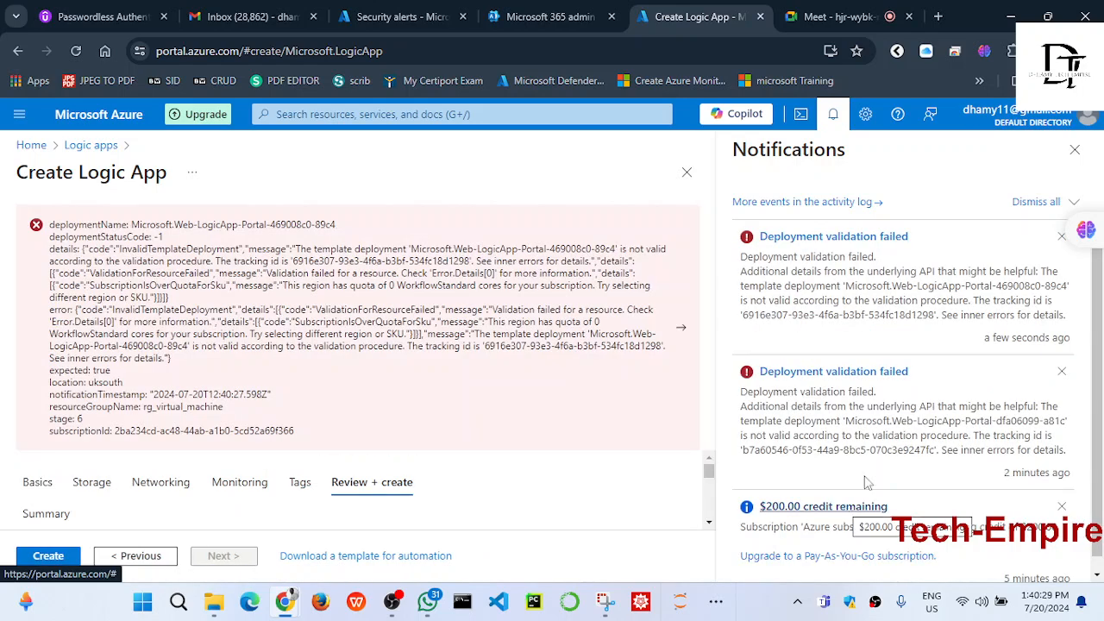
left_click(1075, 151)
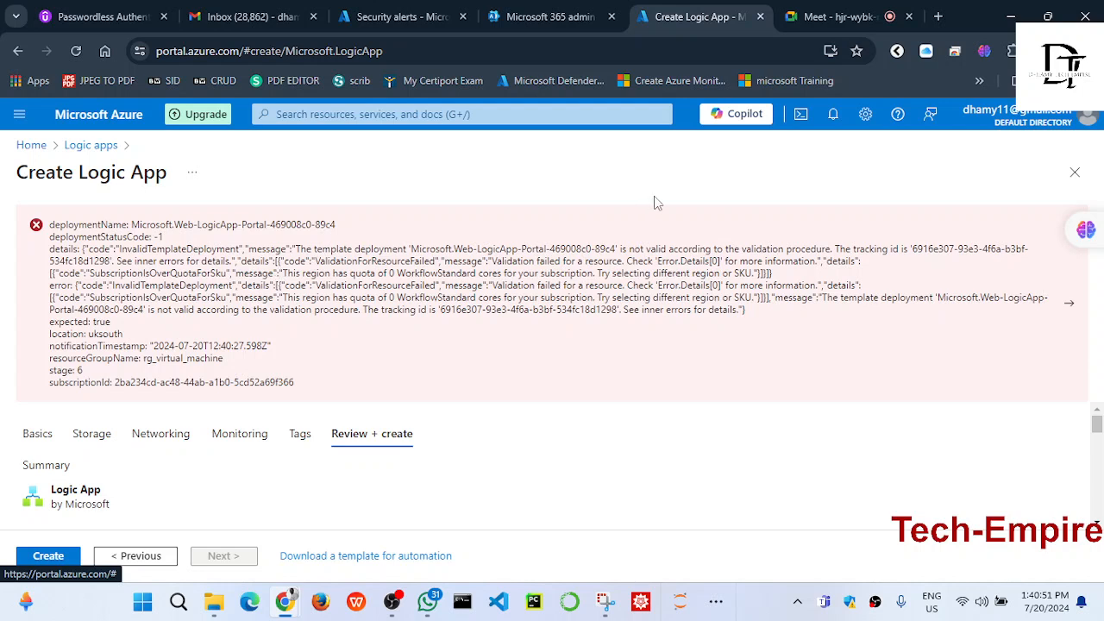
left_click(1075, 174)
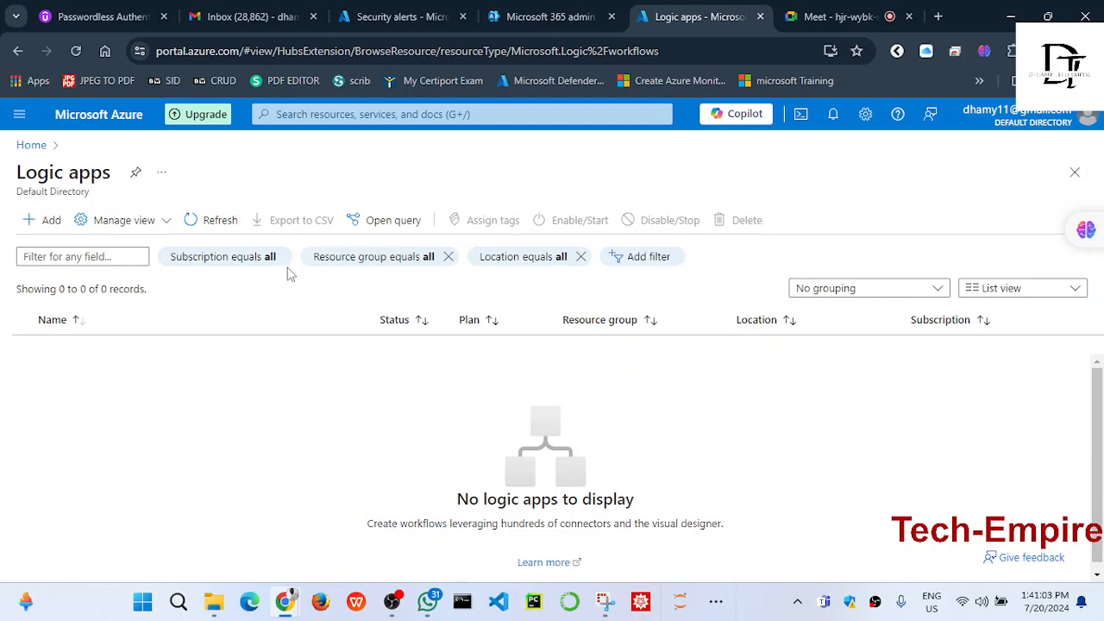
- Start a fresh Logic App in the rg_virtual_machine resource group
left_click(43, 222)
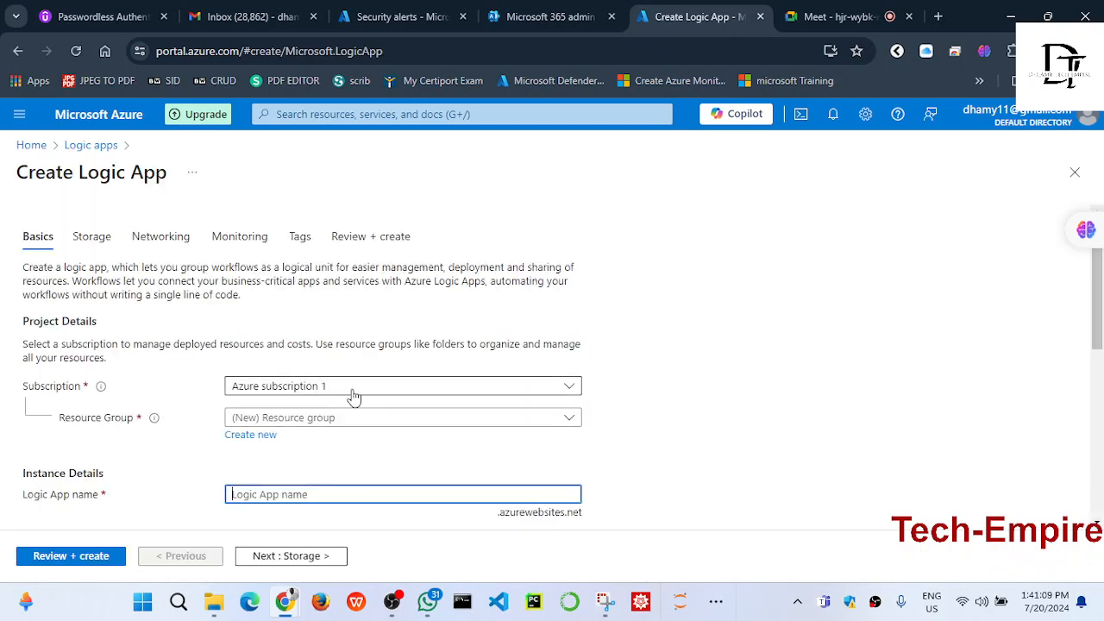
left_click(569, 418)
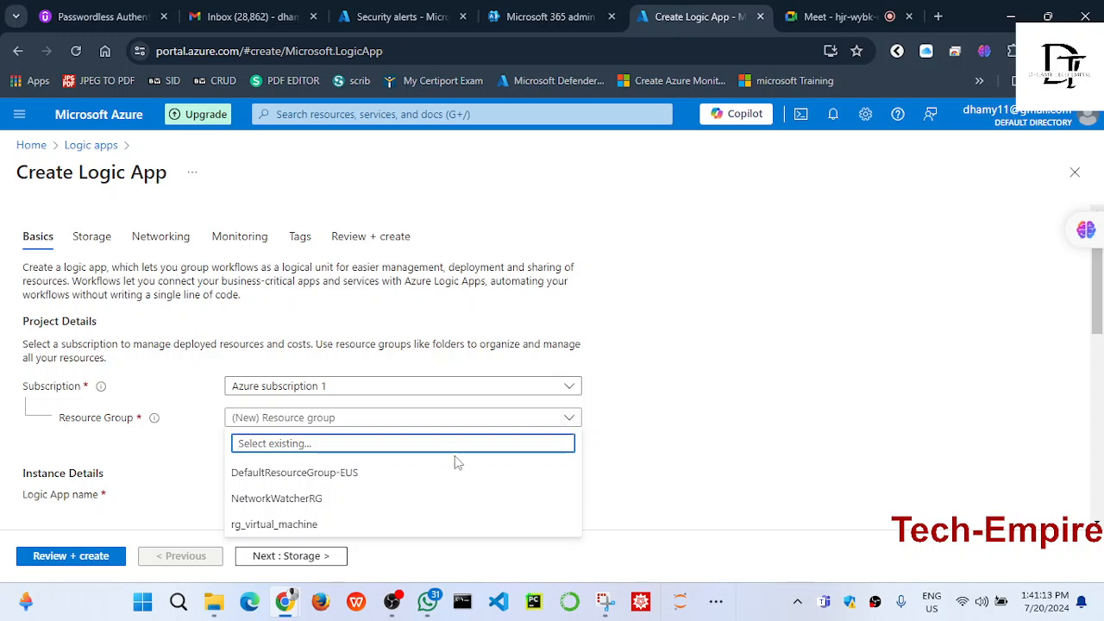
left_click(336, 526)
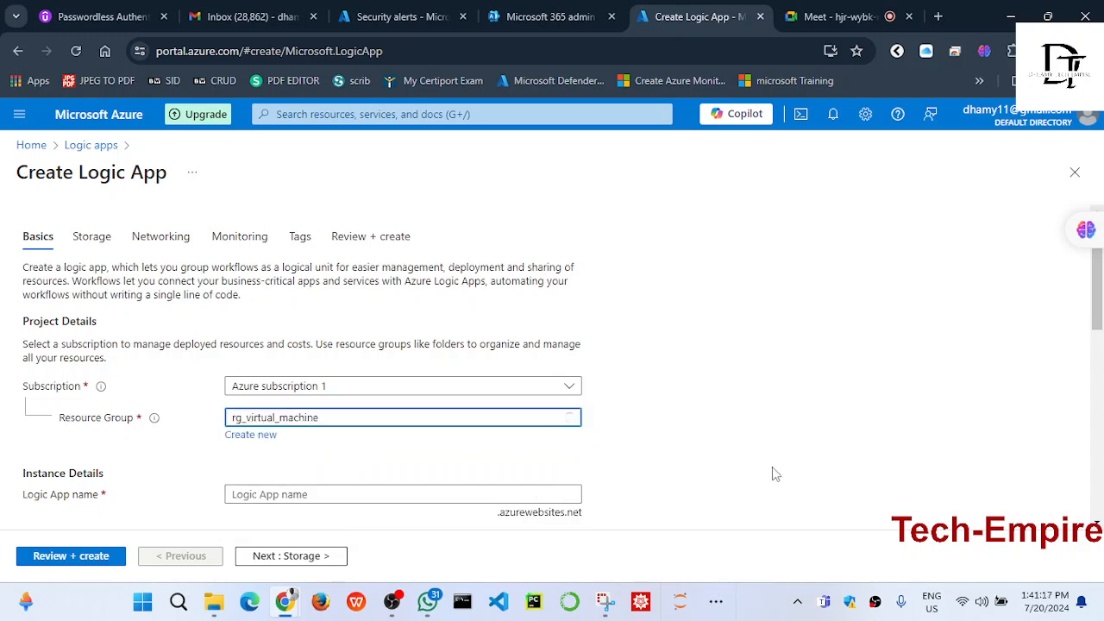
- Name the Logic App send-rec and proceed to the final review with the default region, plan and zone redundancy settings
left_click_drag(1101, 341, 1100, 386)
left_click(432, 285)
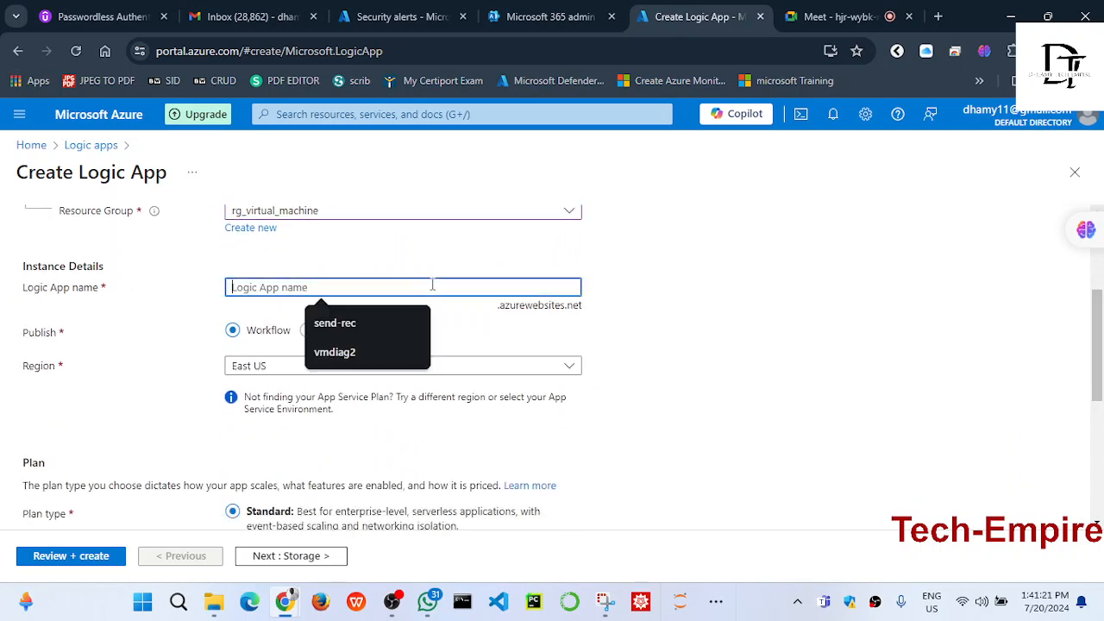
left_click(384, 321)
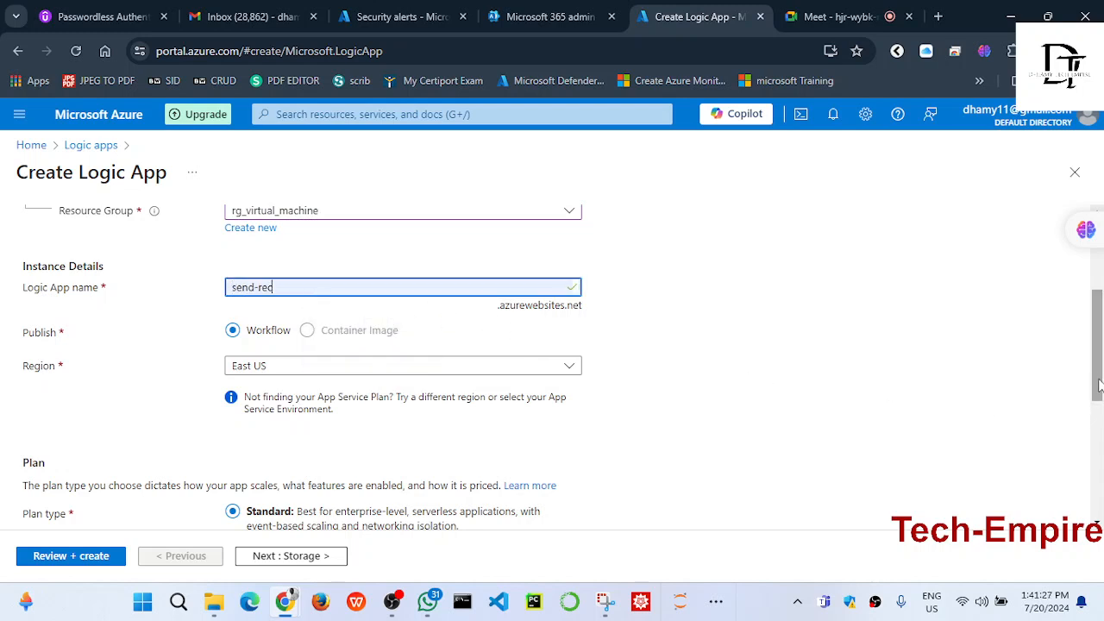
left_click_drag(1097, 380, 1100, 535)
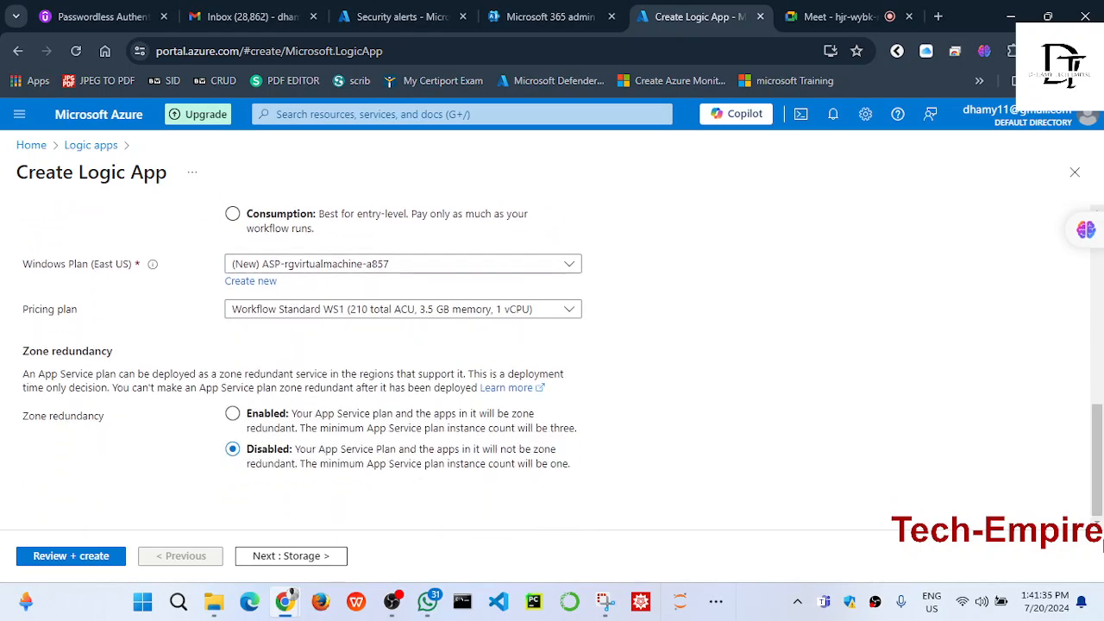
left_click(38, 556)
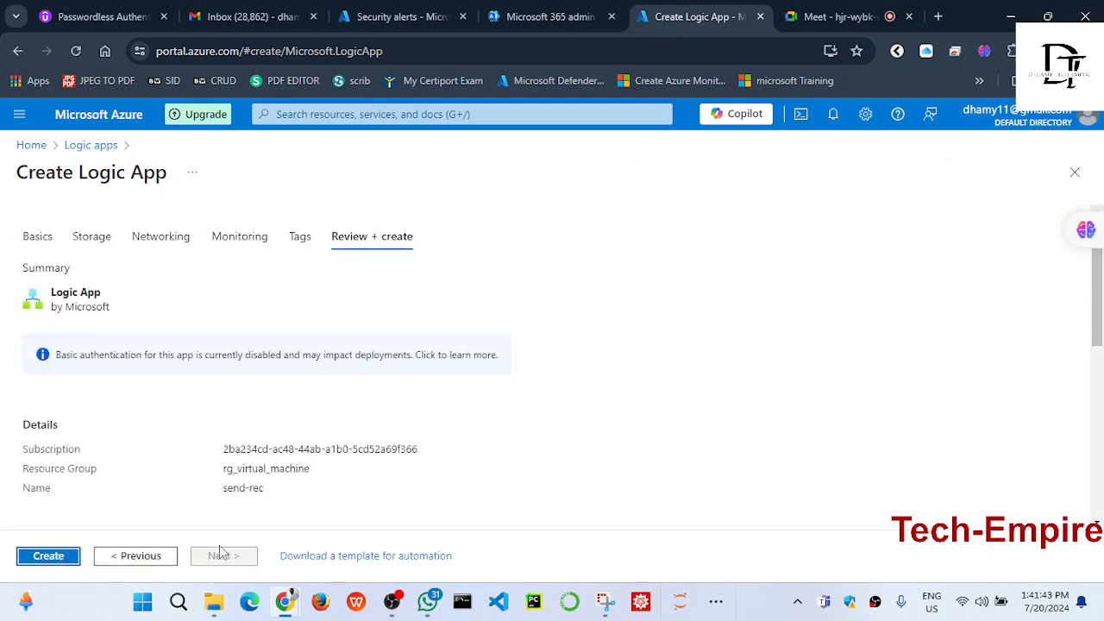
- Try to create the send-rec Logic App, and close the form to return to the Logic apps list
left_click(66, 558)
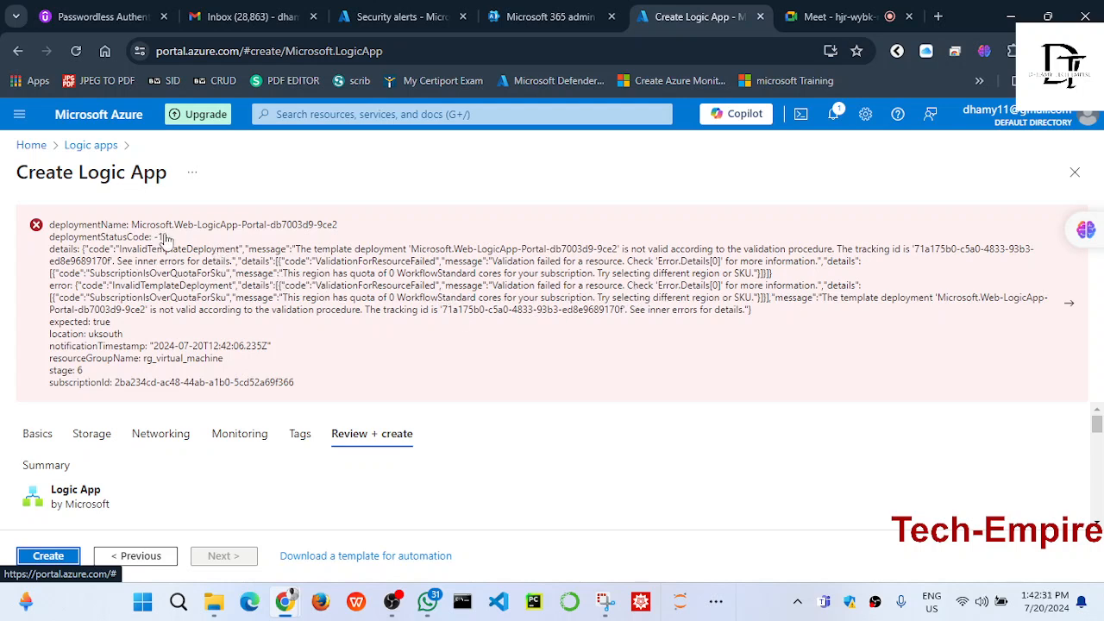
left_click(1074, 173)
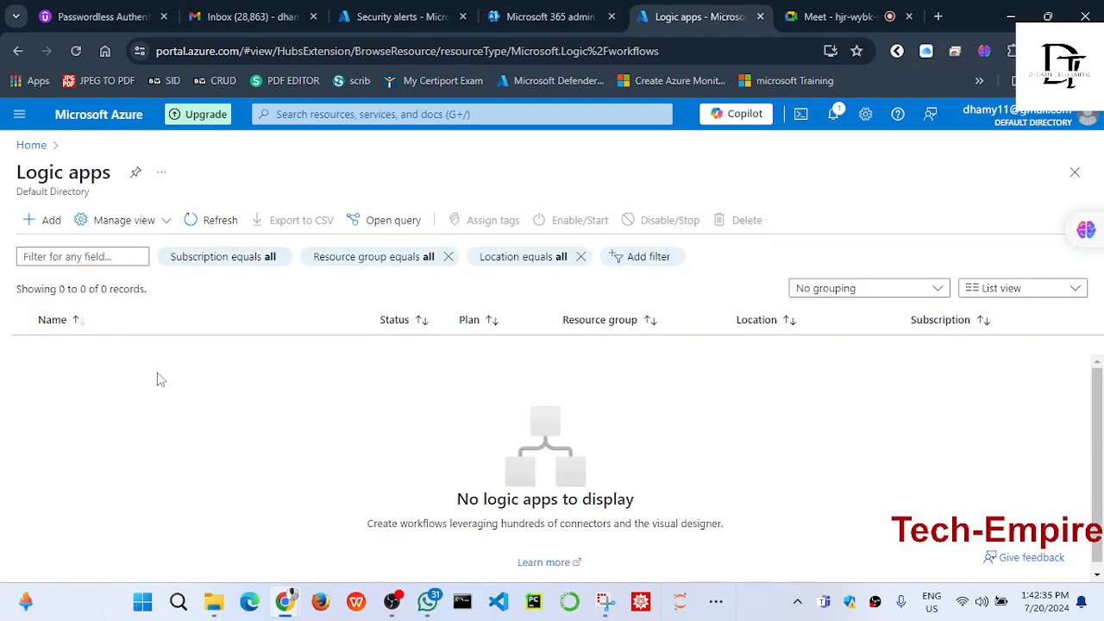
scroll(1099, 498, "down", 1)
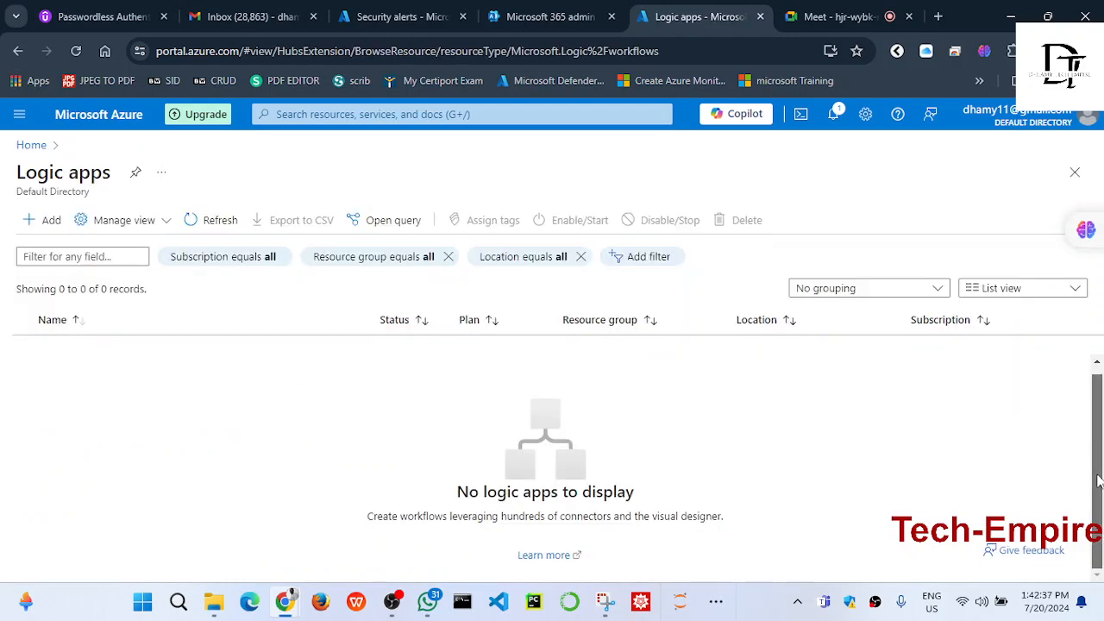
scroll(1099, 498, "up", 1)
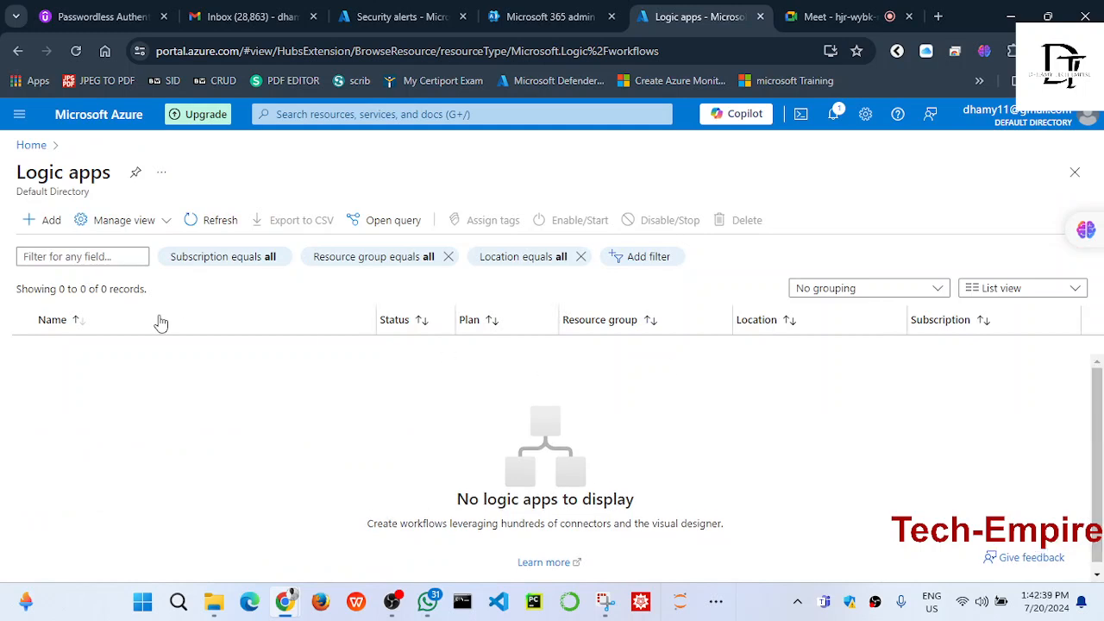
- Start another Logic App and create a new resource group named logicapp for it
left_click(49, 221)
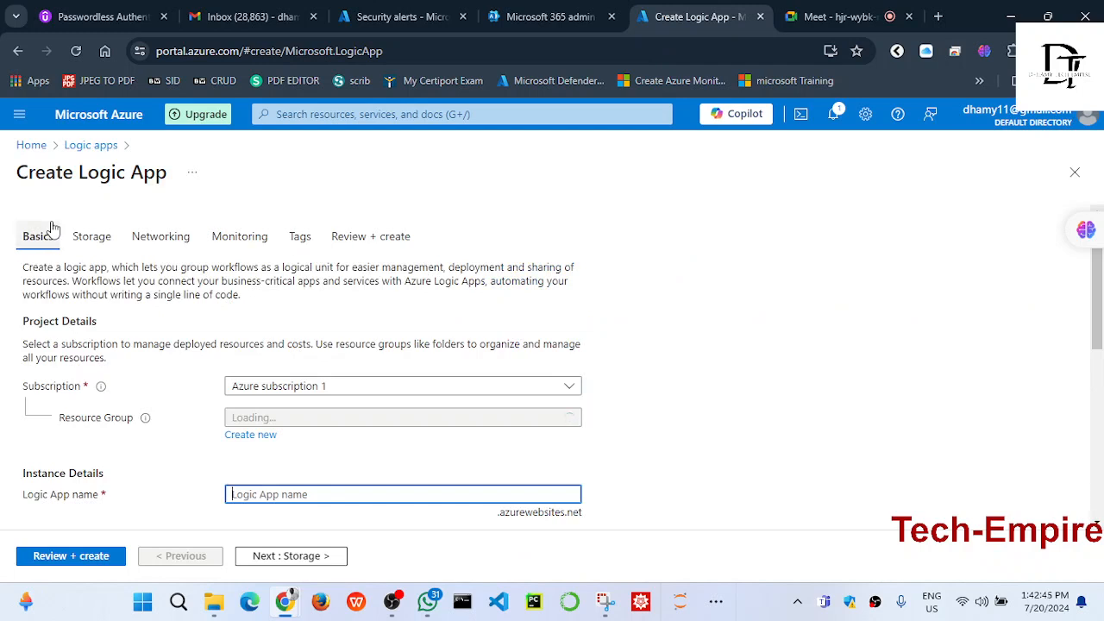
left_click(358, 418)
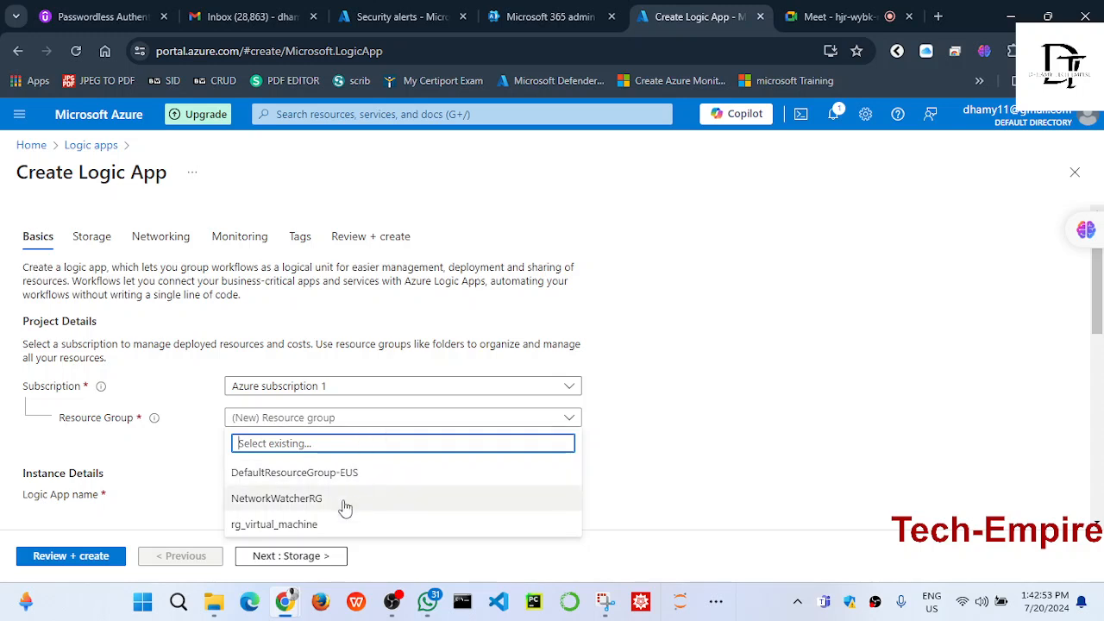
left_click(172, 427)
left_click(246, 438)
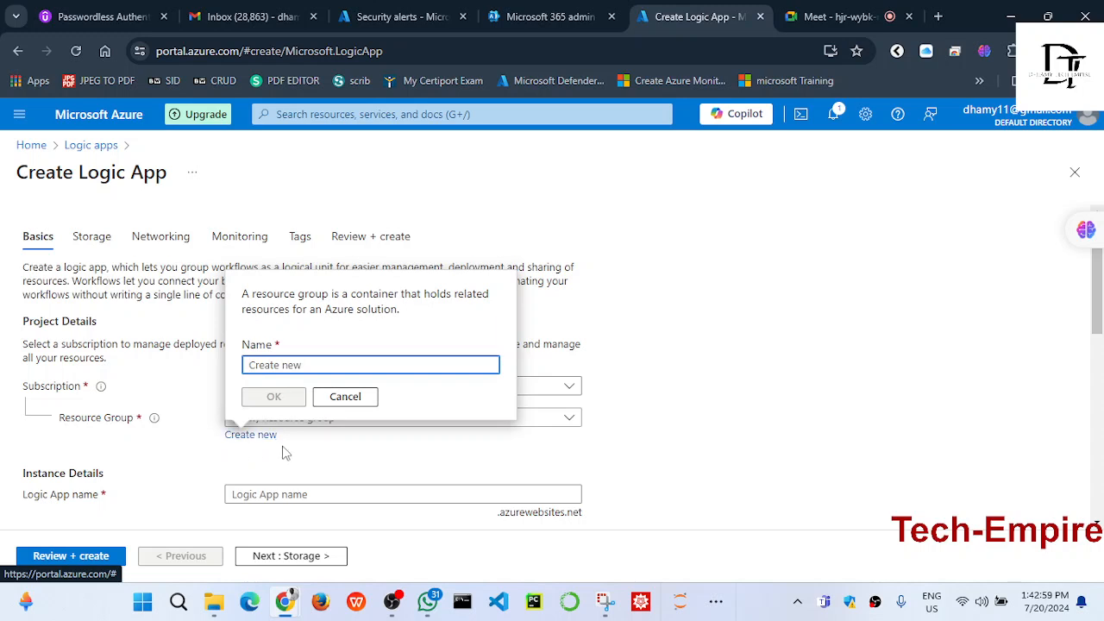
type("lo")
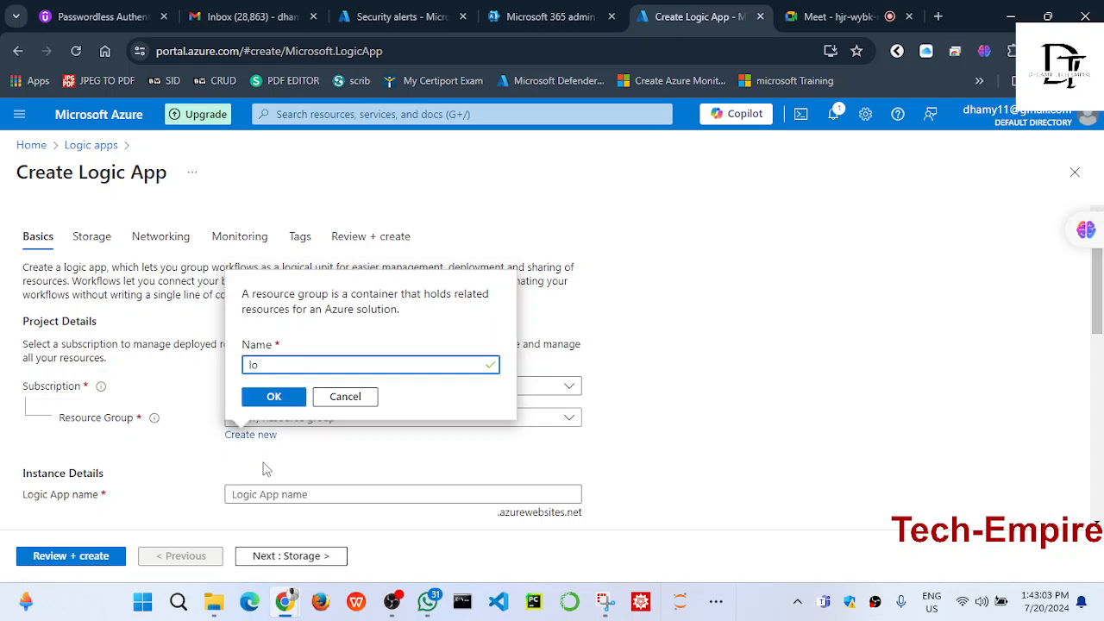
type("gicapp")
left_click(283, 398)
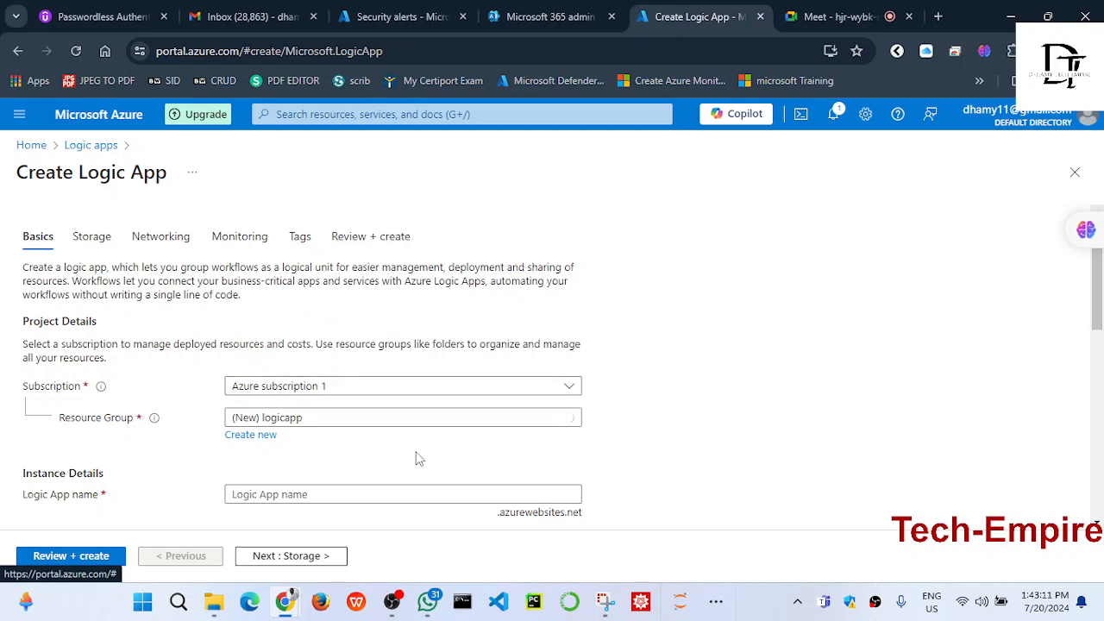
- Name the new Logic App send-recc
left_click(496, 494)
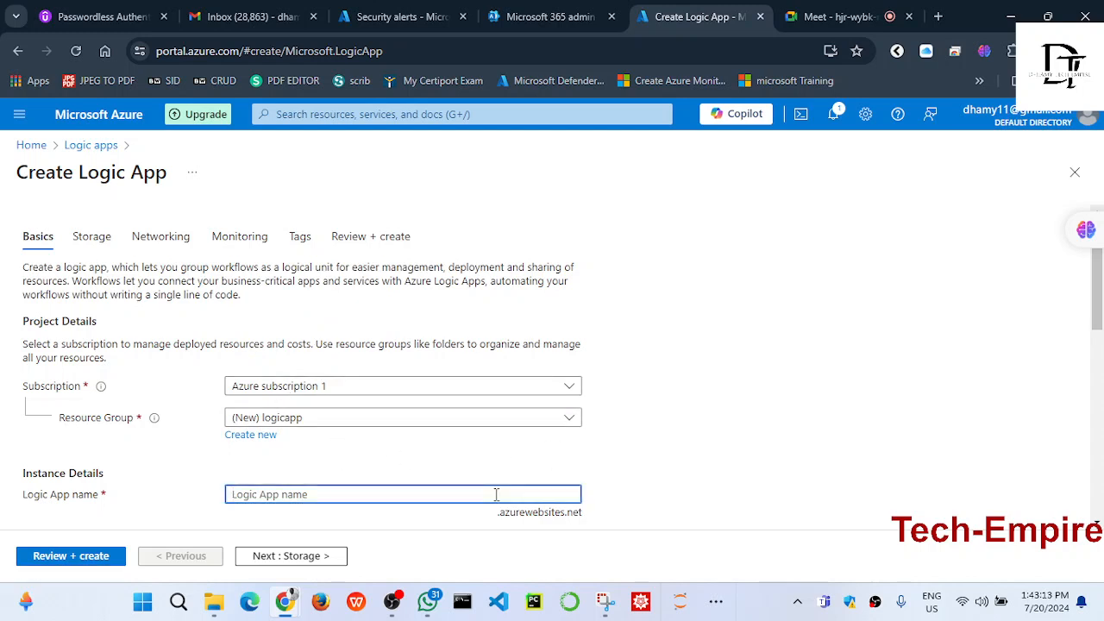
type("l")
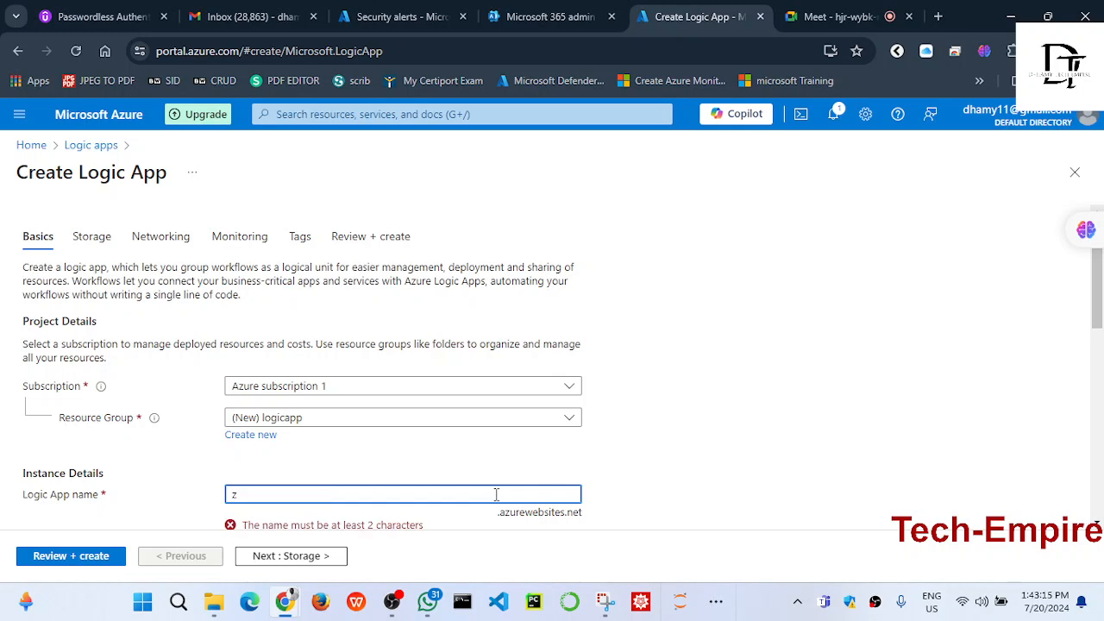
key("BackSpace")
type("se")
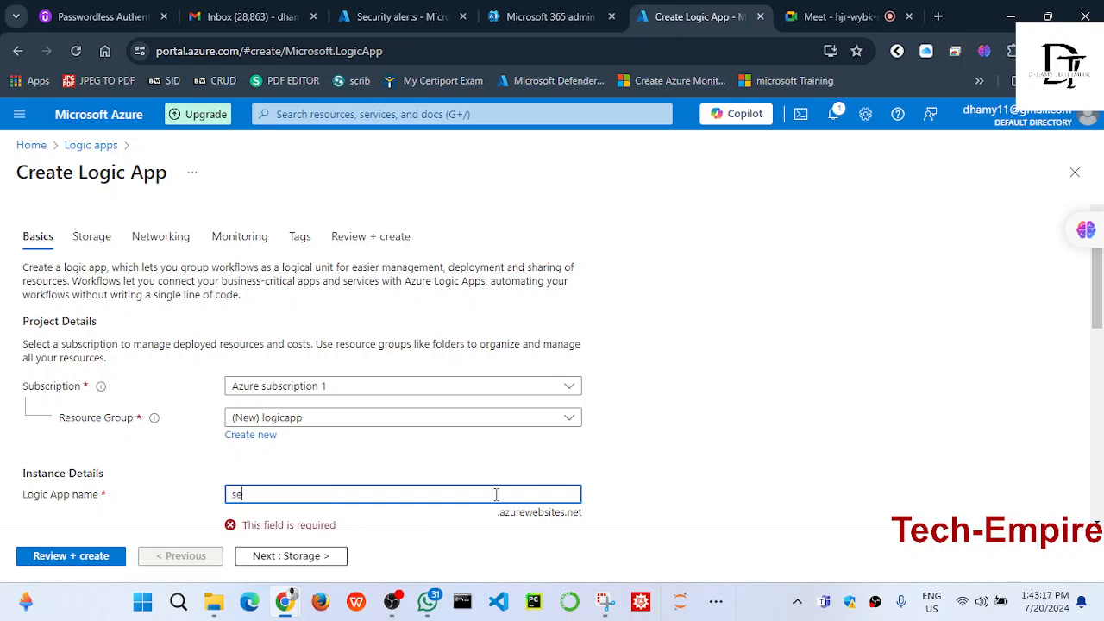
type("n")
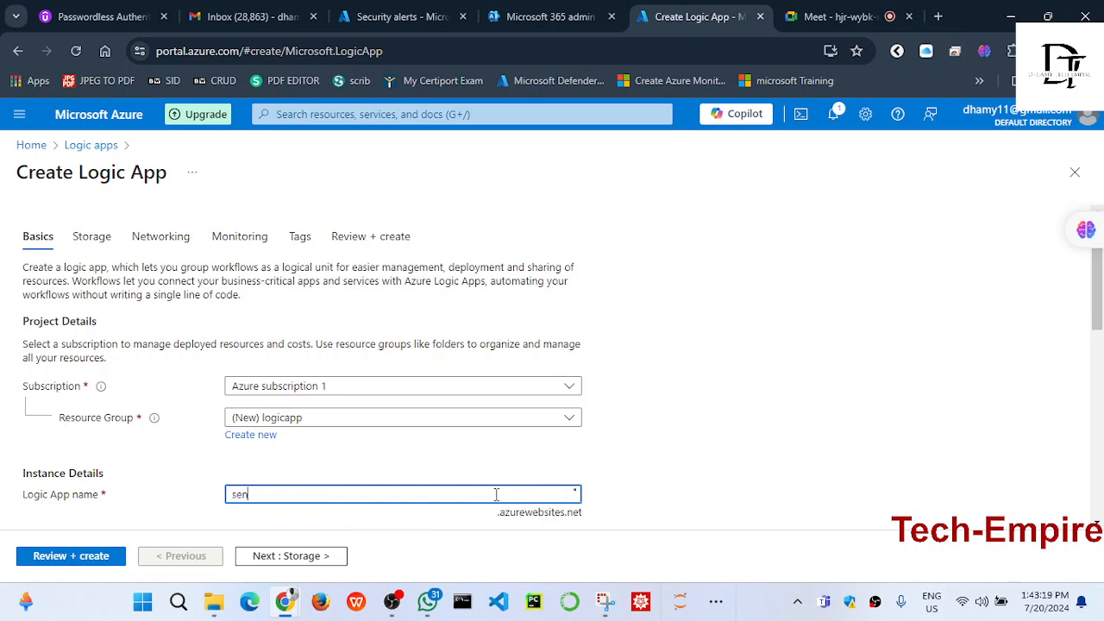
type("d-recc")
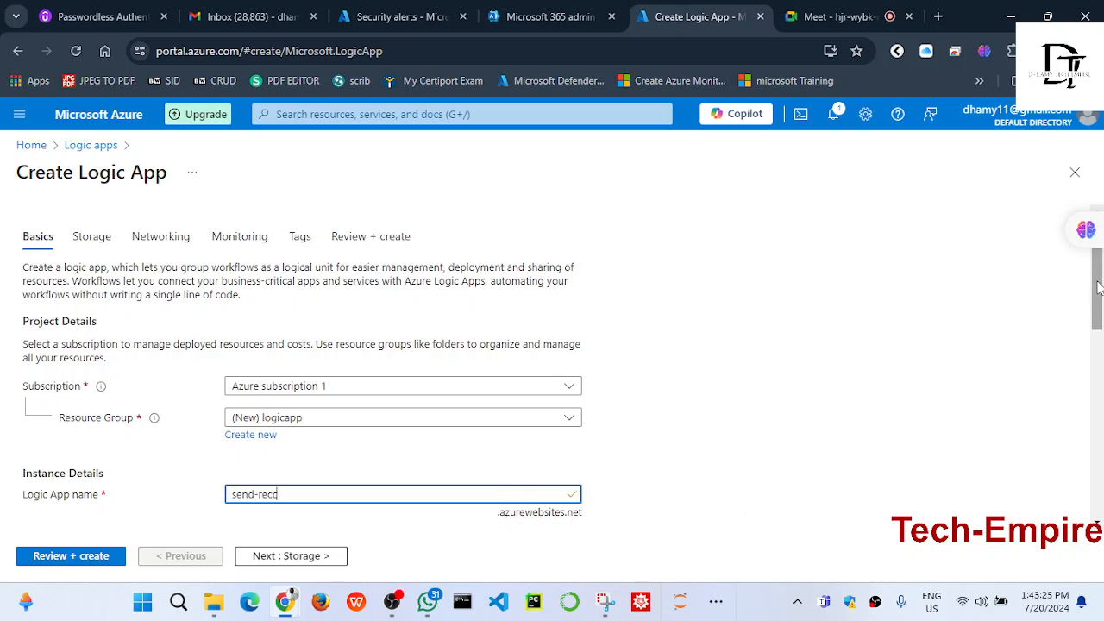
- Check the Windows plan and pricing plan options, keep the Workflow Standard WS1 default, and proceed to the final review
left_click_drag(1095, 296, 1098, 376)
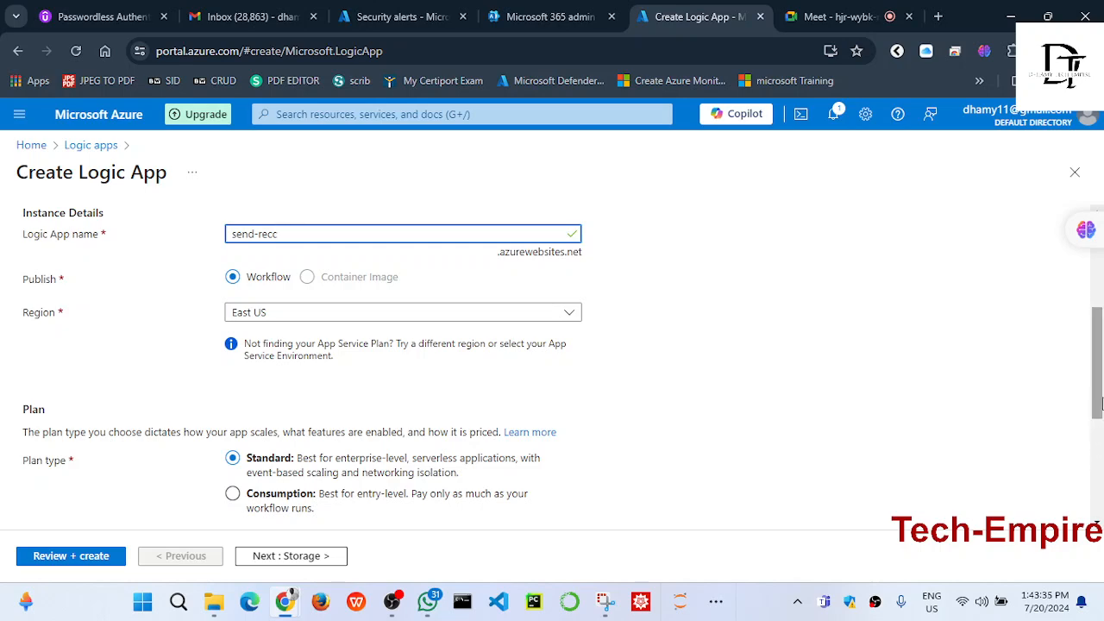
left_click_drag(1098, 403, 1098, 493)
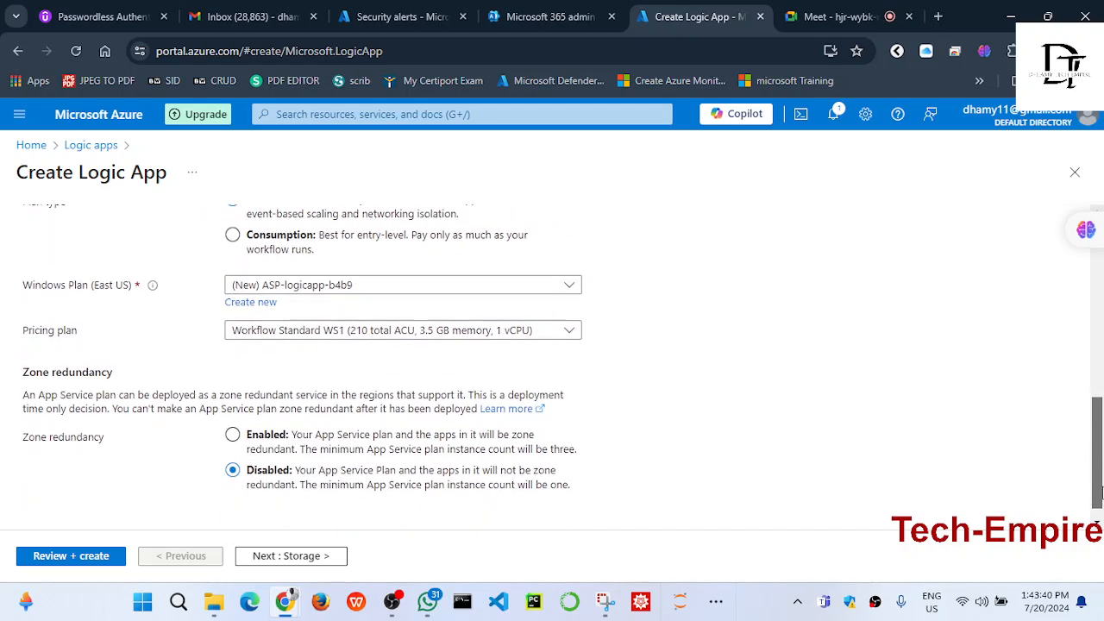
left_click(568, 289)
left_click(640, 280)
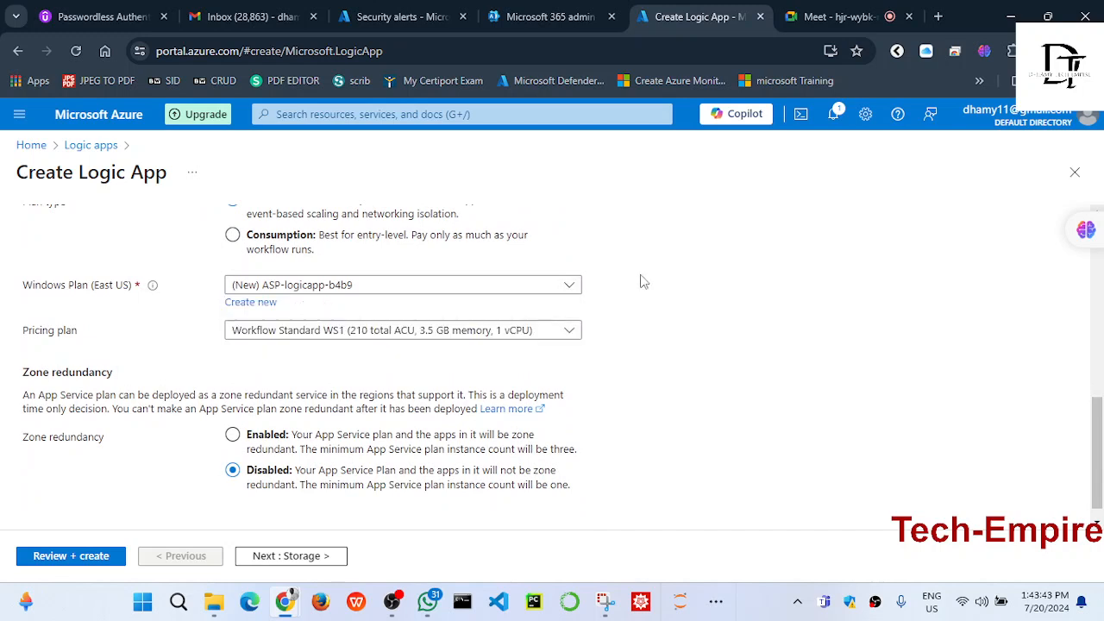
left_click(568, 334)
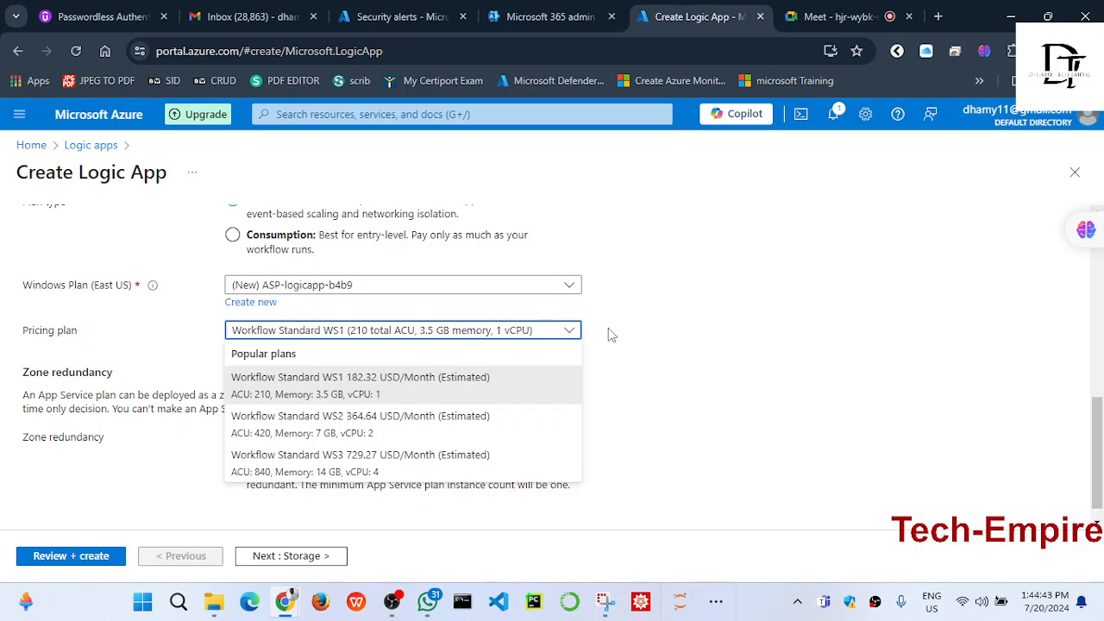
left_click(608, 335)
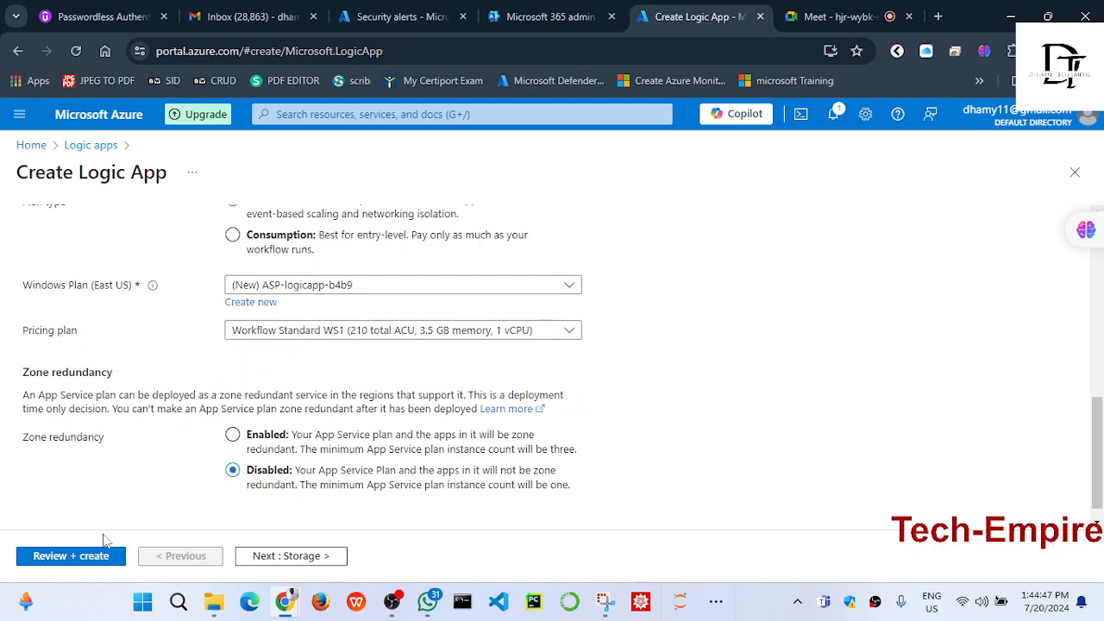
left_click(88, 559)
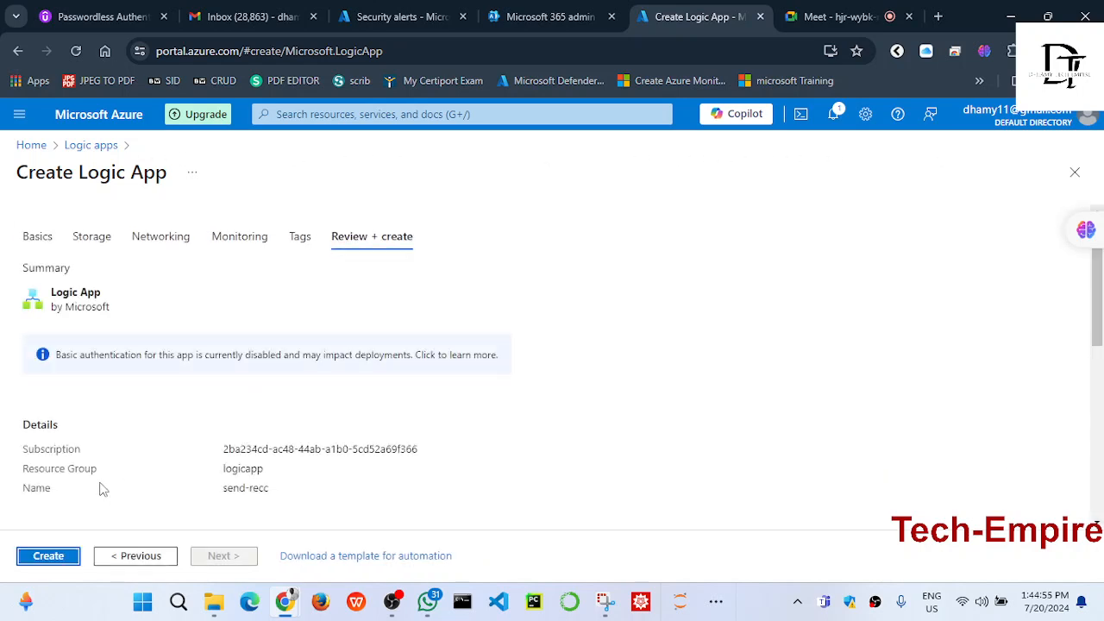
- Try to create the send-recc Logic App in the logicapp resource group, glancing at the vmsql security alerts while on the deployment result
left_click(61, 557)
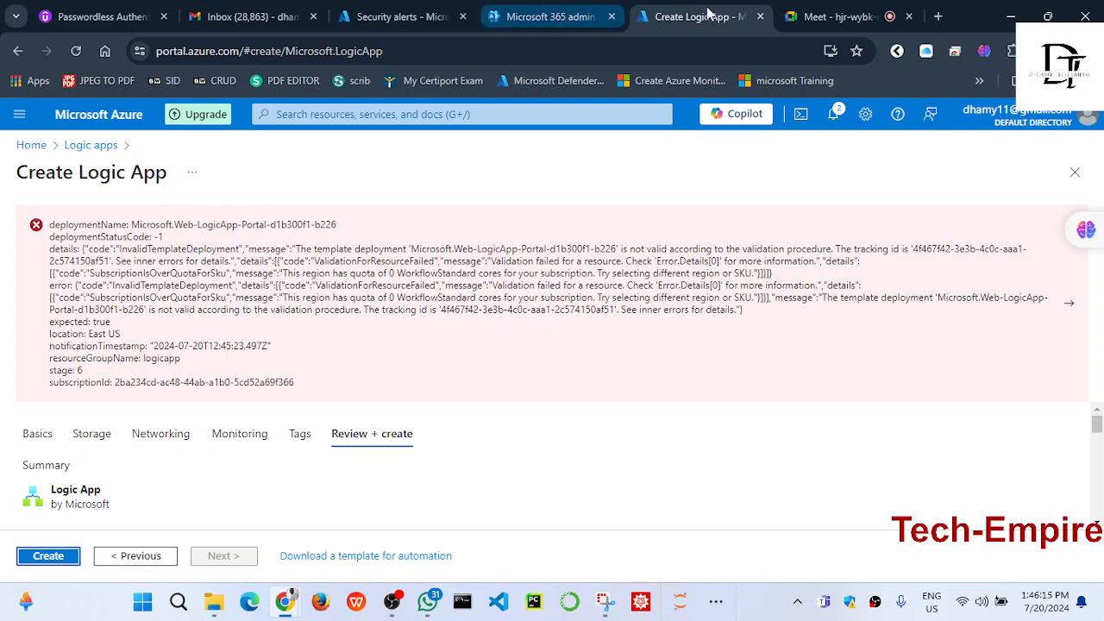
left_click(399, 17)
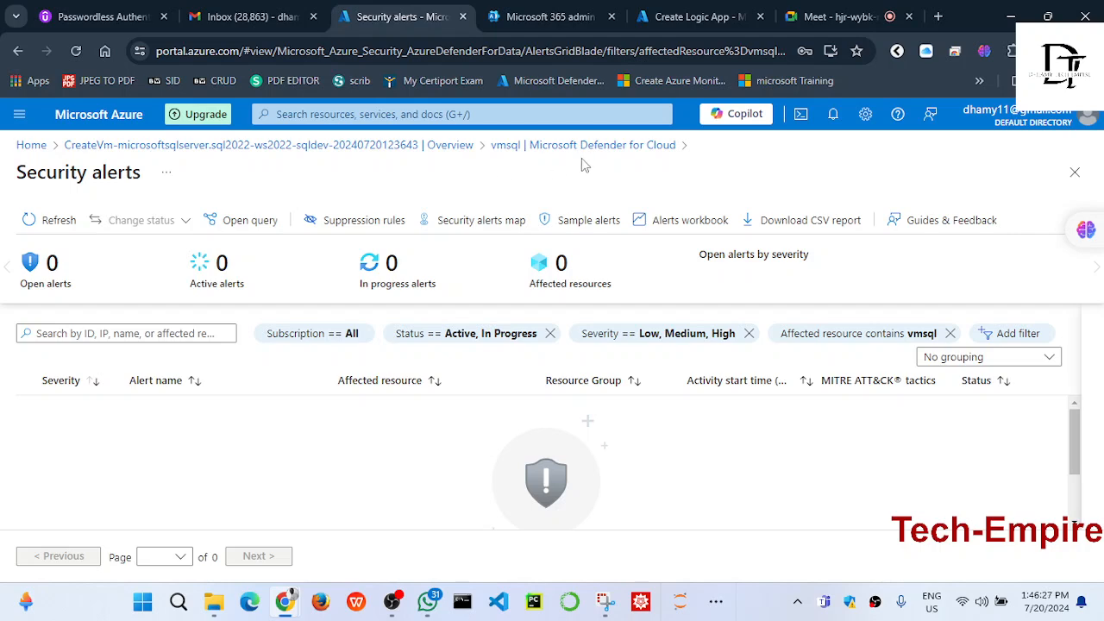
left_click(660, 17)
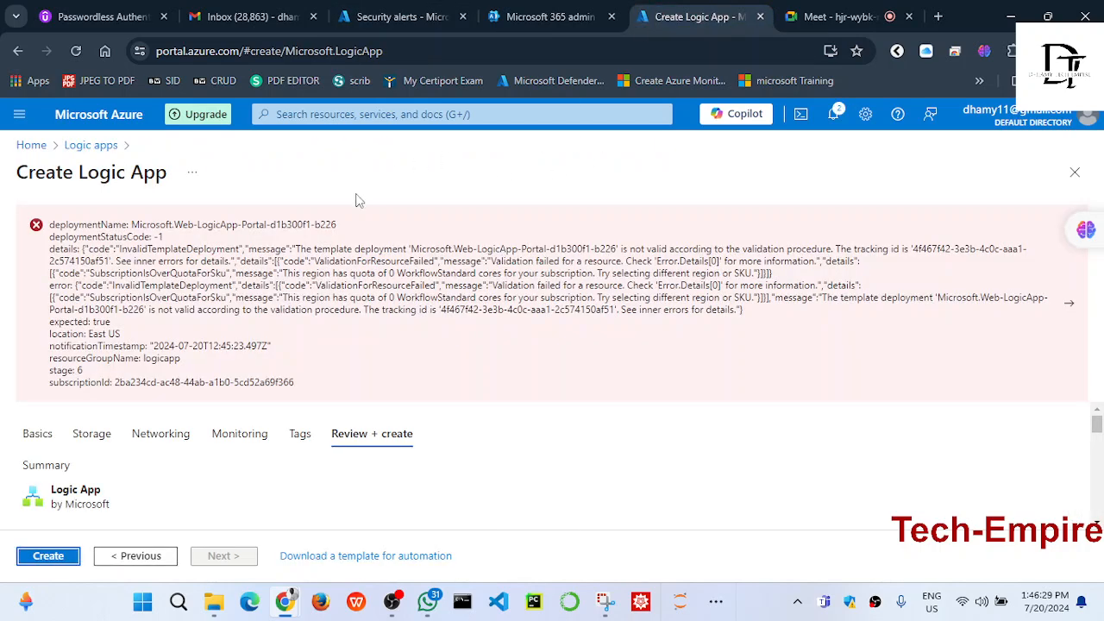
mouse_move(166, 176)
left_mouse_down()
mouse_move(12, 185)
mouse_move(163, 181)
left_mouse_up()
left_click_drag(166, 174, 17, 177)
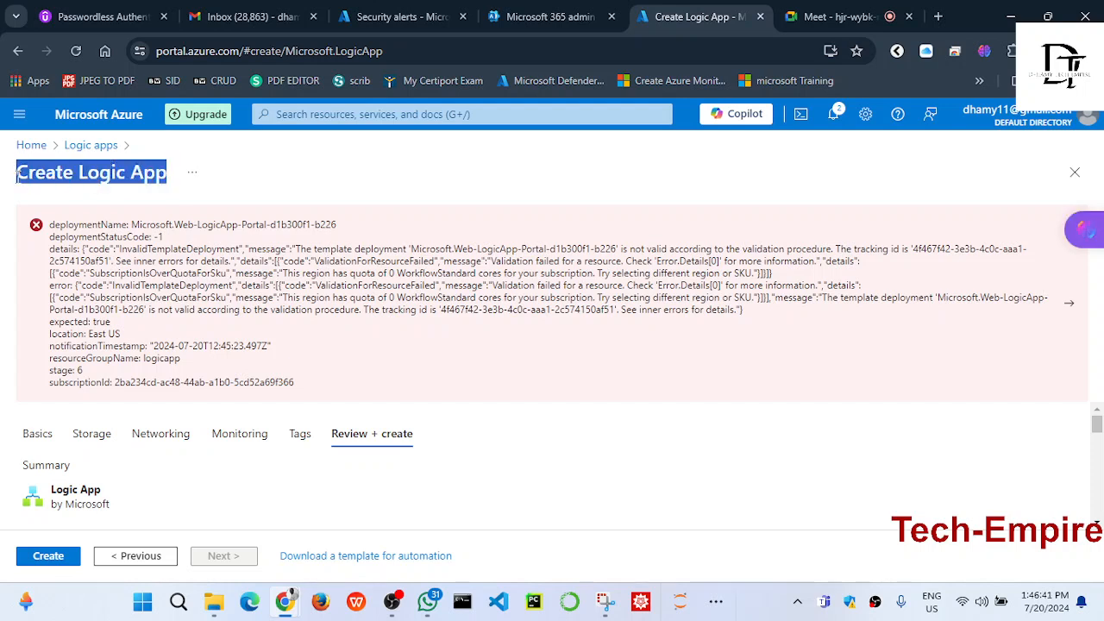
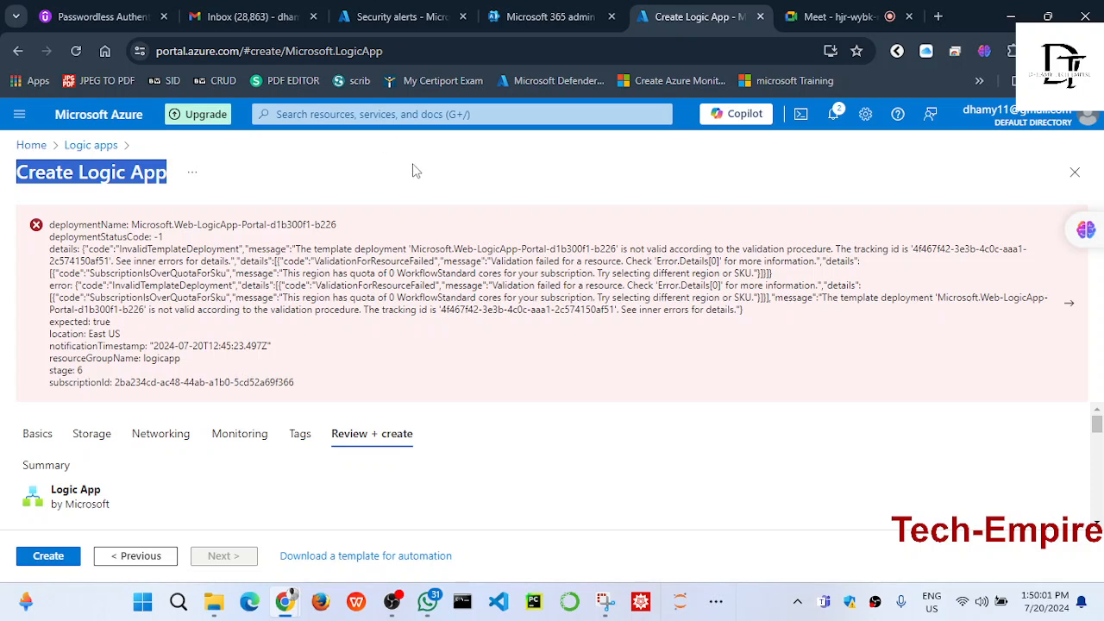
left_click(133, 171)
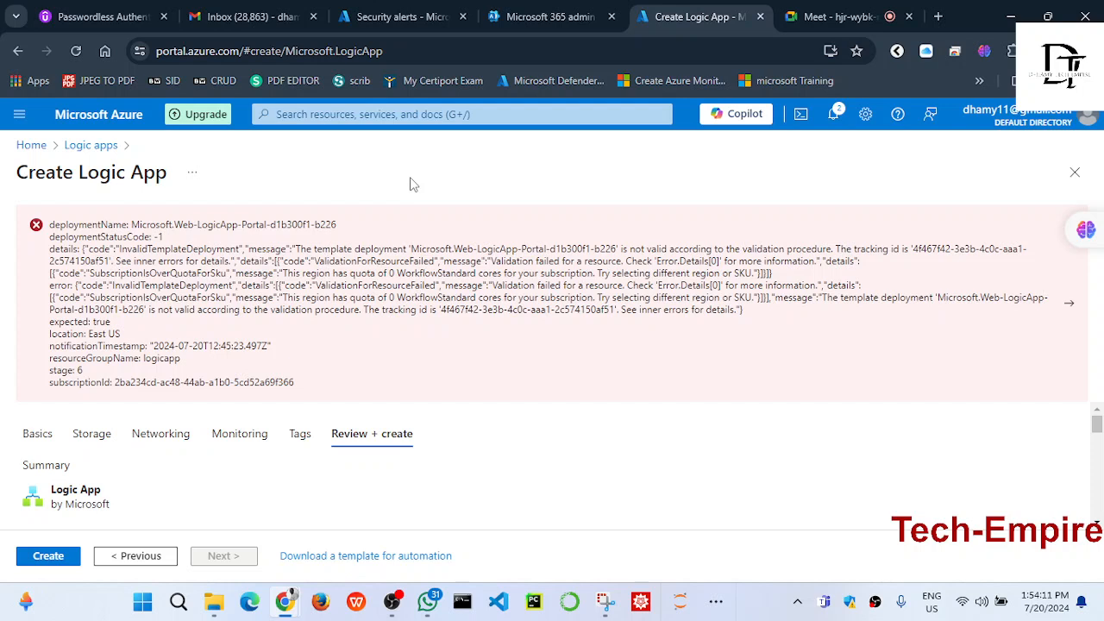
- Examine the deployment's error details, and close the creation form to return to the Logic apps list
left_click(36, 227)
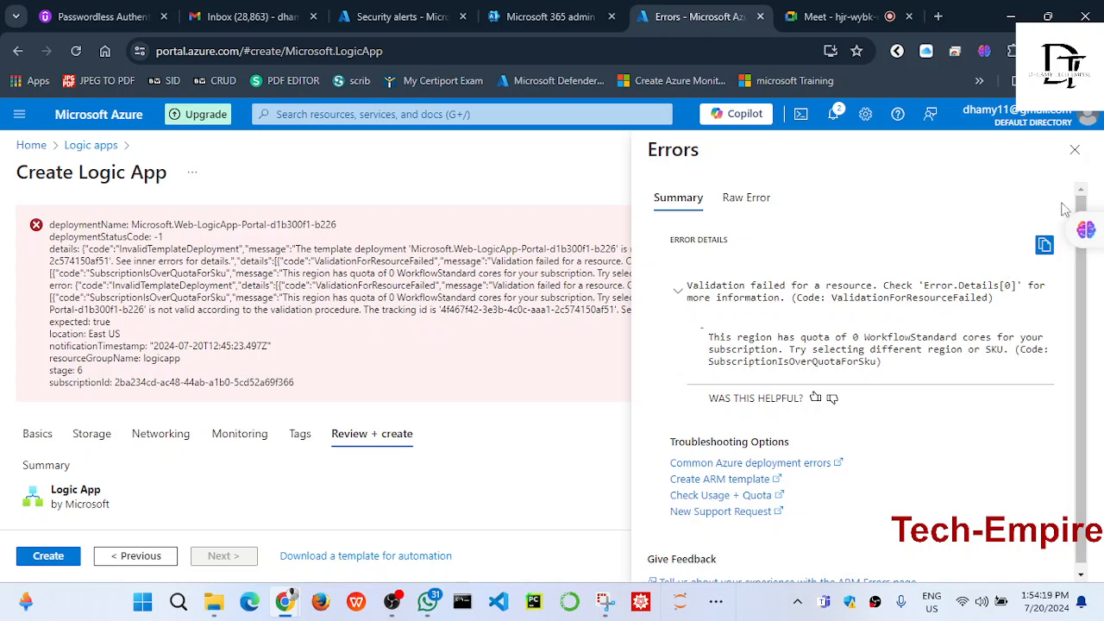
left_click(1074, 149)
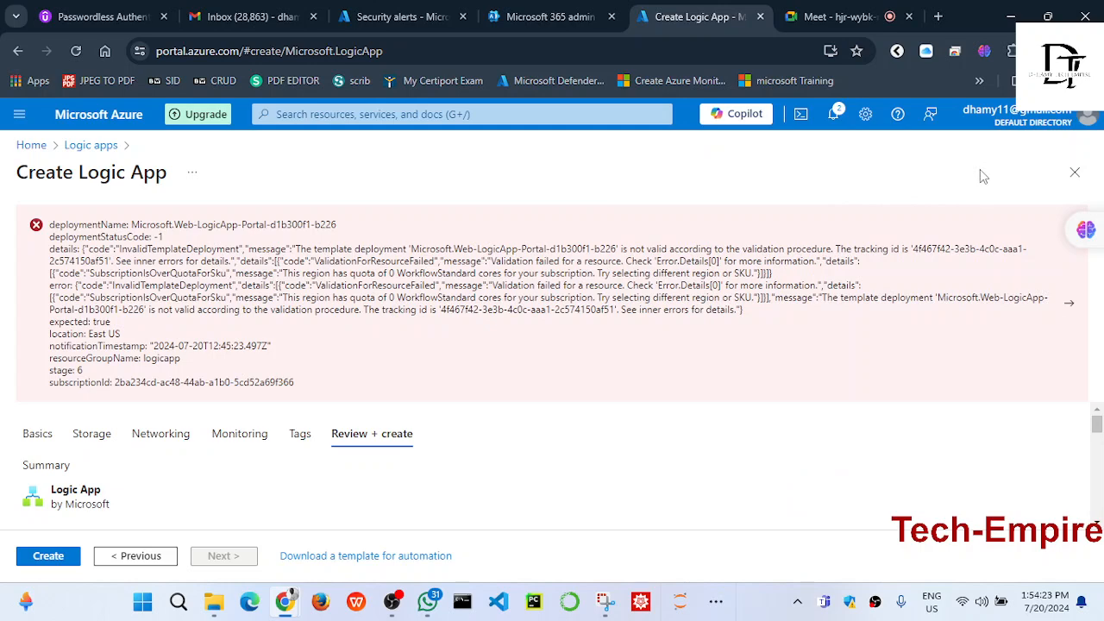
left_click(1075, 173)
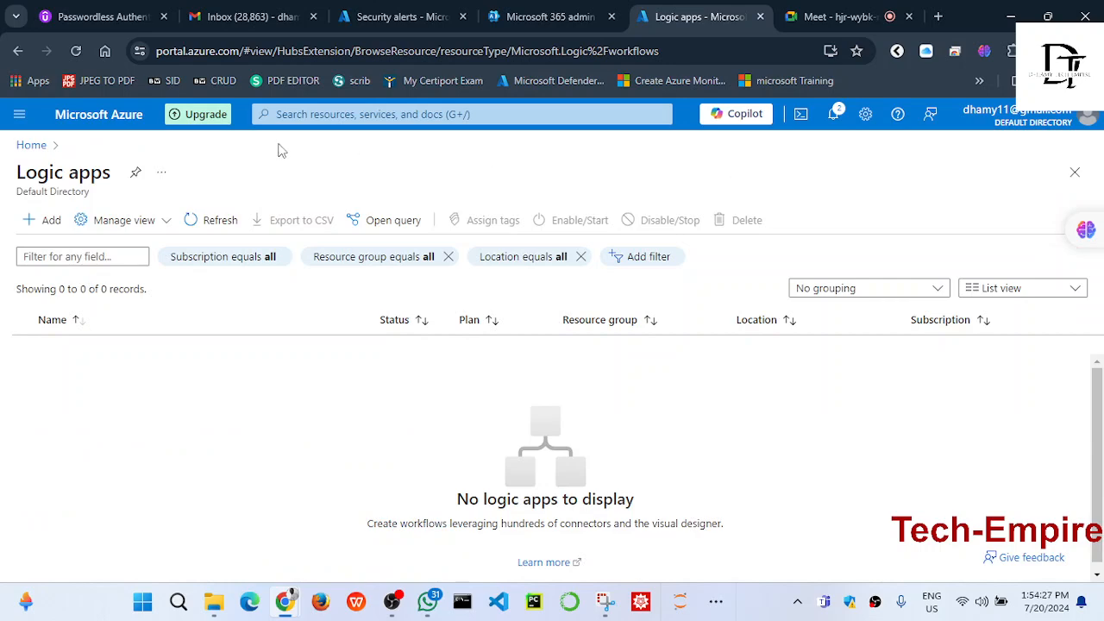
- Go from the vmsql security alerts page back to the Azure home page, look over it, and return to the Logic apps list
left_click(431, 15)
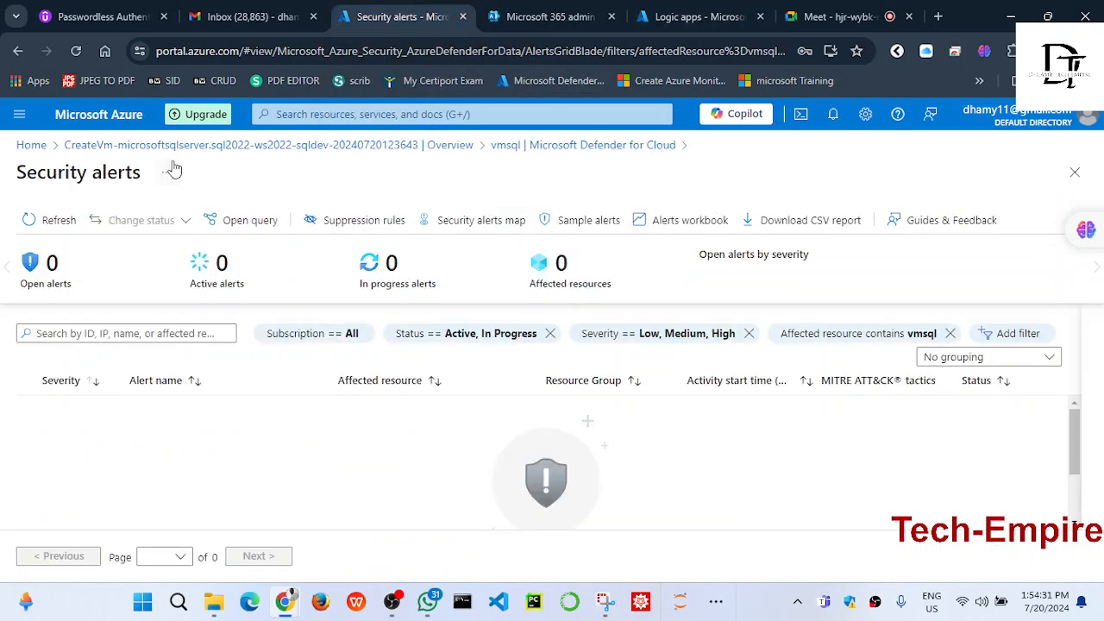
left_click(112, 145)
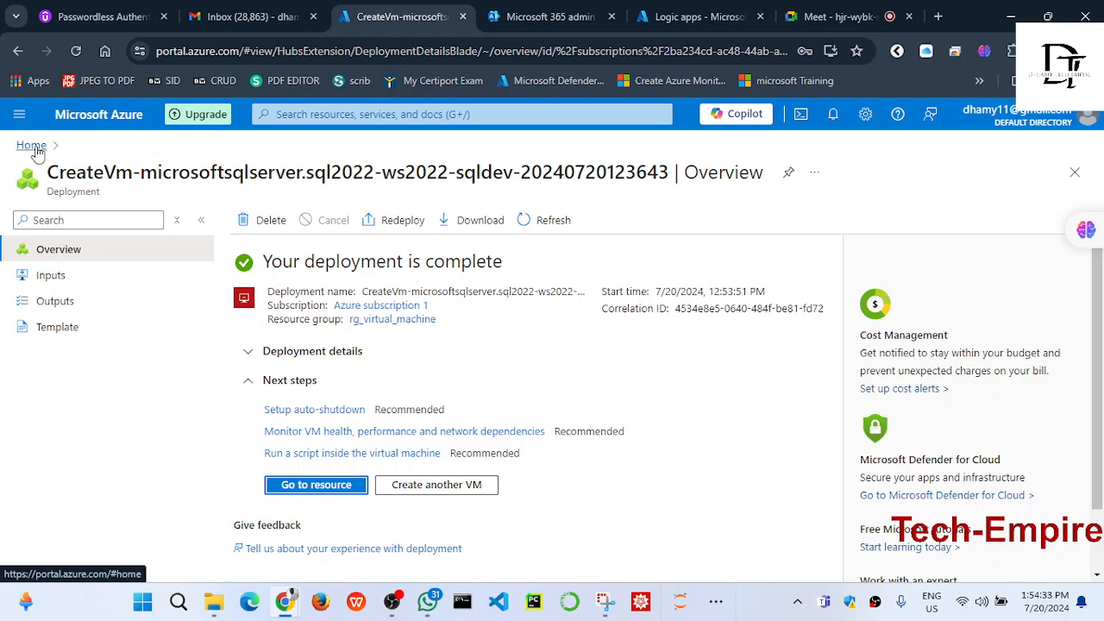
left_click(34, 147)
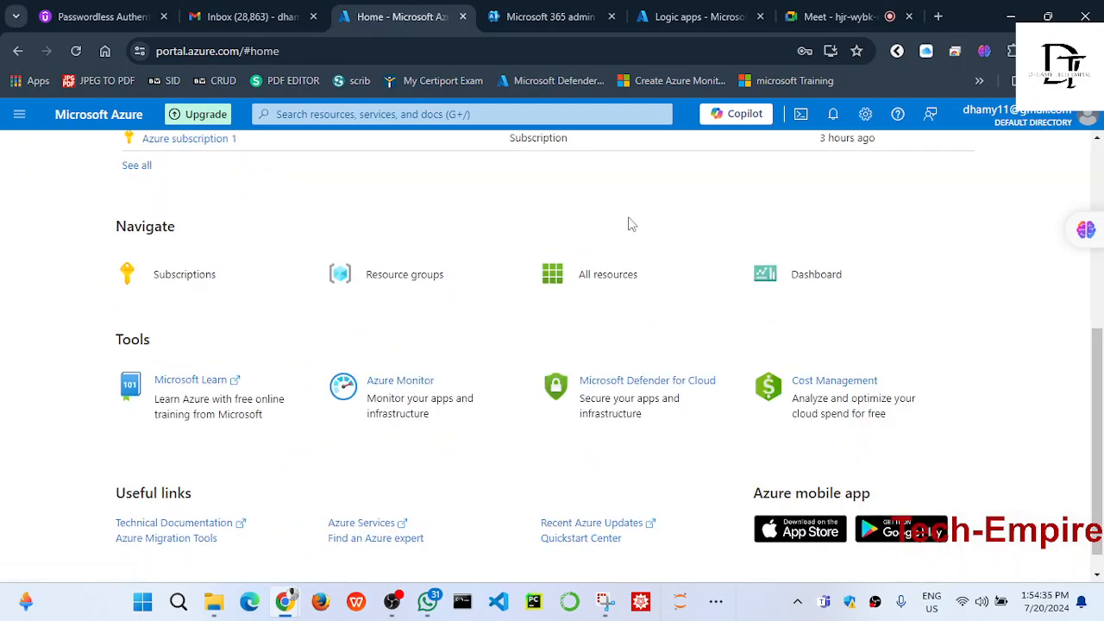
scroll(1097, 284, "up", 1)
scroll(1096, 284, "up", 4)
left_click(718, 19)
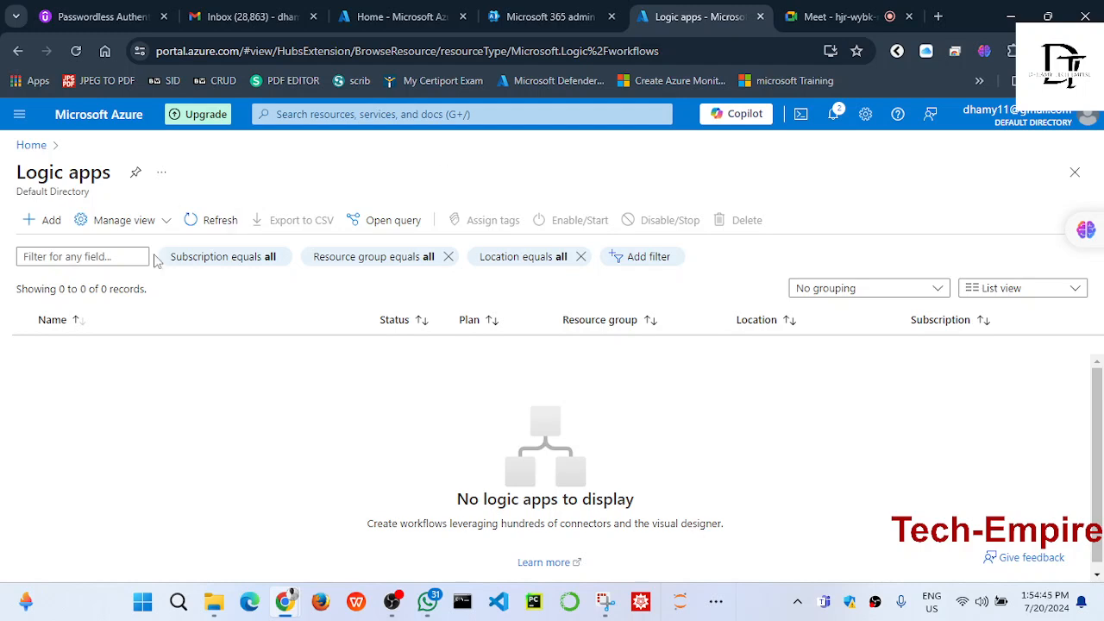
- Check the subscription filter of the Logic apps list and apply it with Azure subscription 1
left_click(213, 257)
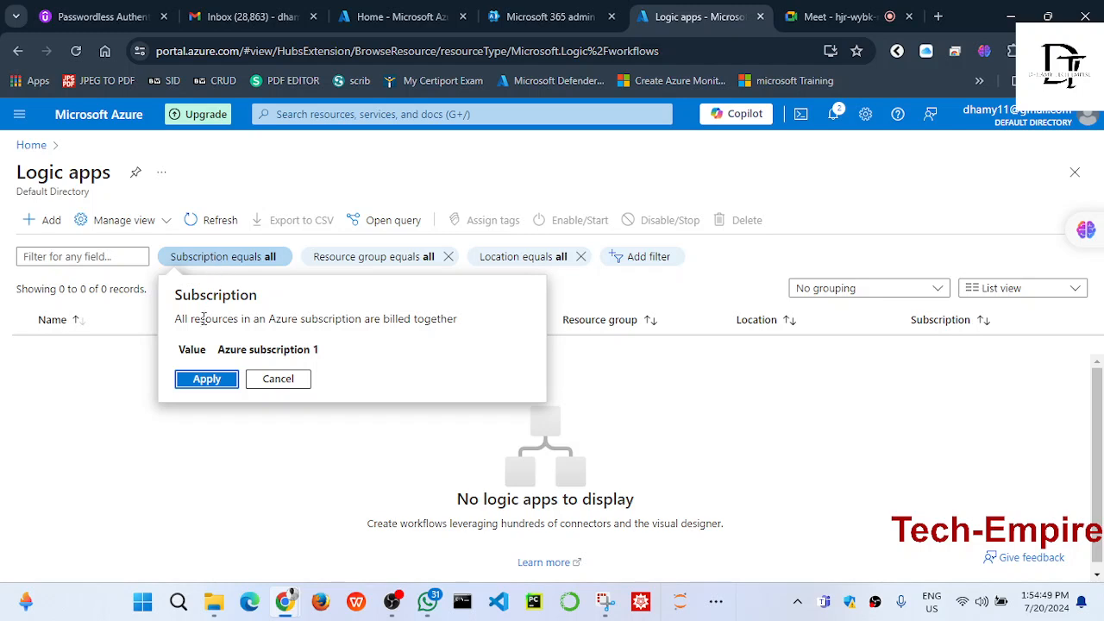
left_click(197, 384)
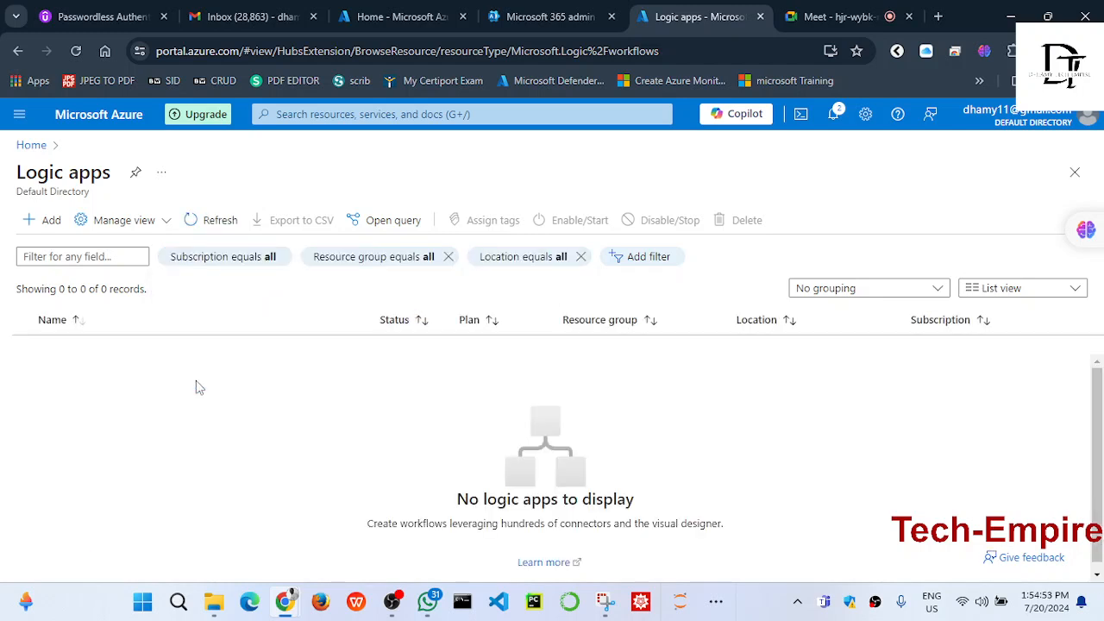
scroll(1100, 490, "down", 1)
scroll(1100, 489, "up", 1)
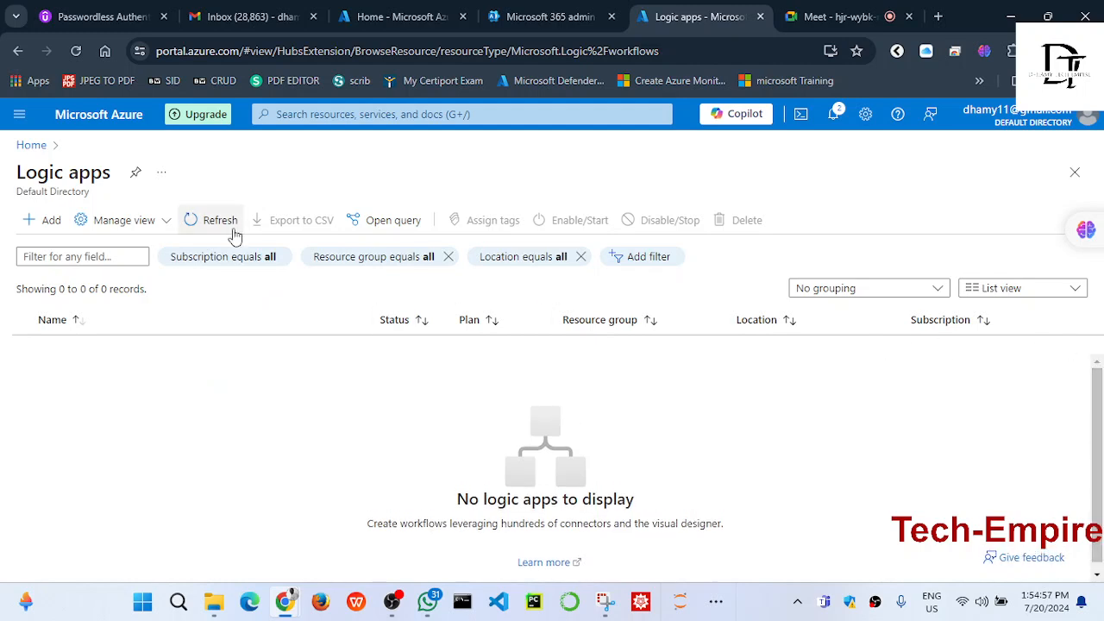
- Start a new Logic App in the logicapp resource group and name it awaze2
left_click(41, 223)
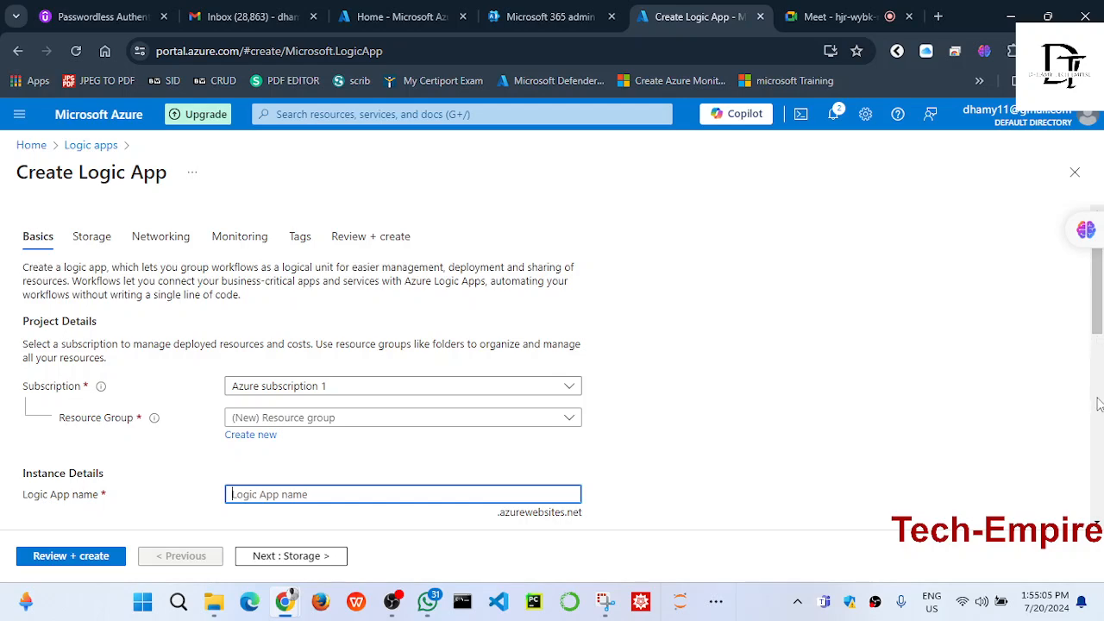
left_click_drag(1098, 334, 1098, 385)
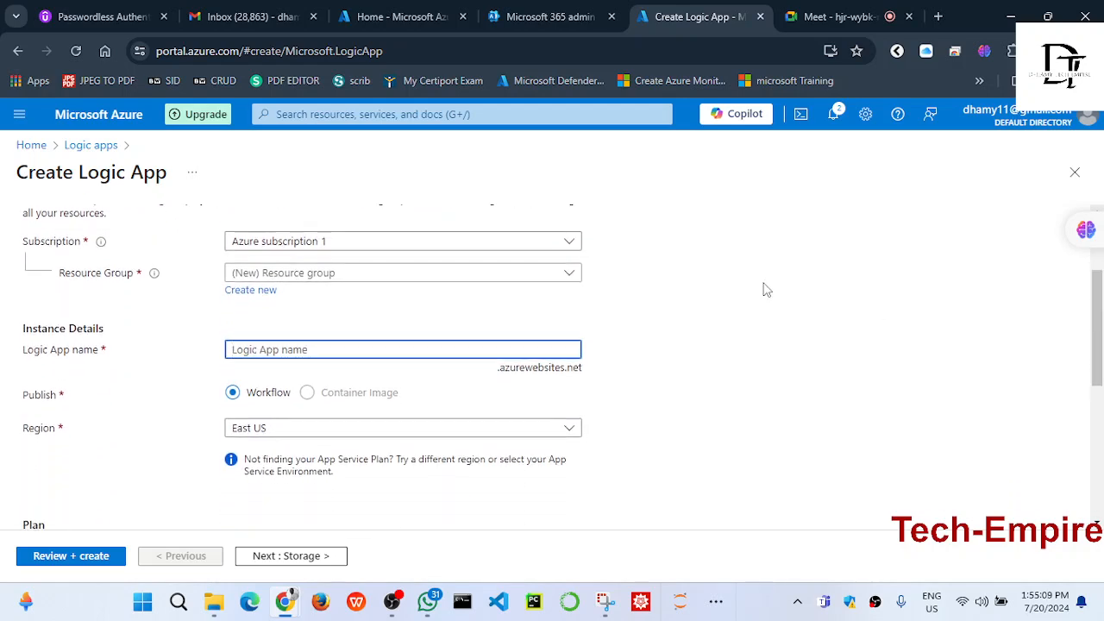
left_click(569, 275)
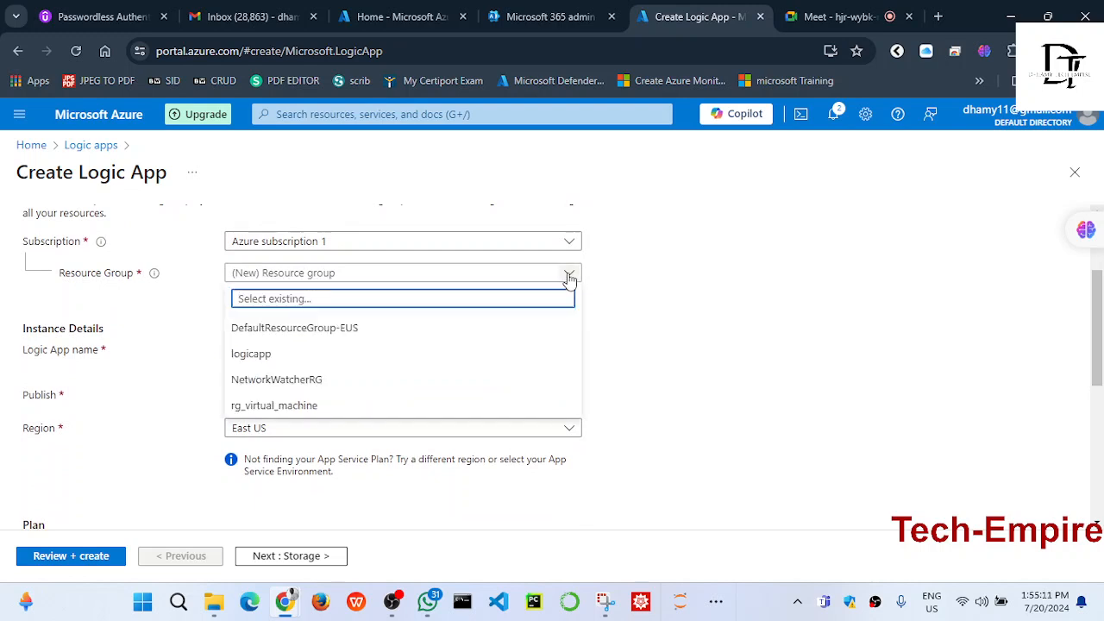
left_click(402, 354)
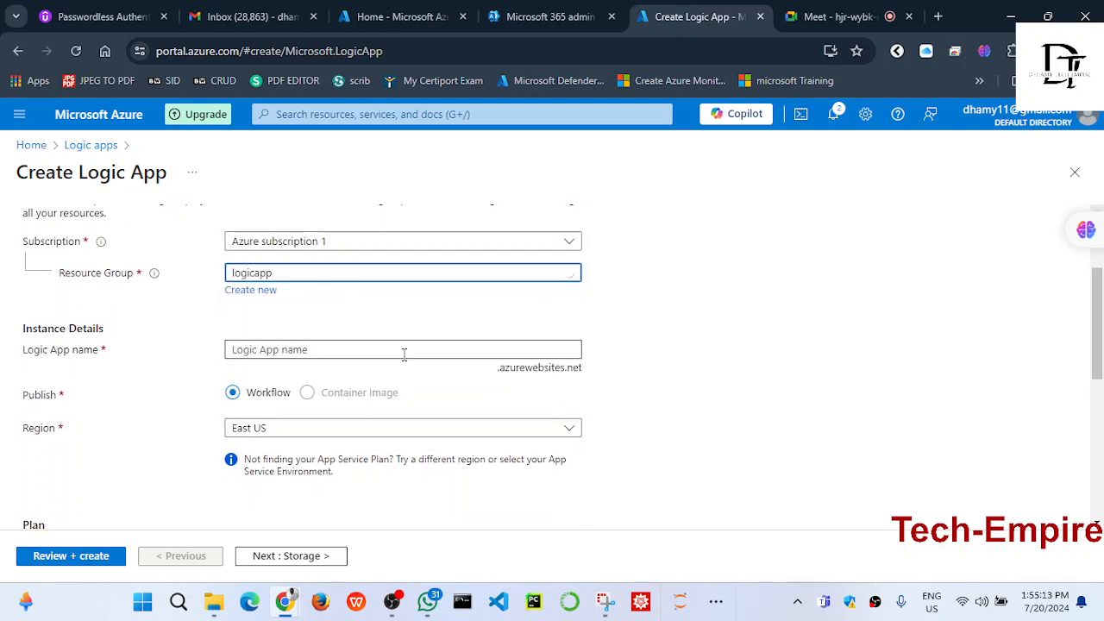
left_click(424, 348)
left_click(386, 385)
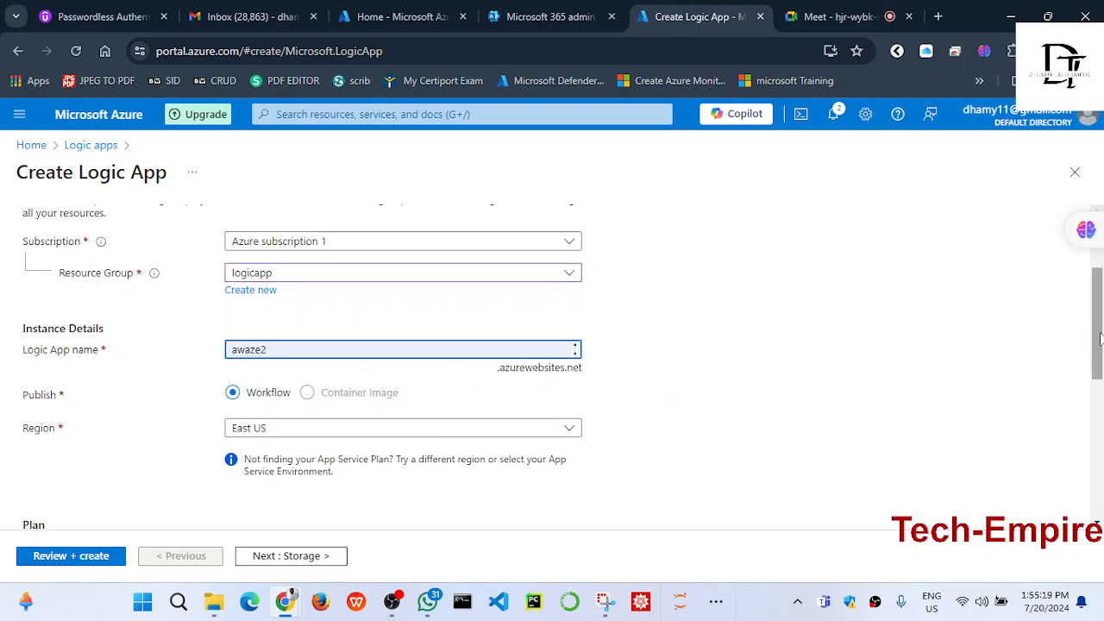
- Try to review and create the awaze2 Logic App with the default plan settings, and close the form to return to the Logic apps list
left_click_drag(1095, 358, 1097, 481)
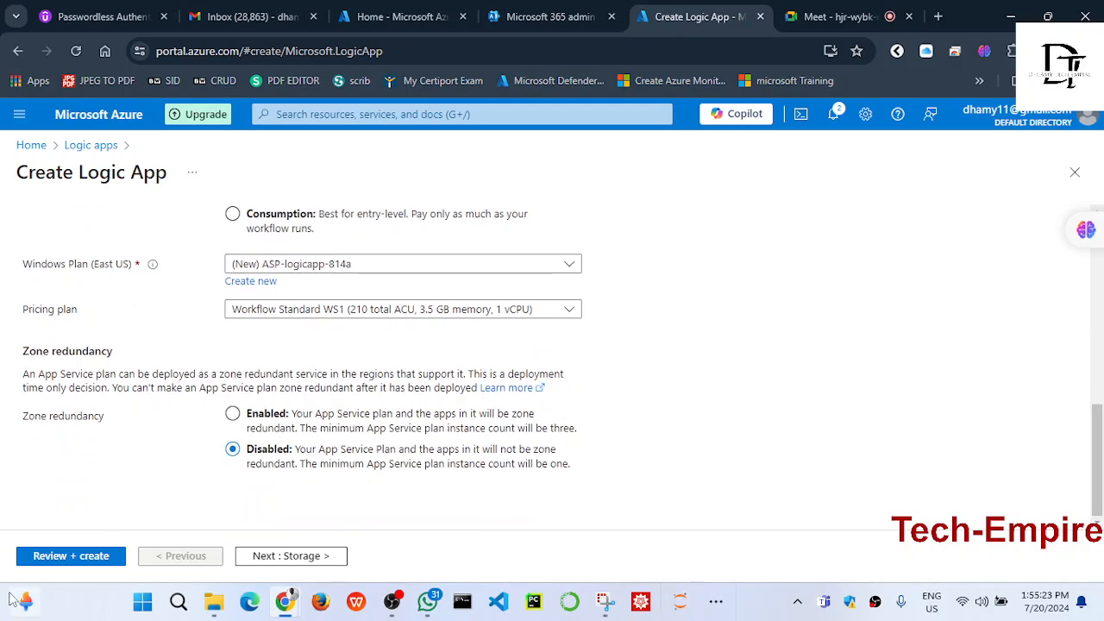
left_click(59, 559)
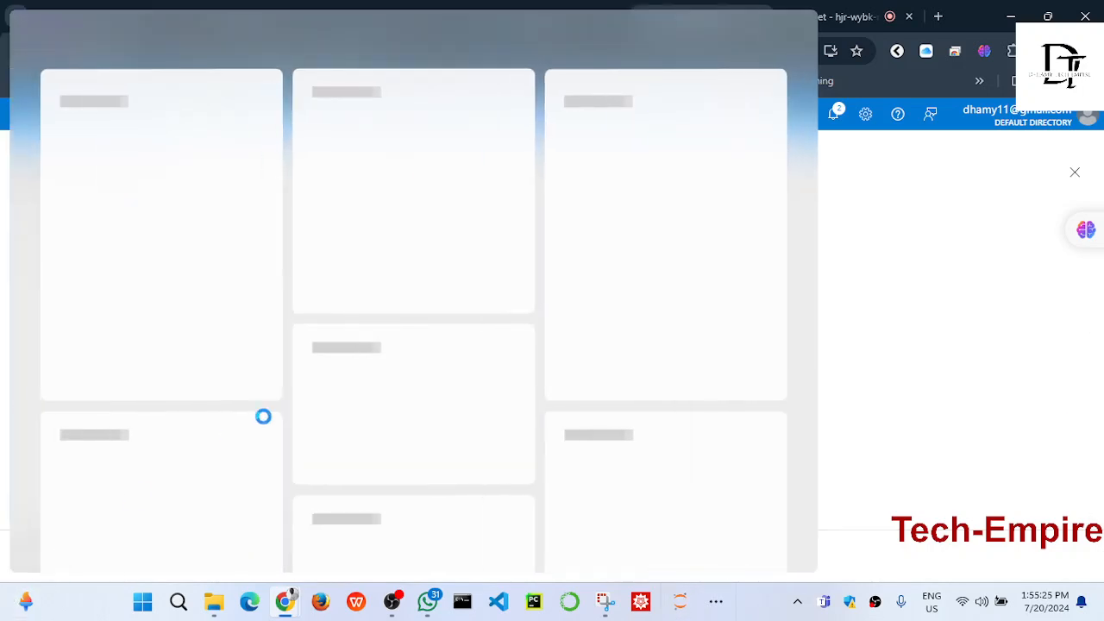
left_click(953, 227)
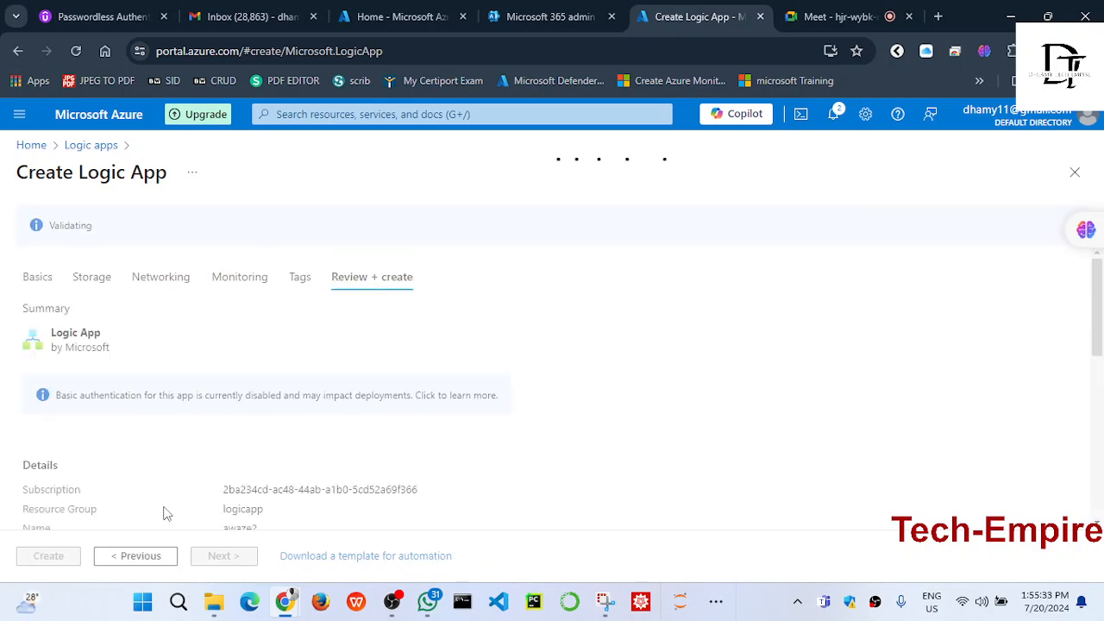
left_click(56, 561)
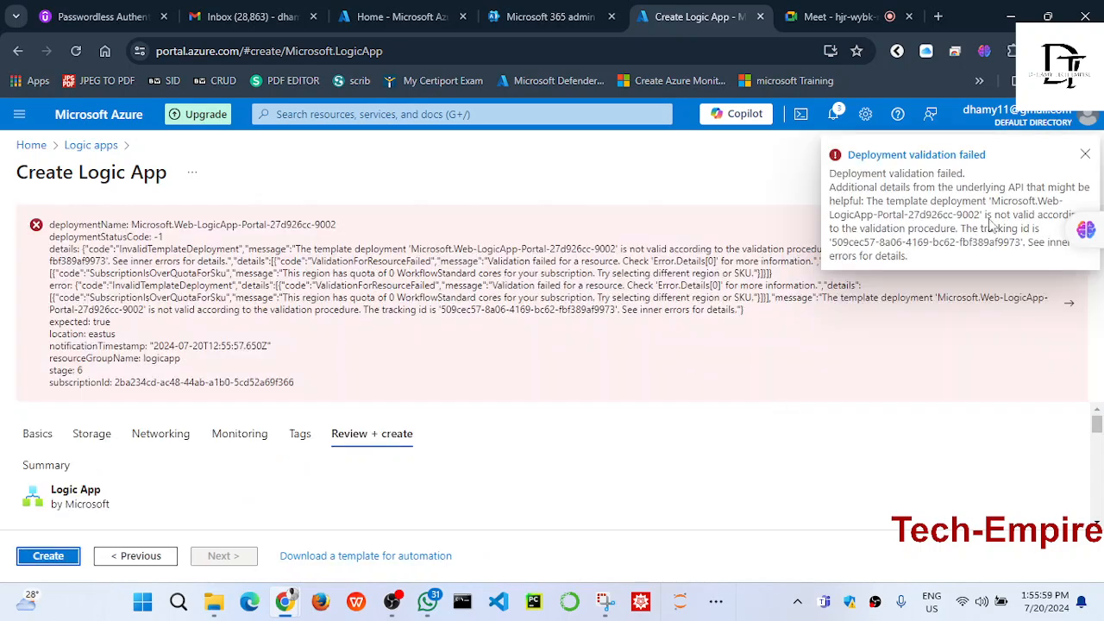
left_click(1086, 157)
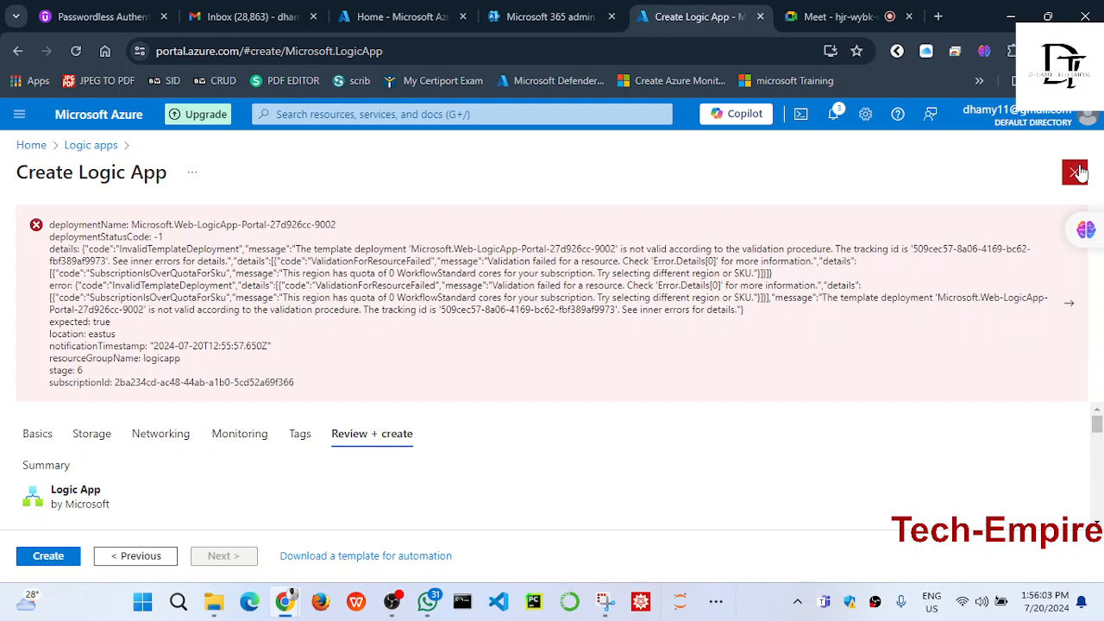
left_click(1076, 173)
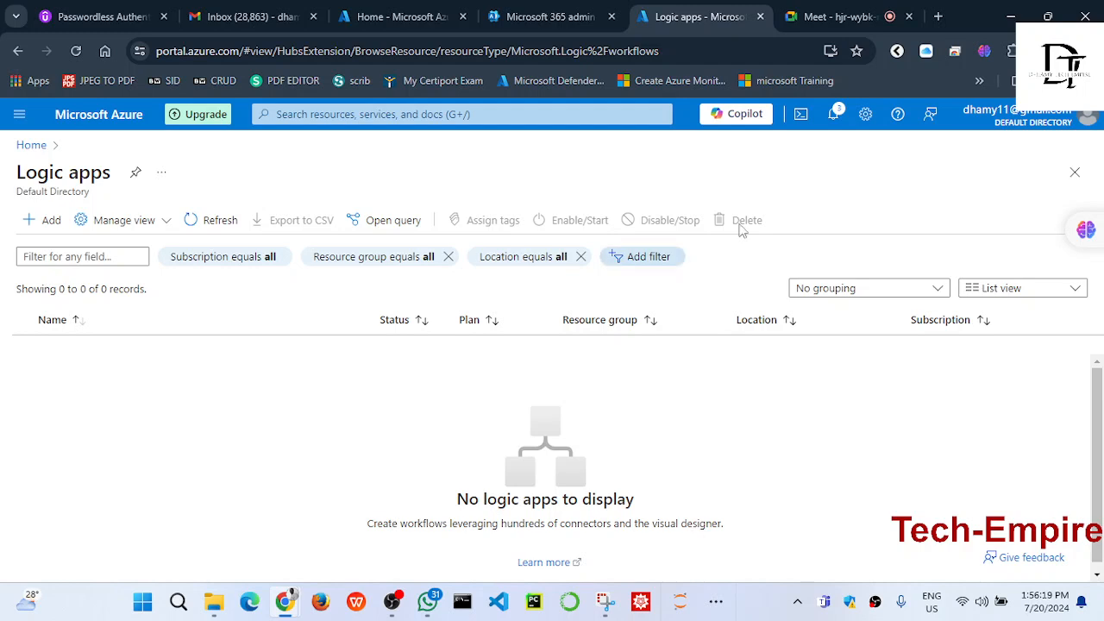
- Check which other accounts are available for switching, and close the account list
left_click(1031, 126)
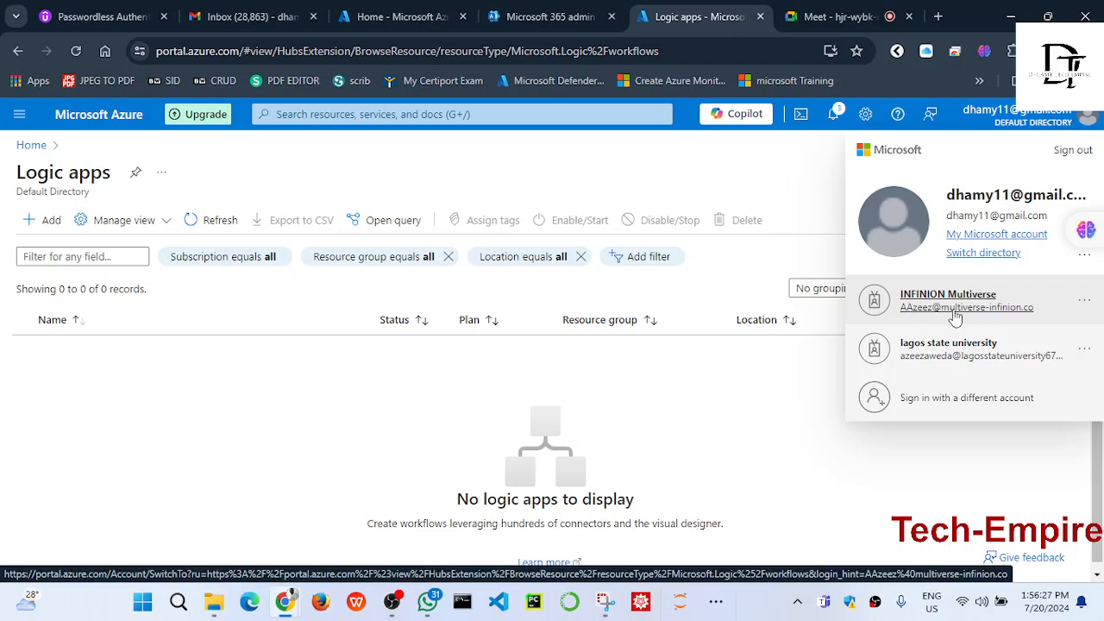
left_click(695, 179)
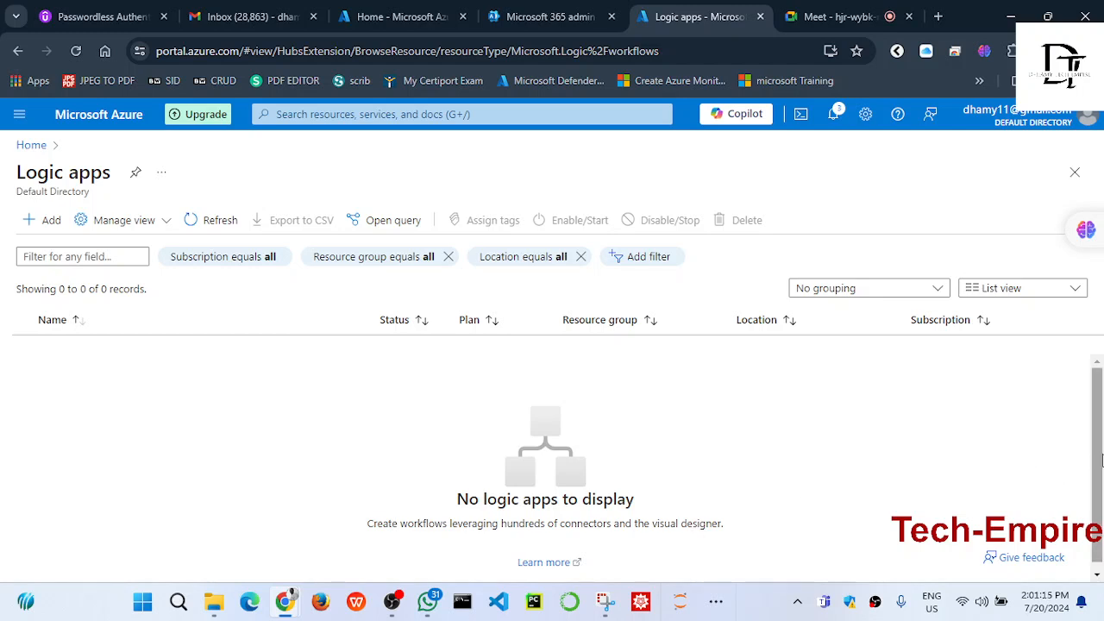
left_click_drag(1099, 459, 1099, 428)
left_click_drag(1098, 456, 1098, 479)
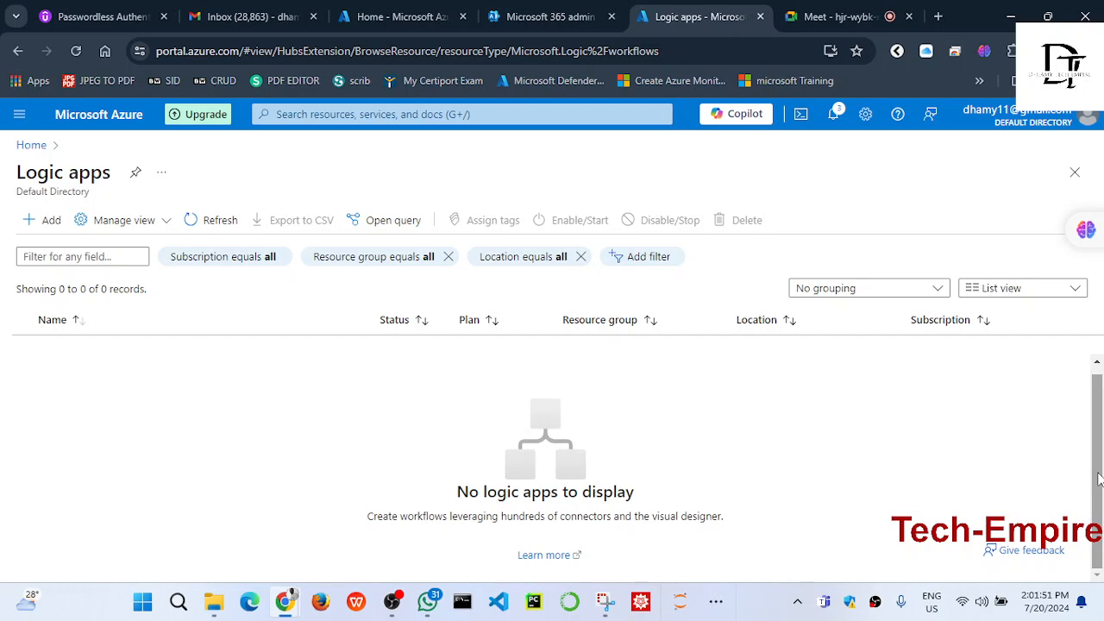